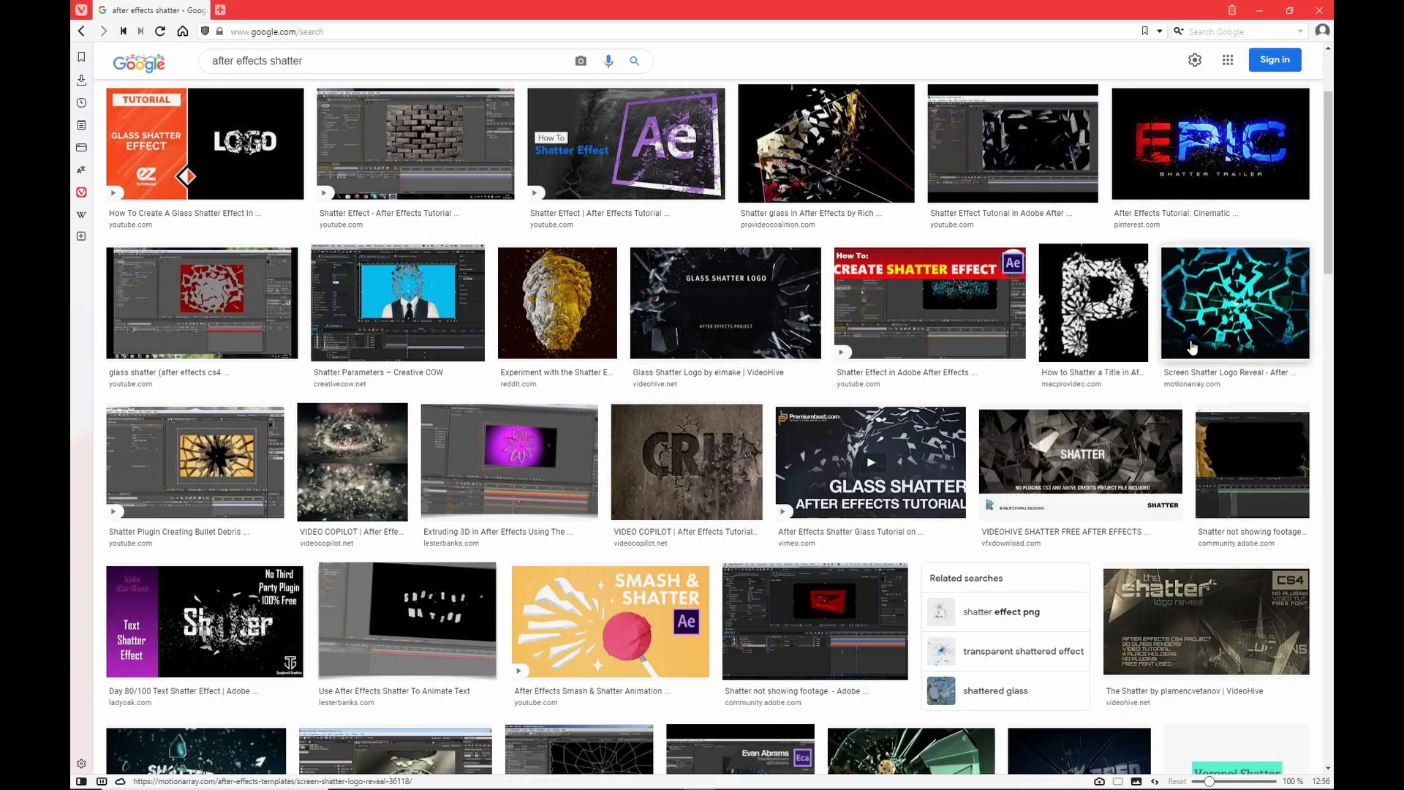
Open the Screen Shatter Logo Reveal preview from the 'after effects shatter' image results.
left_click(1250, 299)
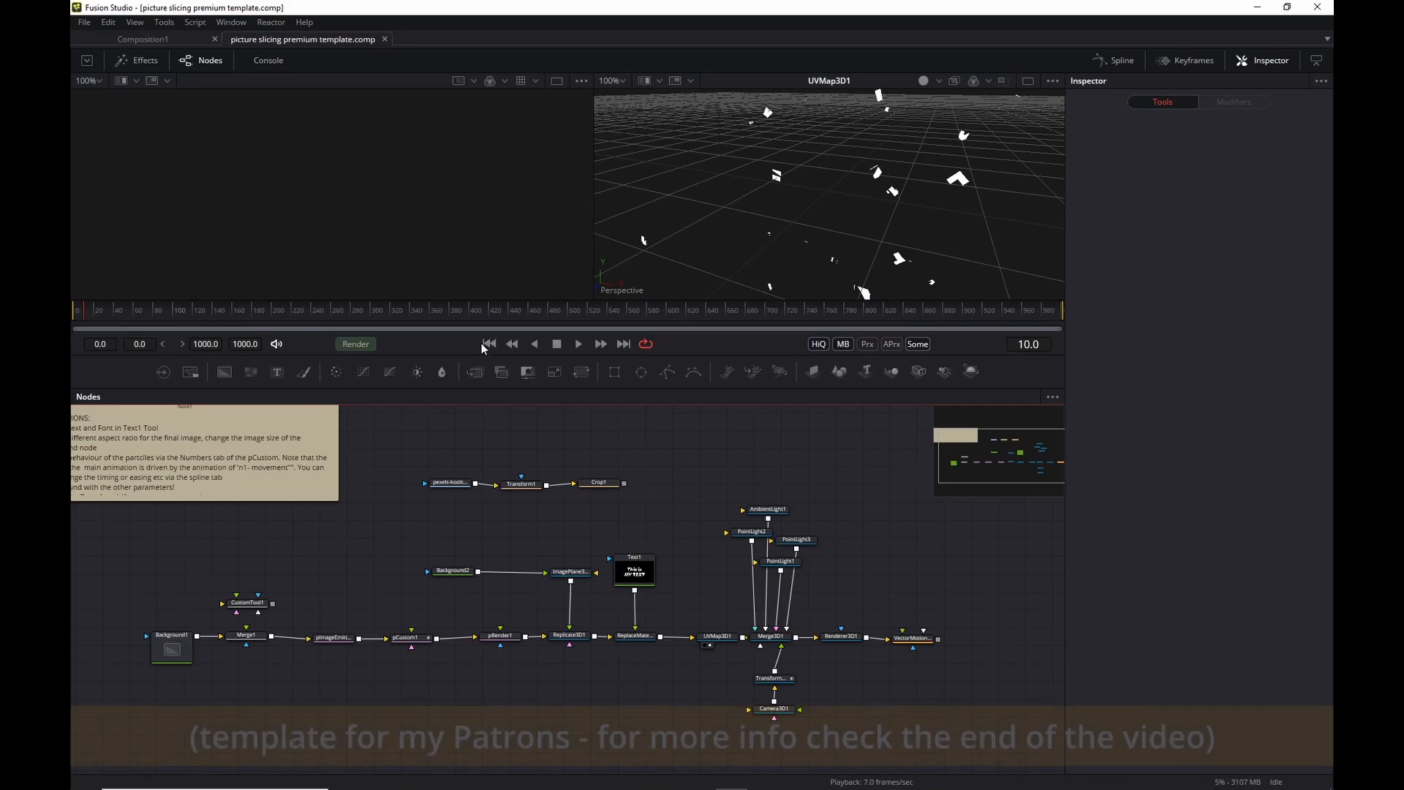
Play the comp, then set ReplaceMaterial3D1's Alpha Mode to Keep and preview the revealed black cards.
left_click(576, 344)
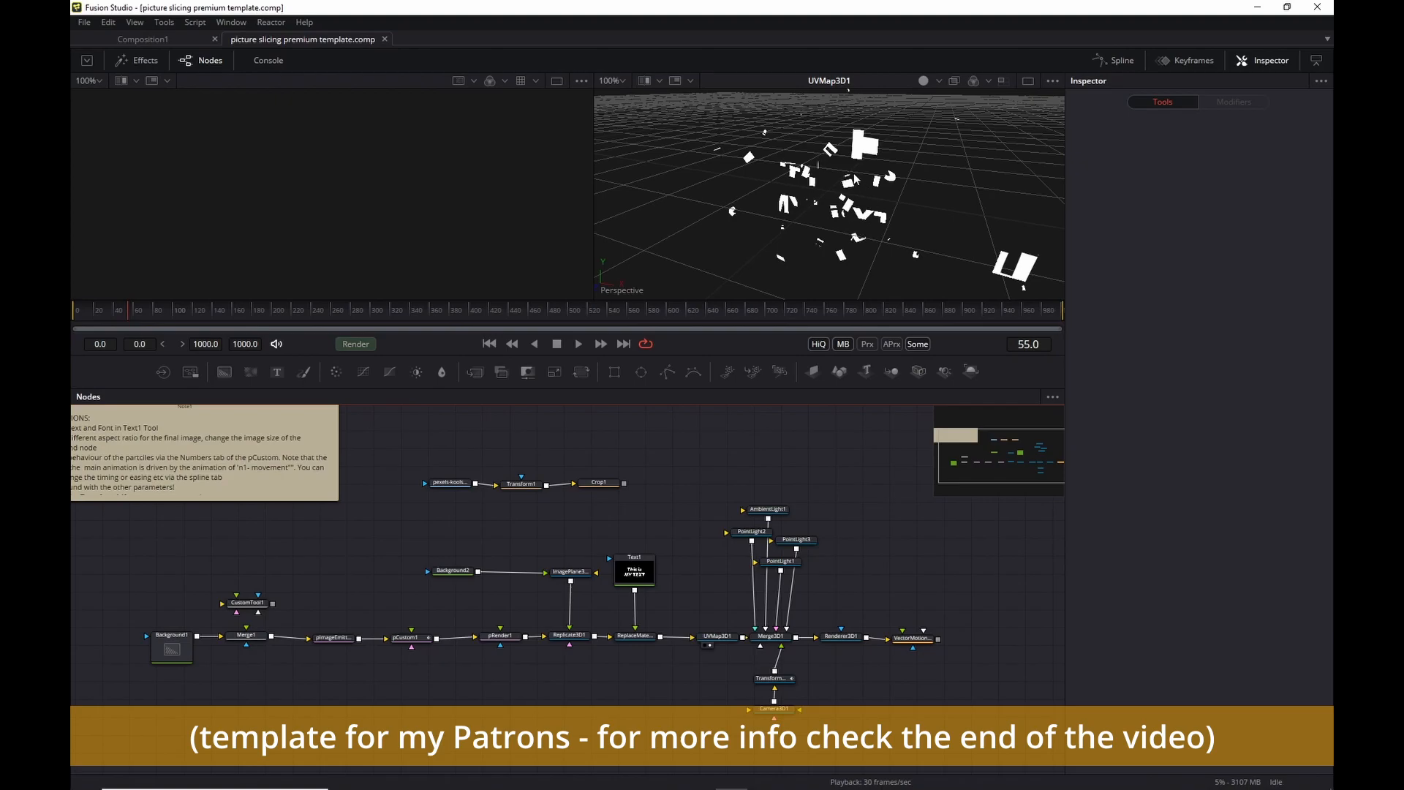
left_click(644, 639)
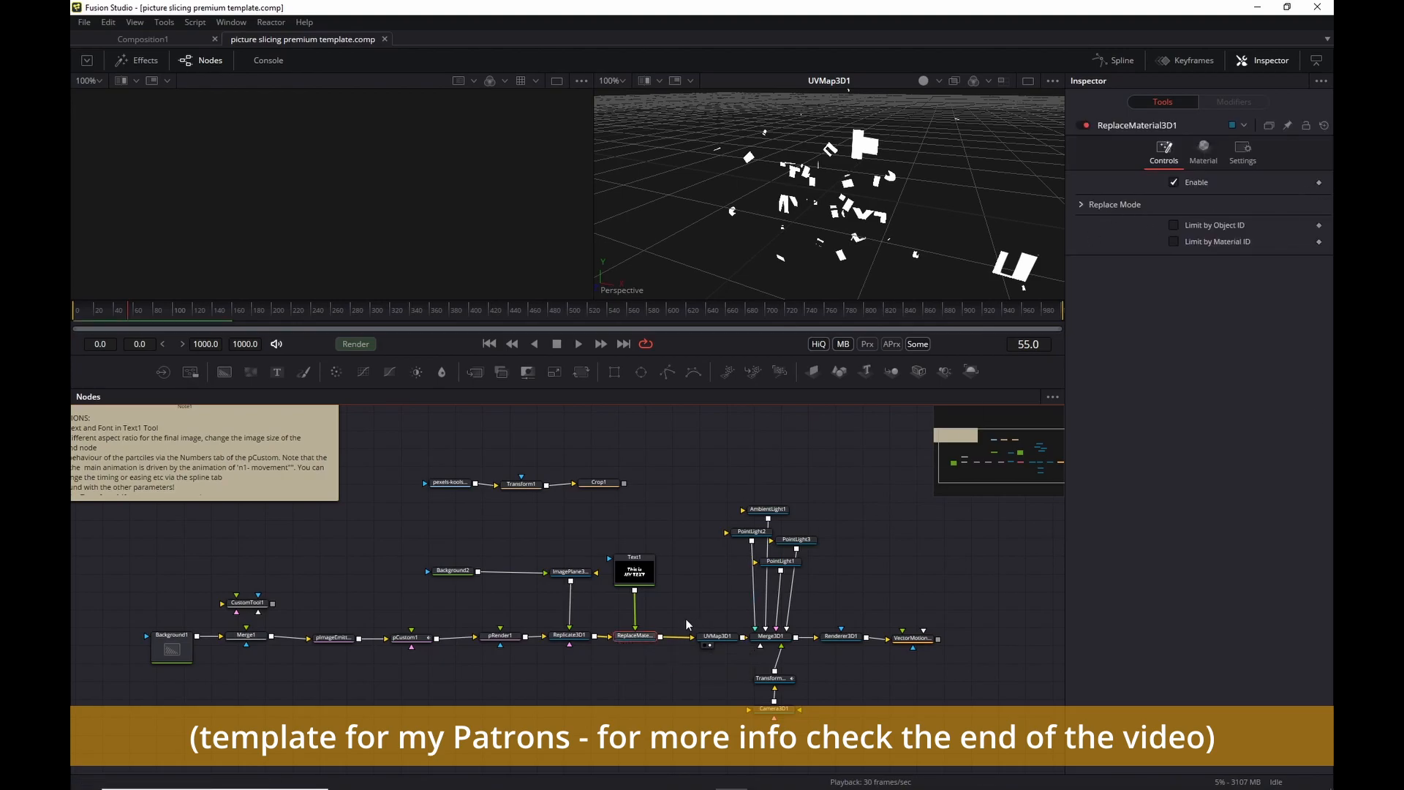
left_click(1081, 204)
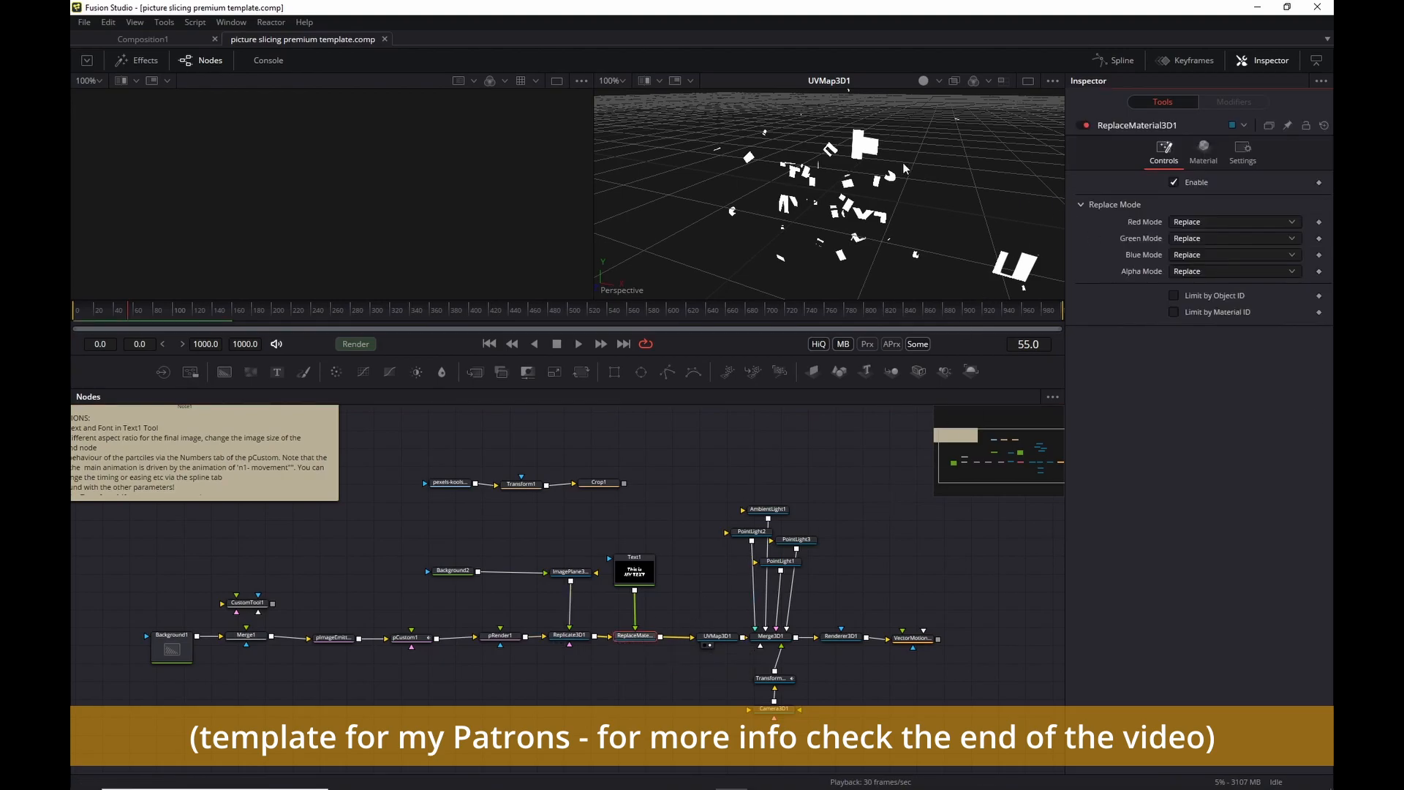
left_click(1234, 254)
left_click(1216, 259)
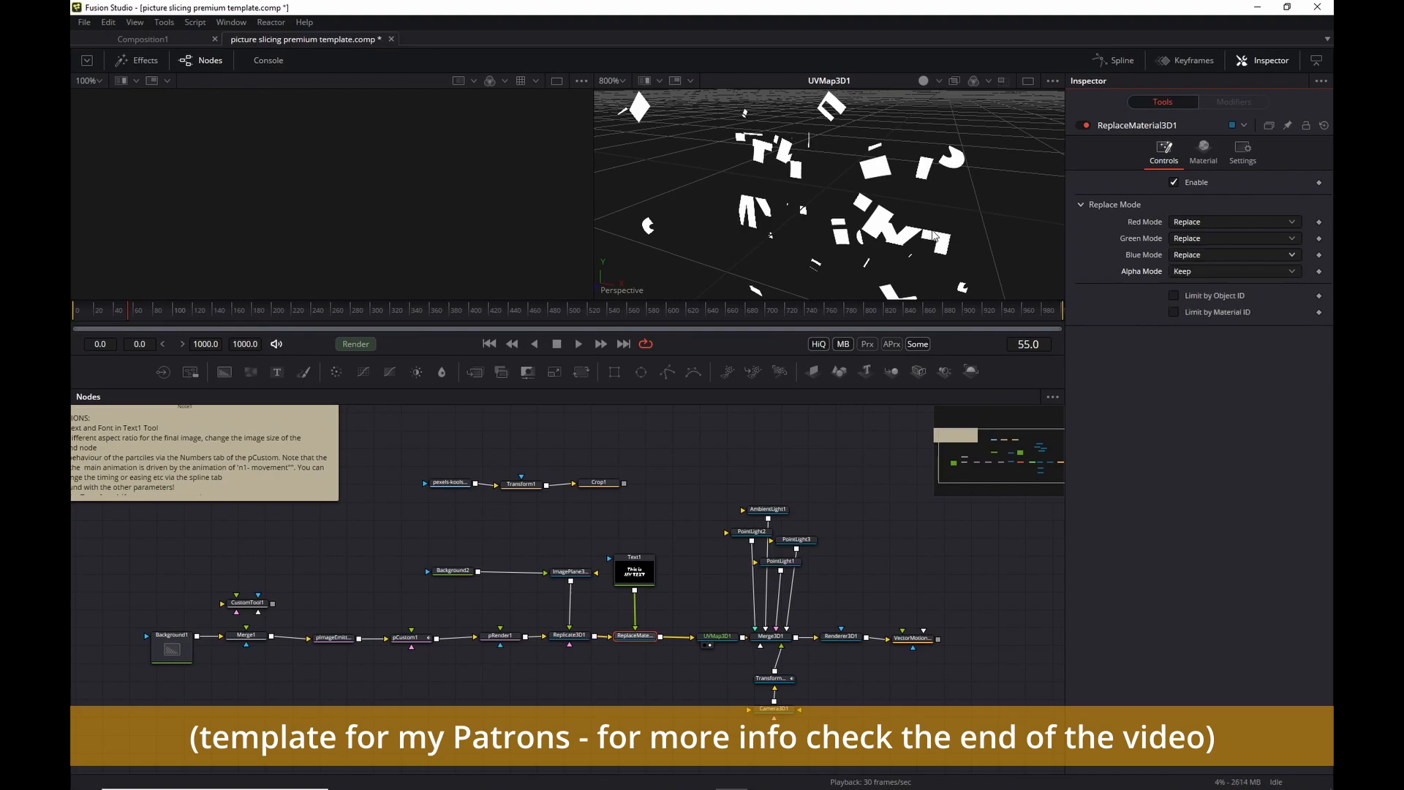
scroll(889, 221, "down", 5)
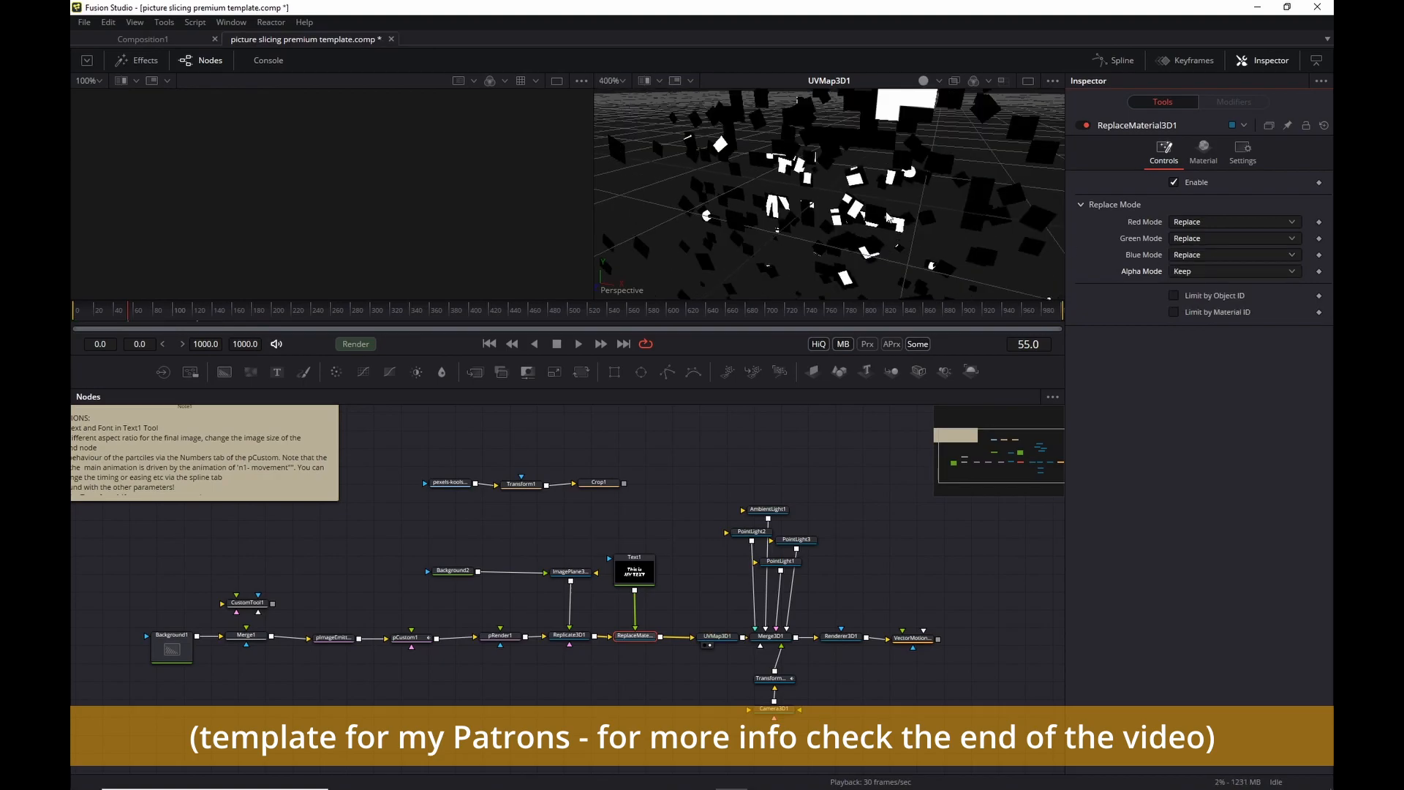
scroll(912, 156, "up", 3)
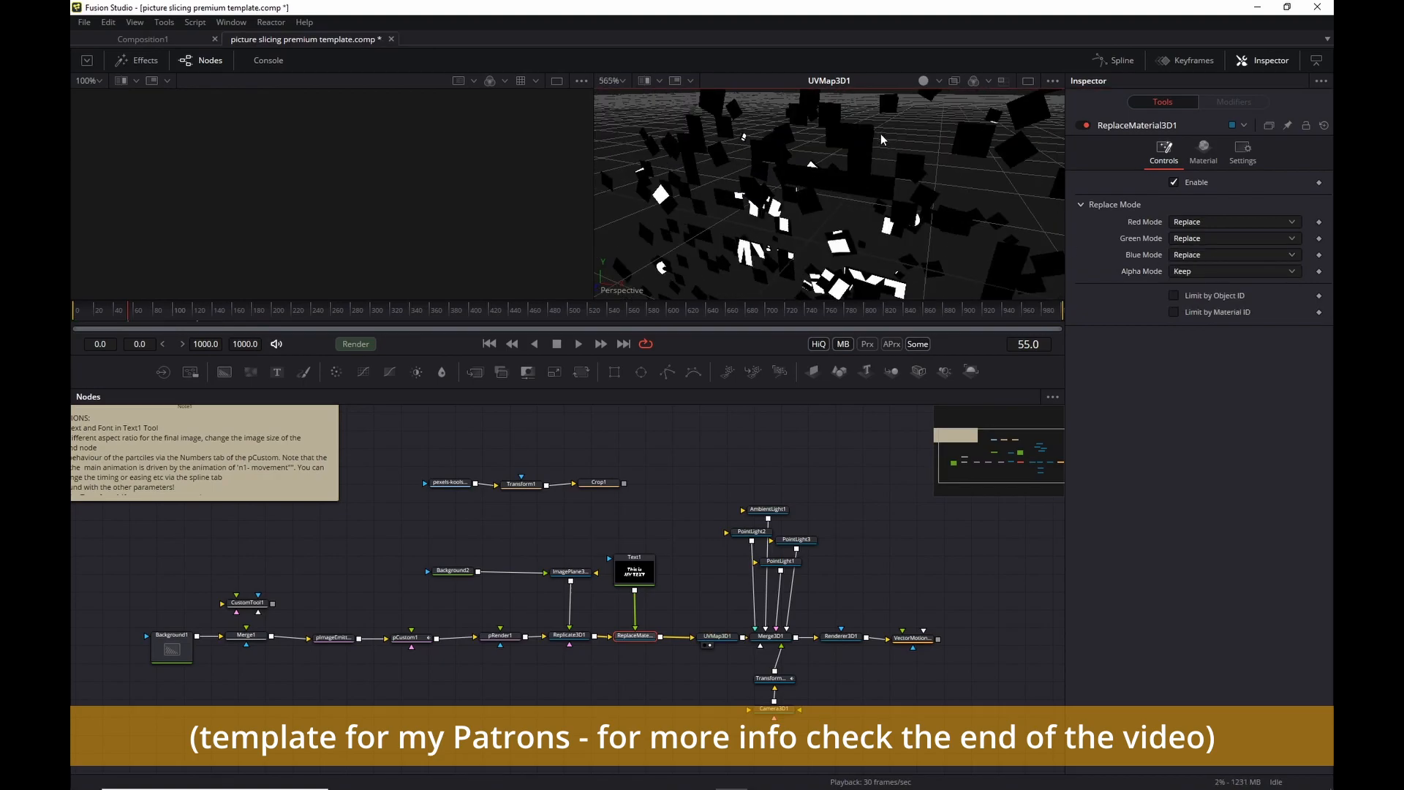
scroll(910, 206, "down", 2)
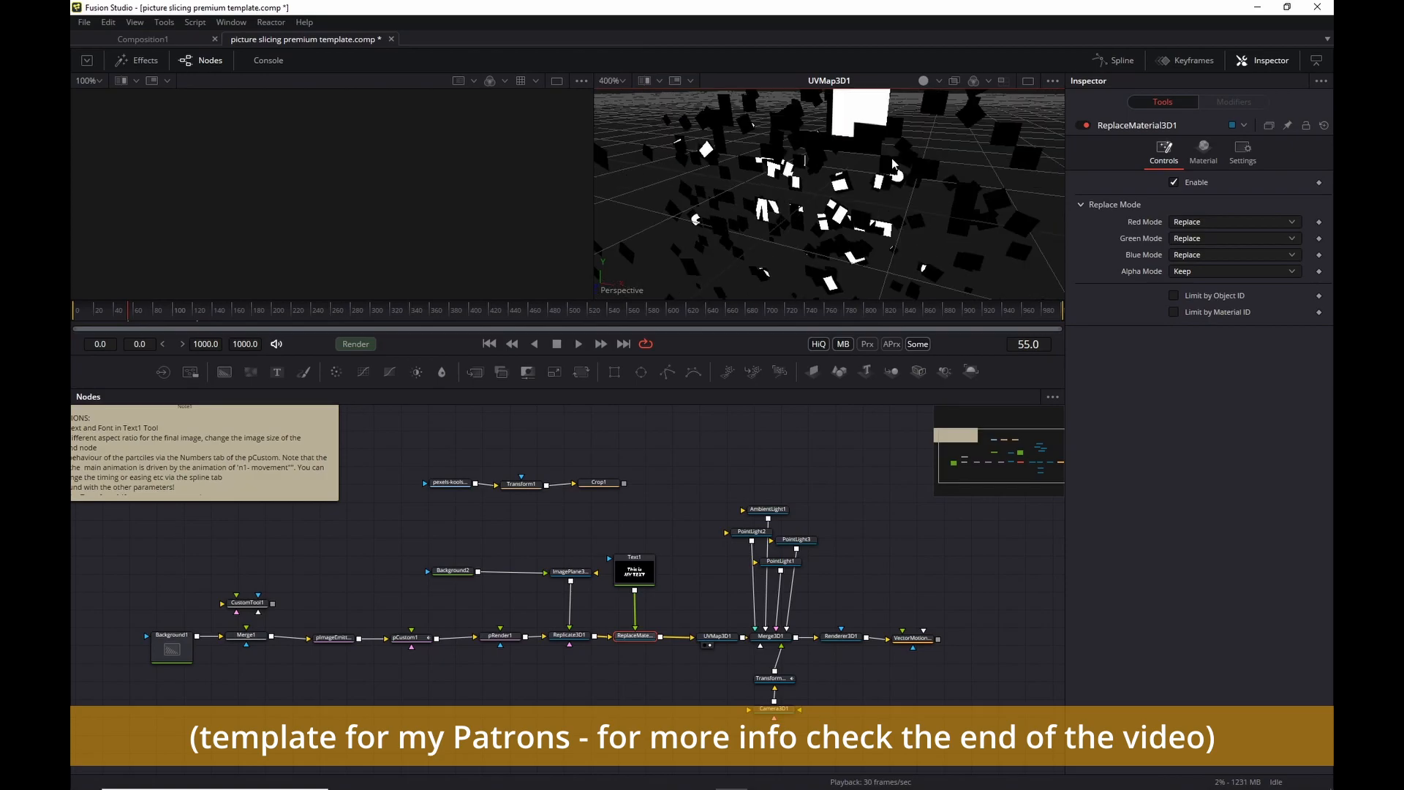
key("space")
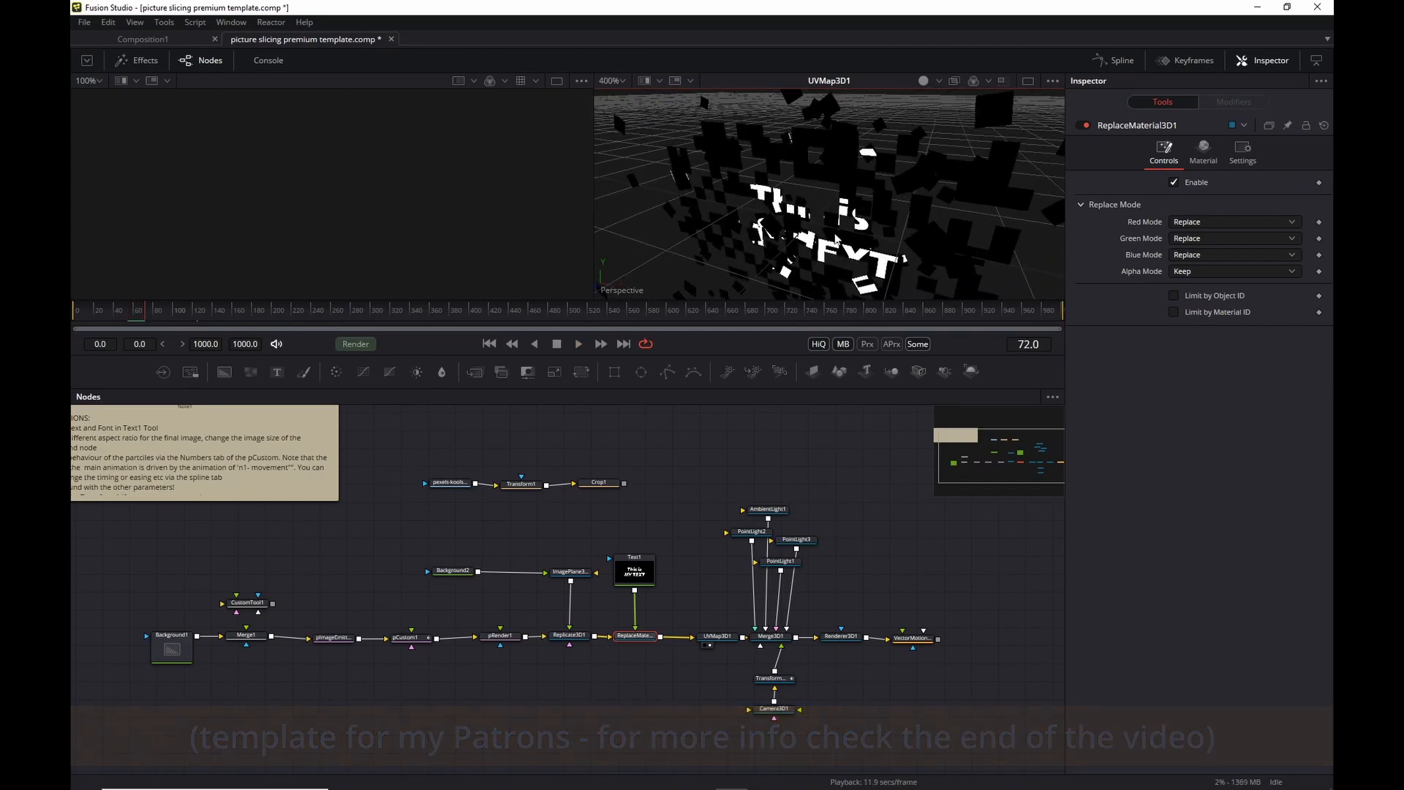
key("space")
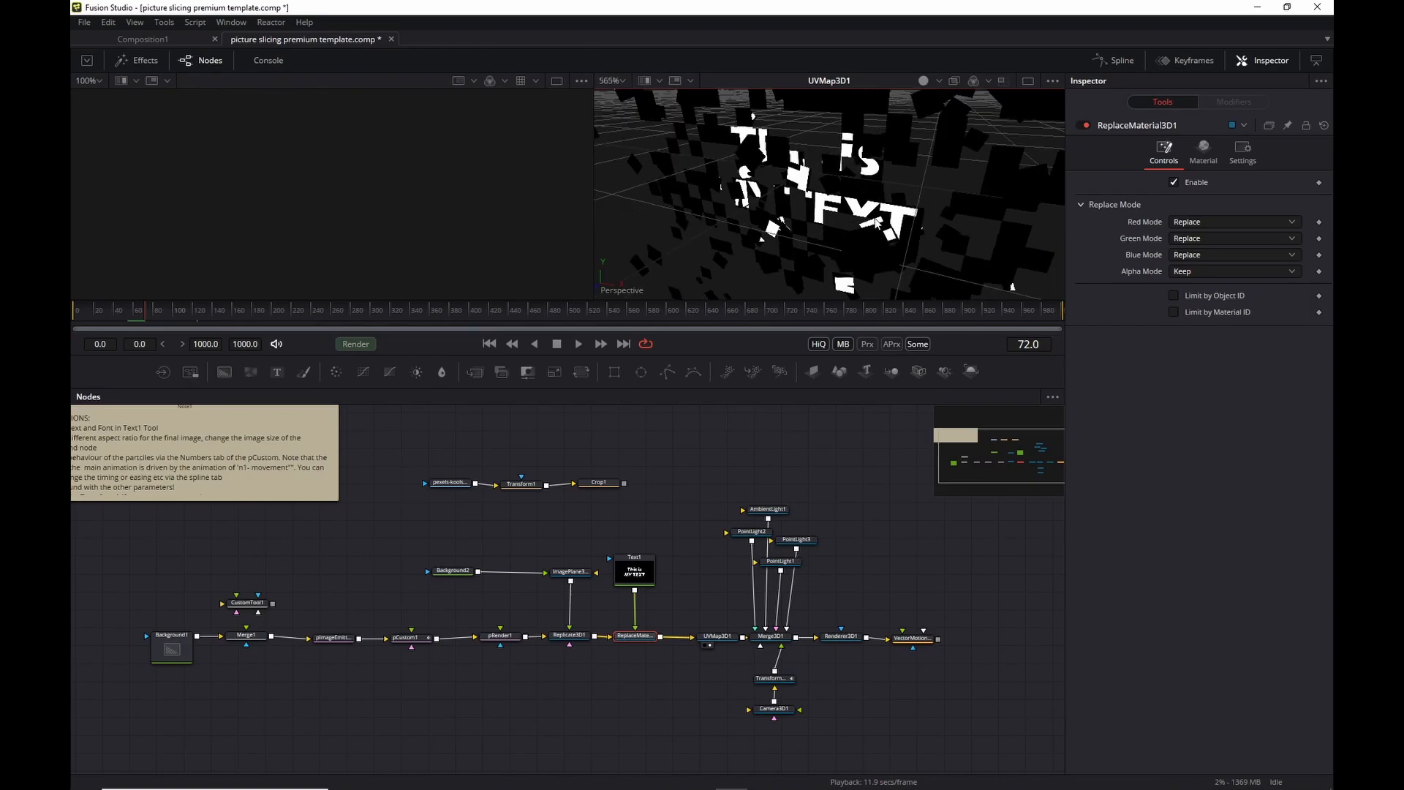
Set ReplaceMaterial3D1's Alpha Mode back to Replace and rewind to the start.
scroll(880, 223, "up", 3)
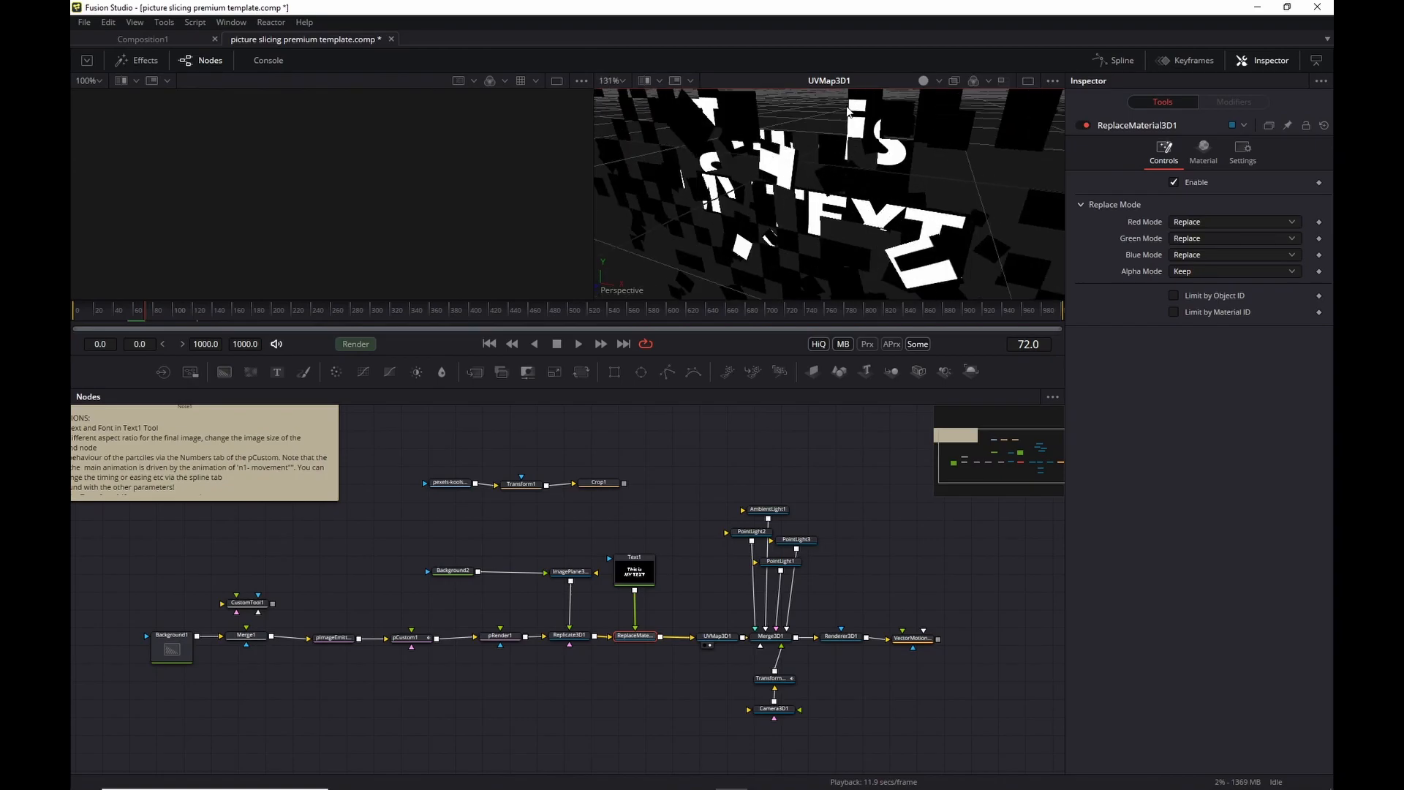
left_click(1215, 272)
left_click(1225, 291)
left_click(489, 344)
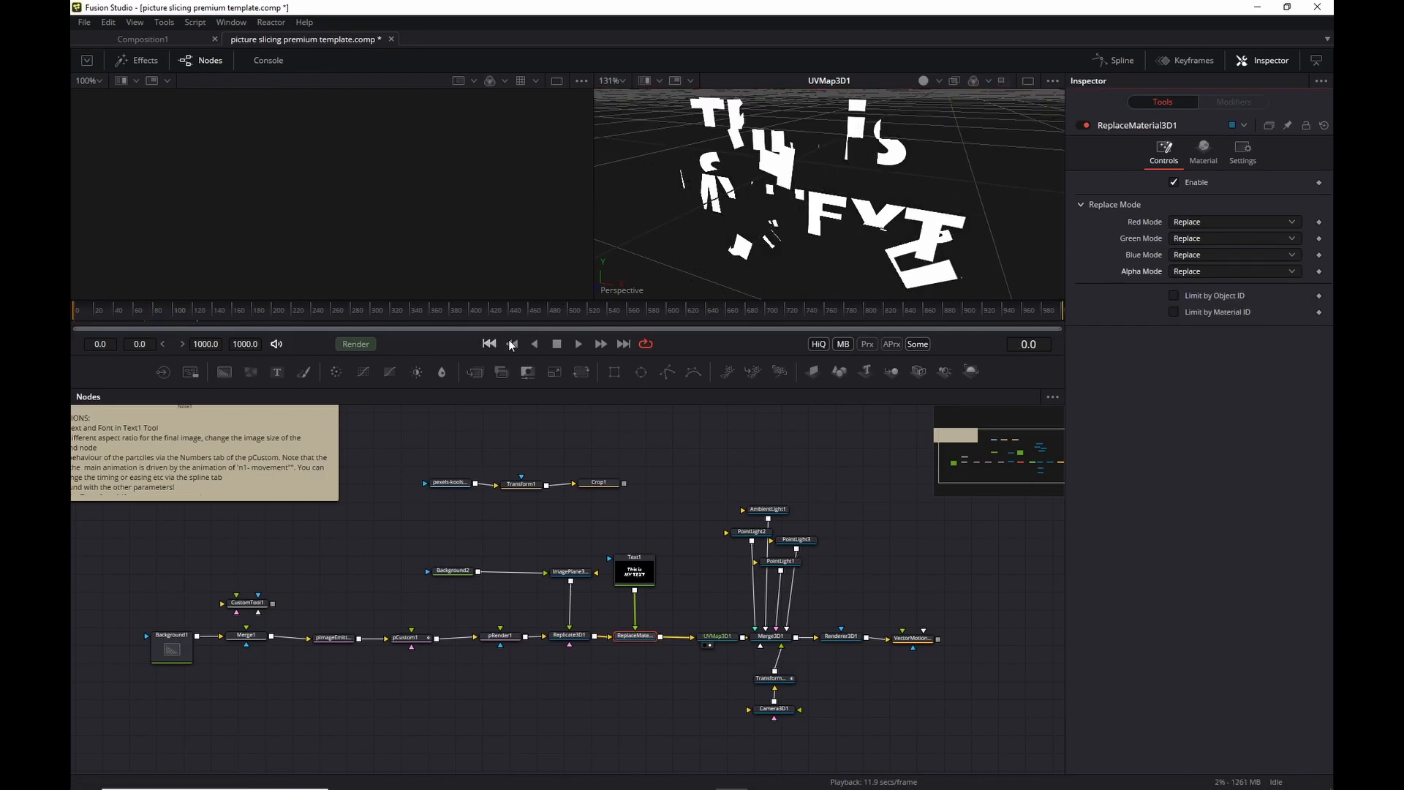
Drag a Fusion Composition from the Effects library ('fus' search) onto Timeline 1 and open it in Fusion.
left_click(577, 344)
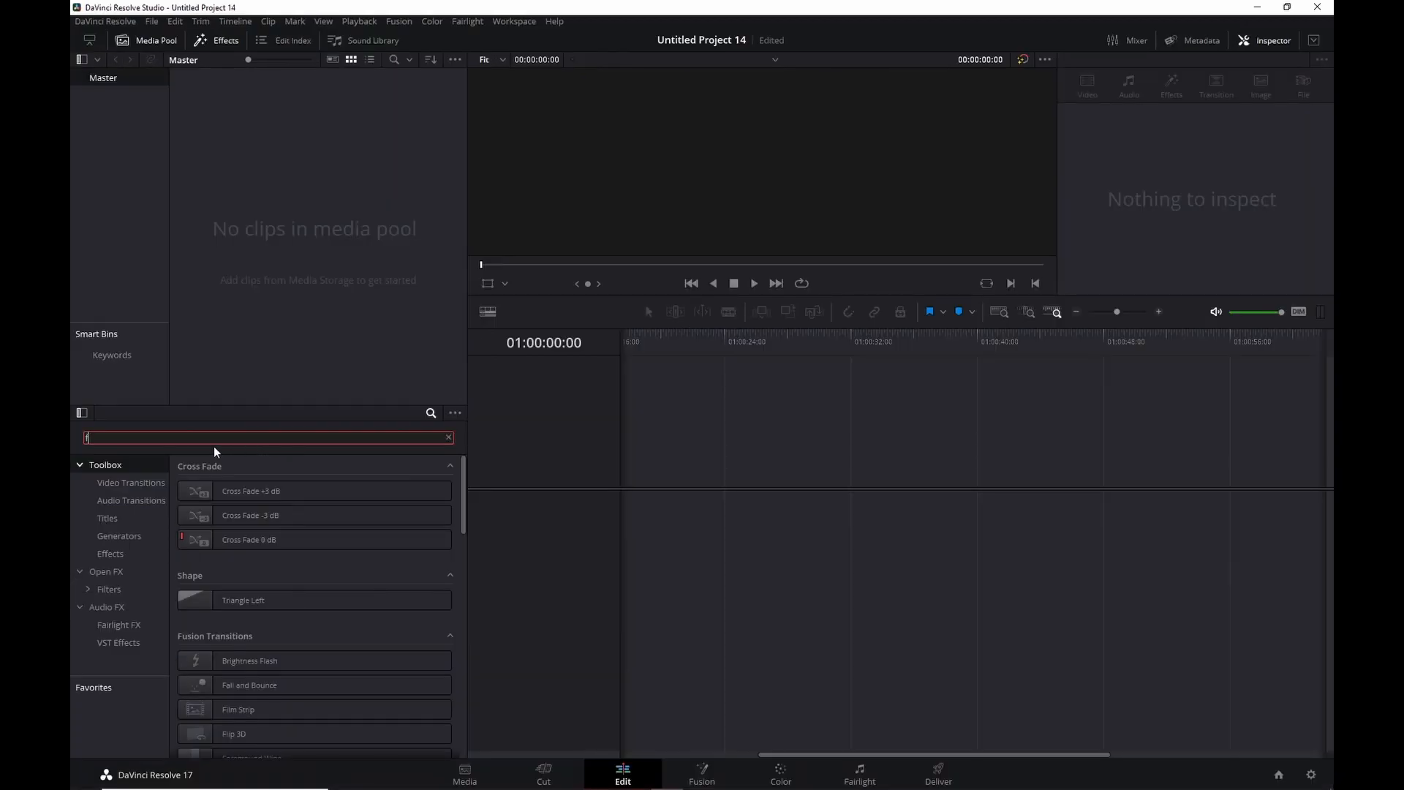
type("us")
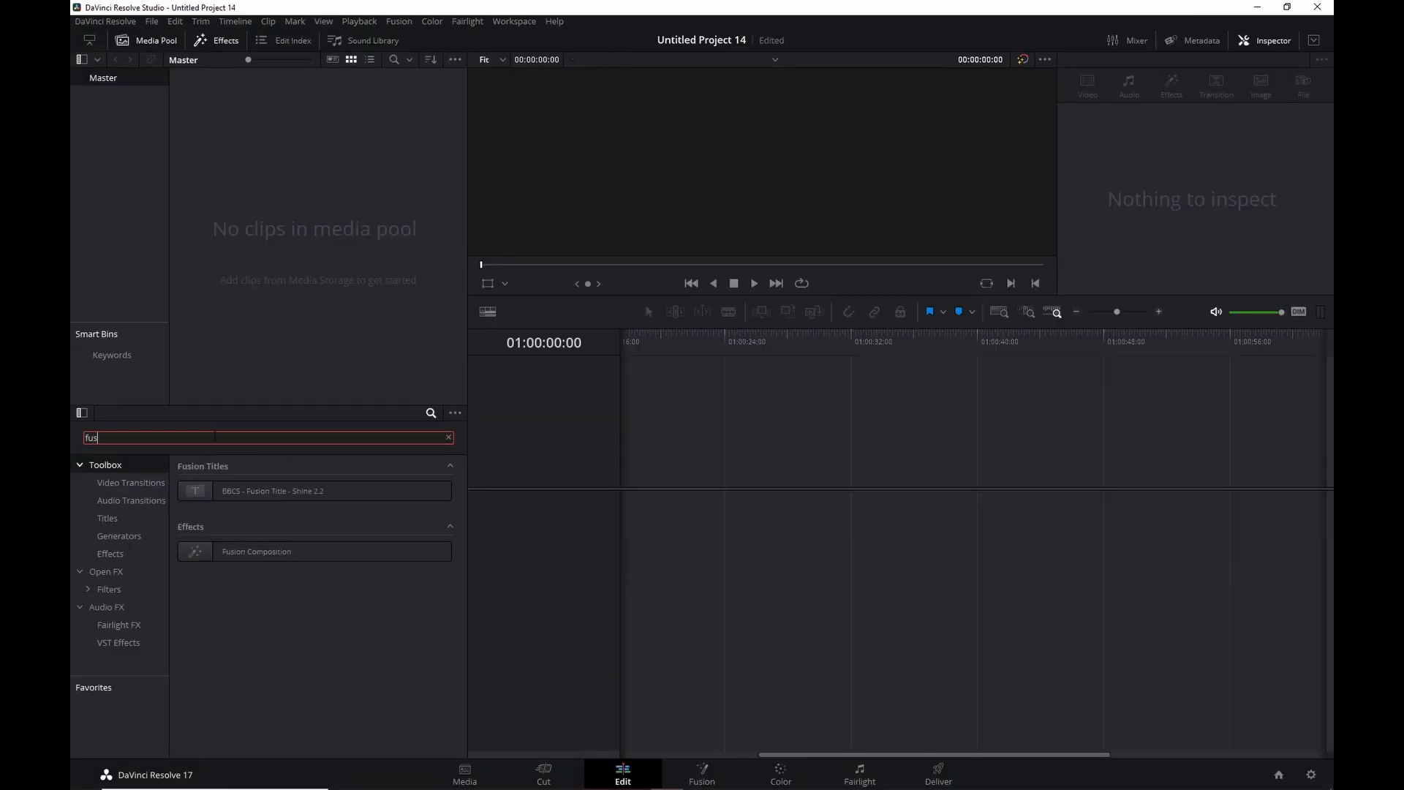
left_click_drag(247, 560, 869, 528)
left_click(696, 781)
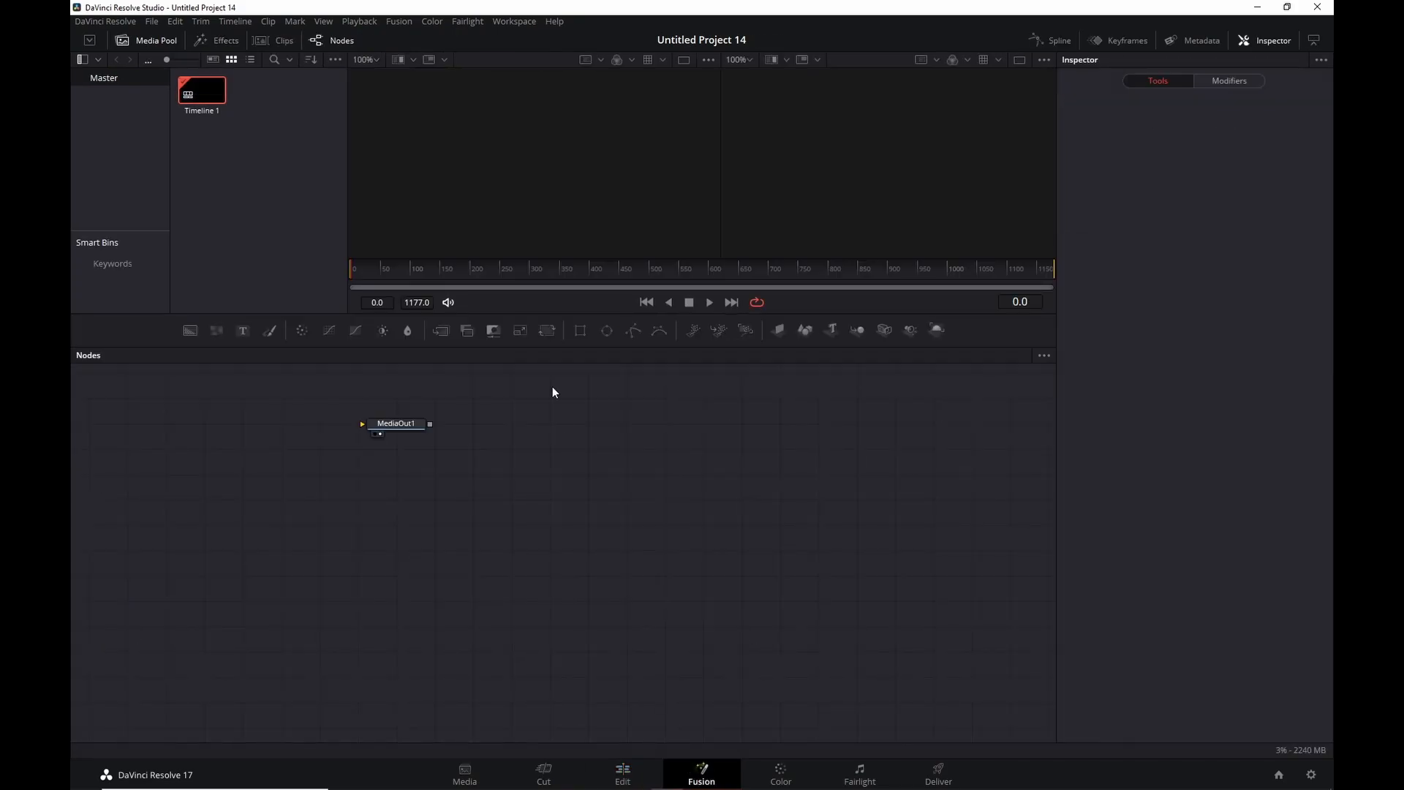
Move MediaOut1 aside and add a Background1 node coloured white.
left_click_drag(425, 420, 1033, 491)
left_click_drag(919, 529, 869, 547)
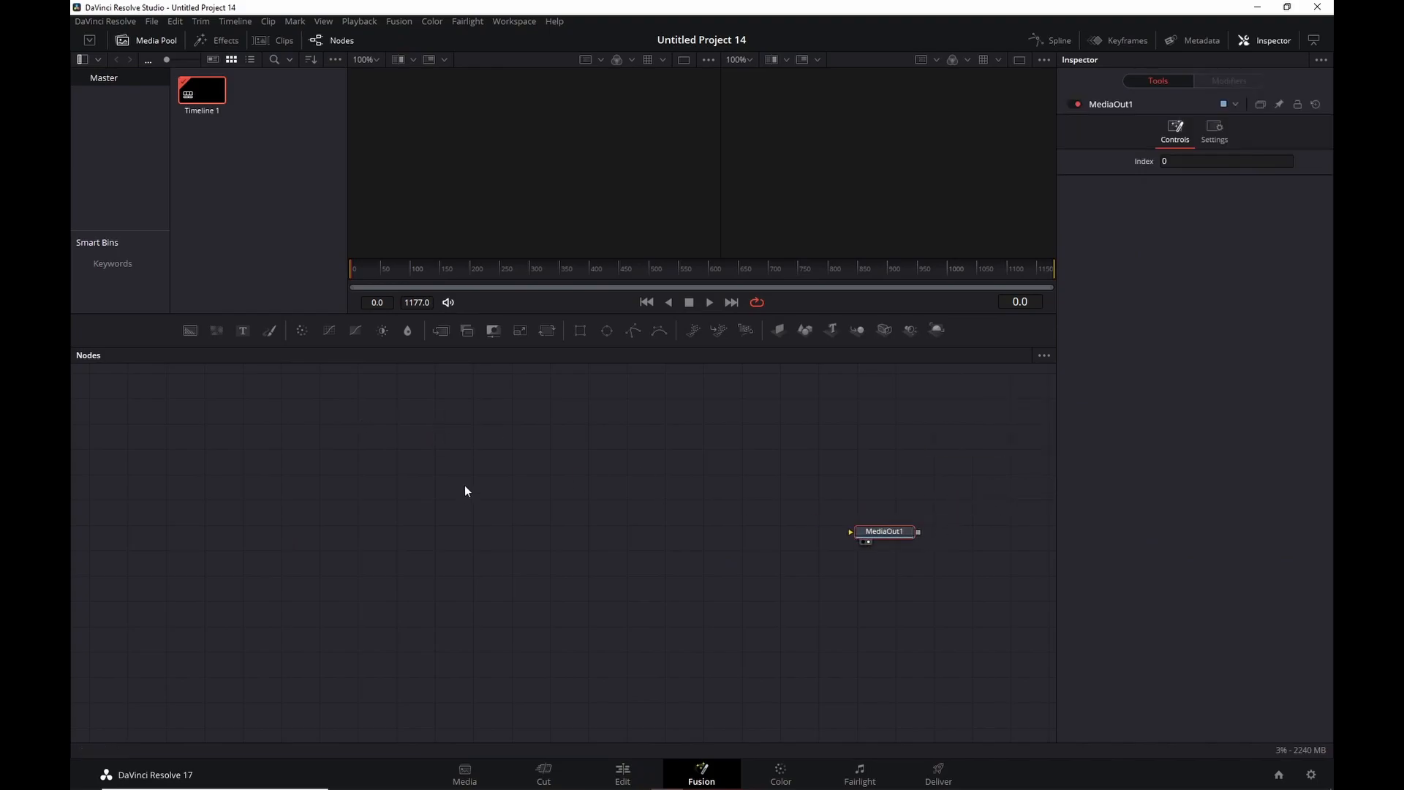
key("shift+space")
type("back")
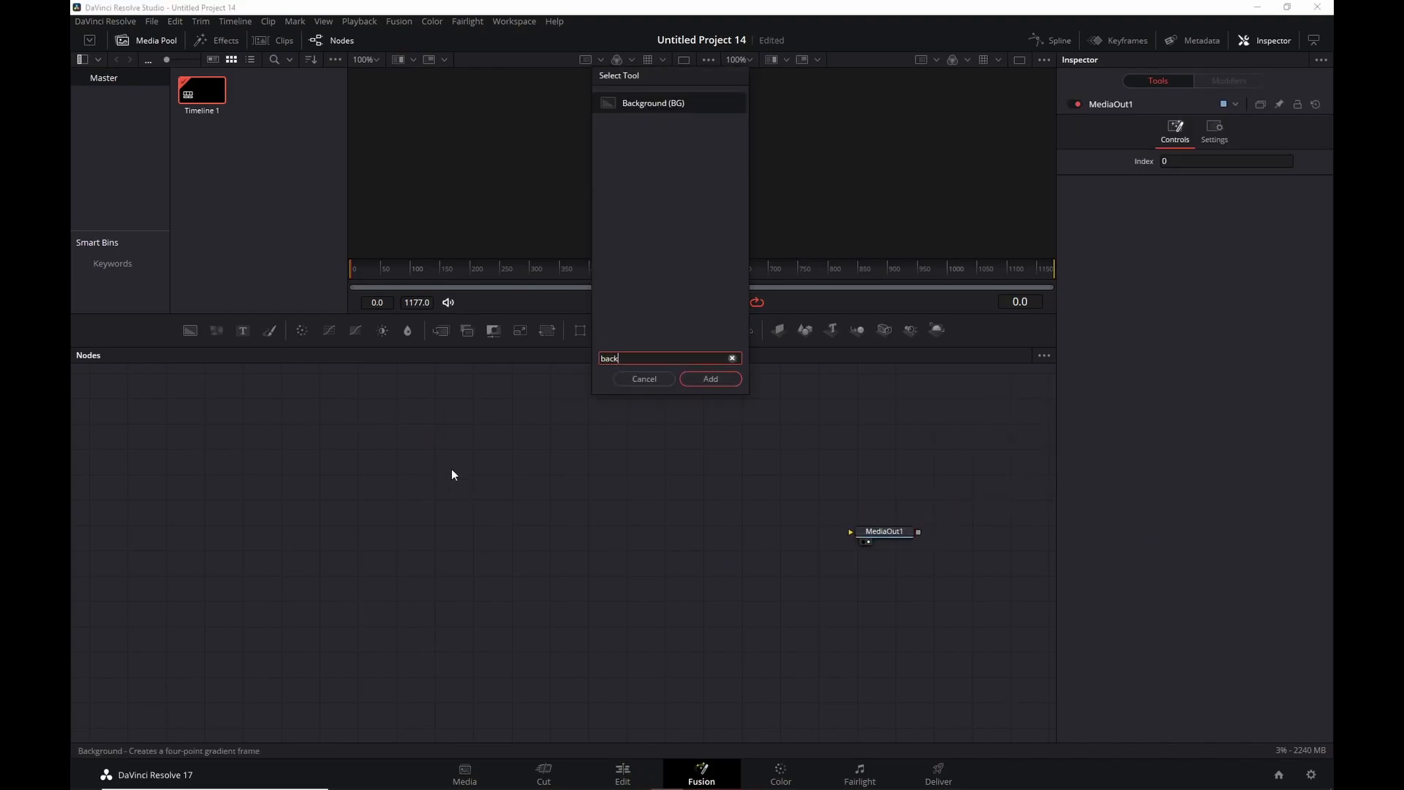
key("Return")
left_click_drag(441, 476, 517, 208)
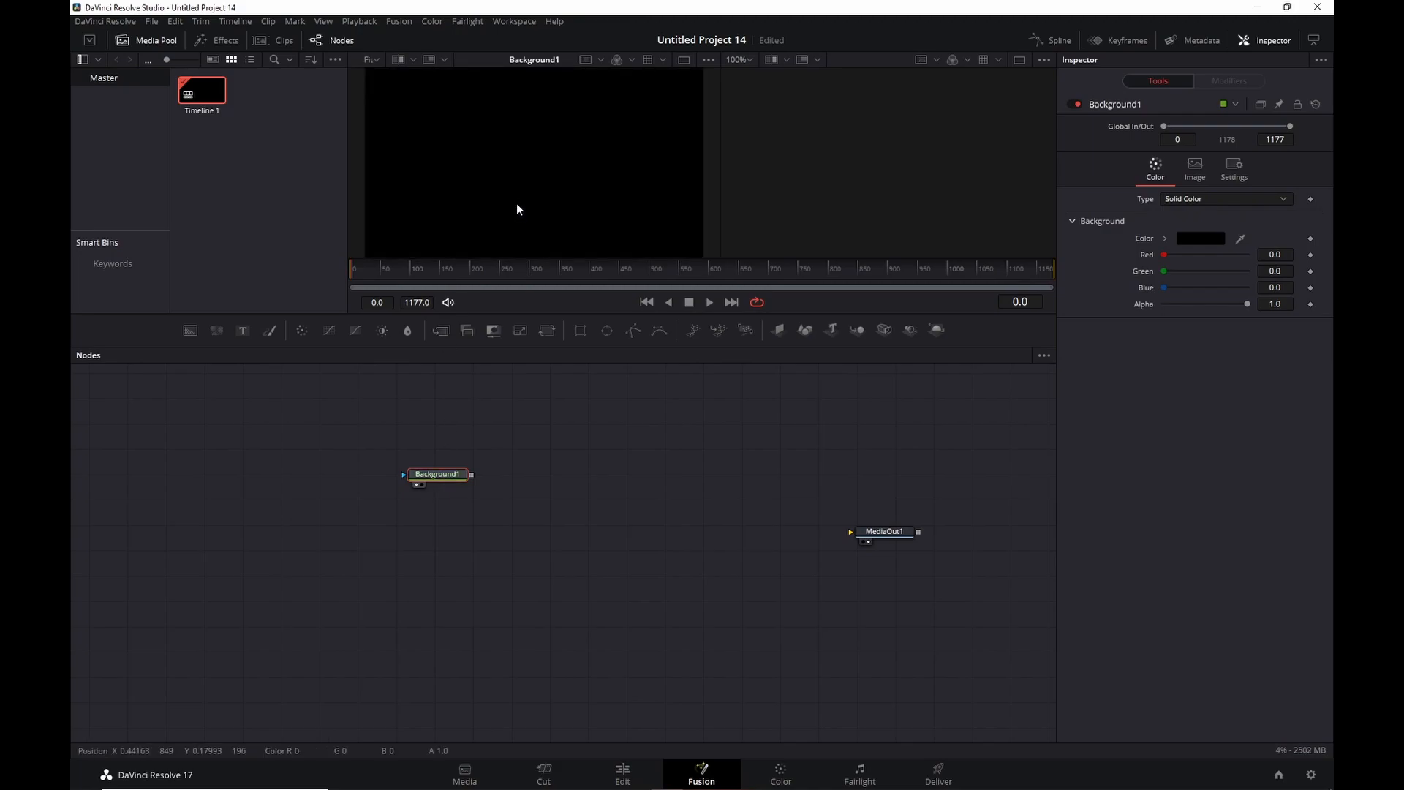
left_click(1208, 245)
left_click_drag(854, 330, 861, 230)
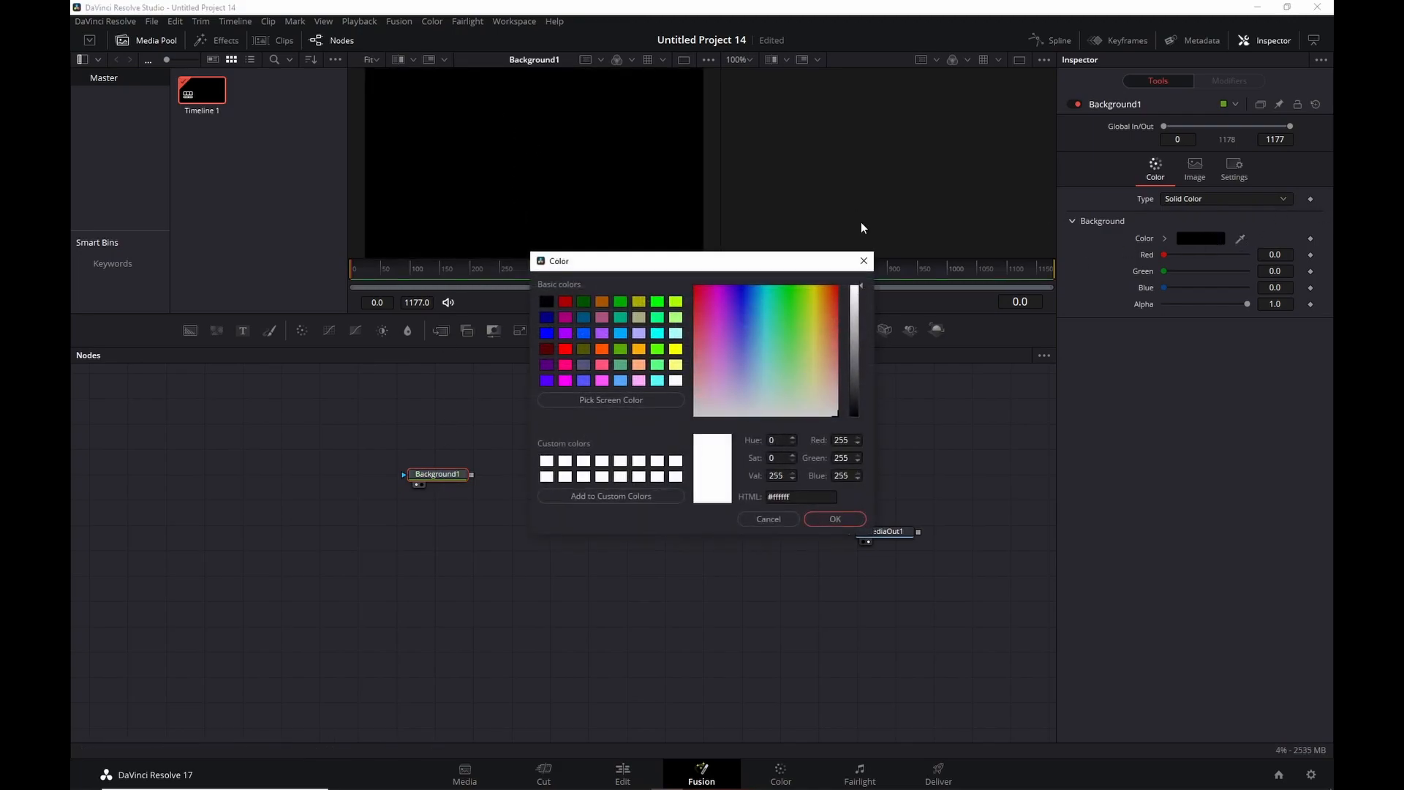
left_click(838, 519)
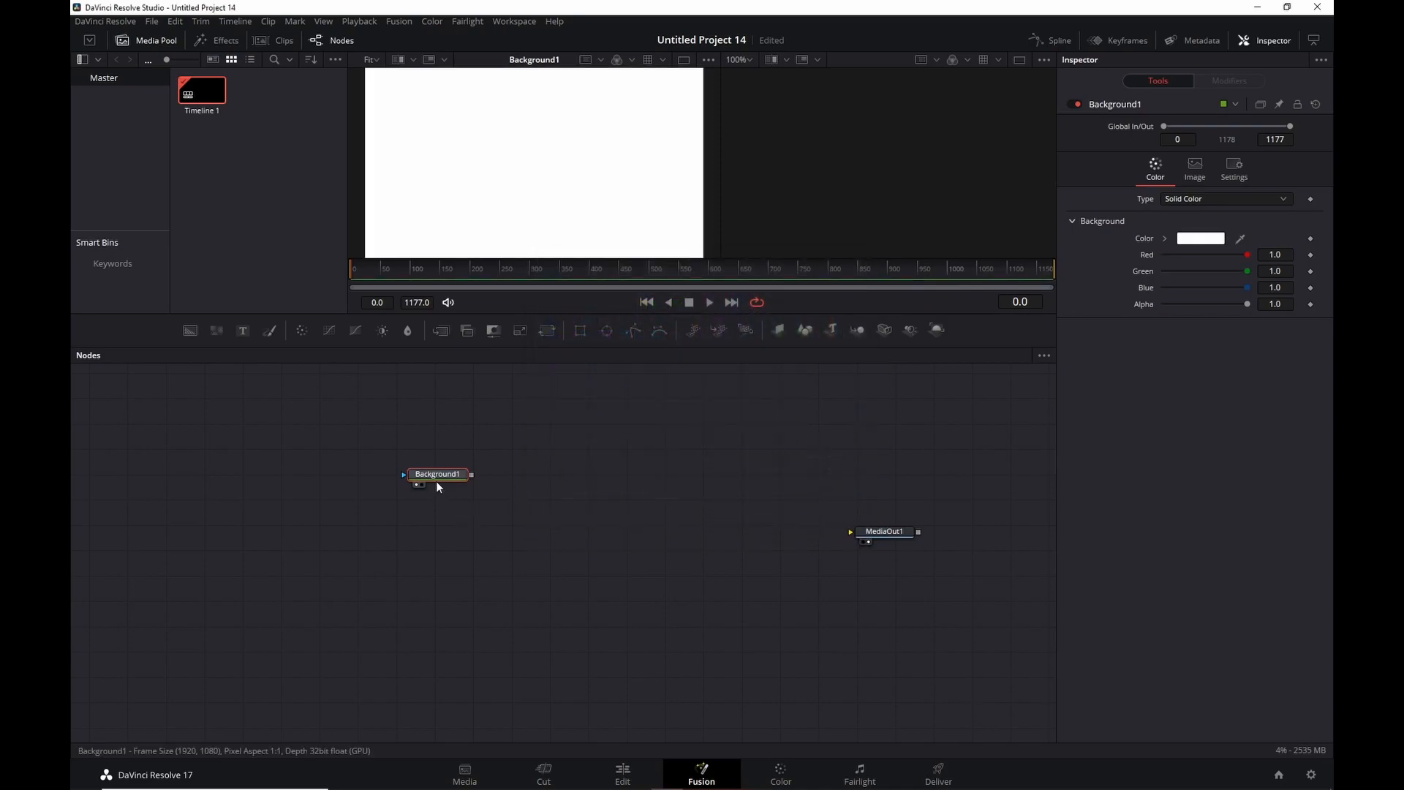
left_click_drag(374, 504, 345, 516)
Add pImageEmitter1 and pRender1 nodes after Background1.
key("shift+space")
type("pimae")
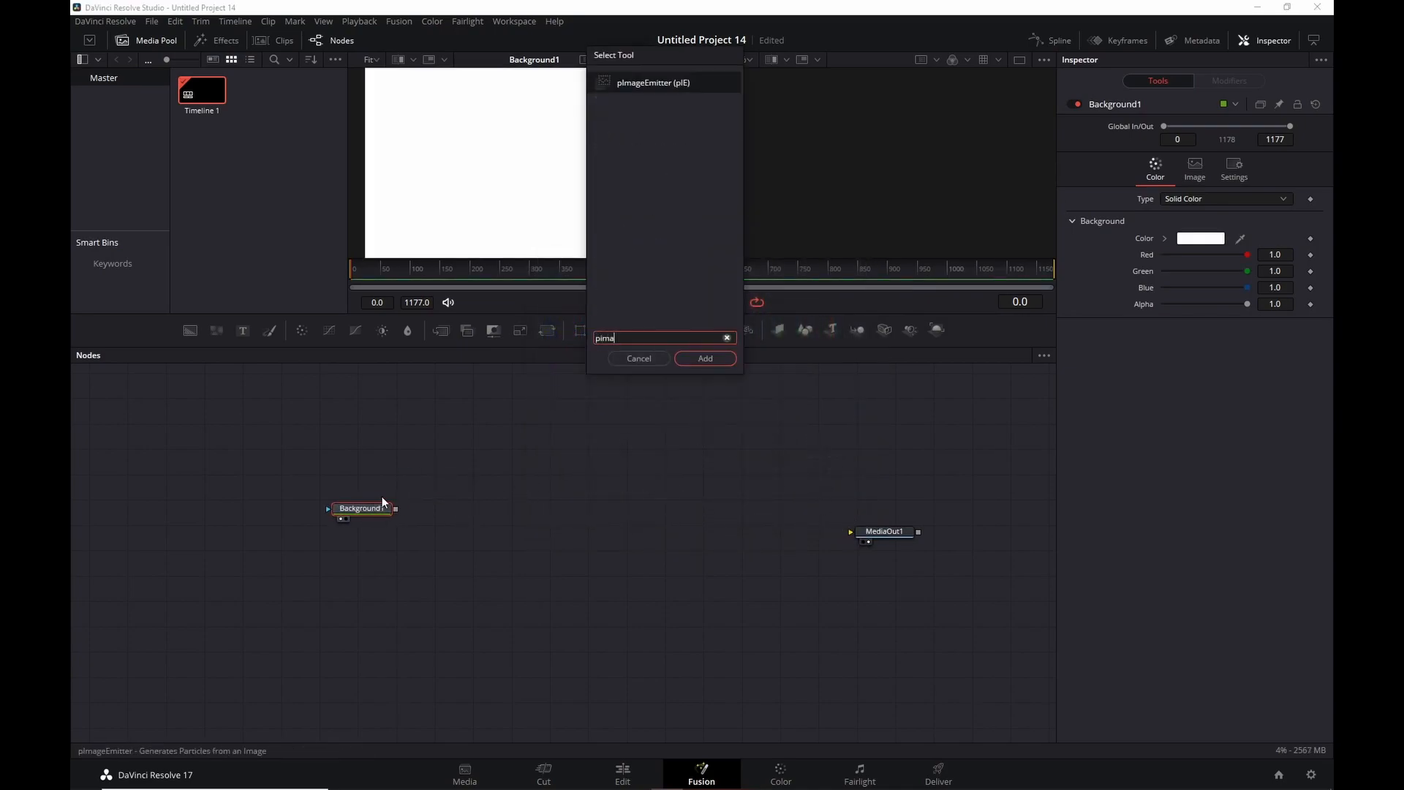
key("BackSpace")
key("Return")
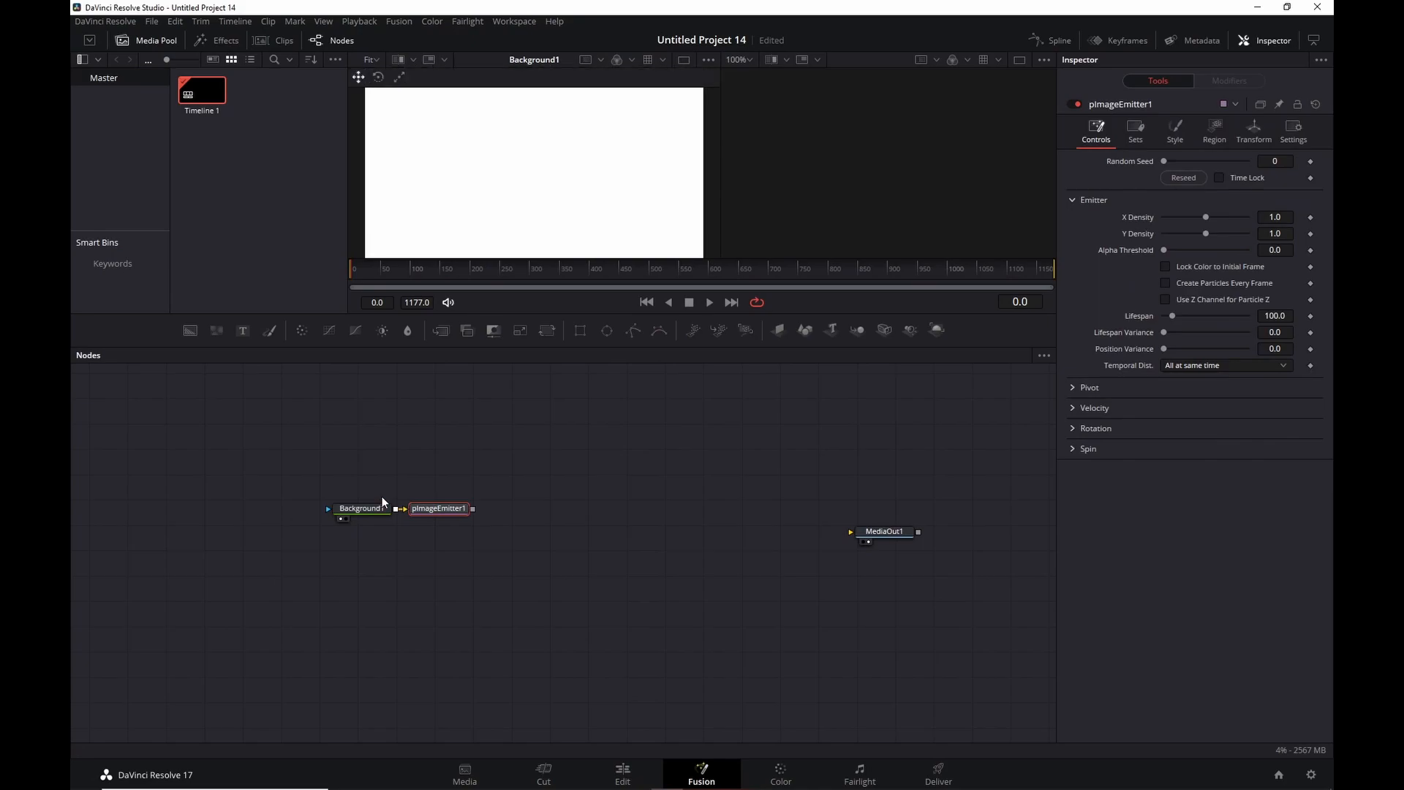
key("shift+space")
type("pre")
key("Return")
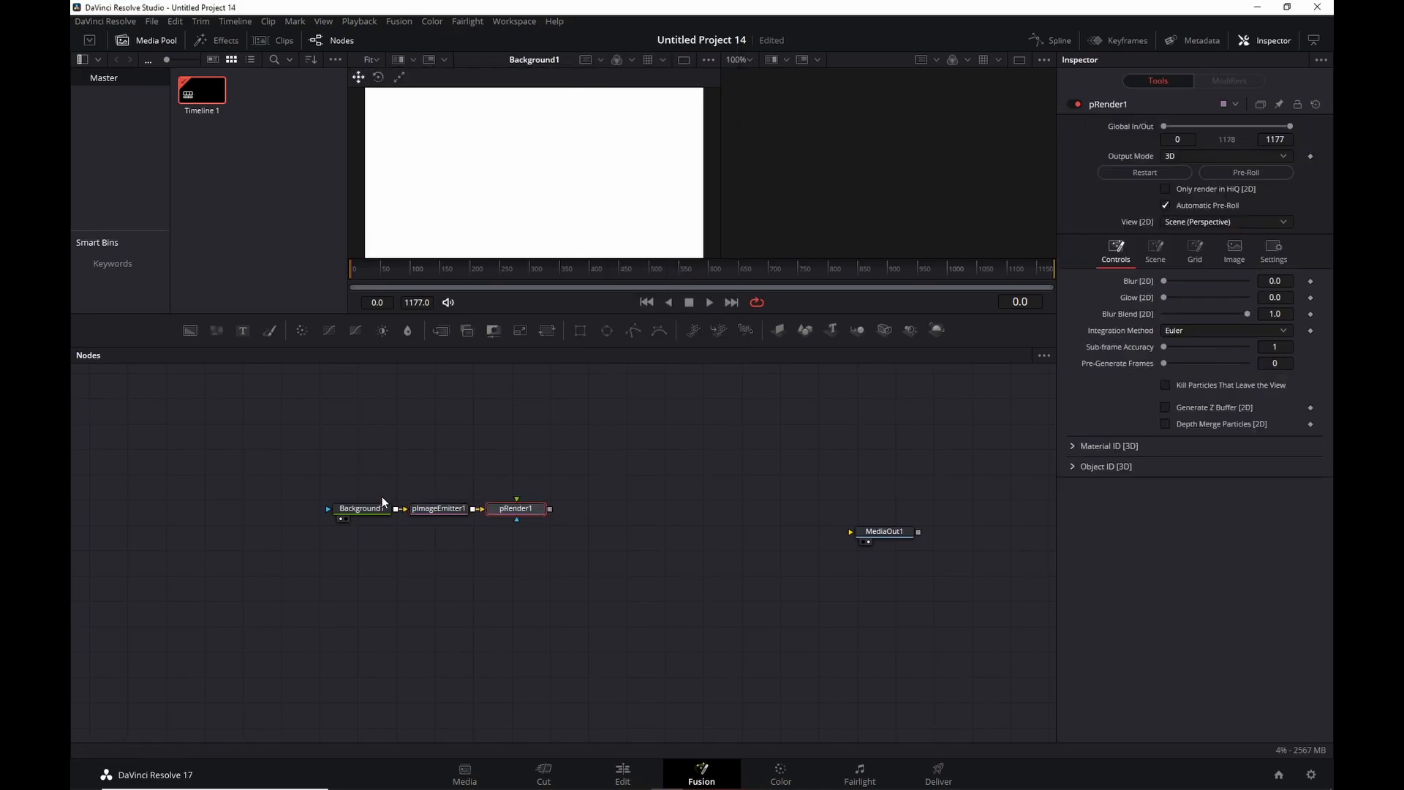
View pRender1 in 3D and set pImageEmitter1's X and Y Density to 0.012.
key("2")
left_click_drag(949, 194, 623, 175)
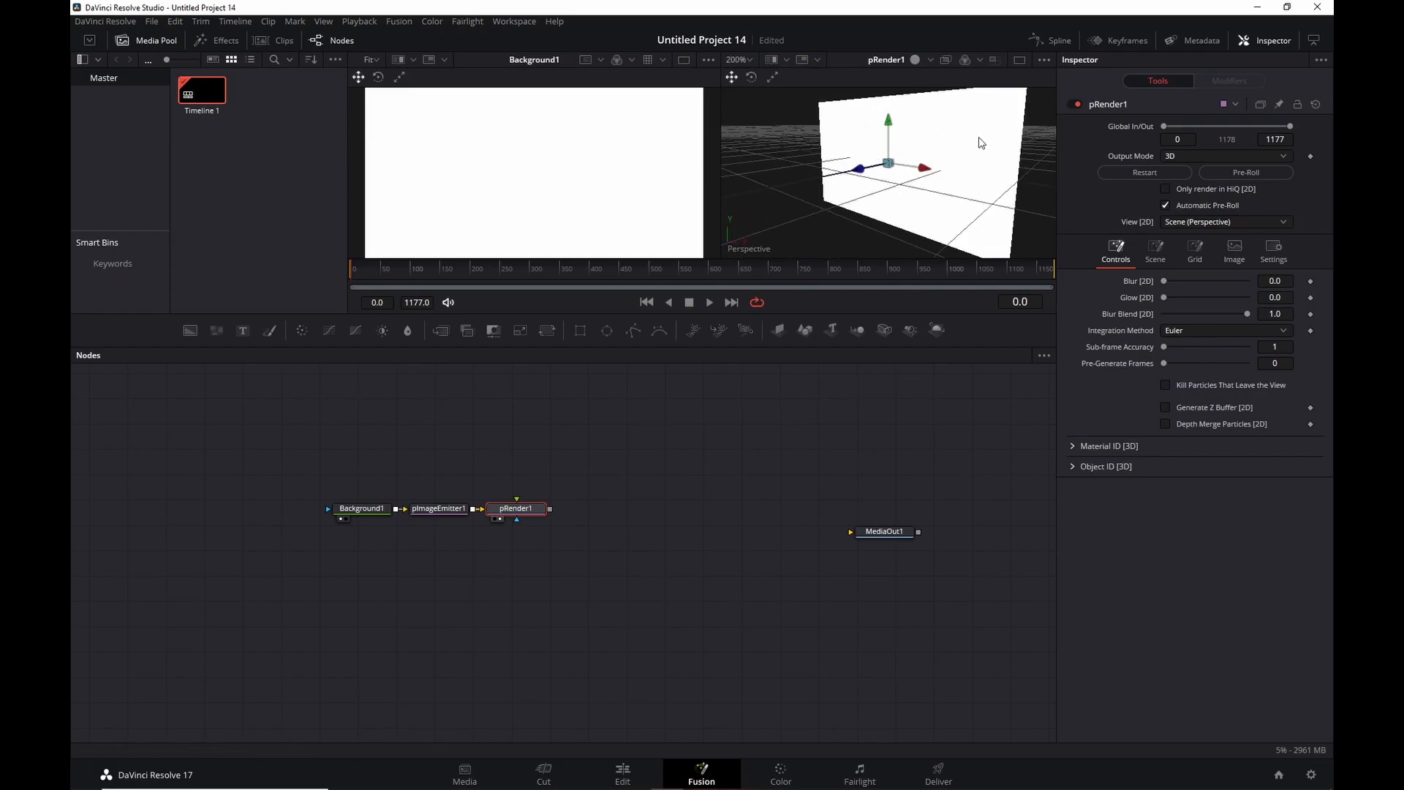
scroll(896, 144, "up", 4)
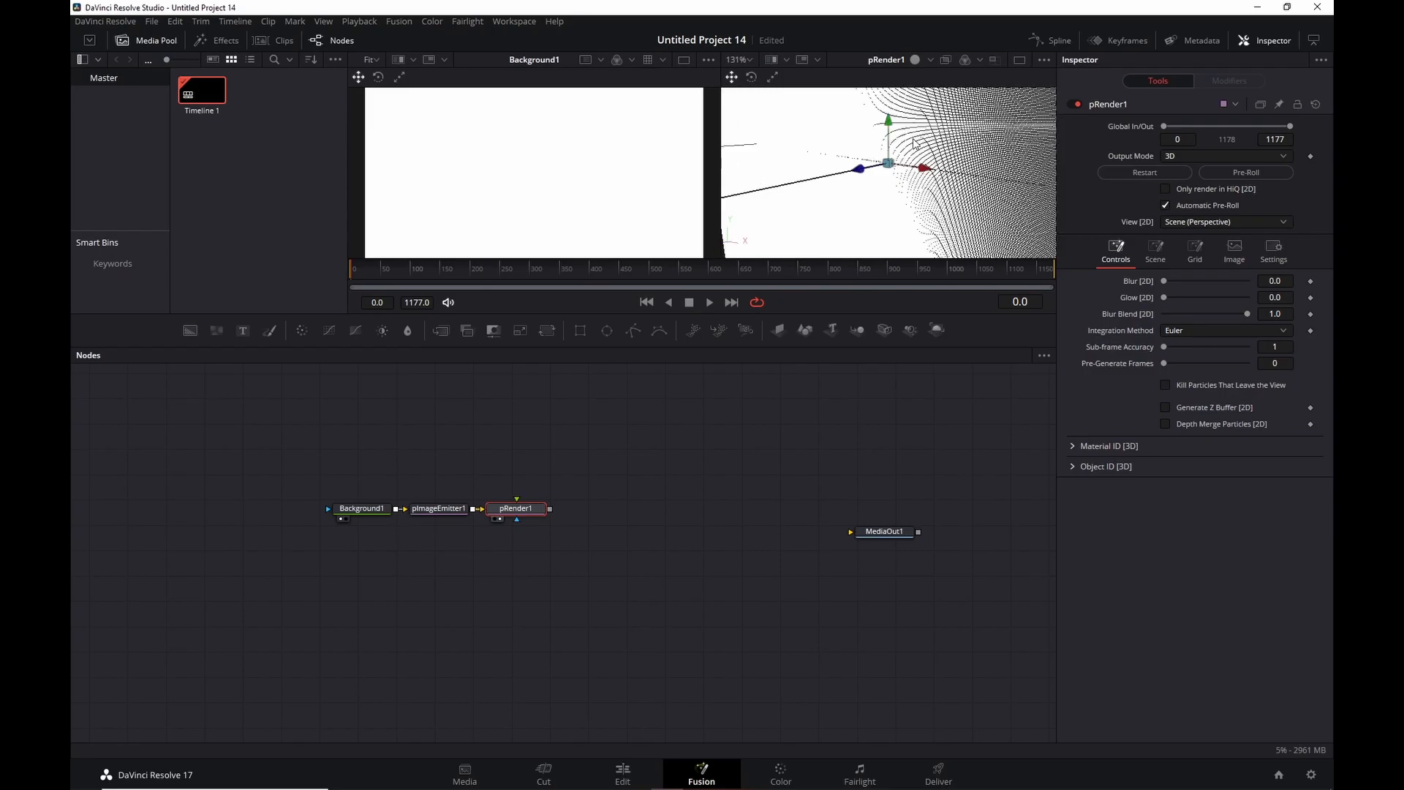
scroll(967, 161, "down", 5)
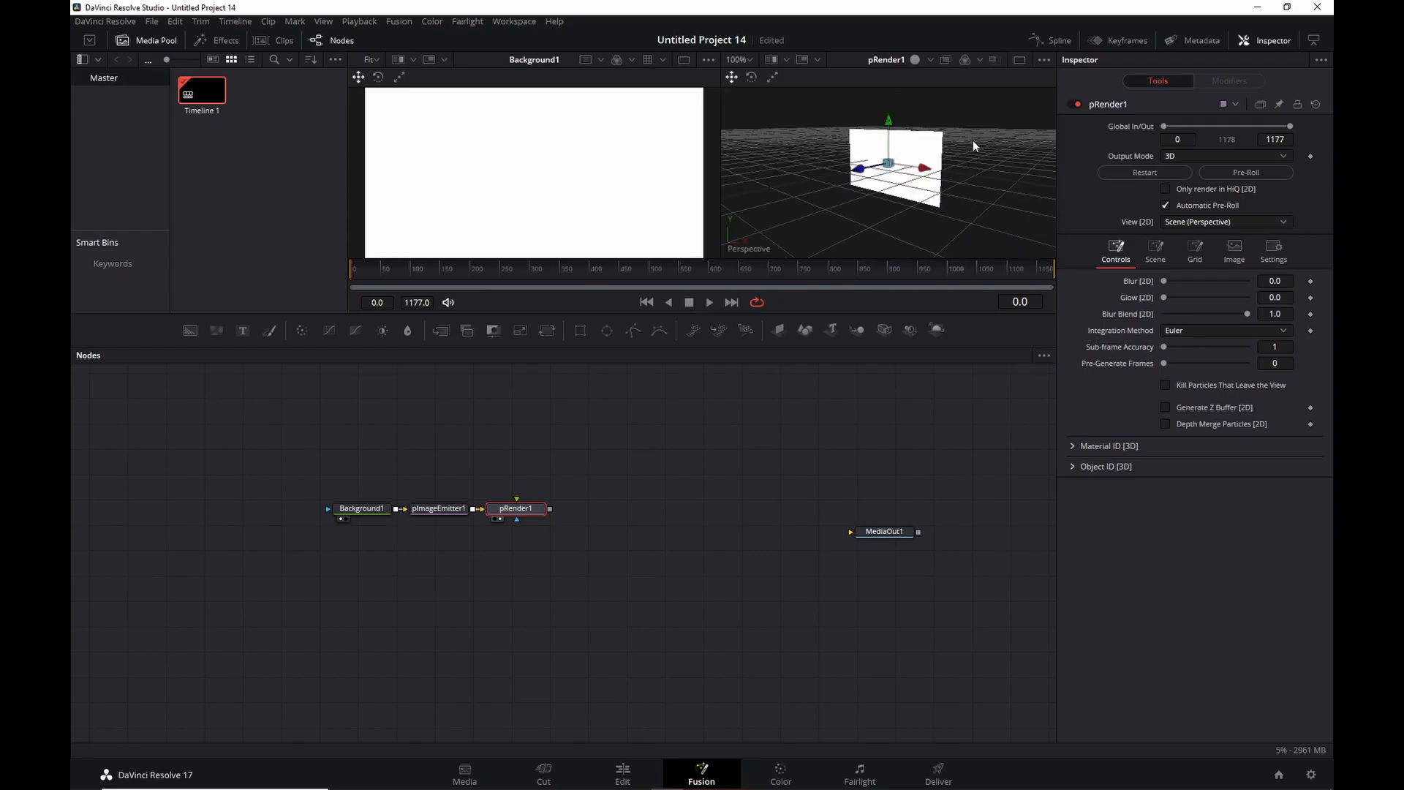
left_click_drag(933, 154, 906, 183)
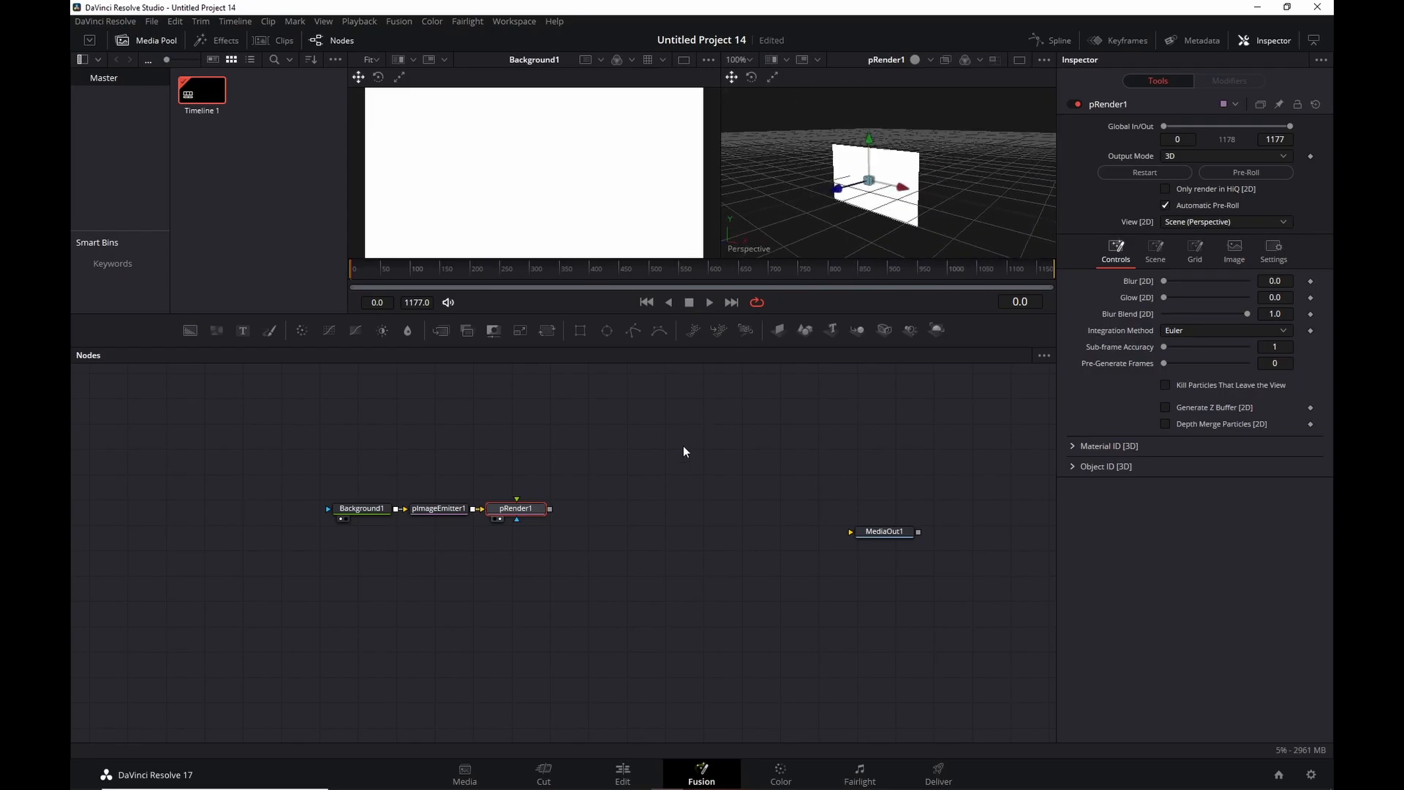
left_click(421, 510)
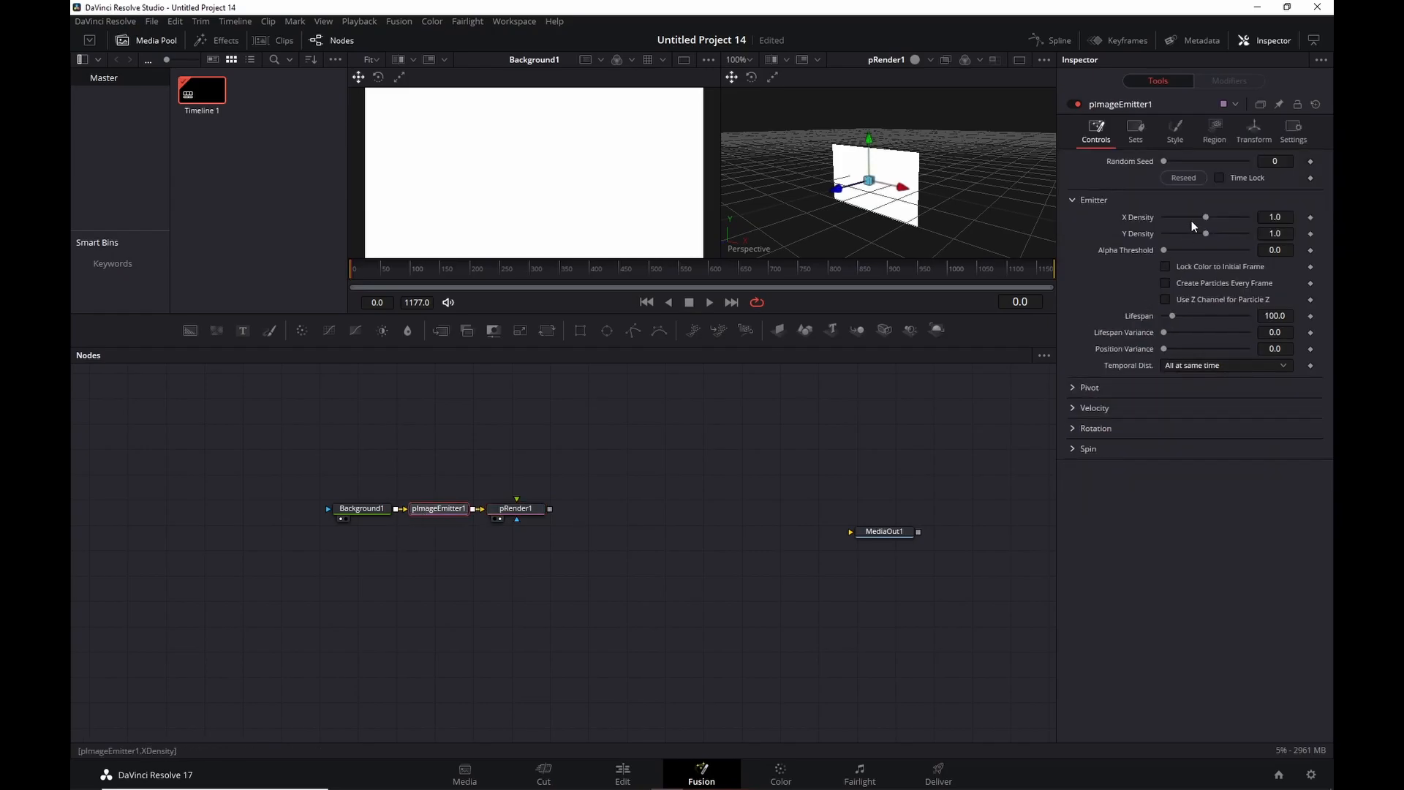
left_click(1274, 217)
type("0.012")
key("Tab")
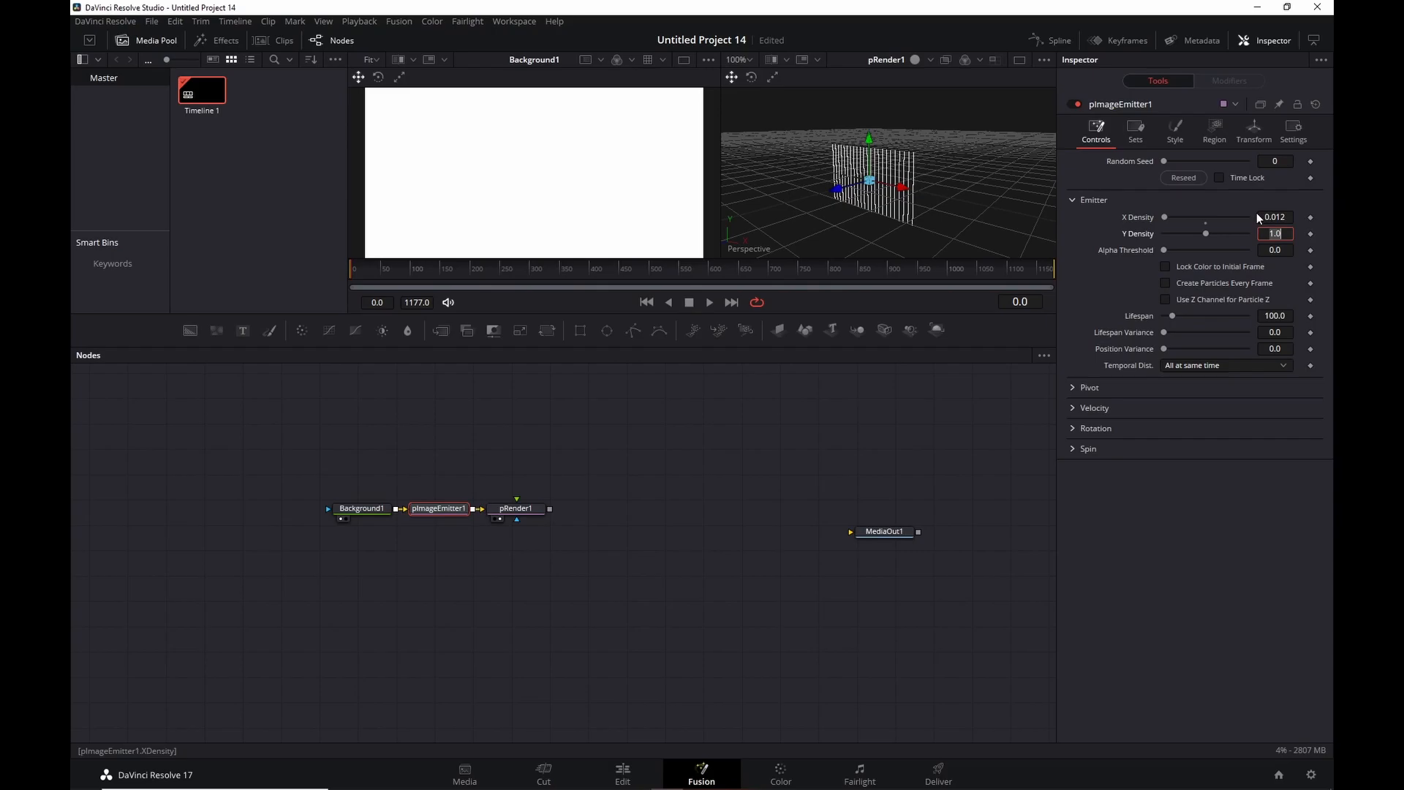
type("0.012")
key("Tab")
Set the particle Lifespan to 1000 and move pRender1 further right.
scroll(899, 196, "up", 2)
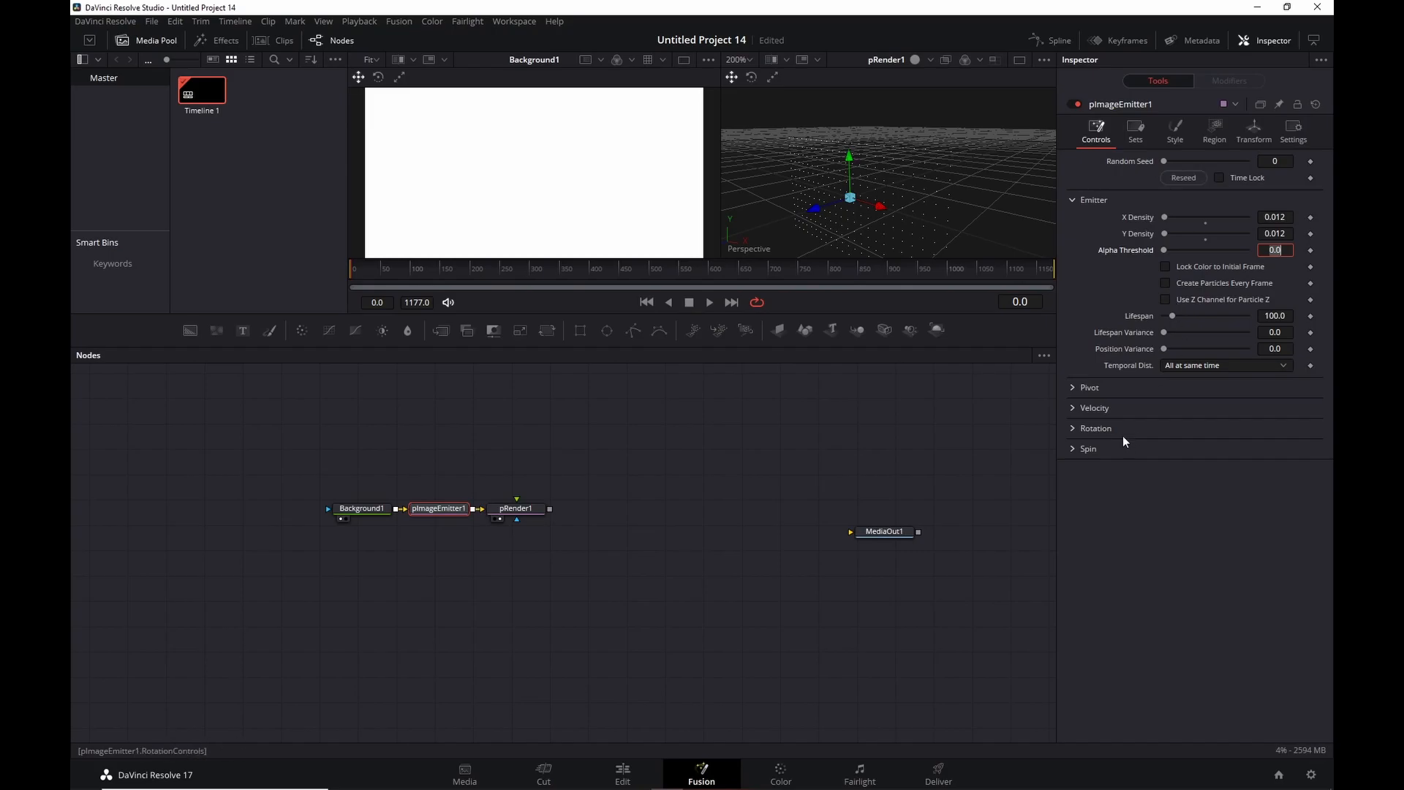
left_click(1069, 426)
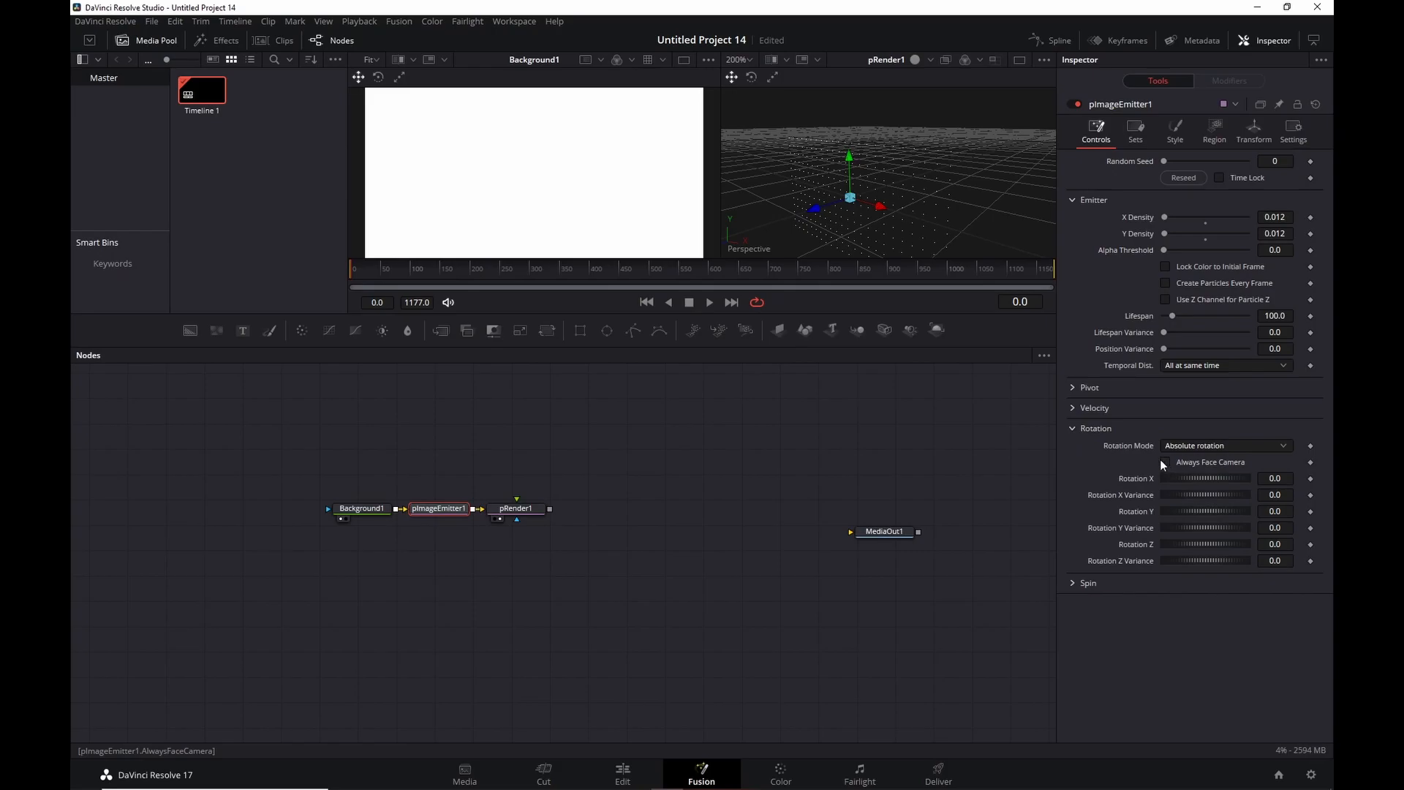
left_click(1275, 315)
type("0")
key("Tab")
left_click_drag(525, 509, 582, 515)
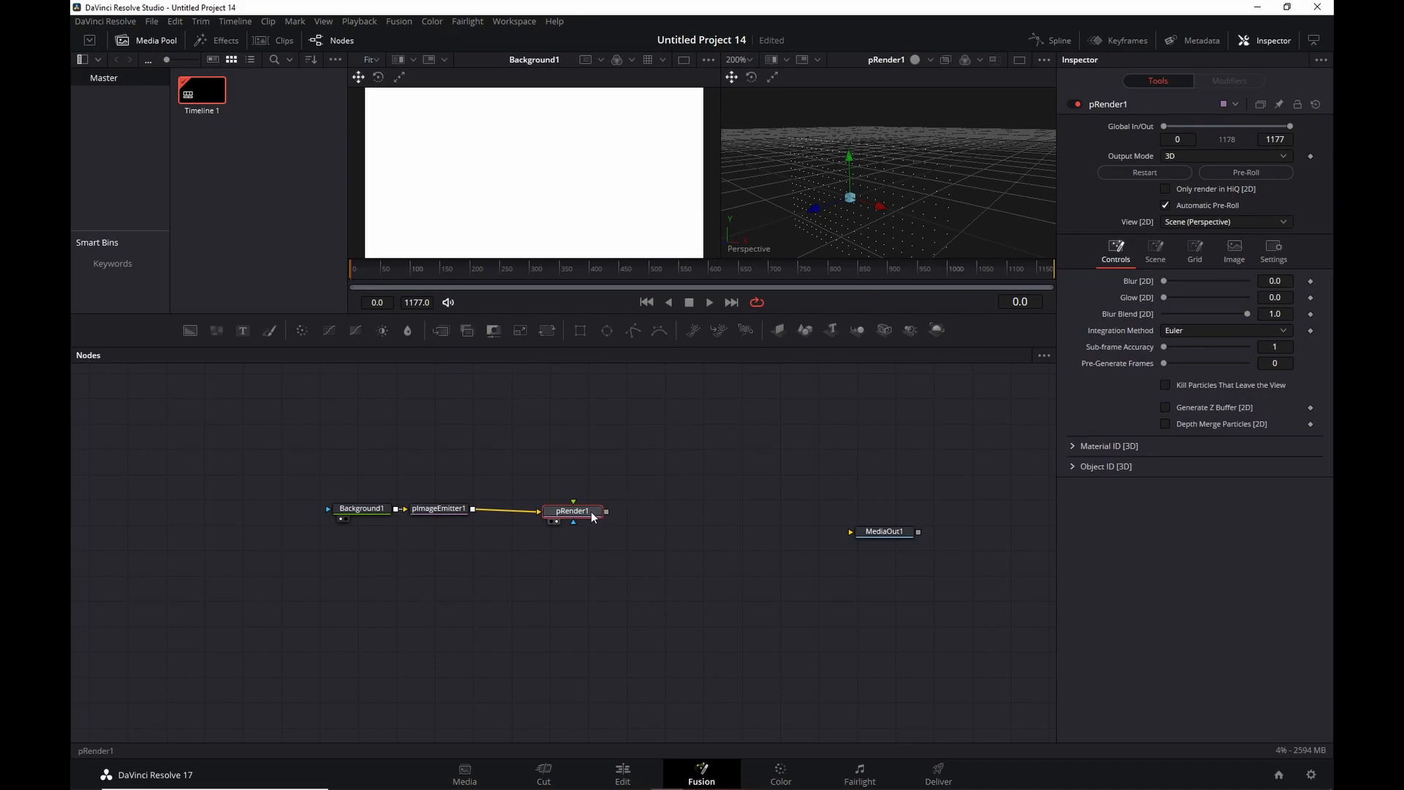
Add a Replicate3D1 node after pRender1 via the 'repli' search.
key("shift+space")
type("repli")
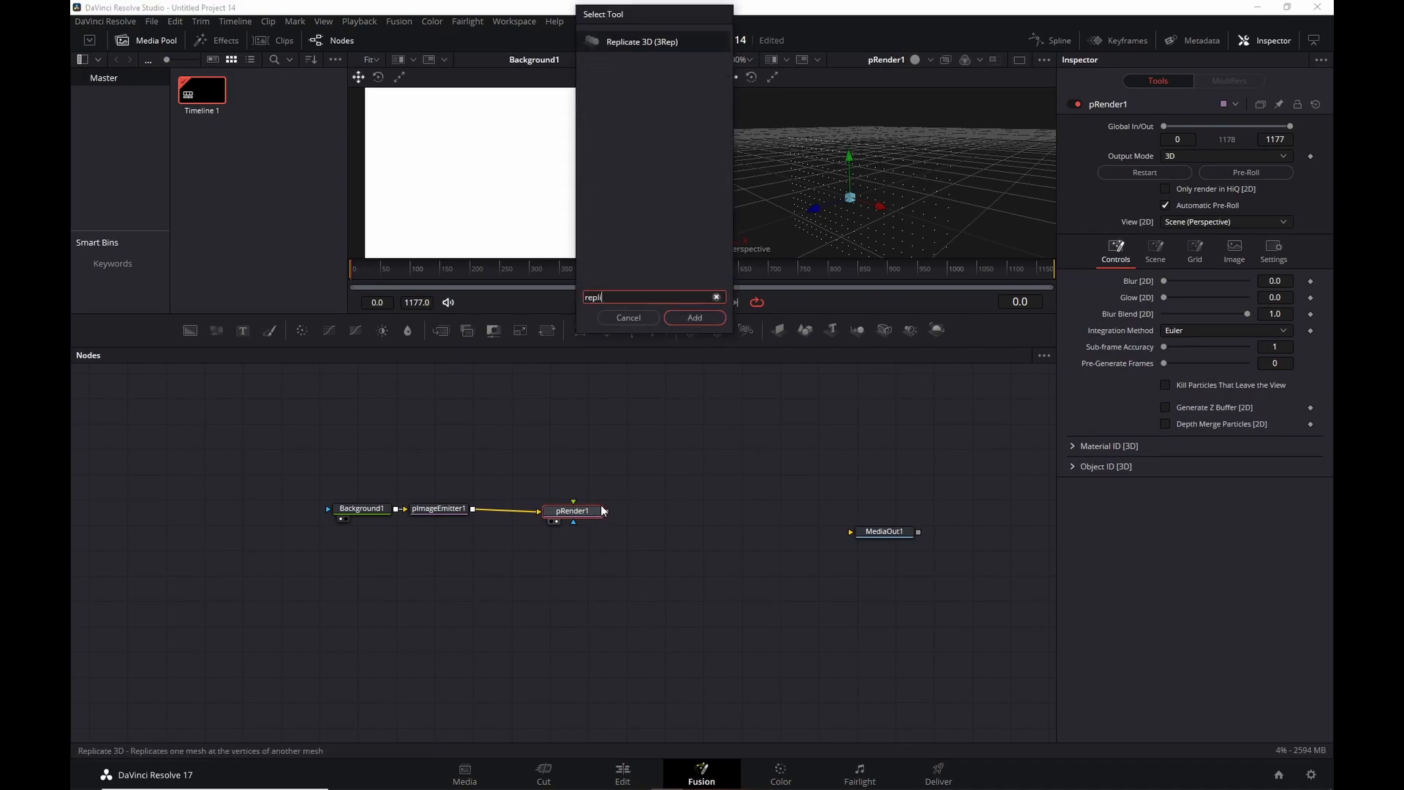
key("Return")
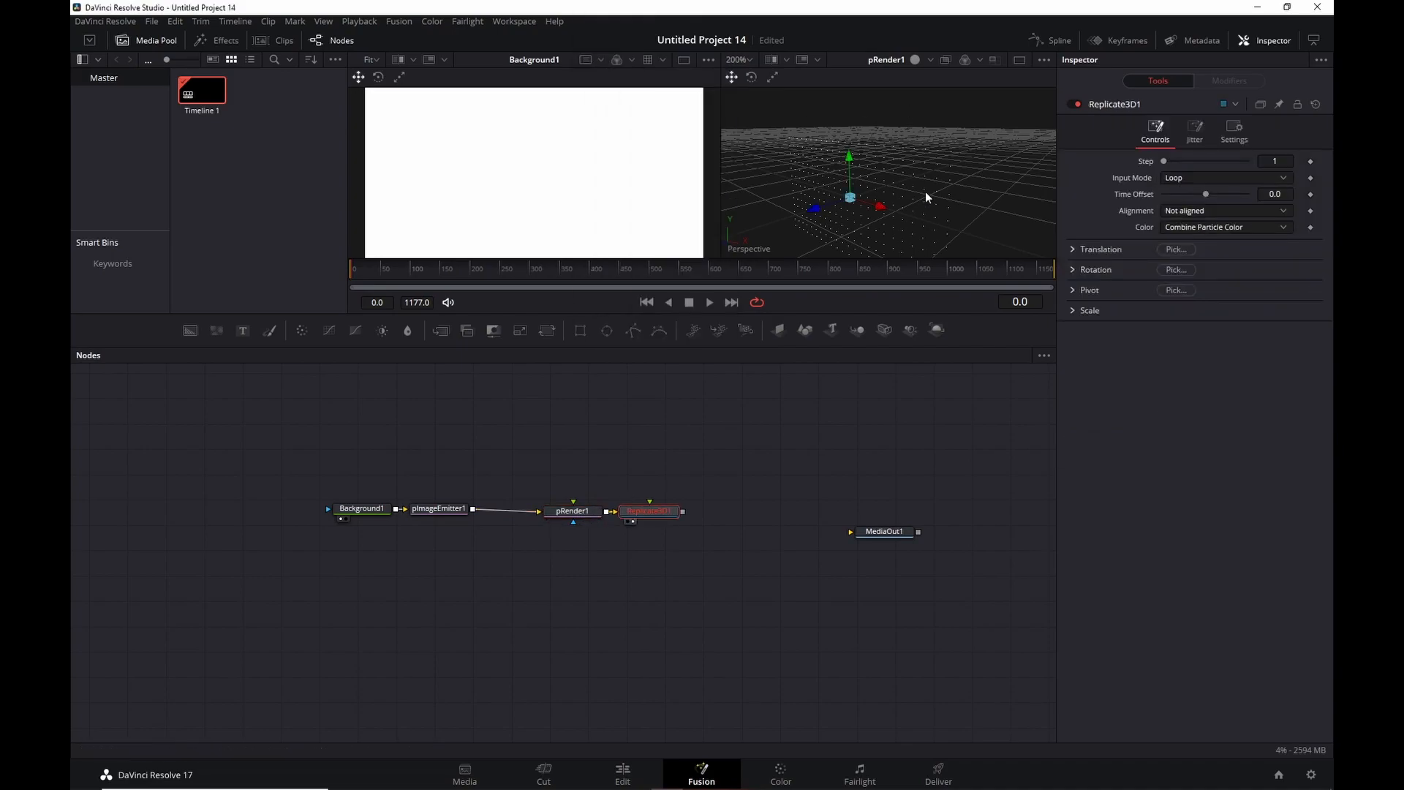
scroll(669, 441, "up", 1)
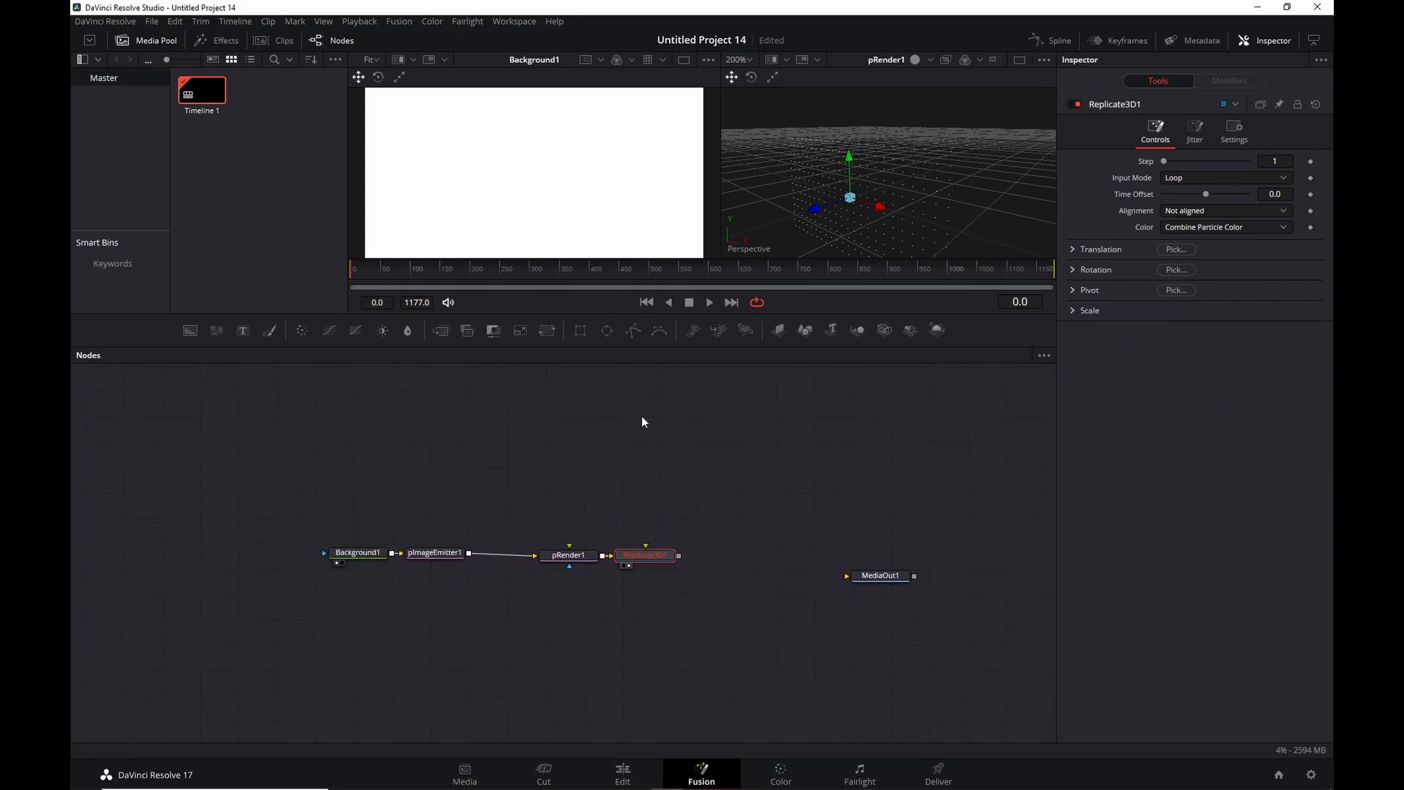
left_click(630, 447)
Add ImagePlane3D1, wire it into Replicate3D1, and place it above that node.
key("shift+space")
type("mage p")
key("Return")
left_click_drag(663, 449, 647, 545)
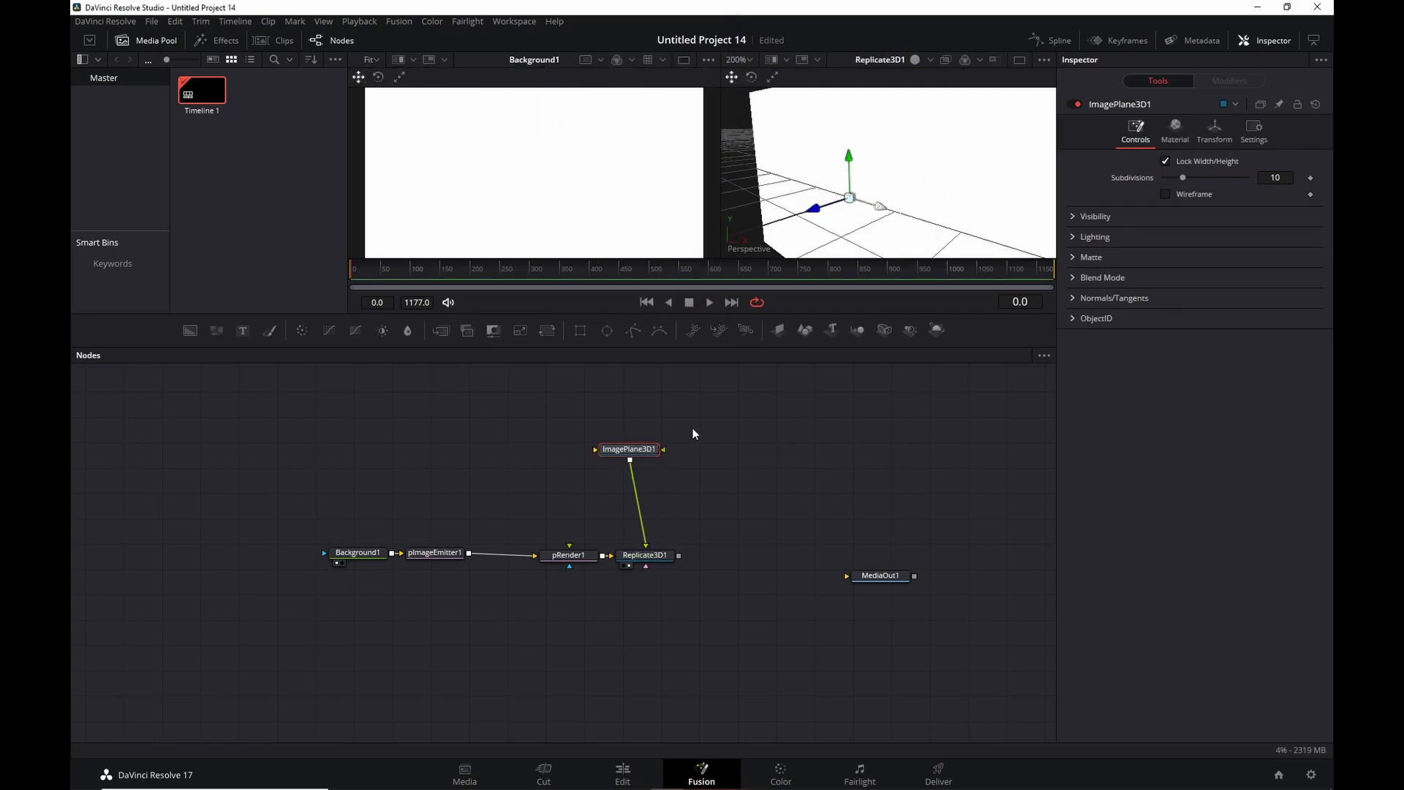
left_click_drag(630, 446, 649, 456)
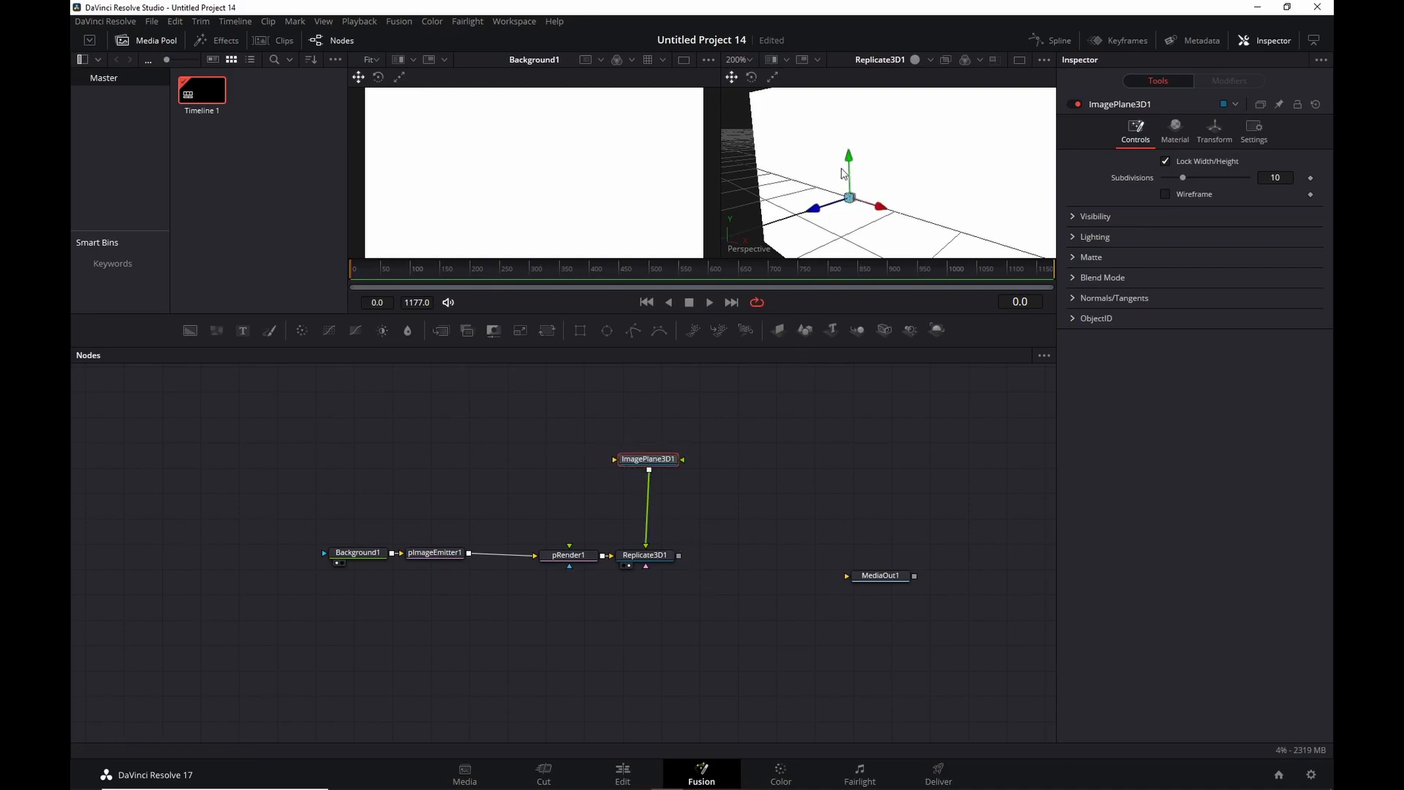
left_click(477, 443)
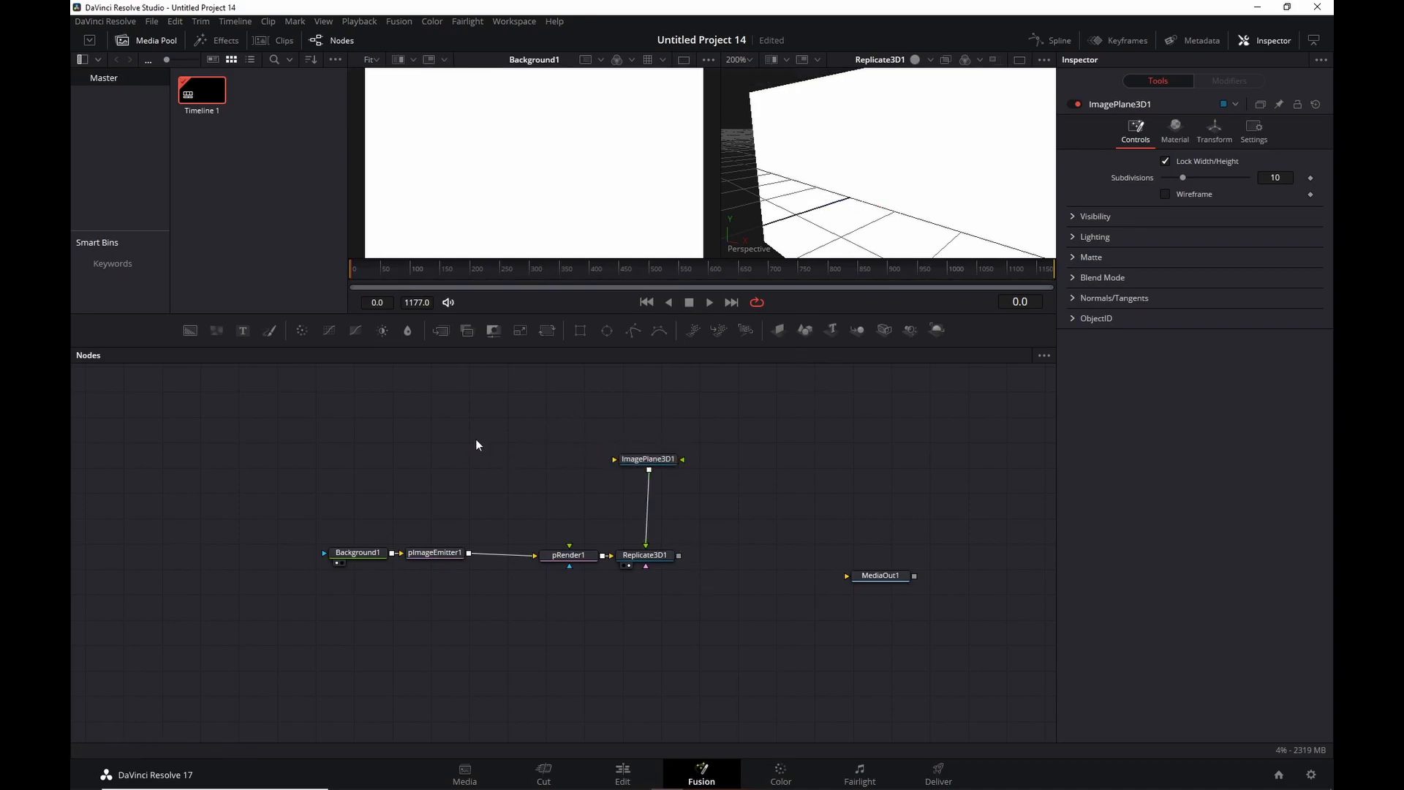
Add a Background2 node and set its colour to white.
key("shift+space")
type("back")
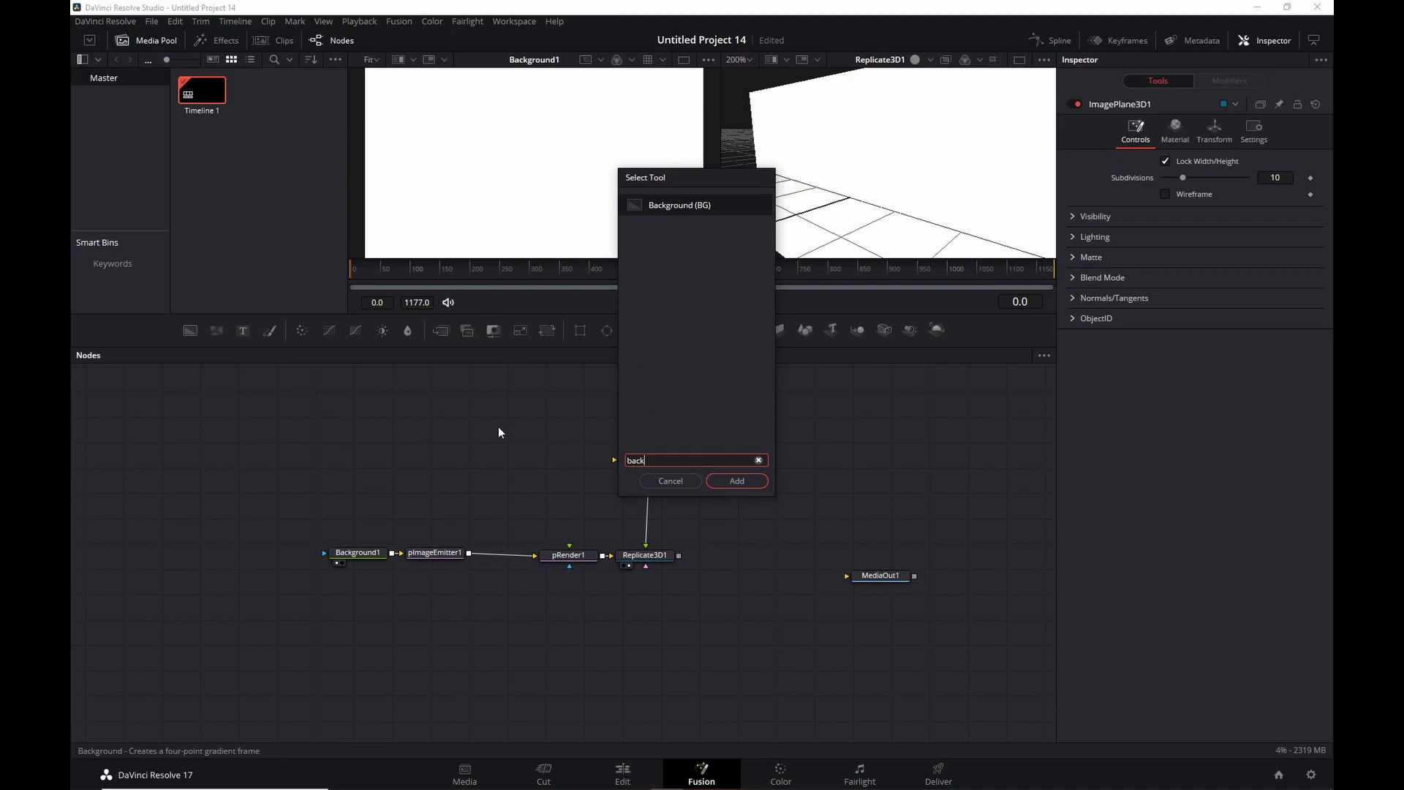
key("Return")
left_click_drag(494, 436, 520, 115)
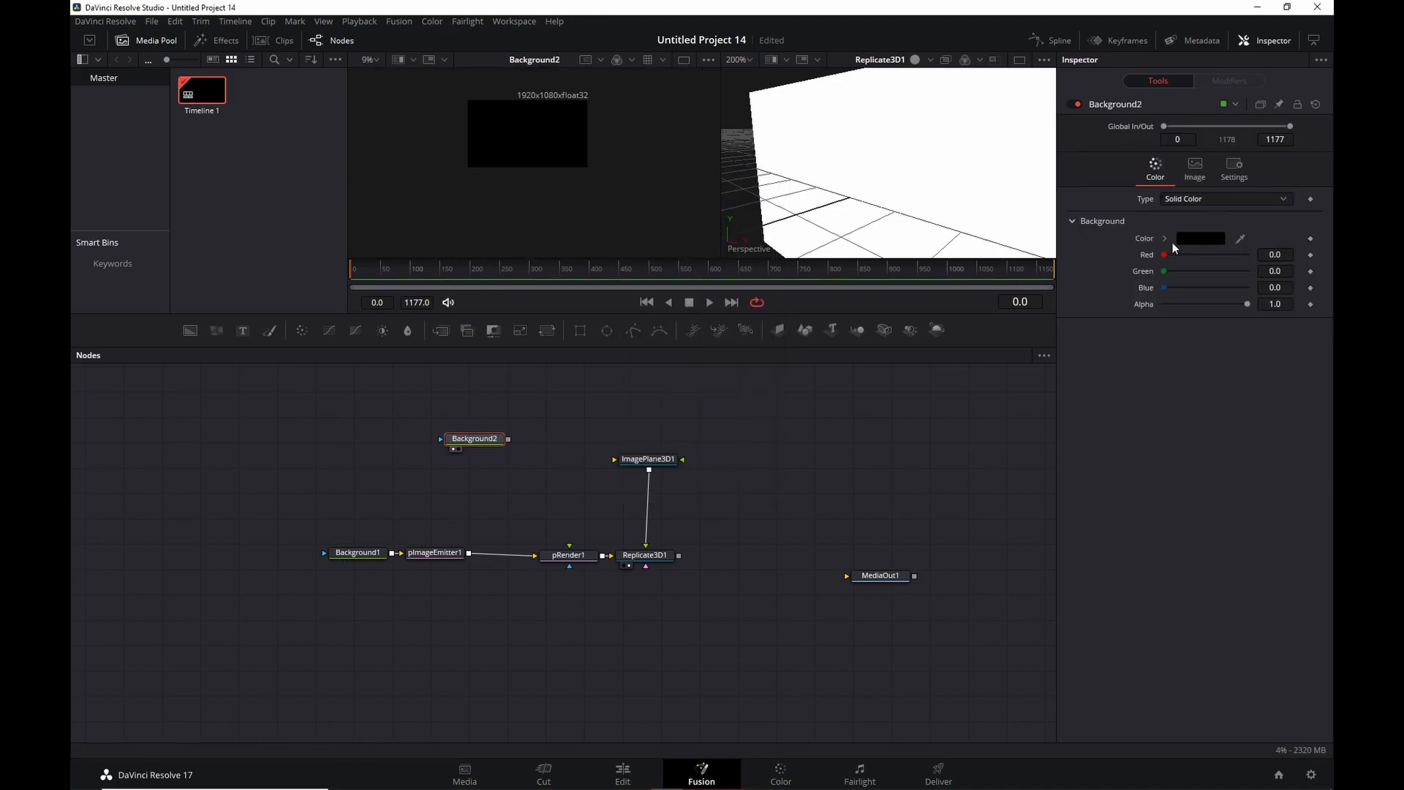
left_click(1200, 238)
left_click_drag(861, 301, 847, 223)
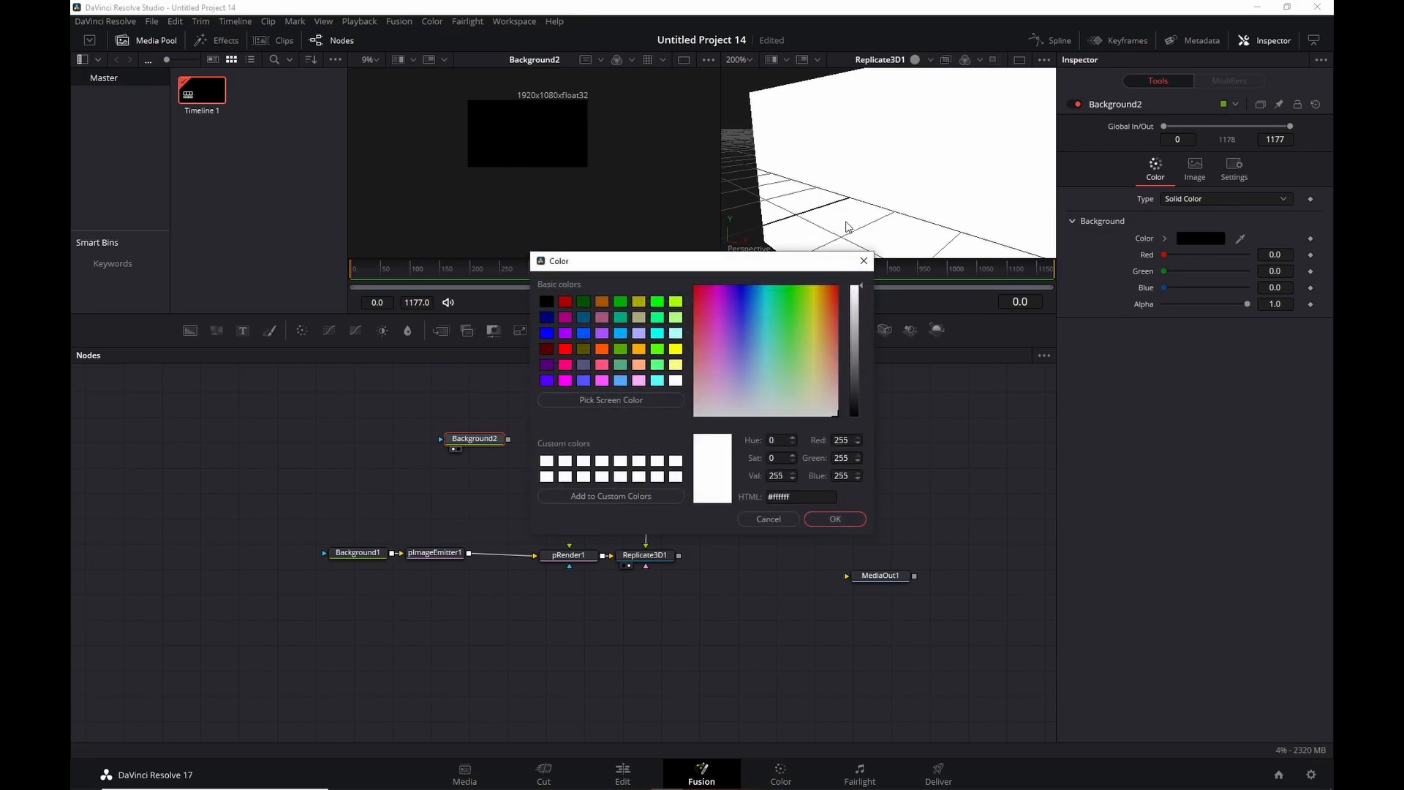
left_click(836, 520)
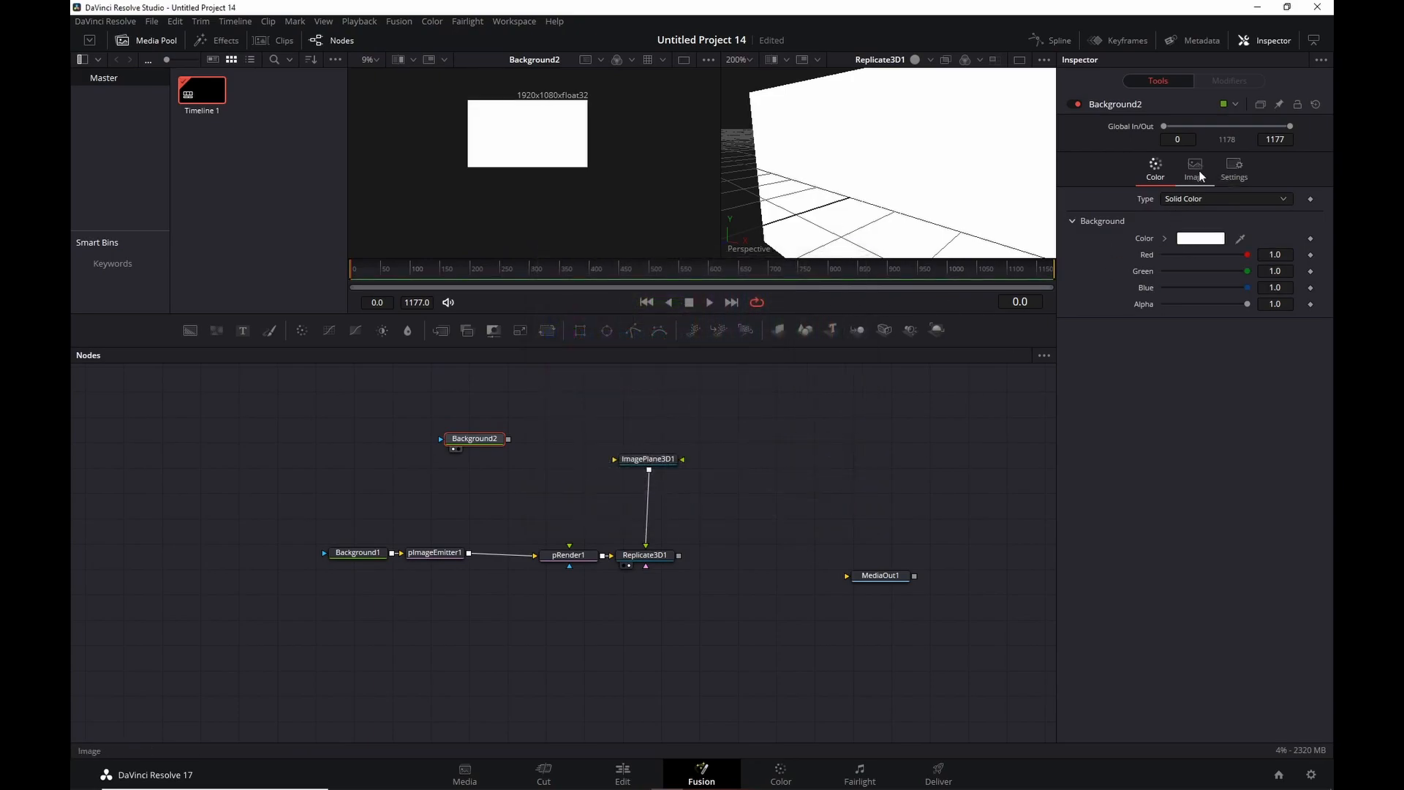
Turn off Auto Resolution and make Background2 50 x 50 pixels.
left_click(1197, 171)
left_click(1166, 286)
left_click(1276, 237)
type("50")
key("Tab")
key("Tab")
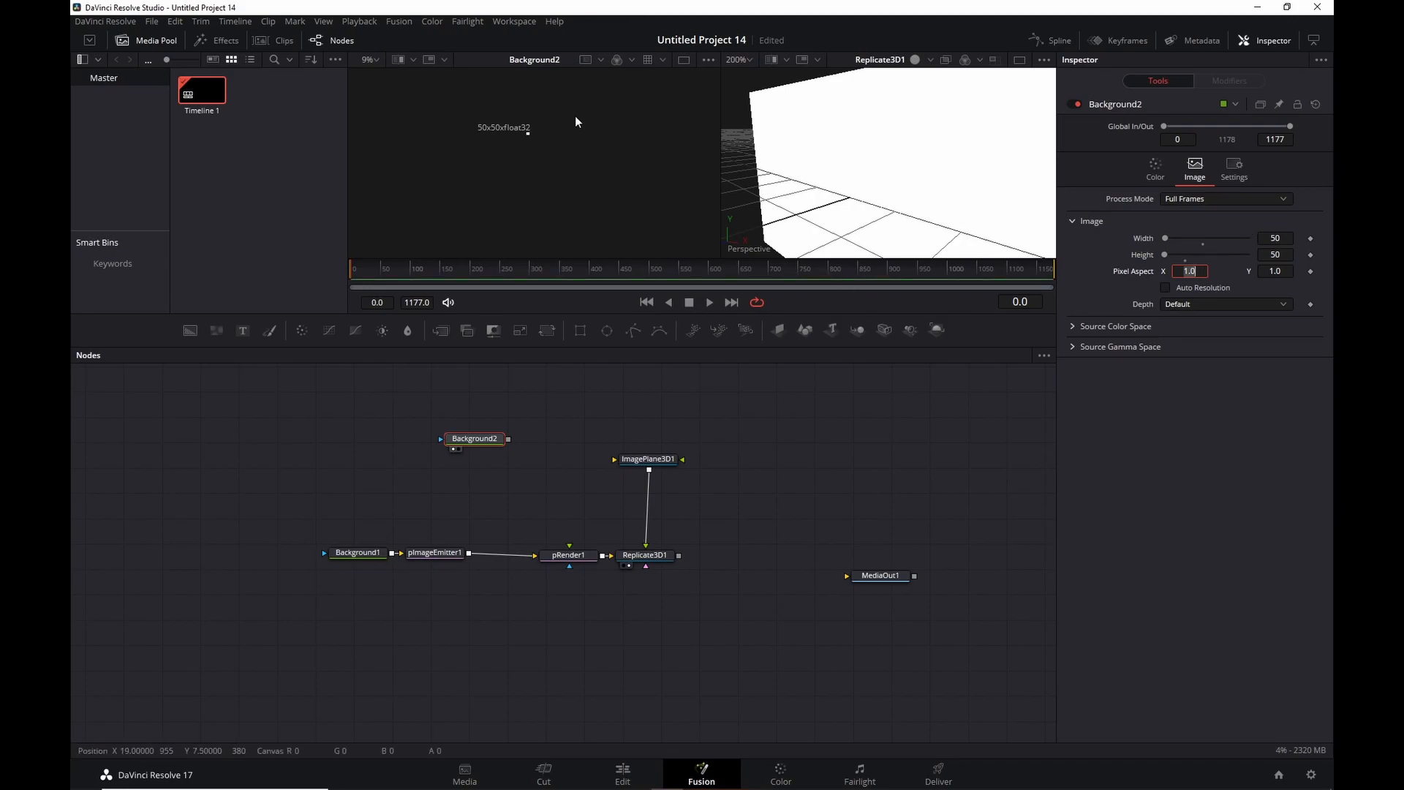
scroll(529, 143, "up", 5)
Connect Background2's output into ImagePlane3D1's input.
left_click_drag(526, 108, 524, 173)
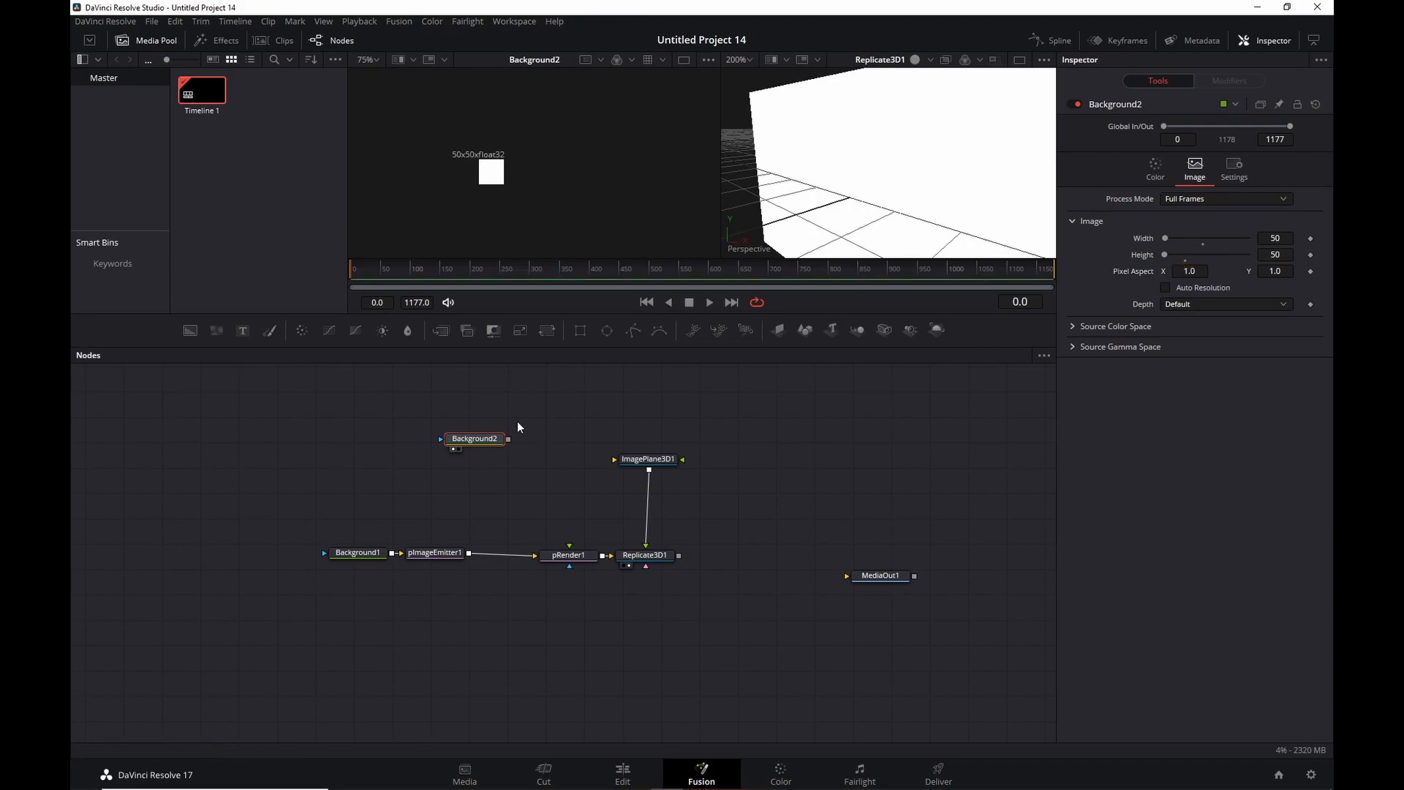
left_click_drag(507, 439, 614, 459)
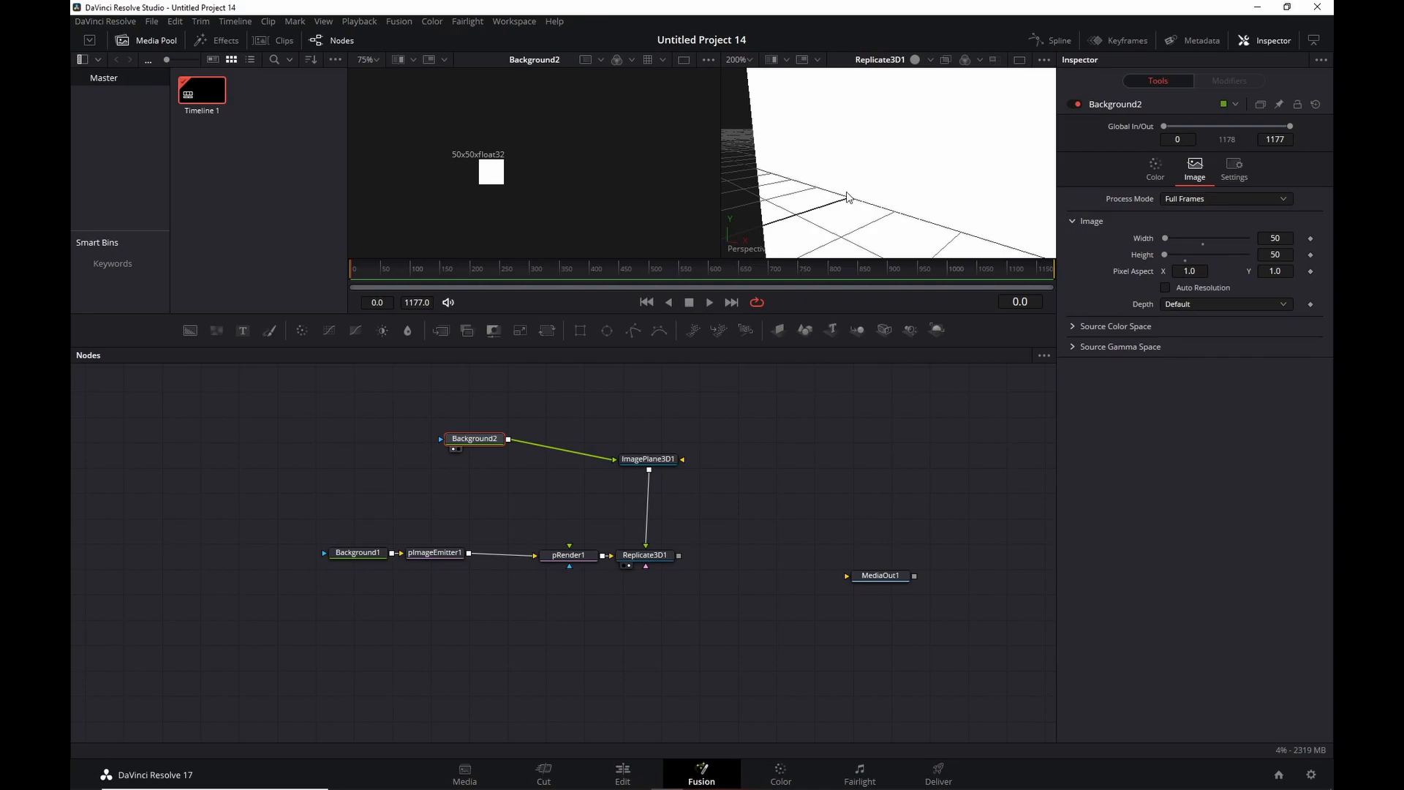
scroll(846, 199, "down", 5)
left_click_drag(906, 157, 931, 196)
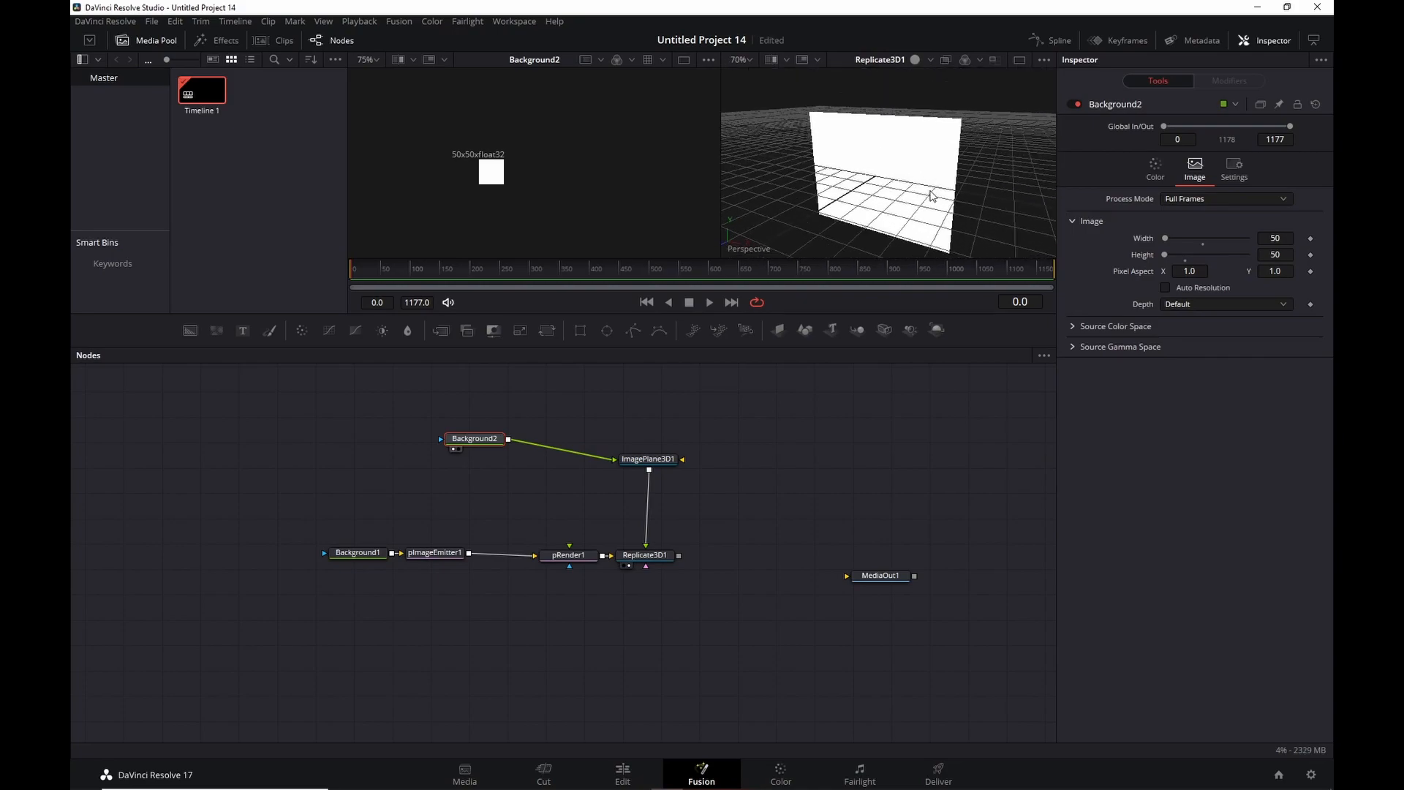
Set Replicate3D1's Scale to 0.04 so the planes form a grid of small tiles.
left_click(651, 557)
left_click(1072, 311)
left_click_drag(1182, 343, 1165, 345)
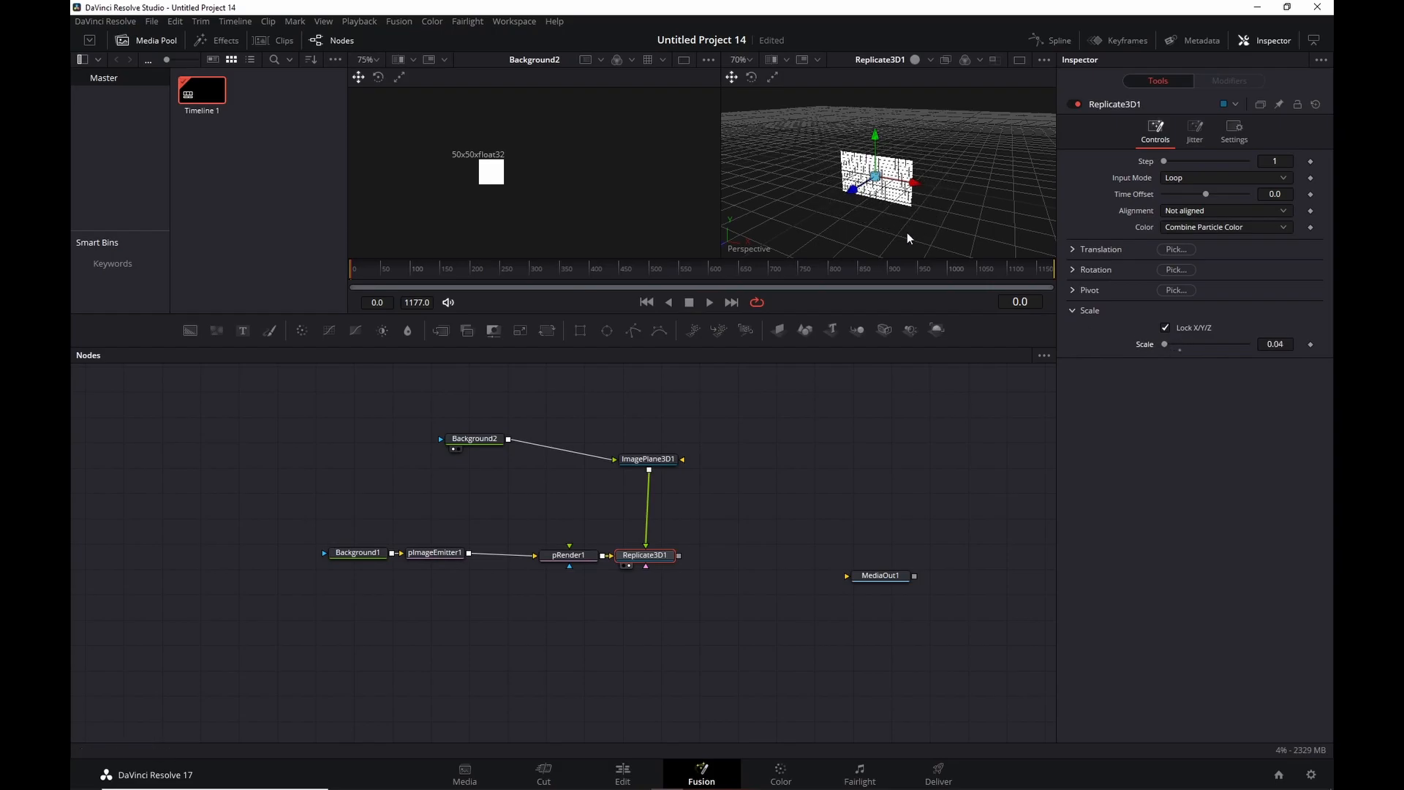
scroll(898, 204, "up", 5)
left_click_drag(898, 203, 978, 171)
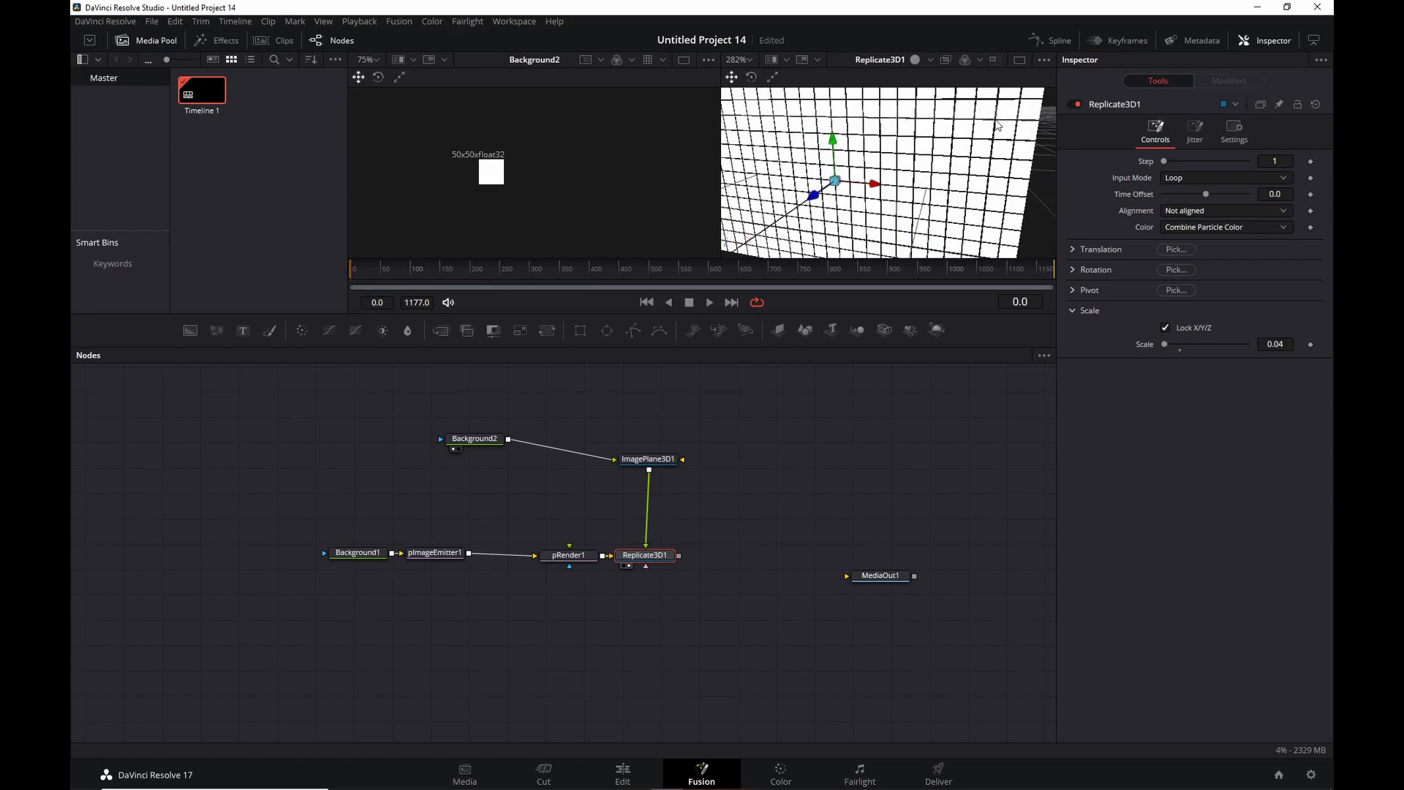
scroll(1002, 124, "up", 3)
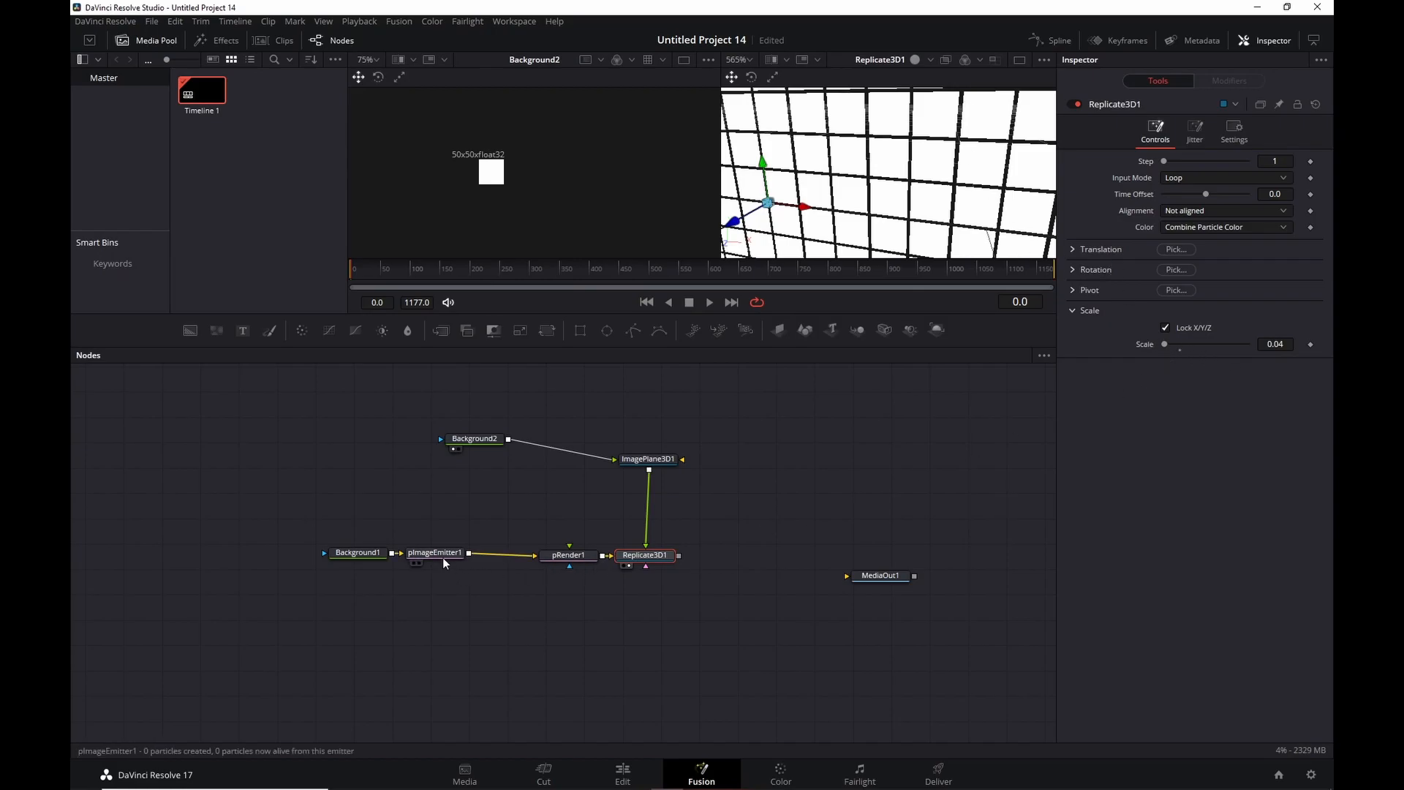
Check Background1's width and emitter density, then set Replicate3D1's Scale to 1/(1920*0.012).
left_click(366, 555)
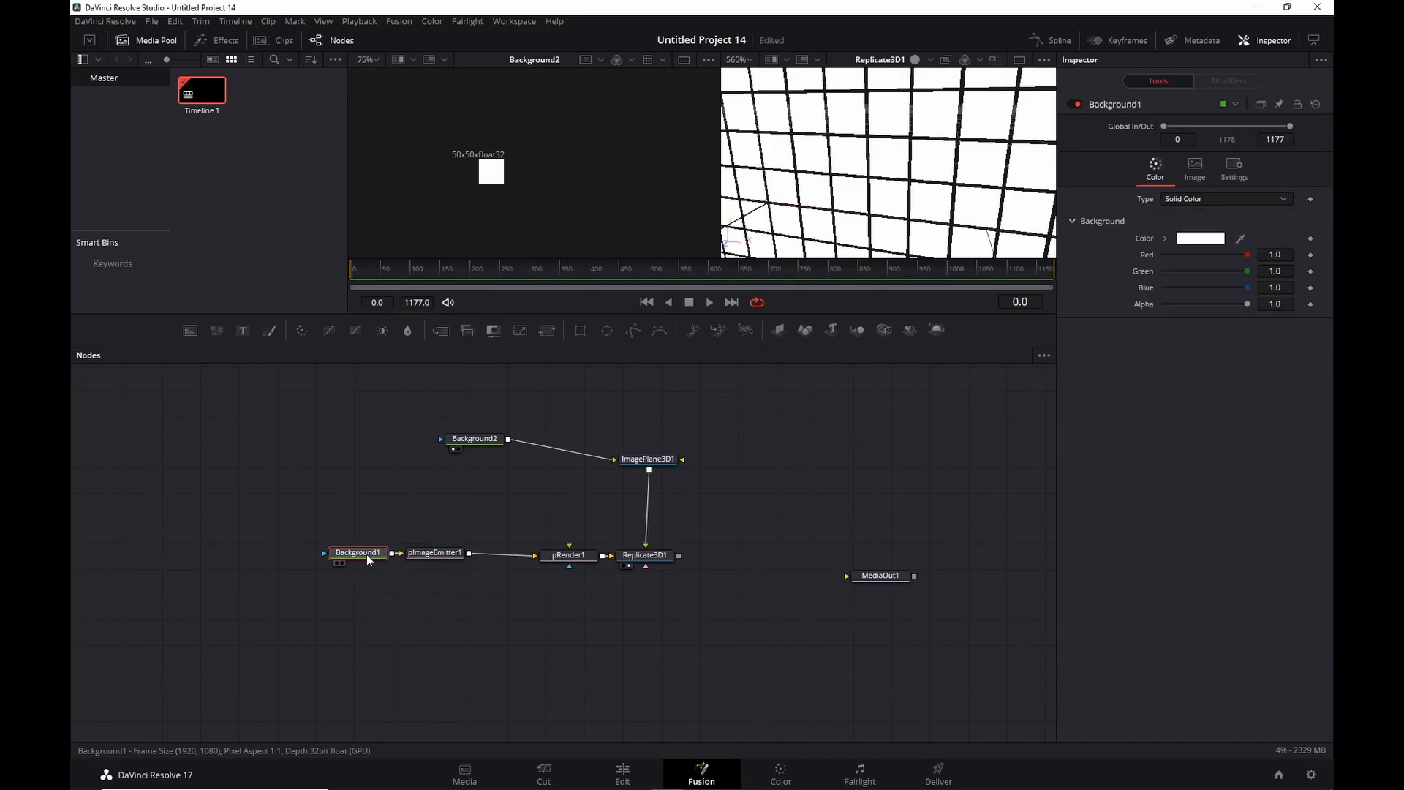
left_click(1190, 172)
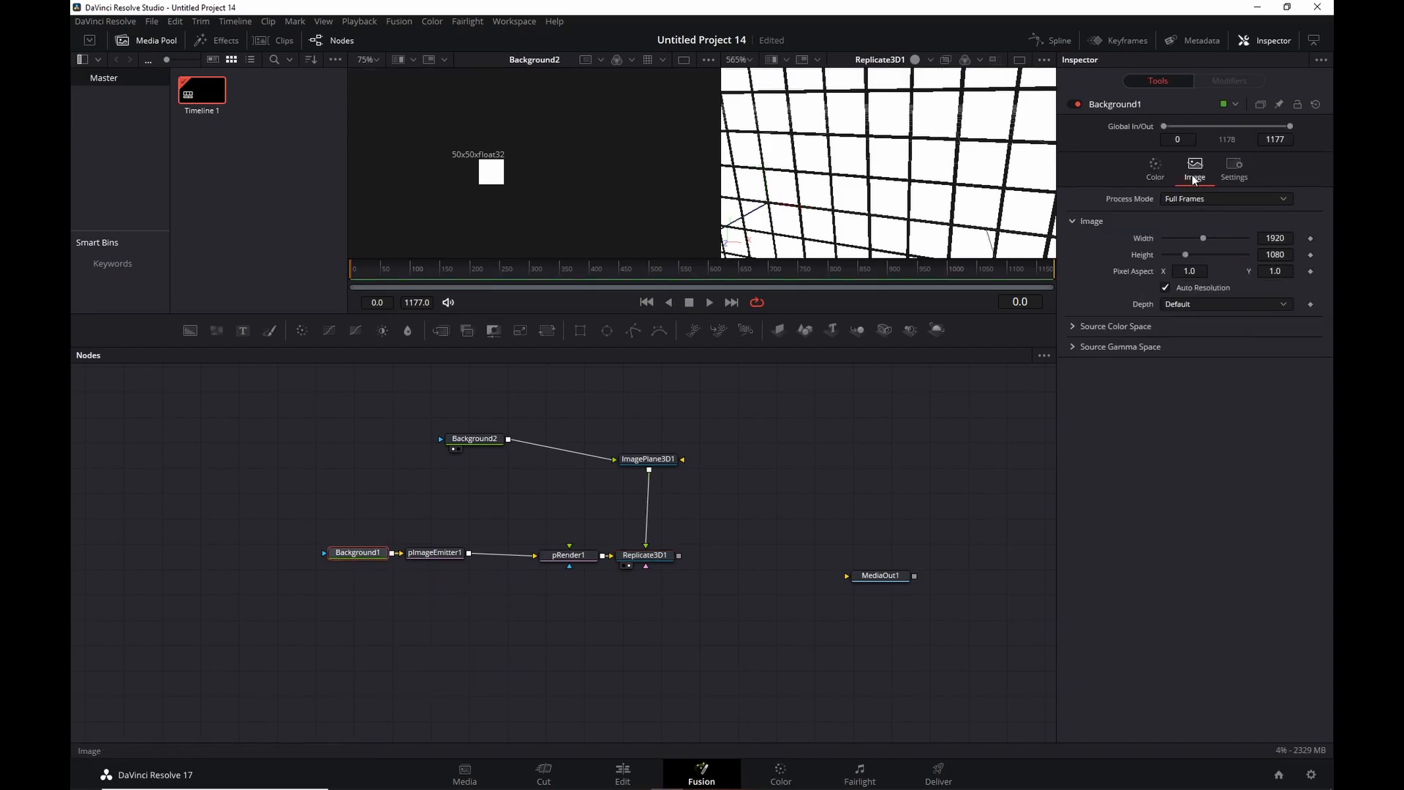
left_click(441, 552)
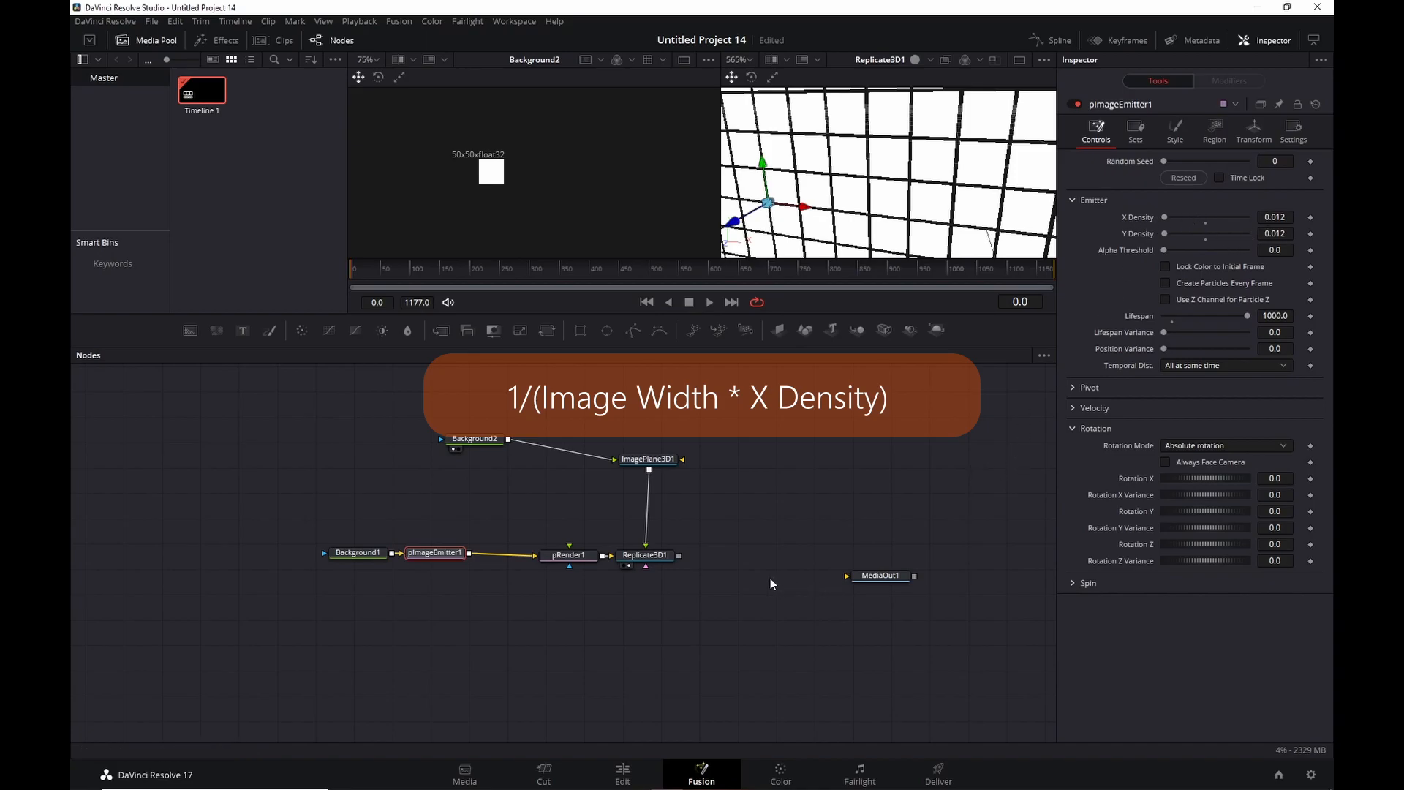
left_click(647, 557)
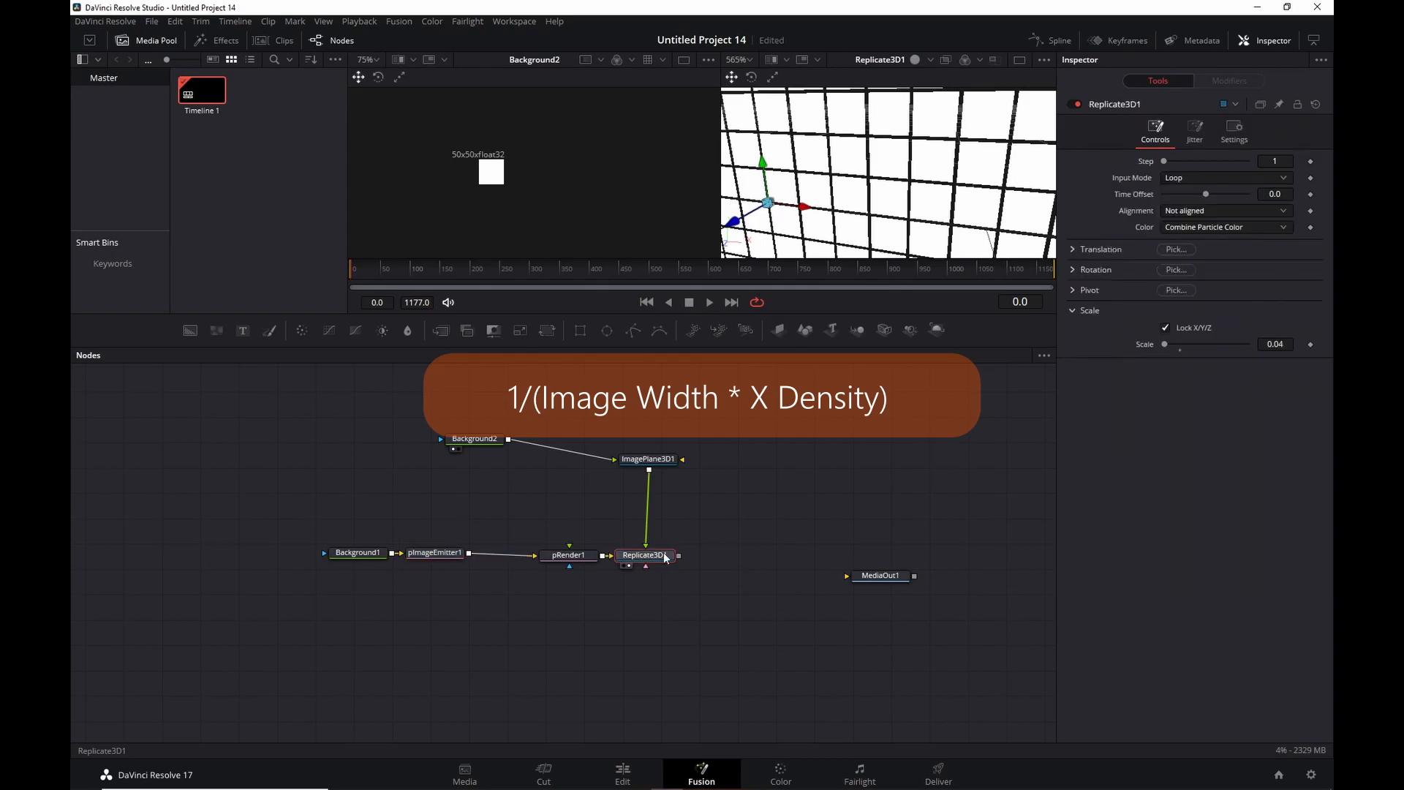
left_click(1275, 343)
type("1")
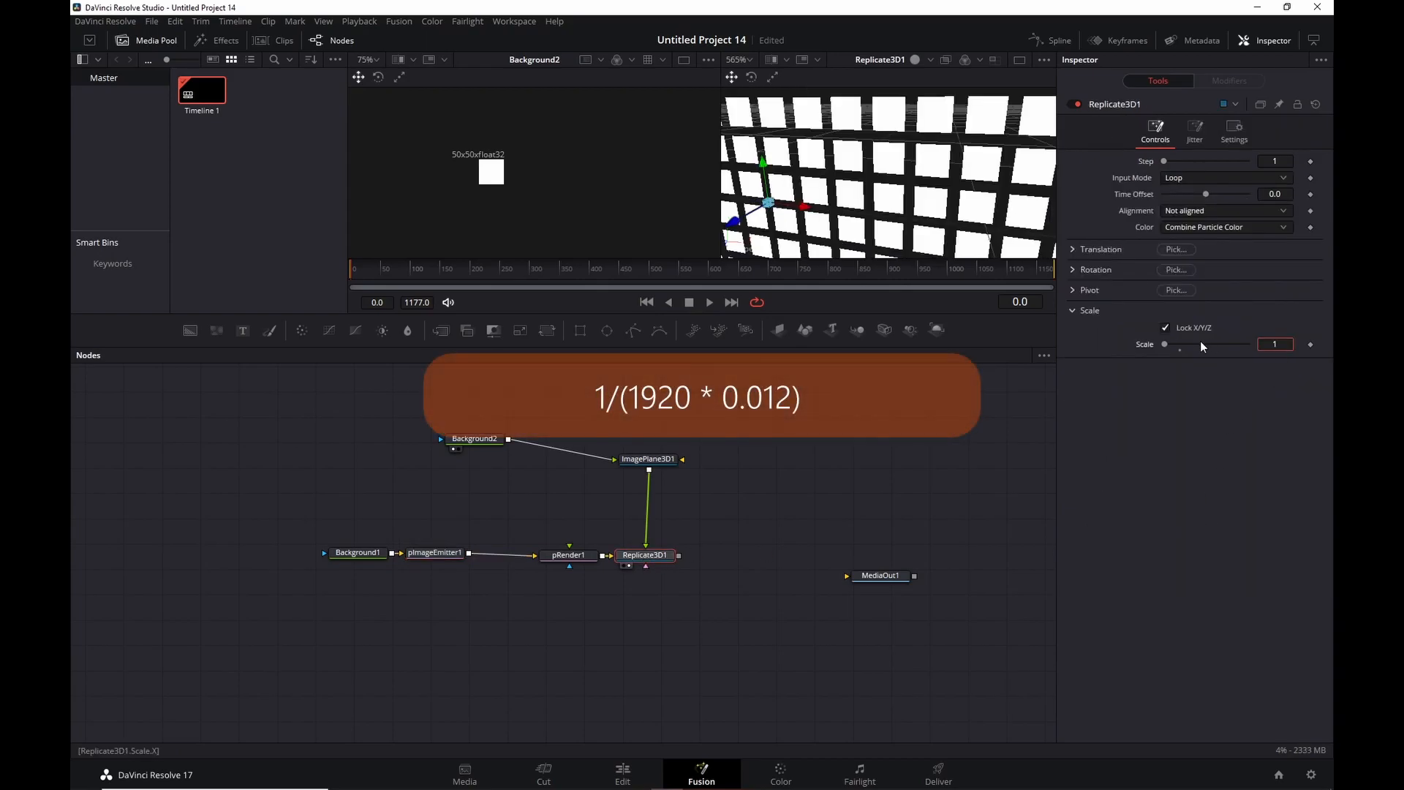
type("/(")
type("1920")
type("*0.01")
type("2)")
key("Tab")
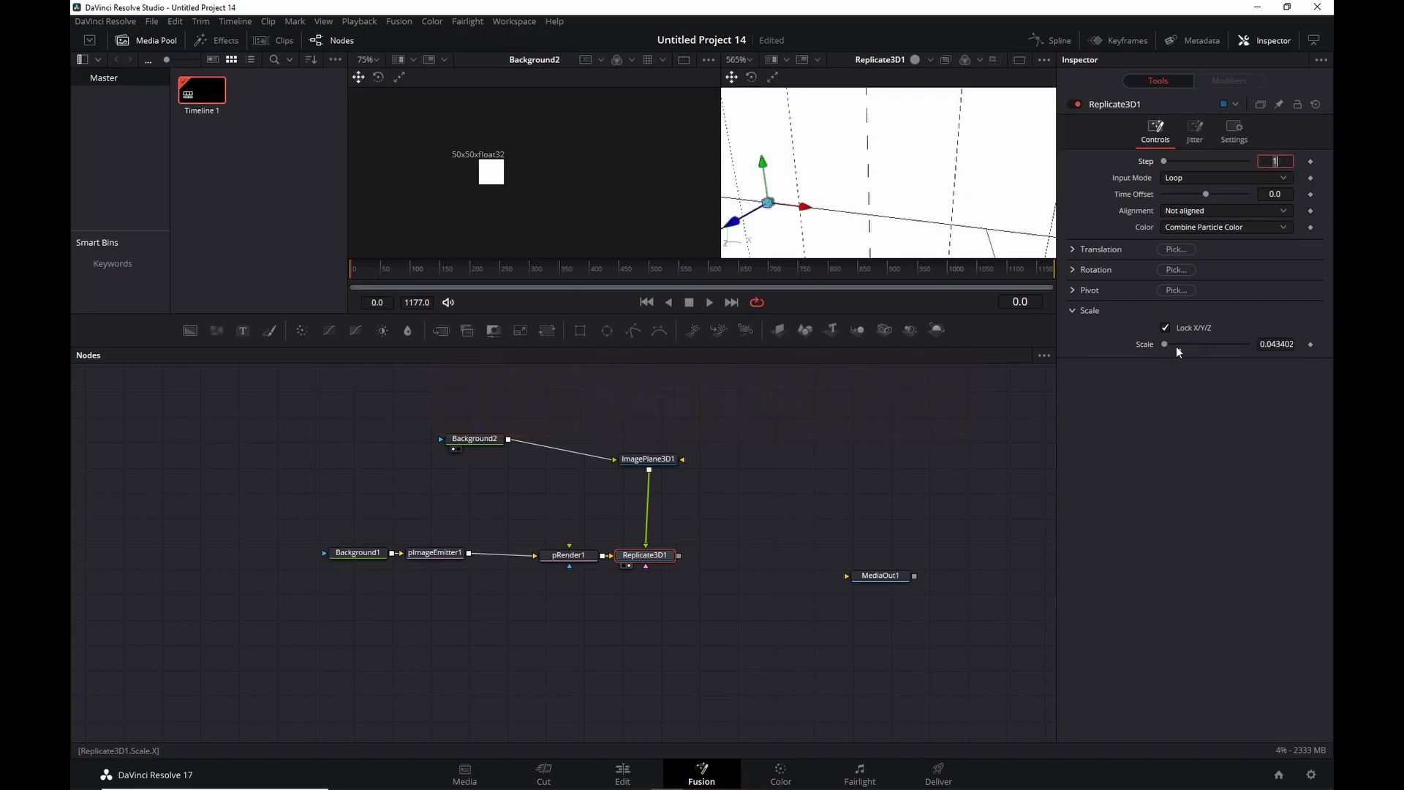
Round Replicate3D1's scale to 0.044.
scroll(934, 170, "down", 3)
scroll(946, 139, "up", 3)
left_click(1288, 344)
left_click_drag(1288, 344, 1327, 345)
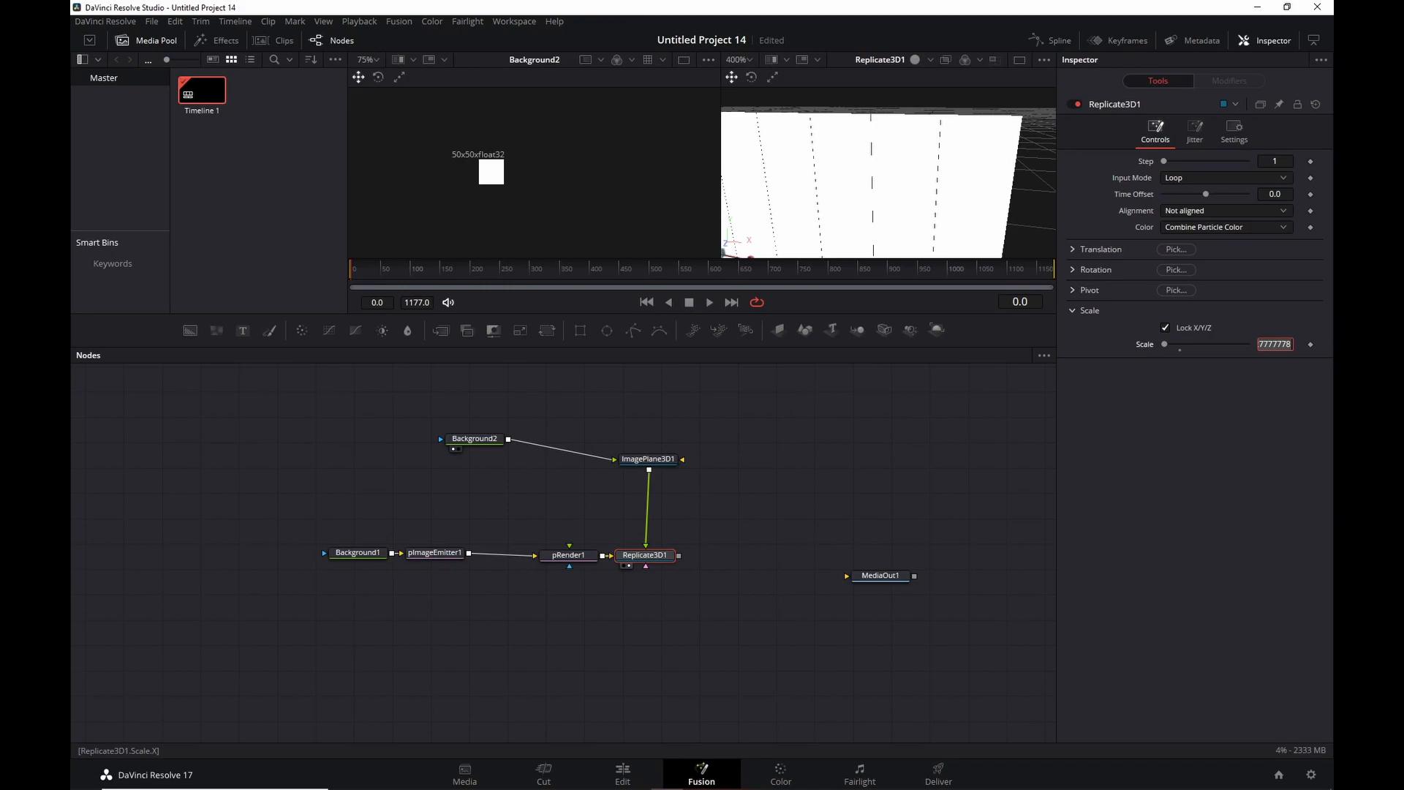
key("Tab")
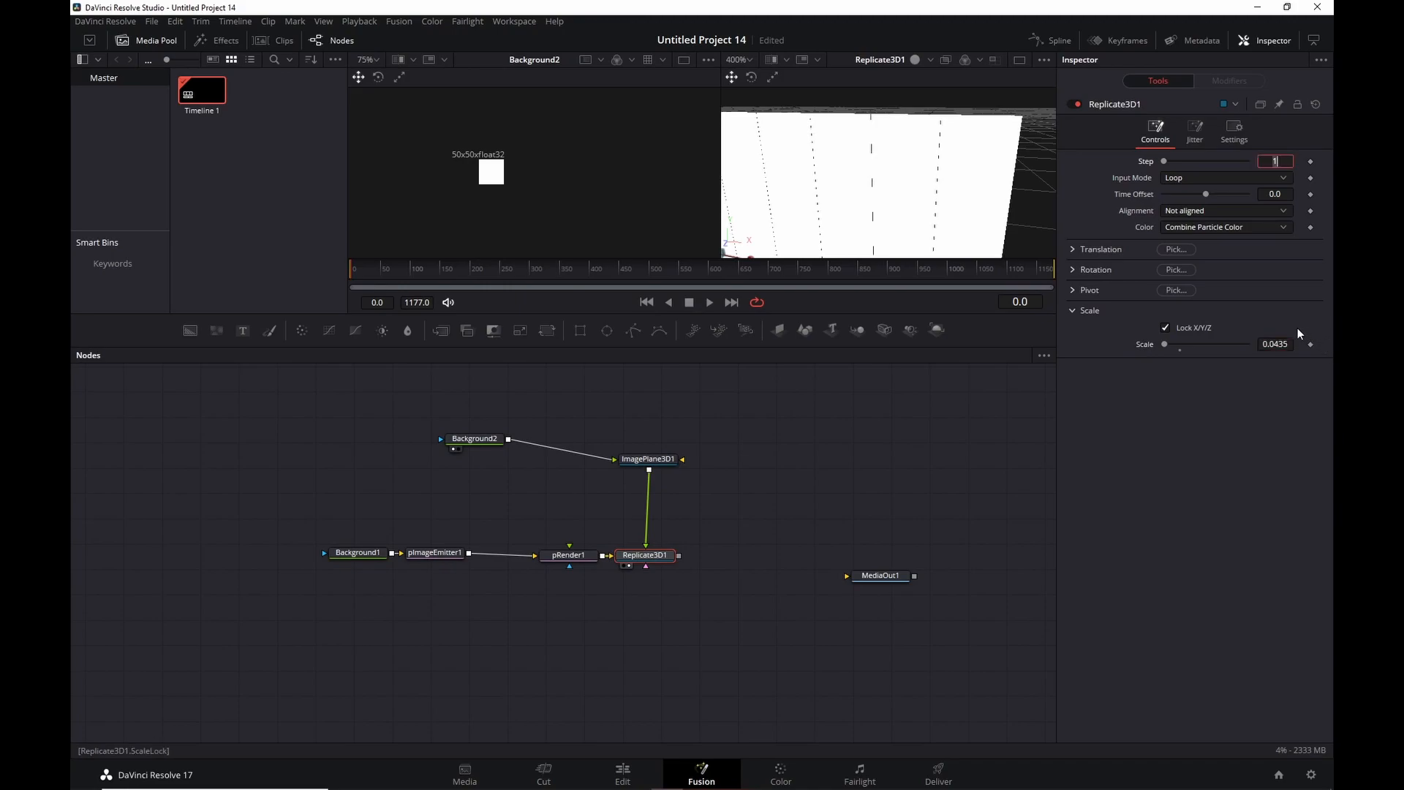
left_click(1291, 343)
key("Tab")
Return the 3D viewer to perspective, tilt it over the plane, and move Background2 lower.
left_click(901, 132)
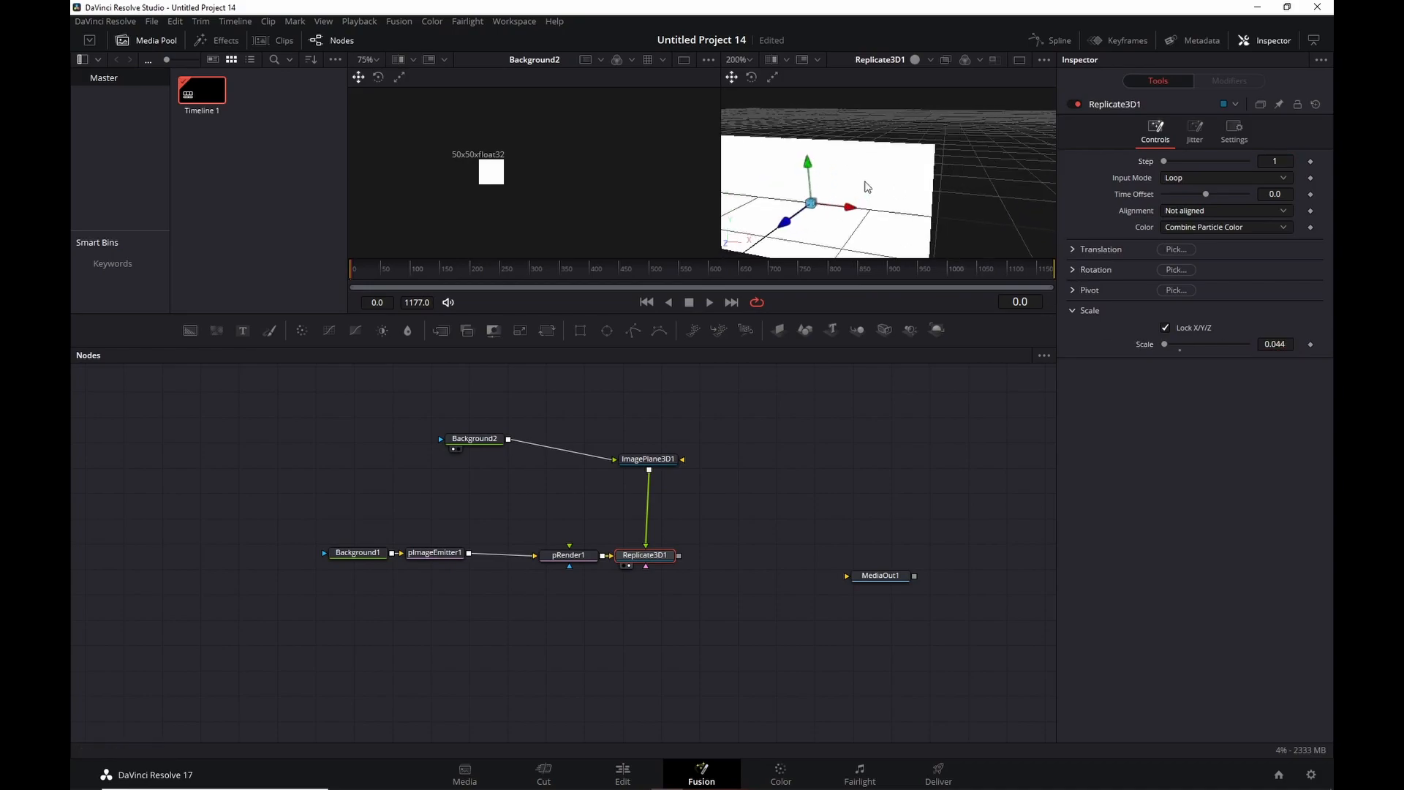
scroll(901, 131, "up", 2)
scroll(907, 130, "up", 1)
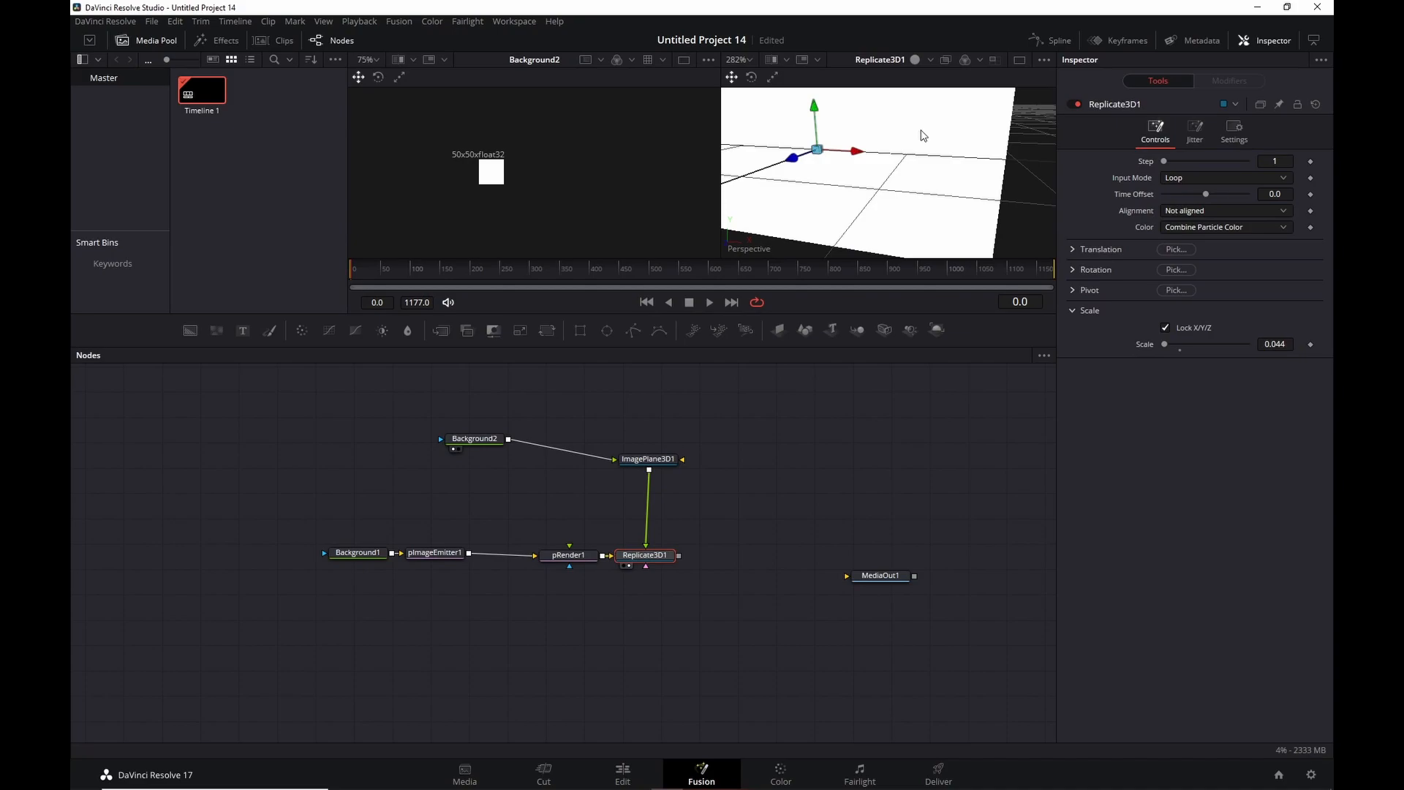
scroll(921, 146, "up", 1)
left_click_drag(923, 152, 959, 144)
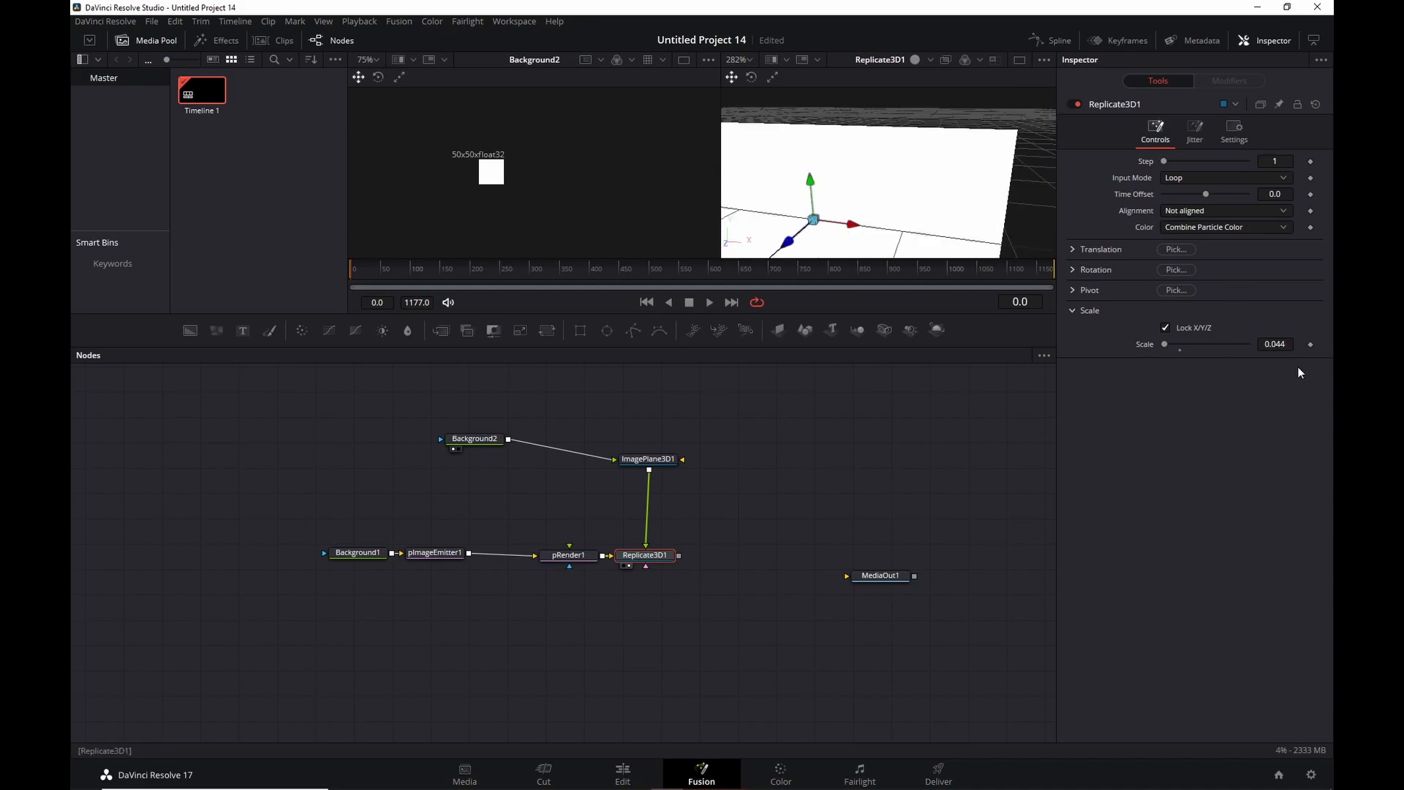
left_click_drag(490, 443, 549, 455)
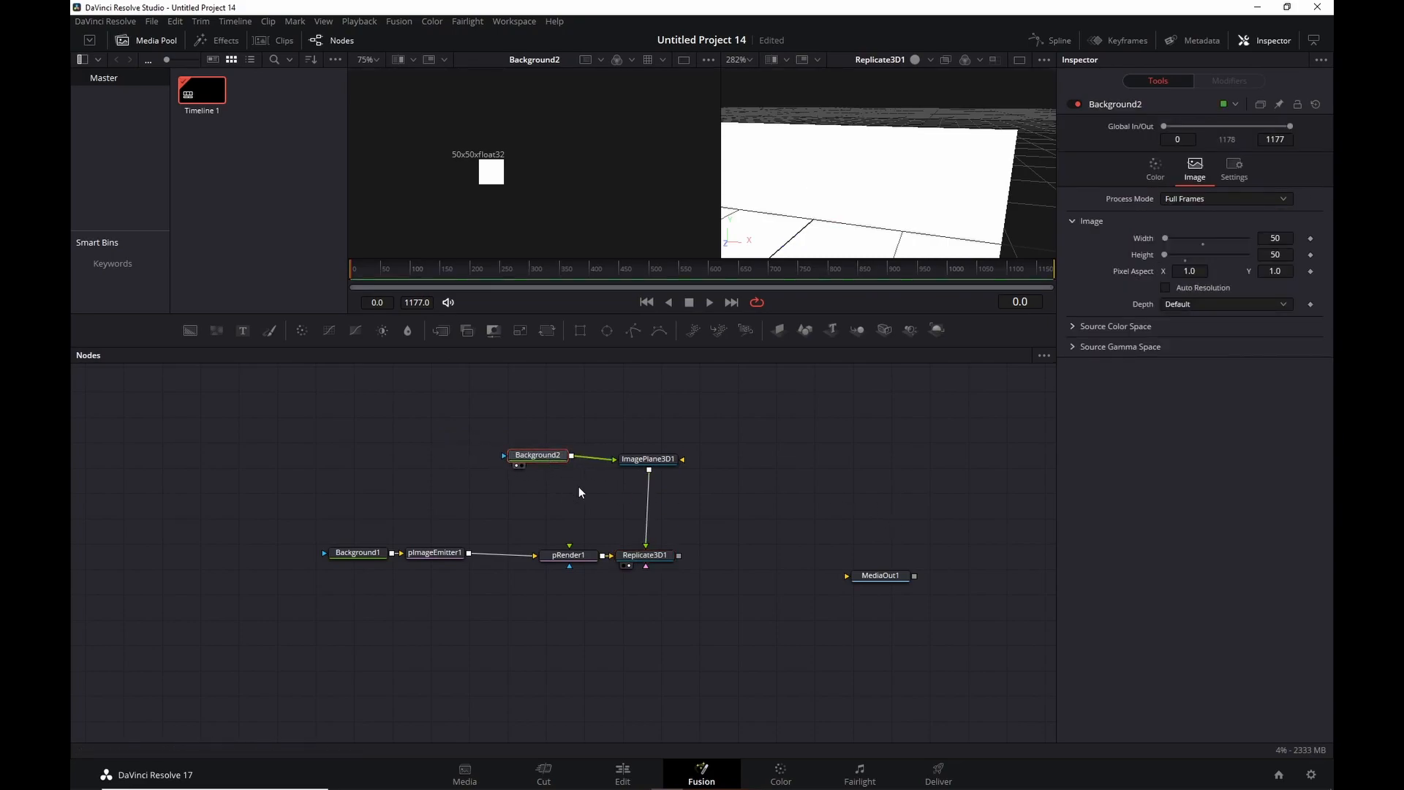
Set Replicate3D1's Alignment to TBN Aligned and zoom out the 3D view.
left_click(645, 556)
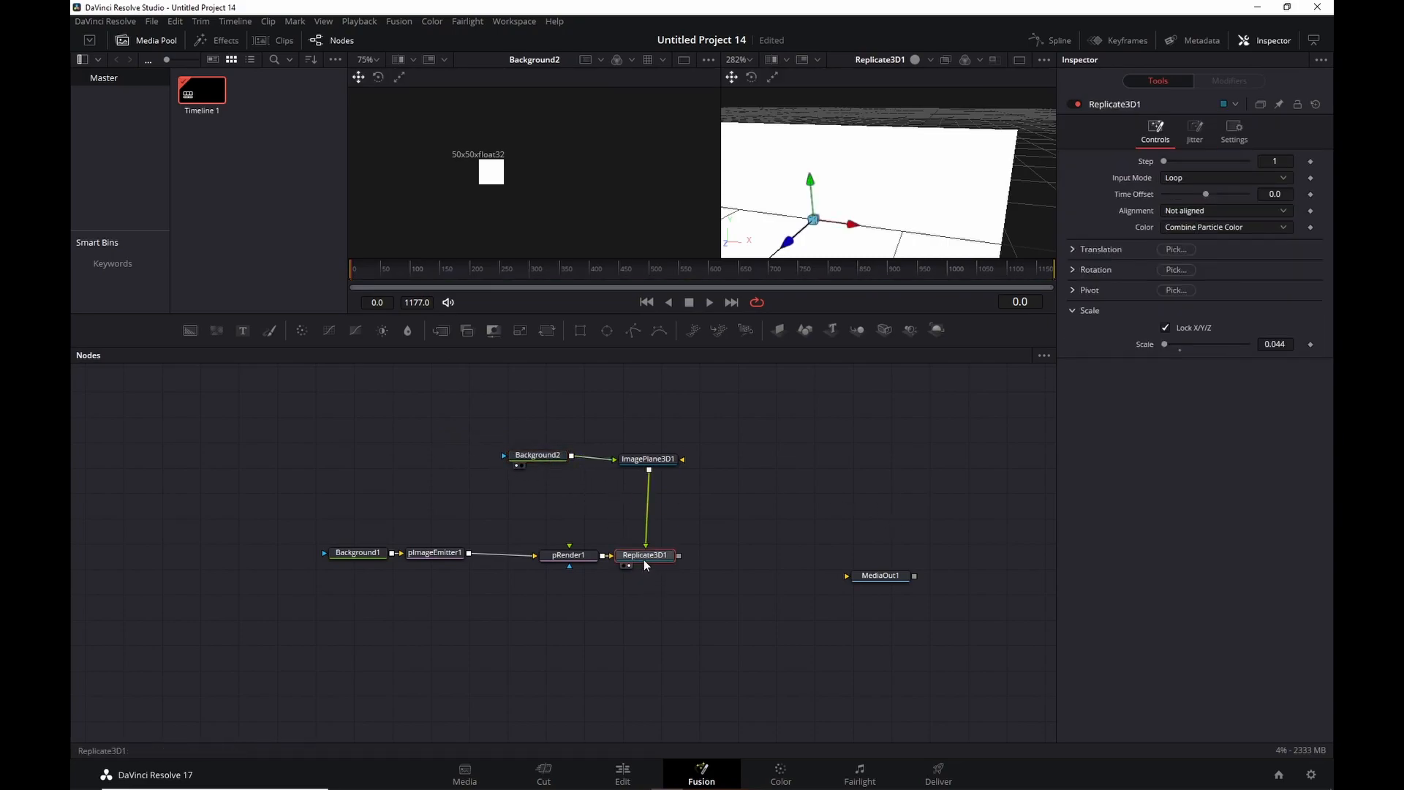
left_click(1169, 212)
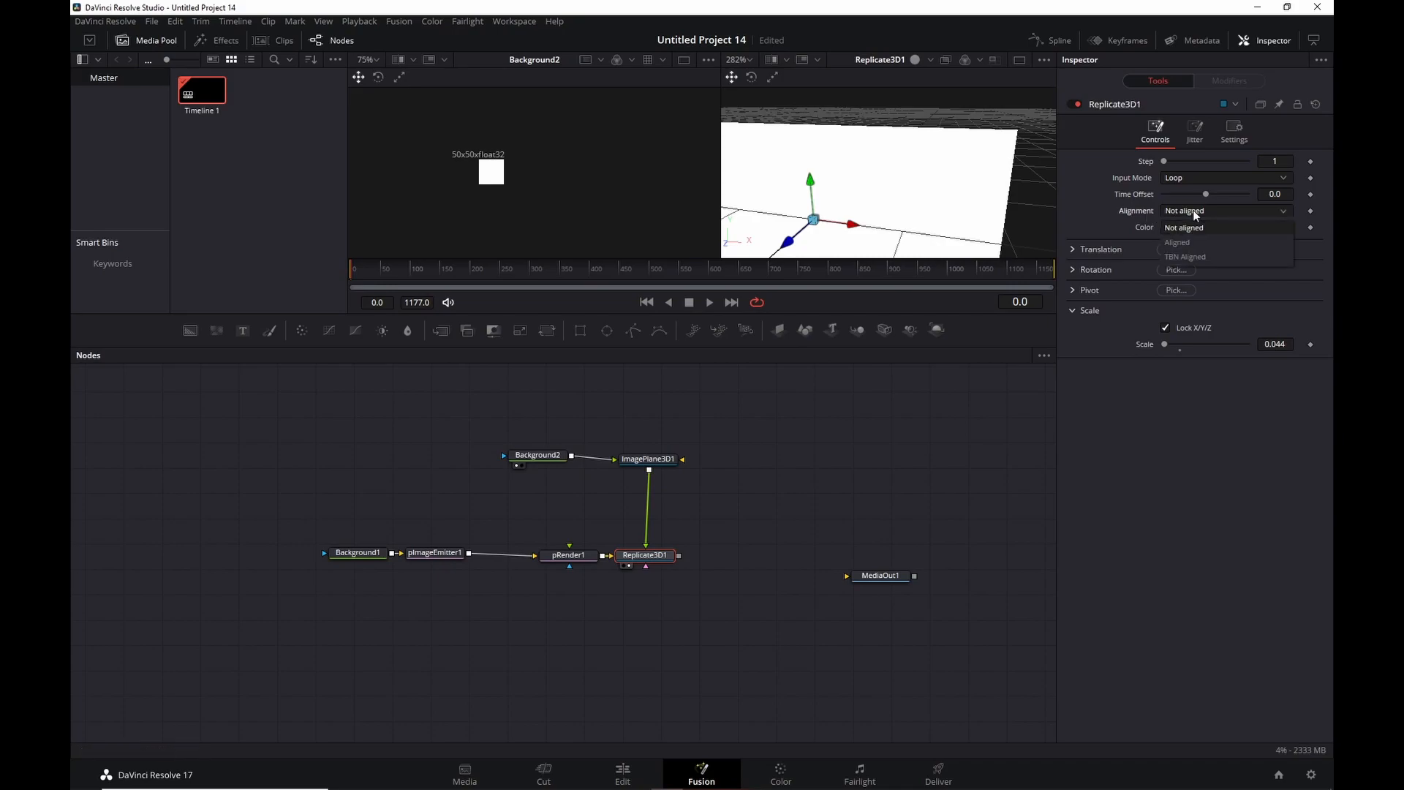
left_click(1191, 256)
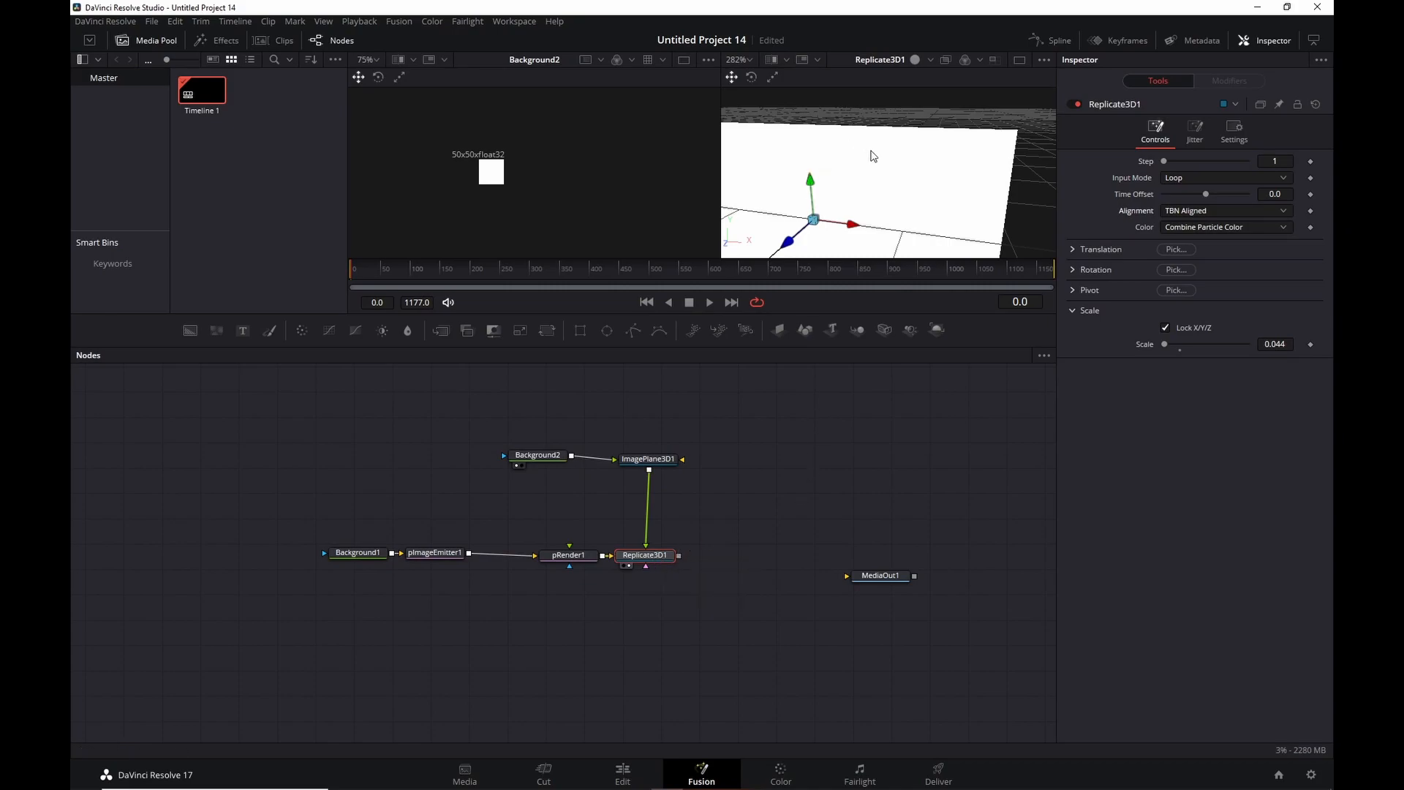
scroll(871, 150, "down", 2)
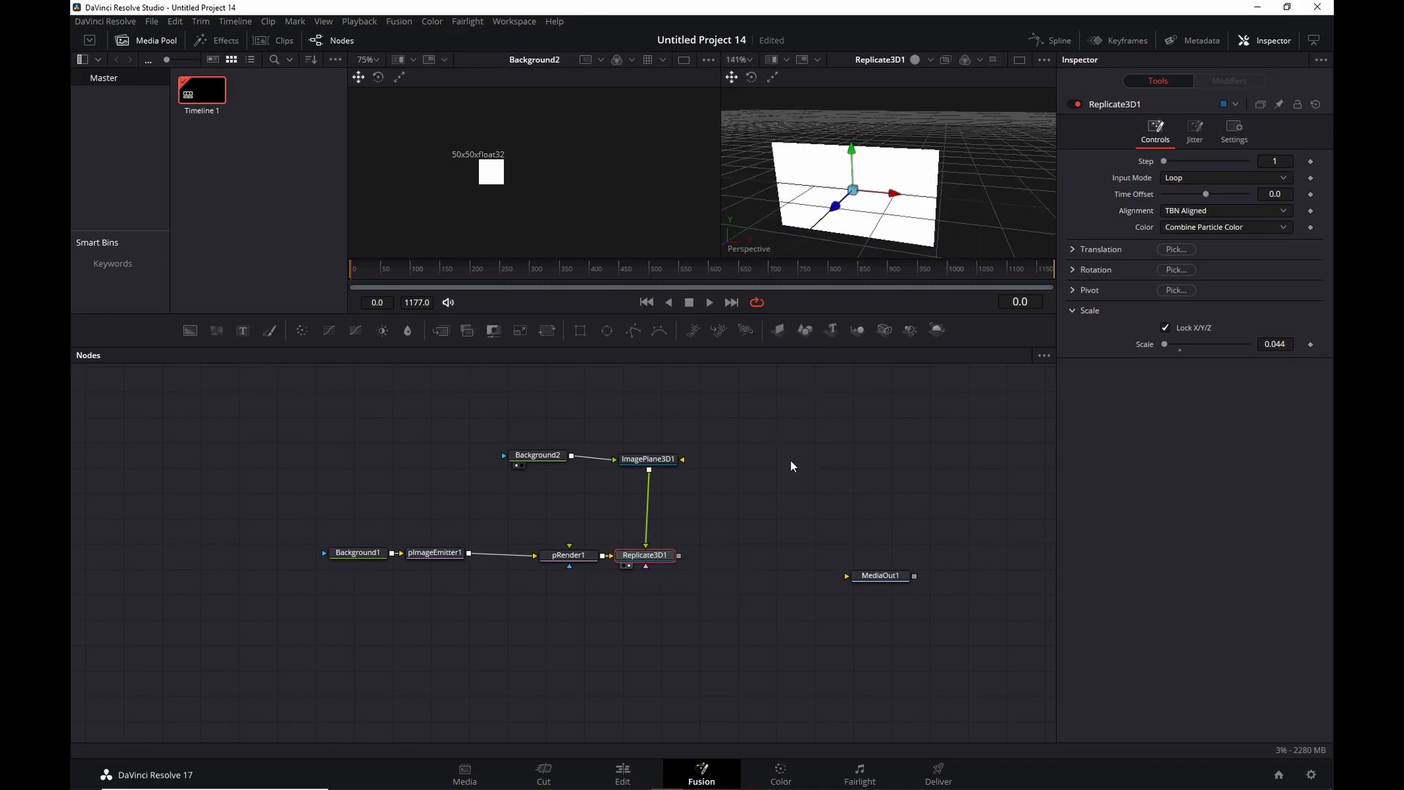
Add a Text+ node reading BLACKBIRD, CALLED, SUE on three separate lines.
key("shift+space")
type("text")
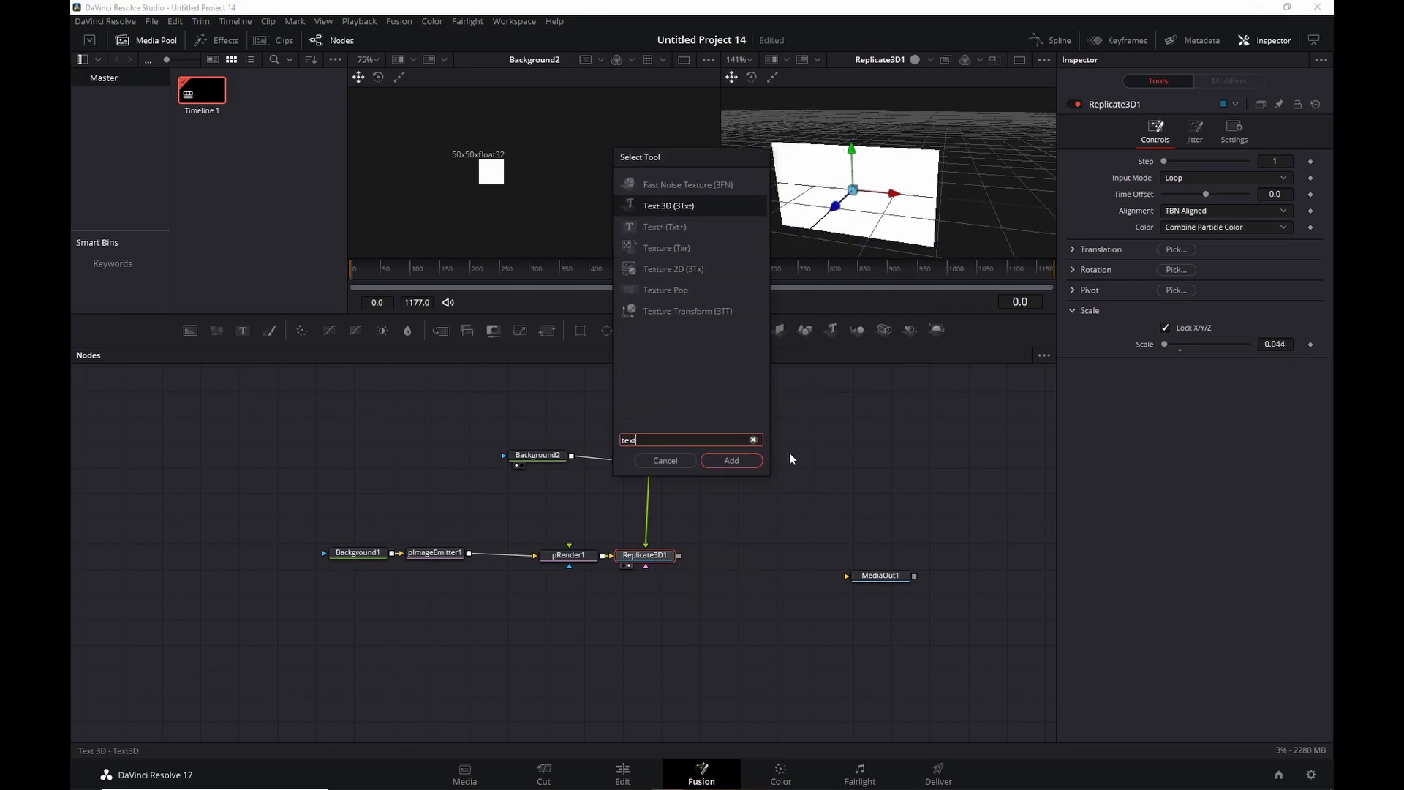
key("Return")
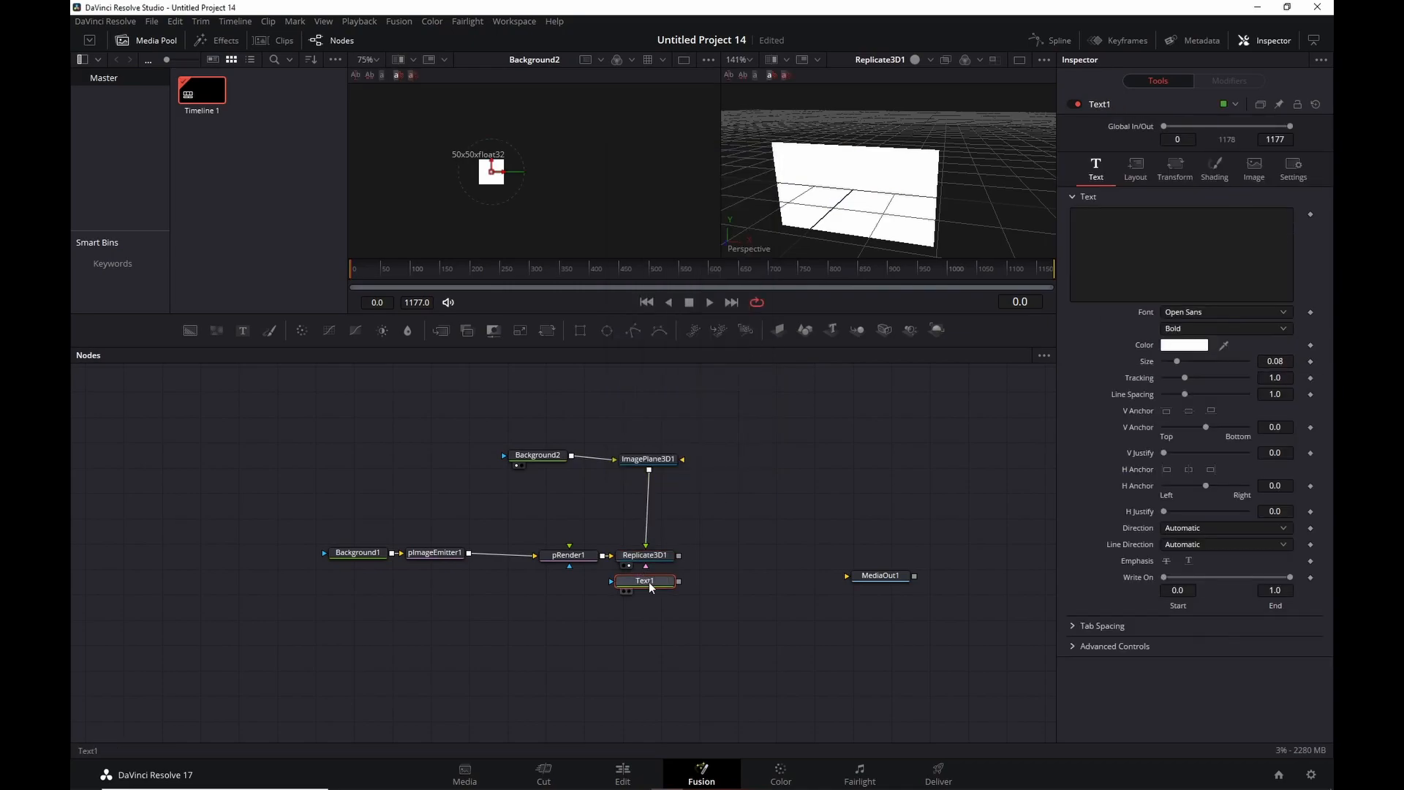
type("B")
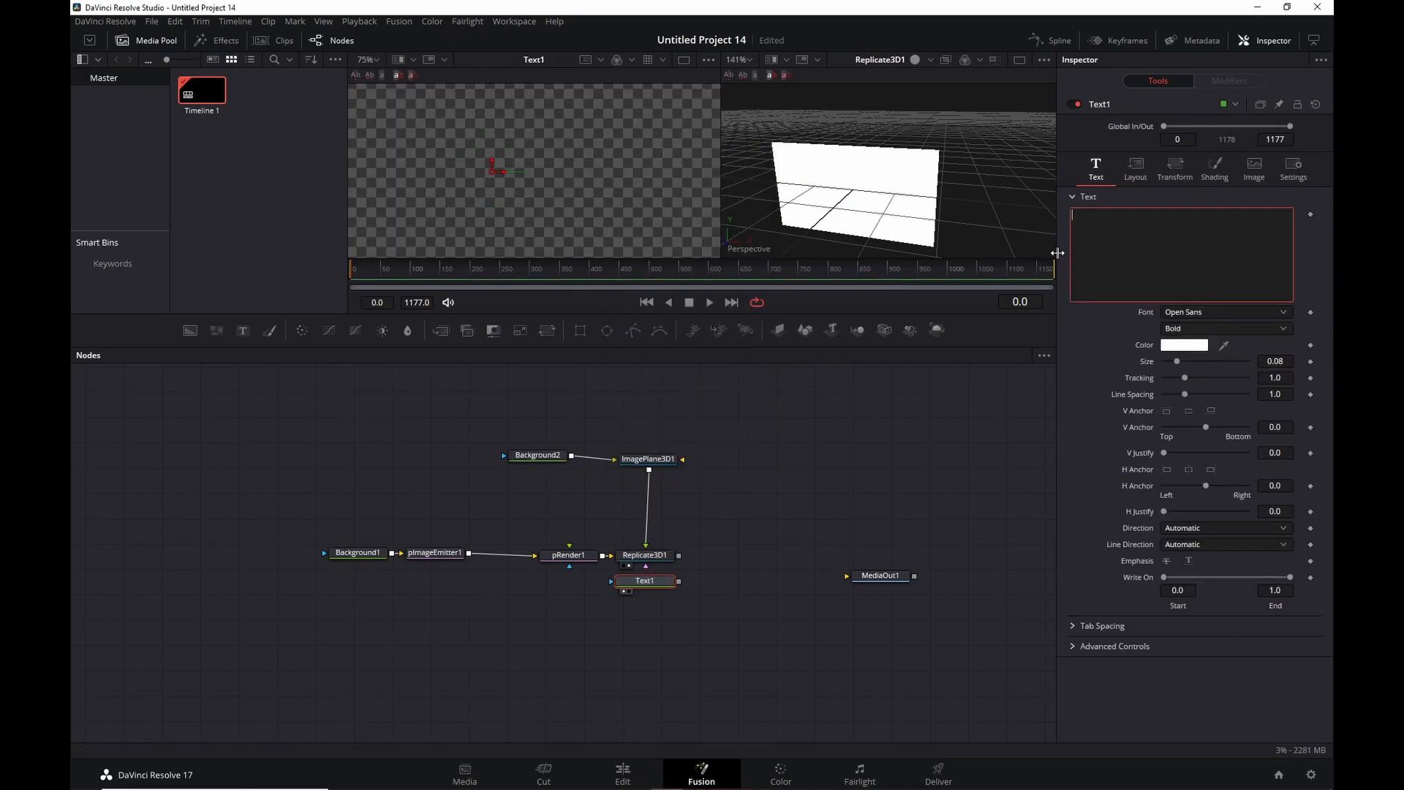
type("LACK")
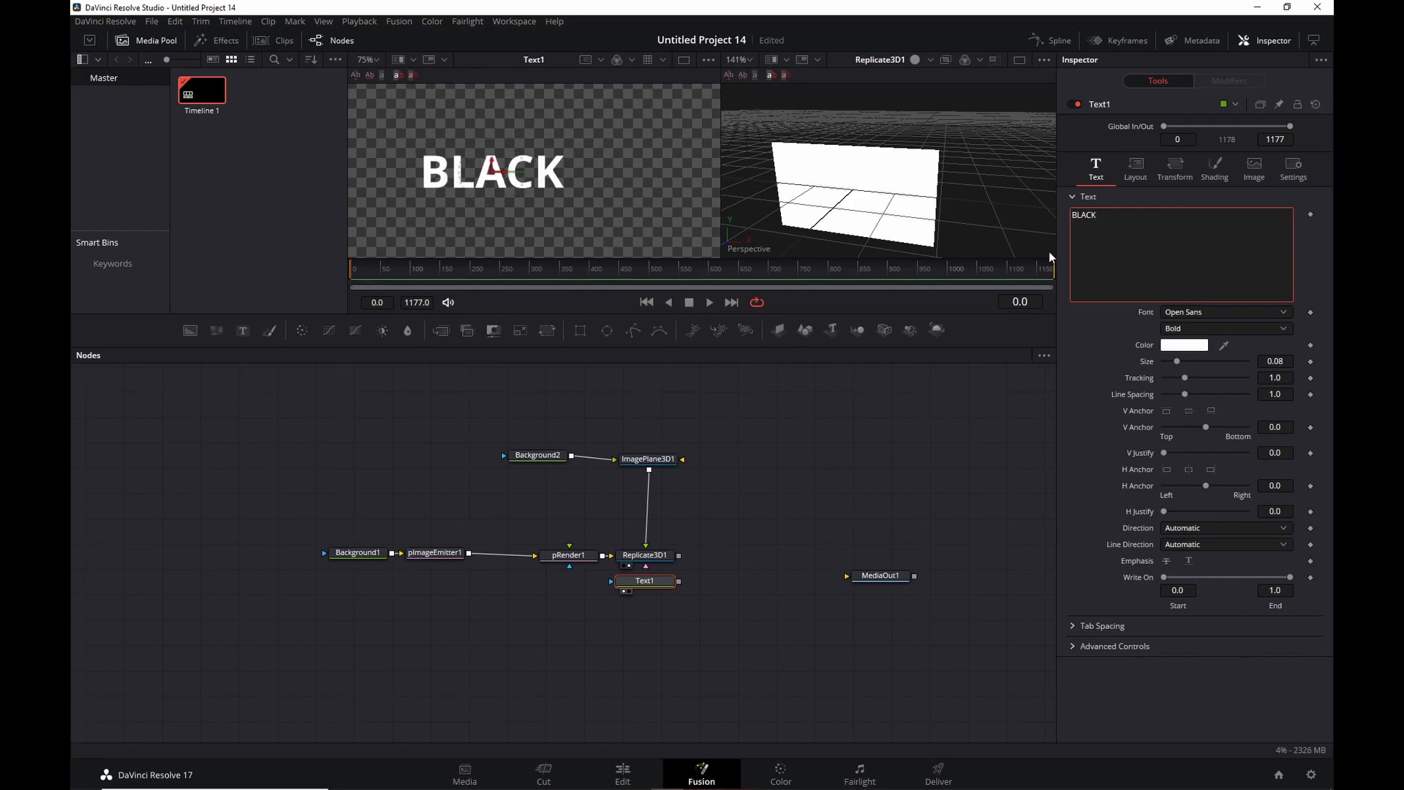
type("BIRD")
key("Return")
type("C")
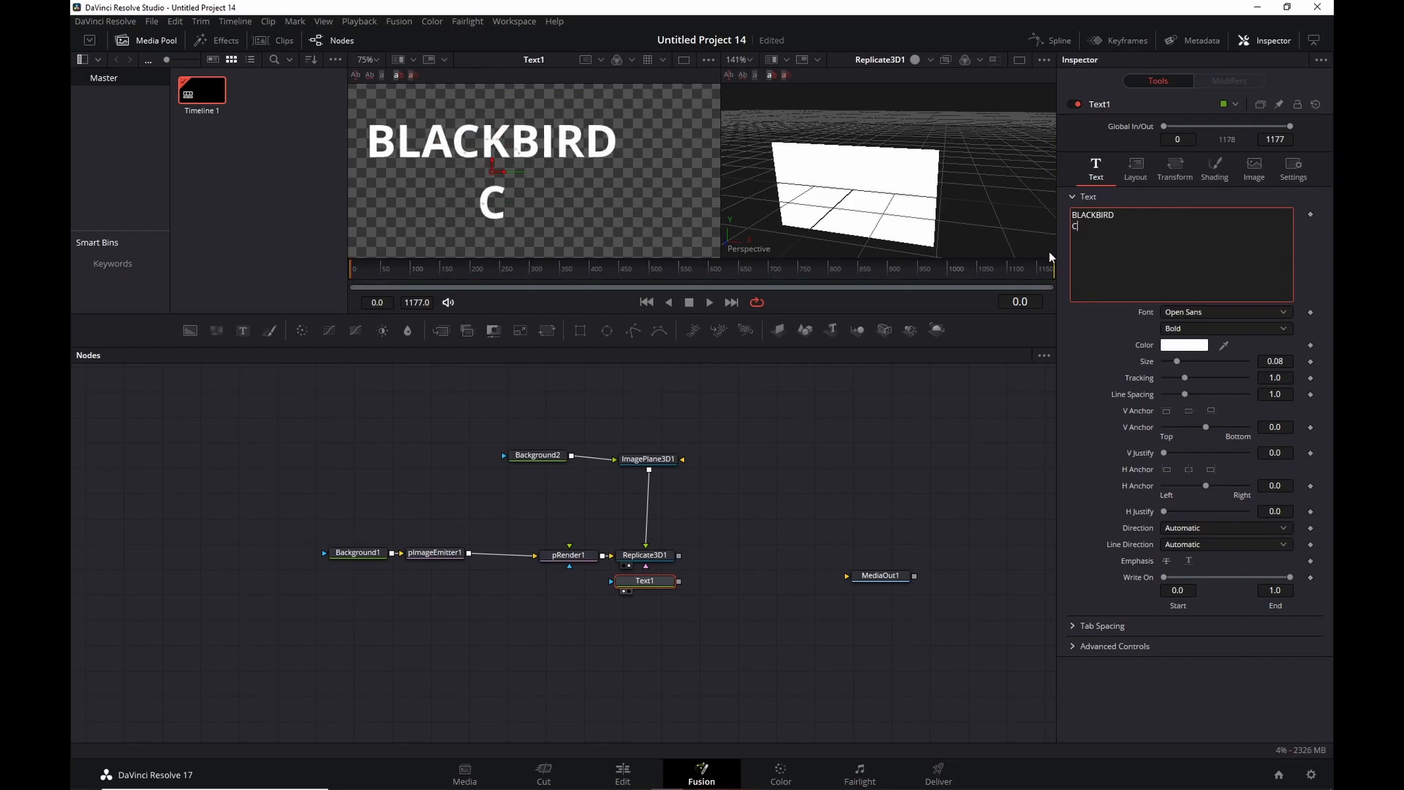
type("ALLED")
key("Return")
type("SUE")
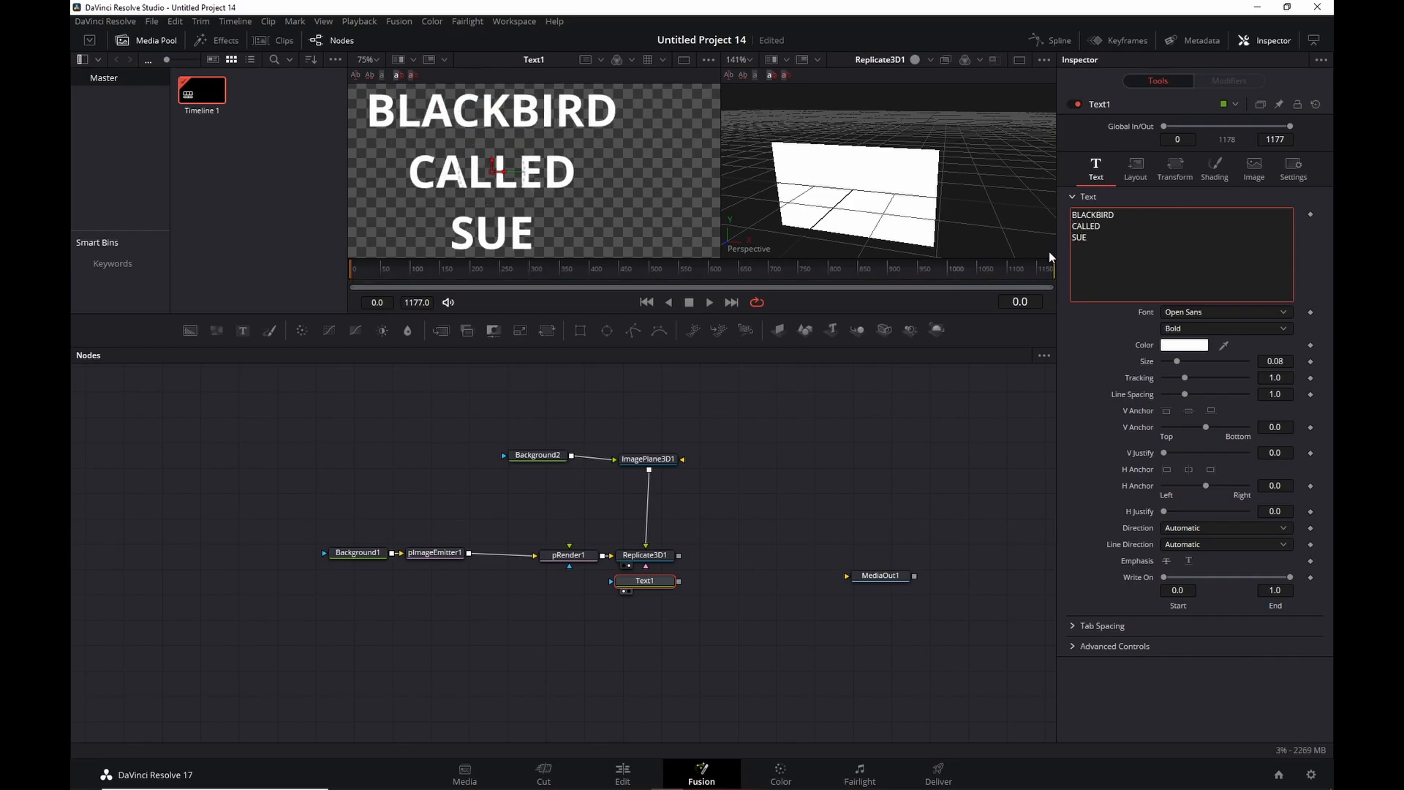
key("Return")
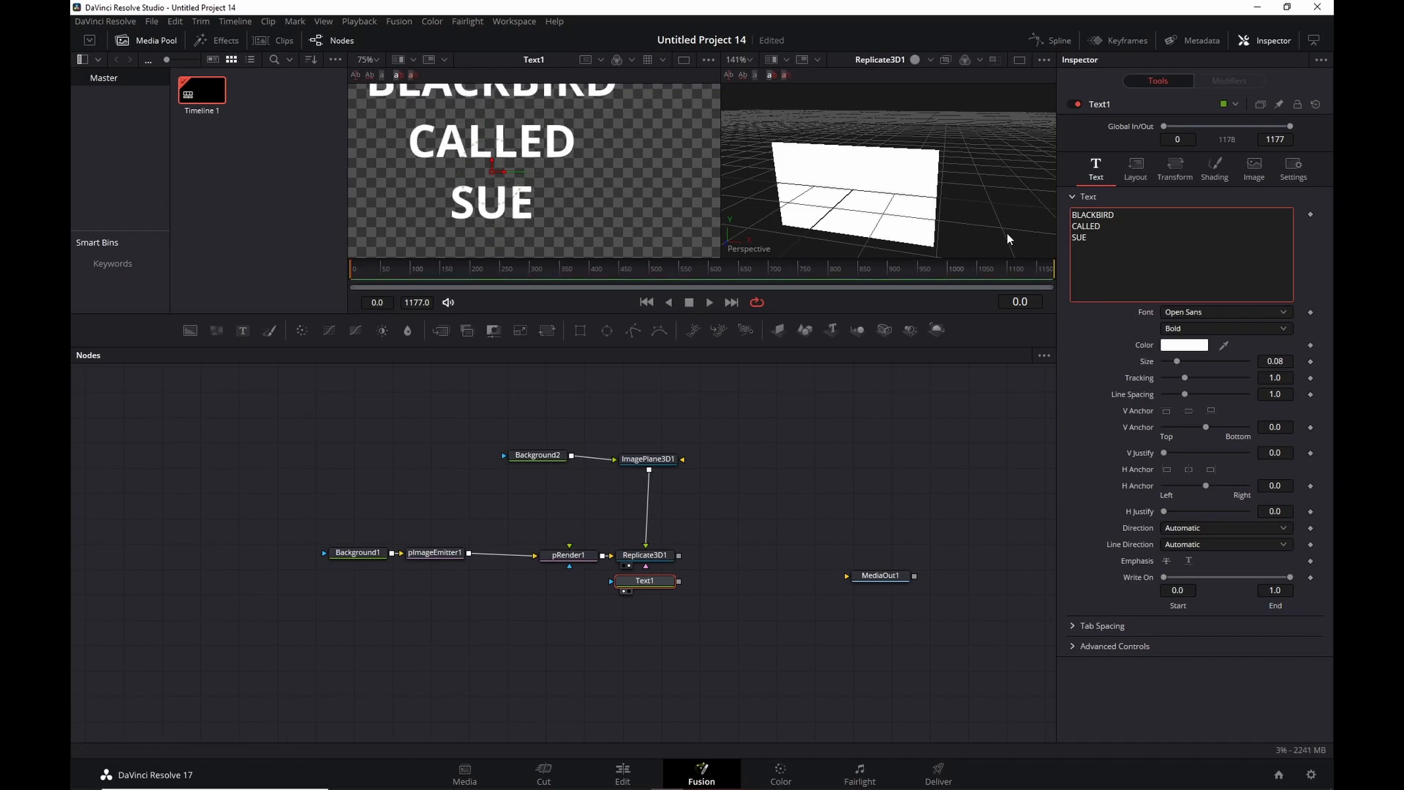
key("BackSpace")
Set the text size to 0.2047 and place Text1 beside ImagePlane3D1.
scroll(550, 134, "down", 3)
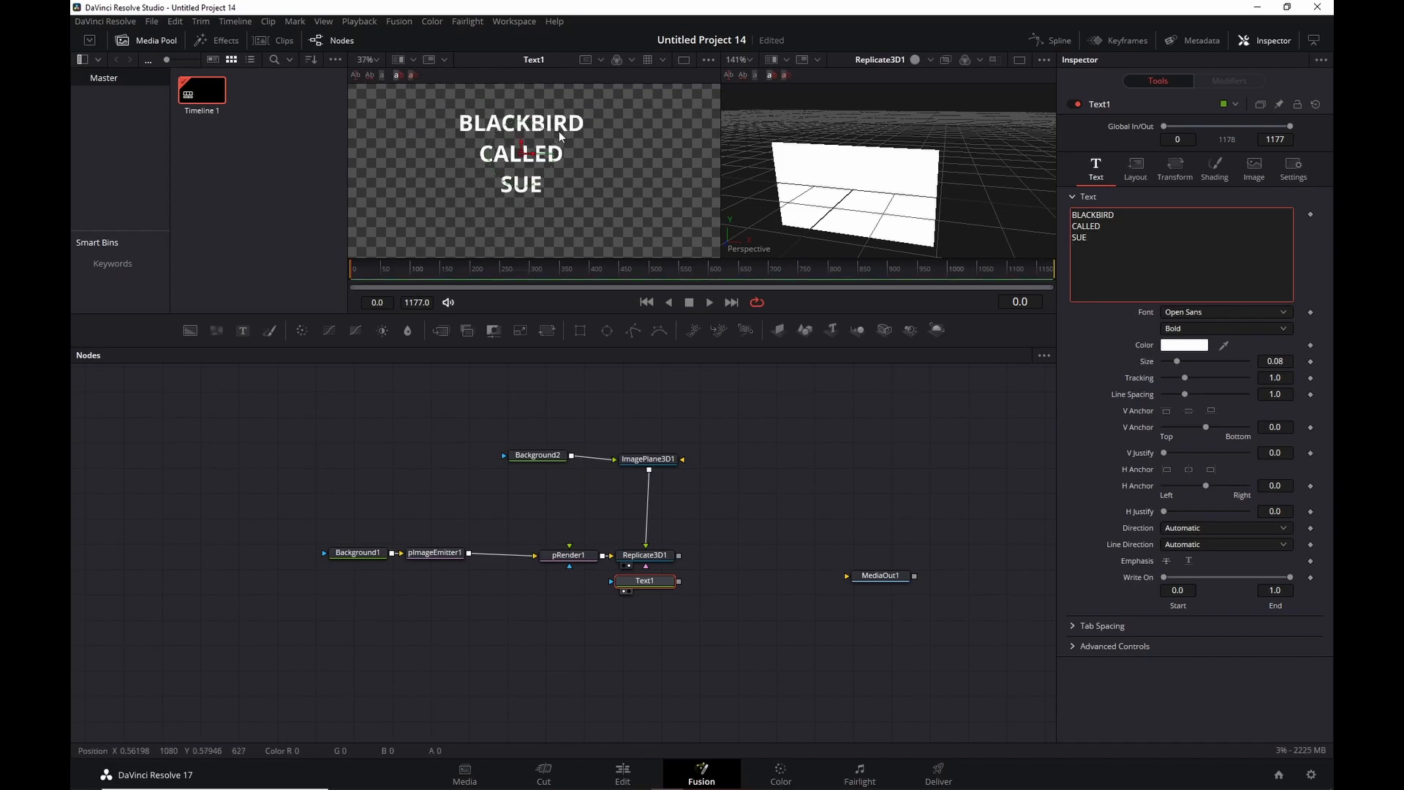
left_click_drag(1178, 361, 1198, 361)
scroll(621, 98, "down", 3)
scroll(626, 102, "up", 3)
scroll(634, 143, "down", 2)
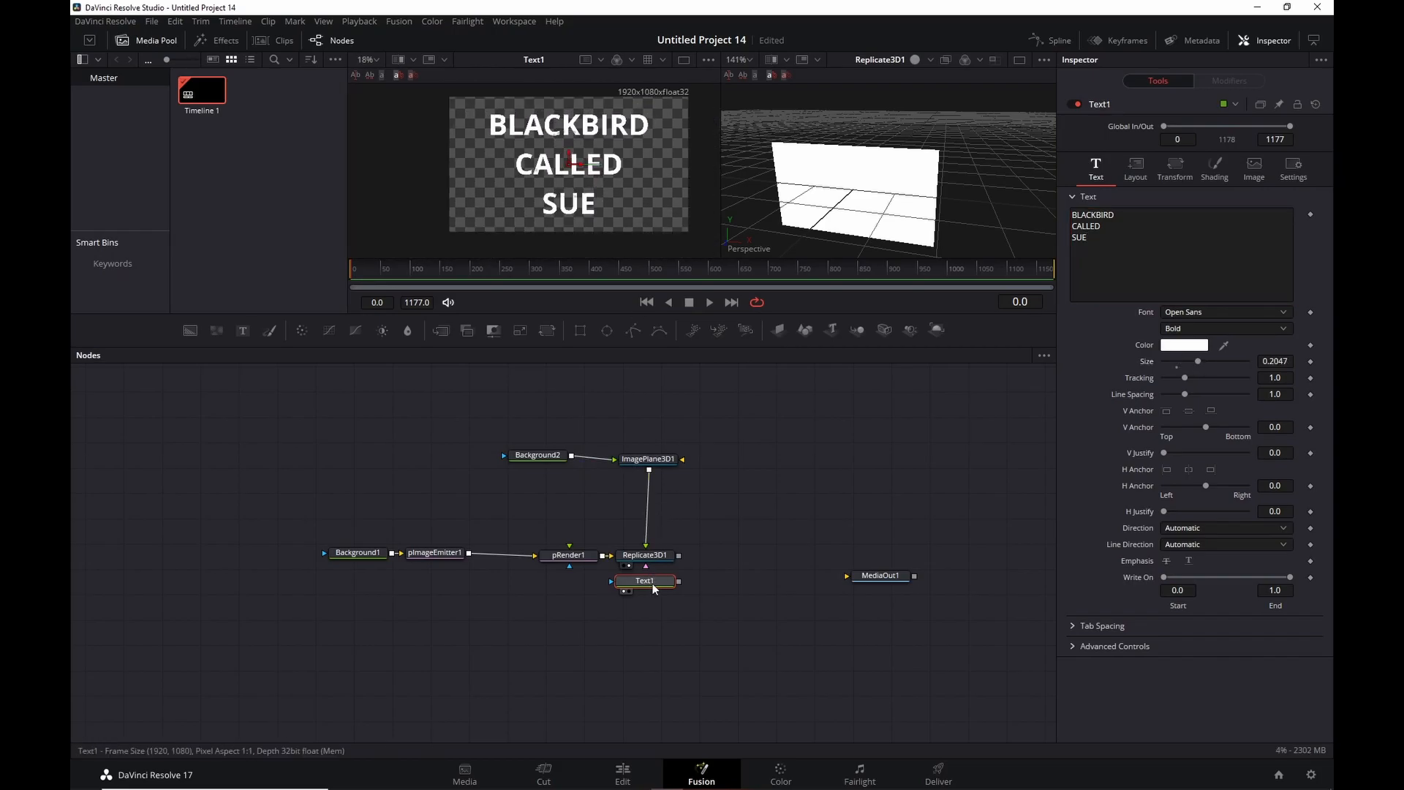
left_click_drag(651, 585, 747, 473)
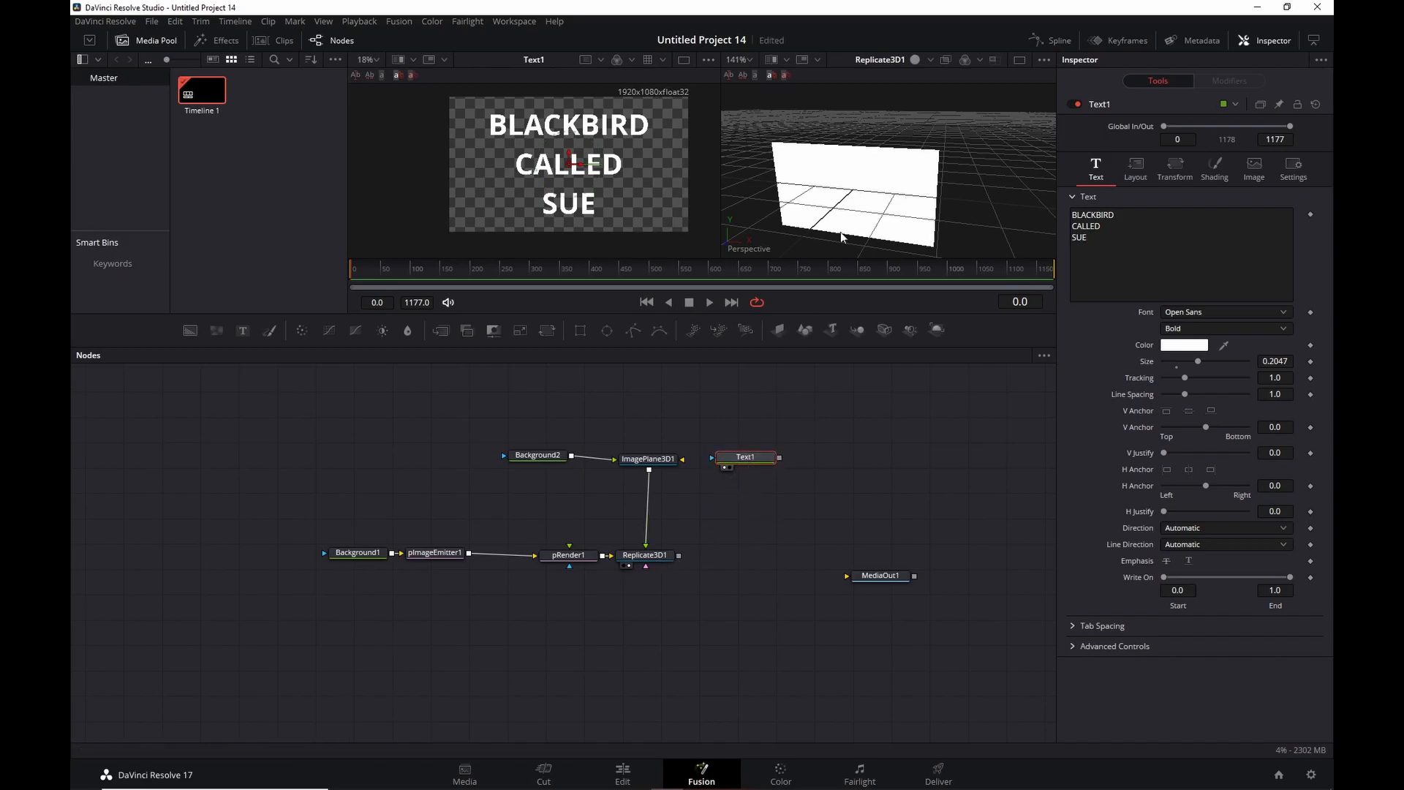
Add Replace Material 3D after Replicate3D1 and connect Text1 as its material.
left_click(657, 559)
key("shift+space")
type("mater")
key("Down")
key("Return")
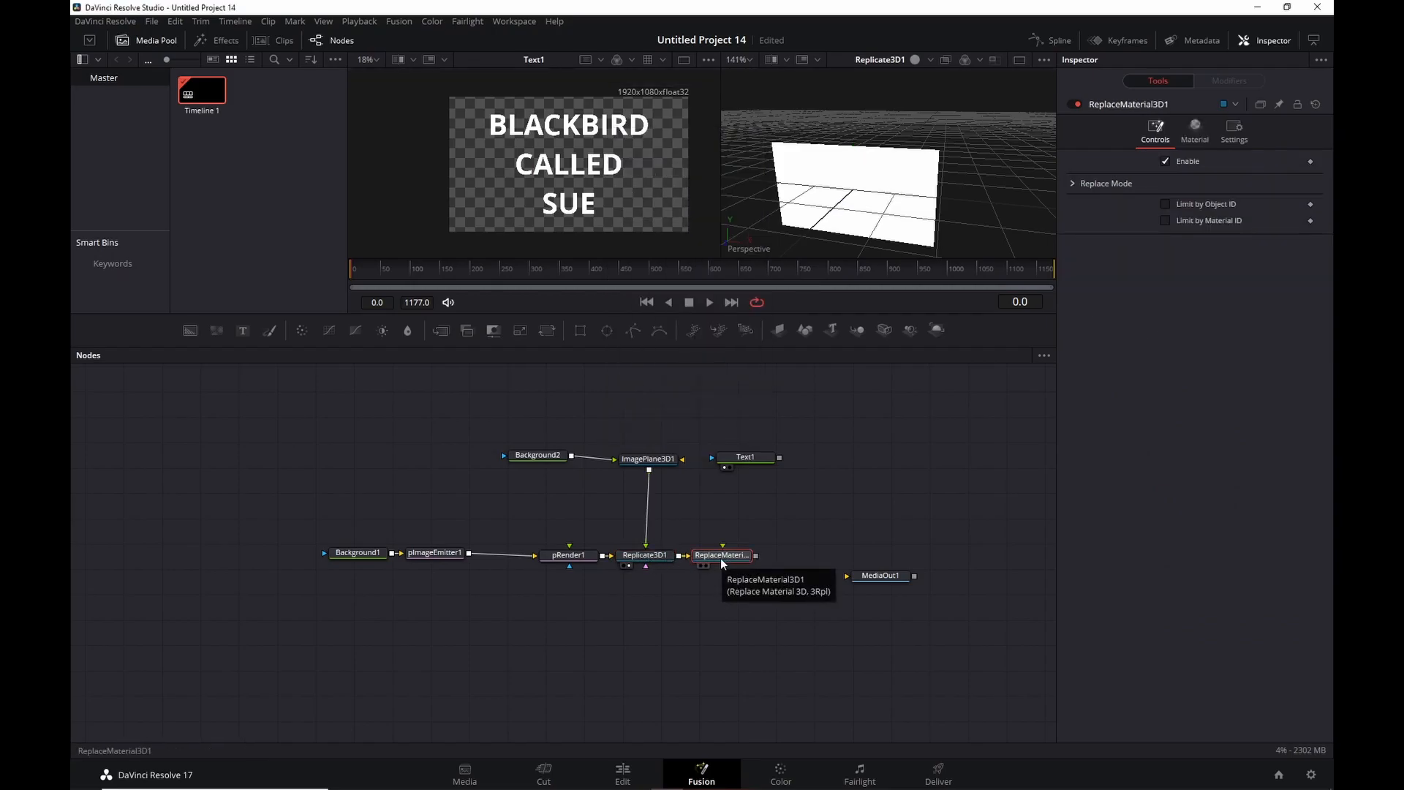
left_click_drag(779, 458, 828, 138)
scroll(852, 177, "up", 4)
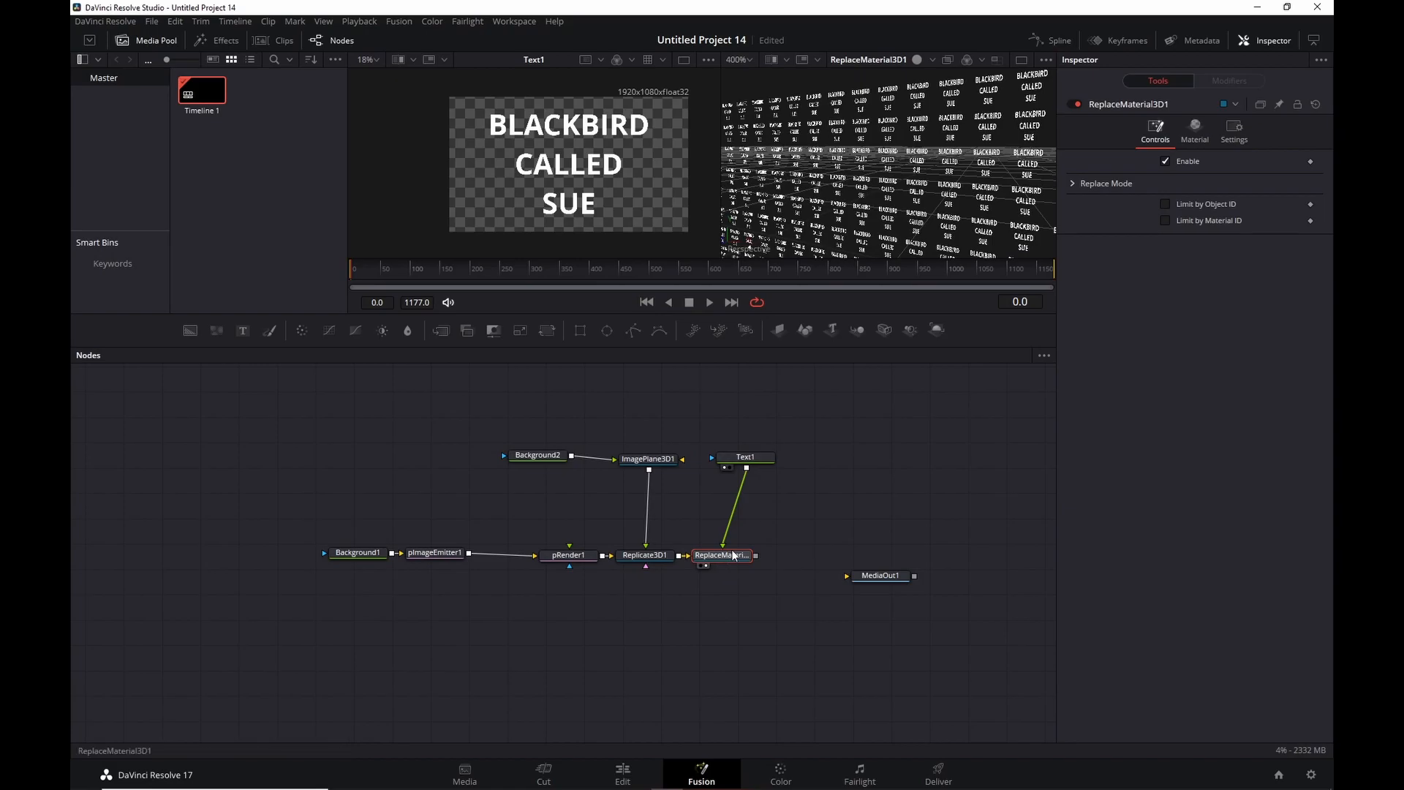
key("shift+space")
Add UV Map 3D after ReplaceMaterial3D1 using Planar mapping with Z orientation, viewed in 3D.
type("uv")
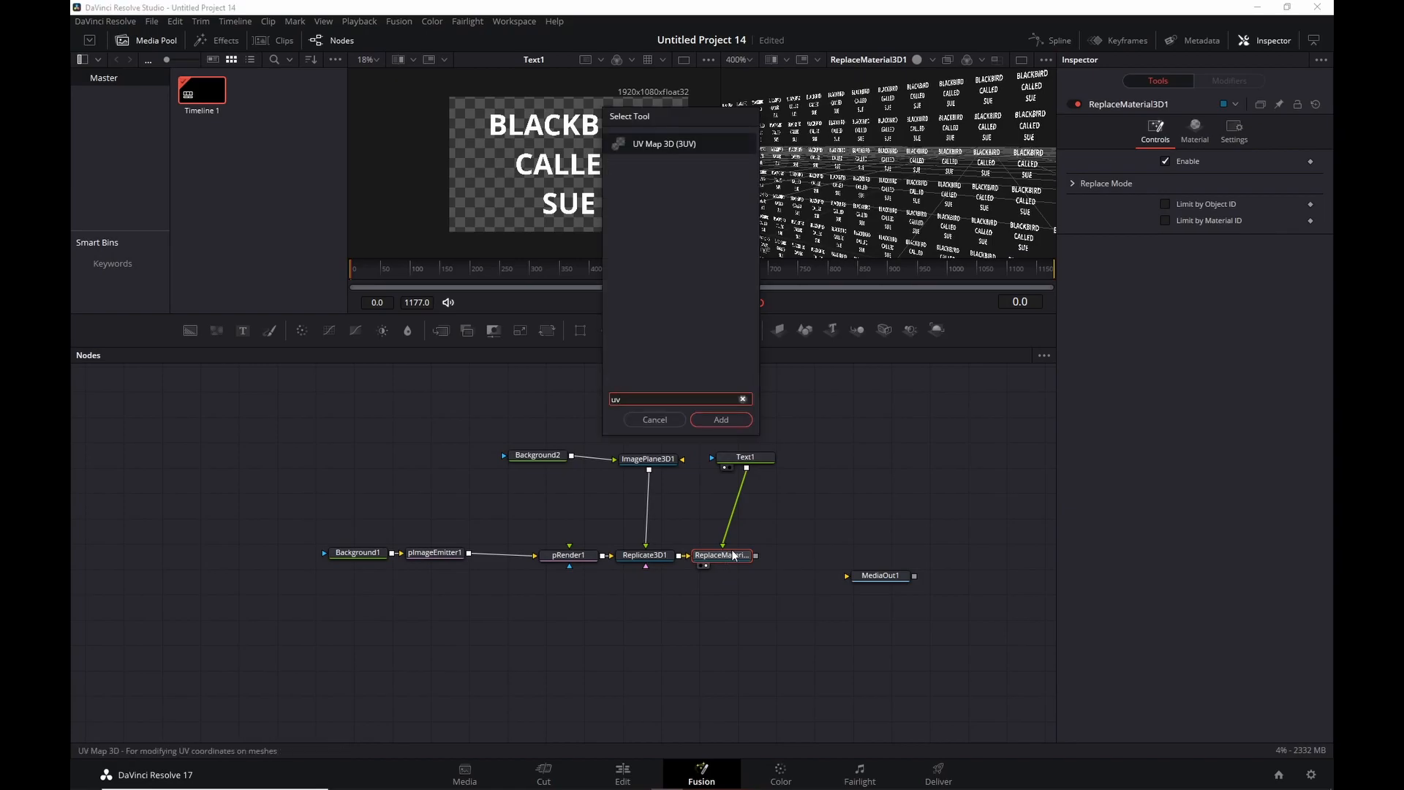
key("Return")
left_click_drag(795, 555, 919, 243)
left_click(1212, 159)
left_click(1193, 164)
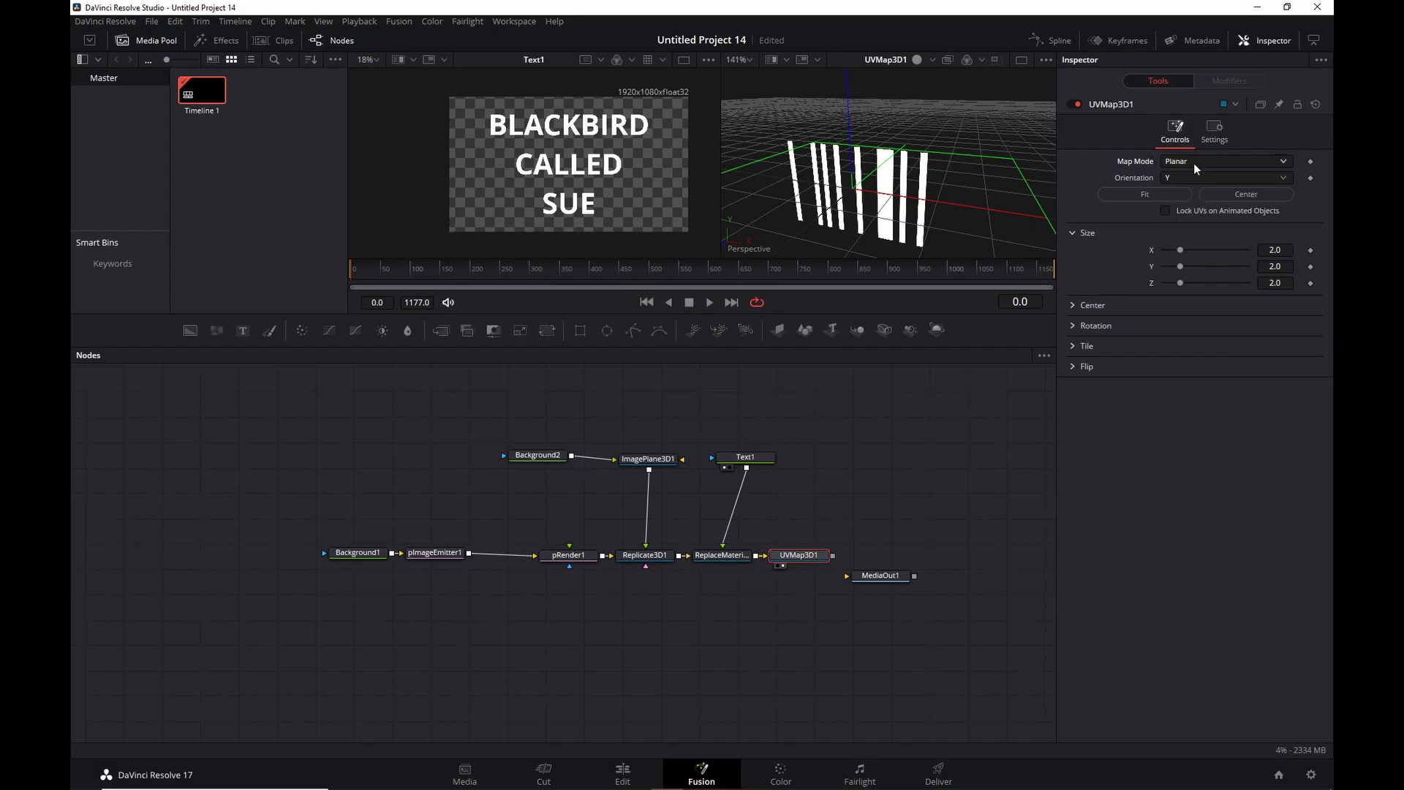
left_click(1206, 177)
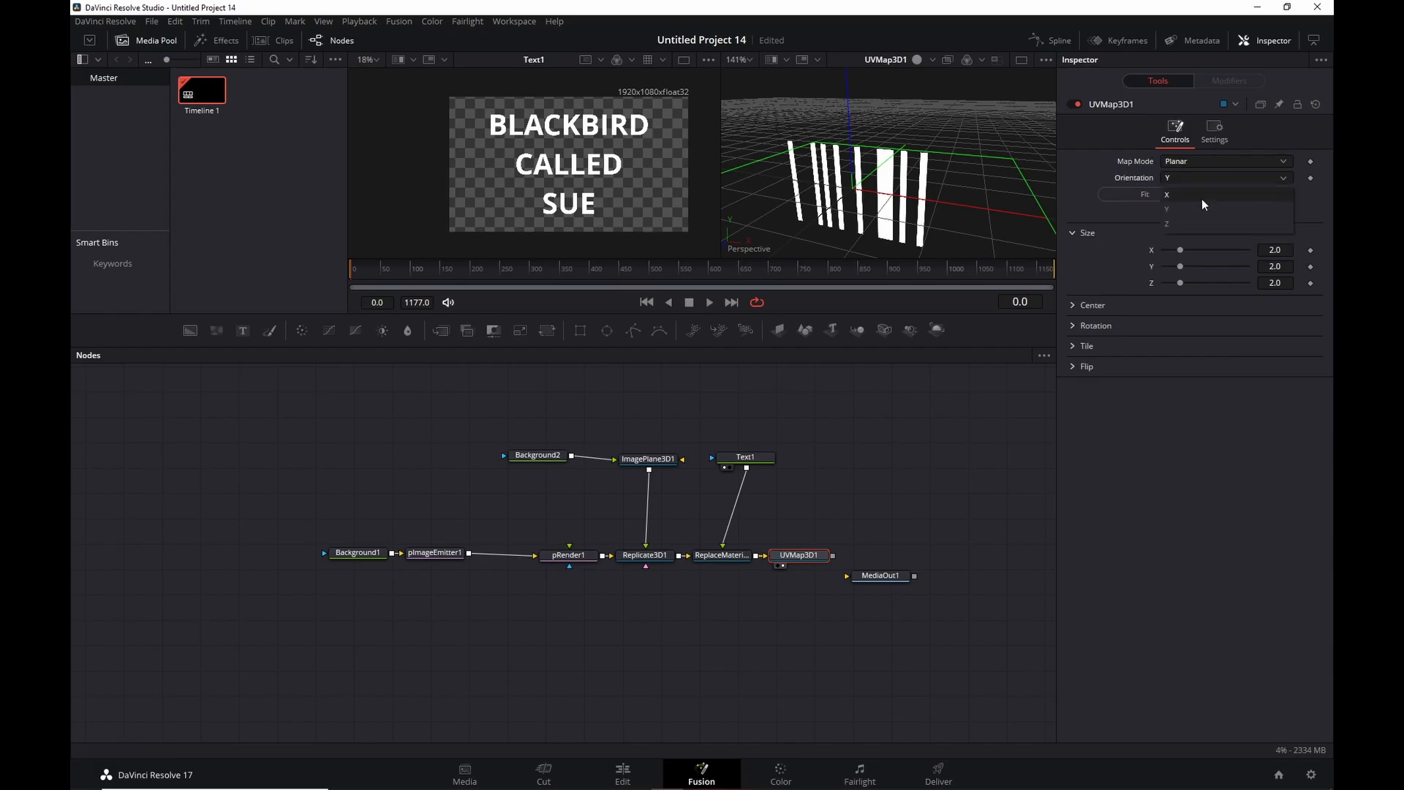
left_click(1191, 220)
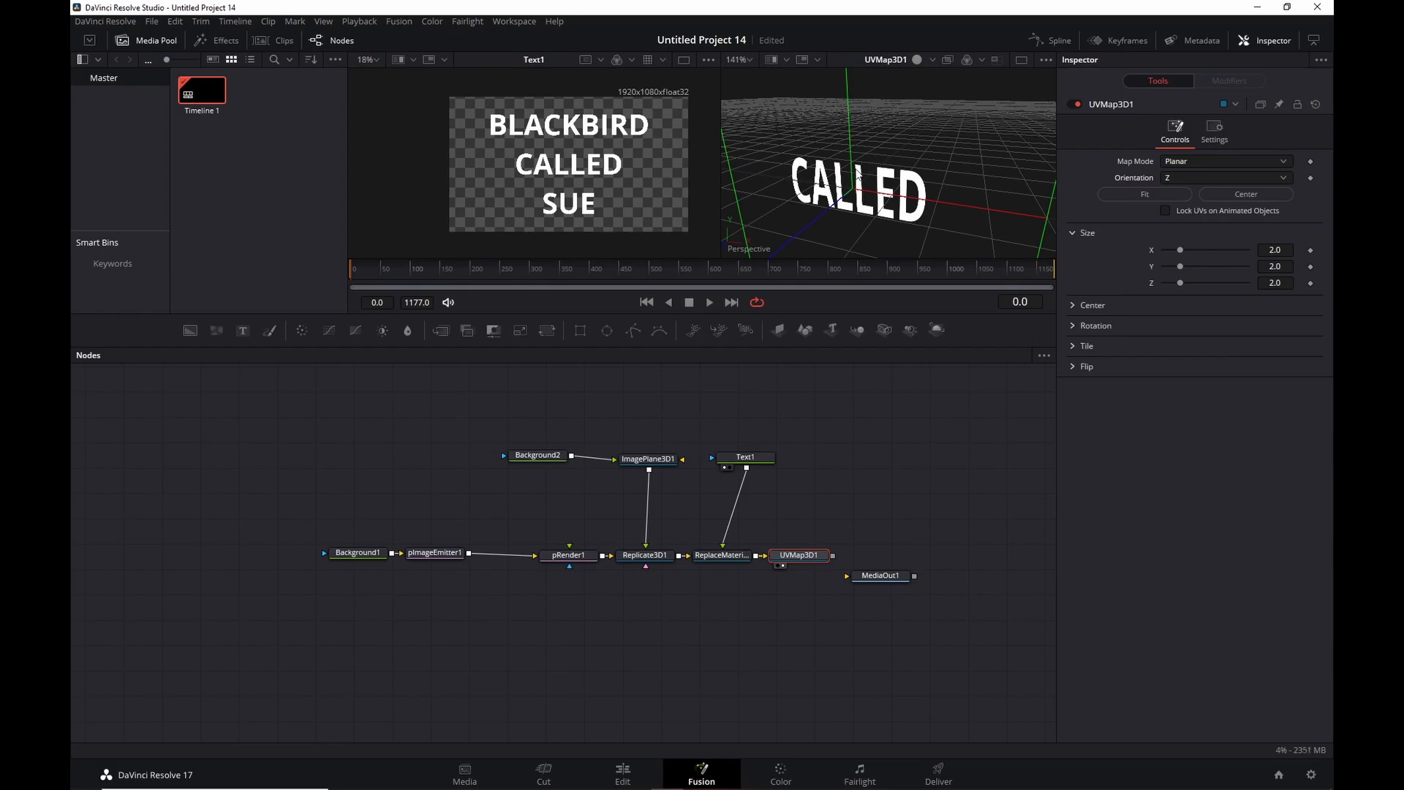
Fit the UV projection to the text, lock UVs on animated objects, and nudge UVMap3D1 right.
scroll(878, 151, "down", 3)
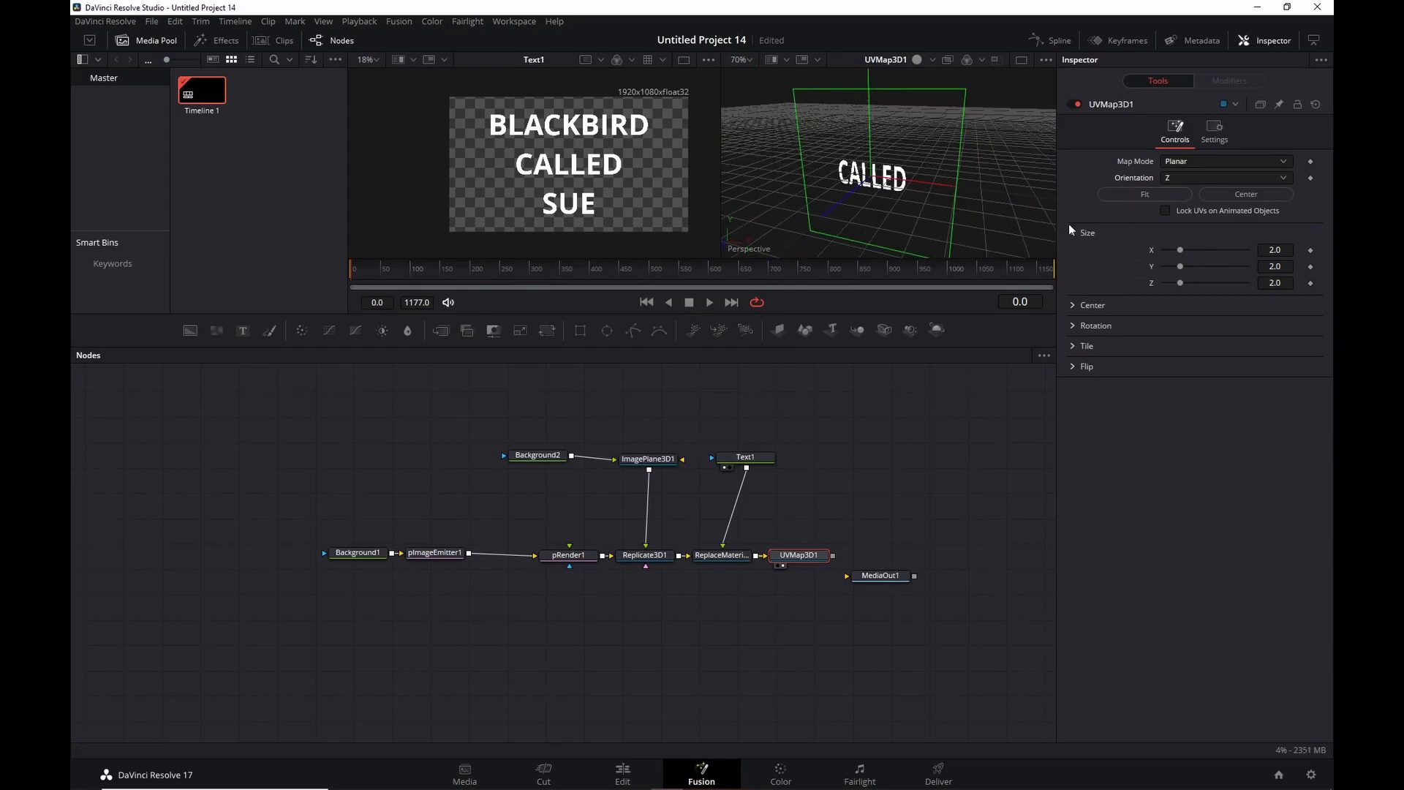
left_click(1151, 196)
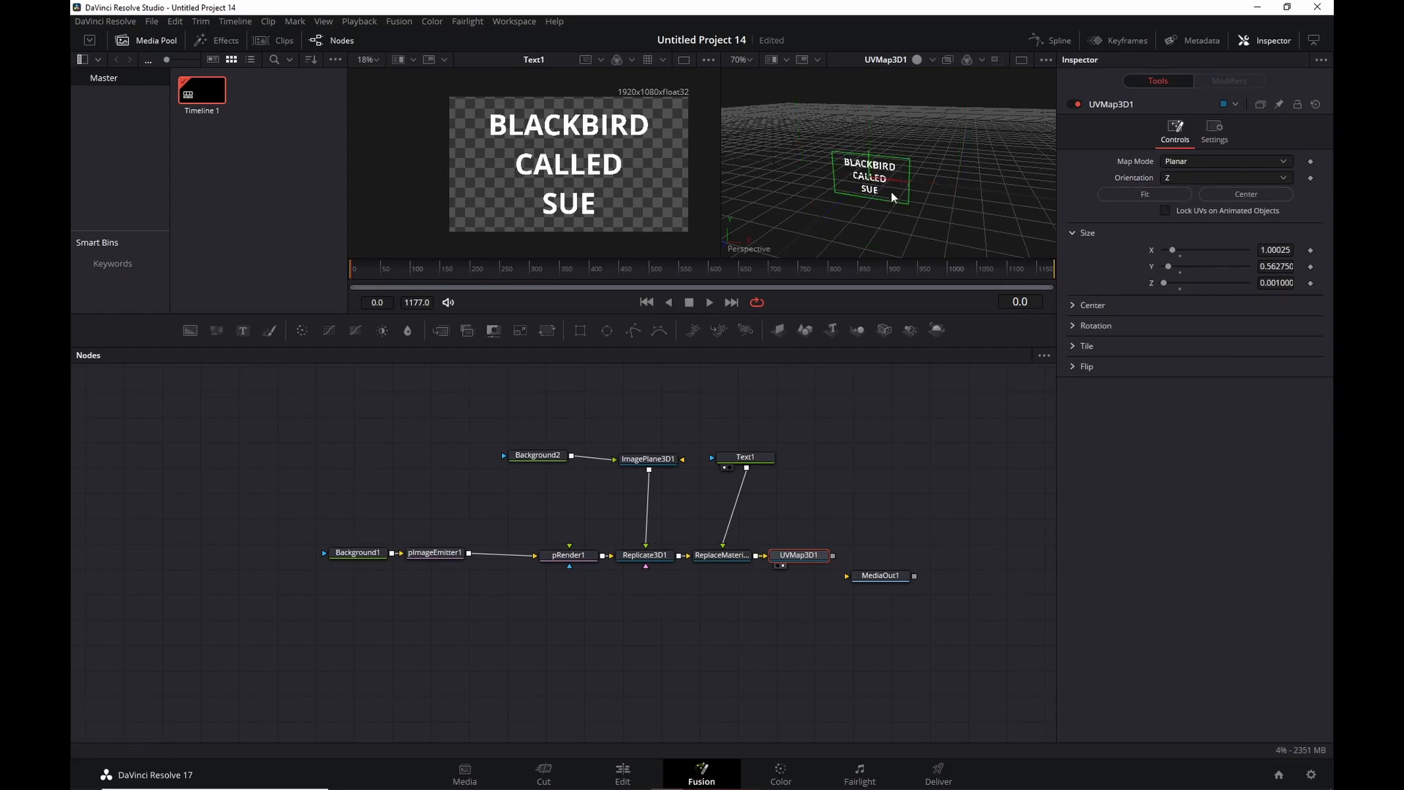
scroll(891, 196, "up", 3)
left_click_drag(904, 209, 922, 160)
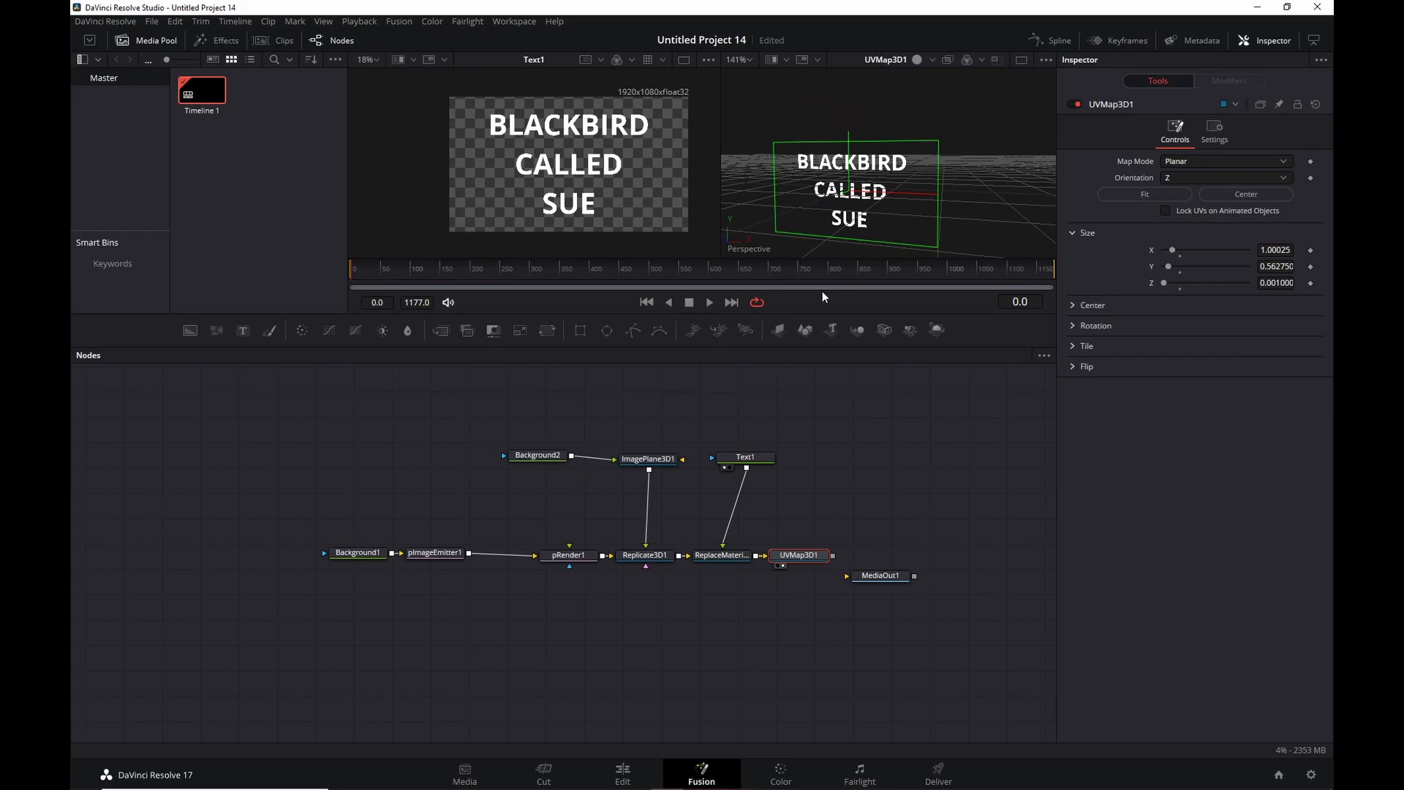
left_click(1164, 211)
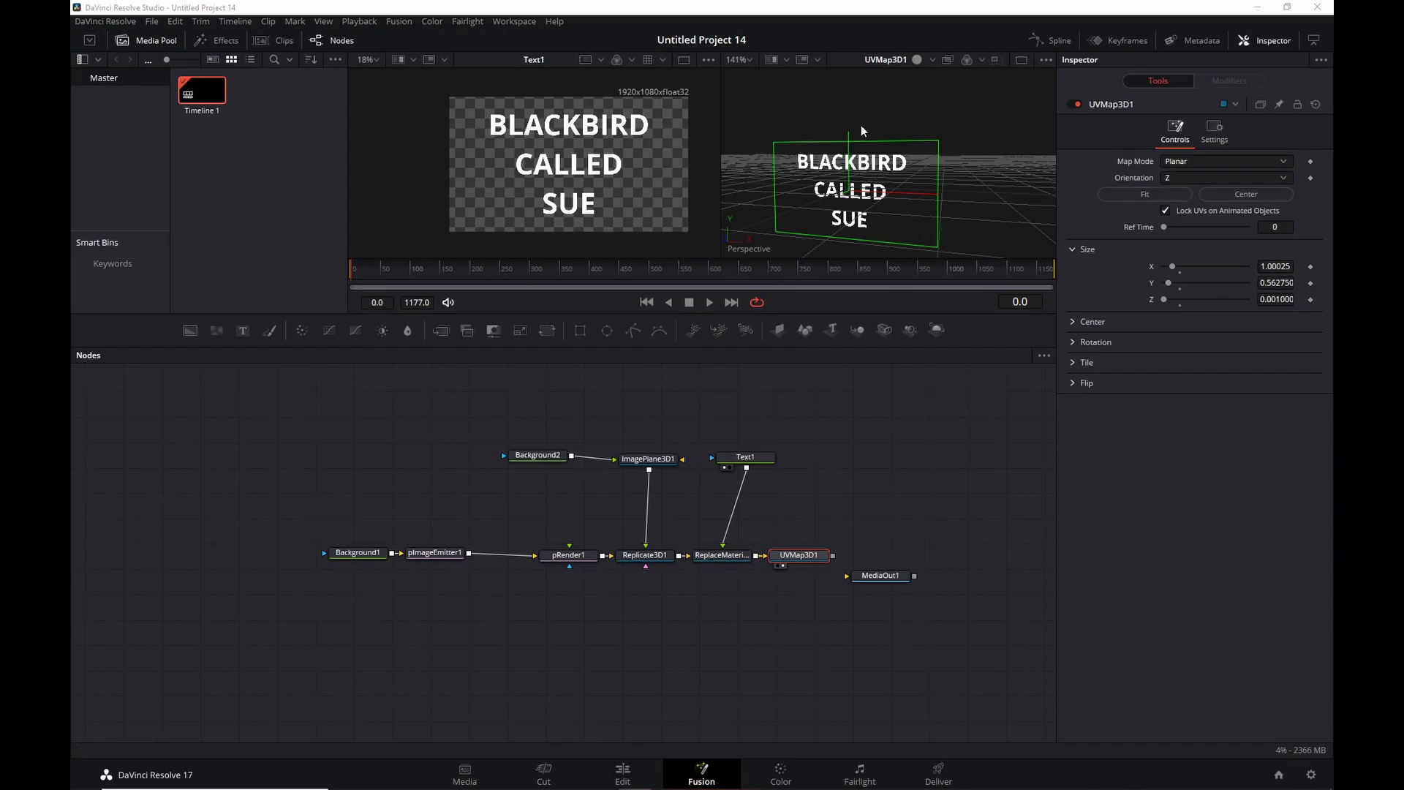
left_click_drag(783, 558, 816, 558)
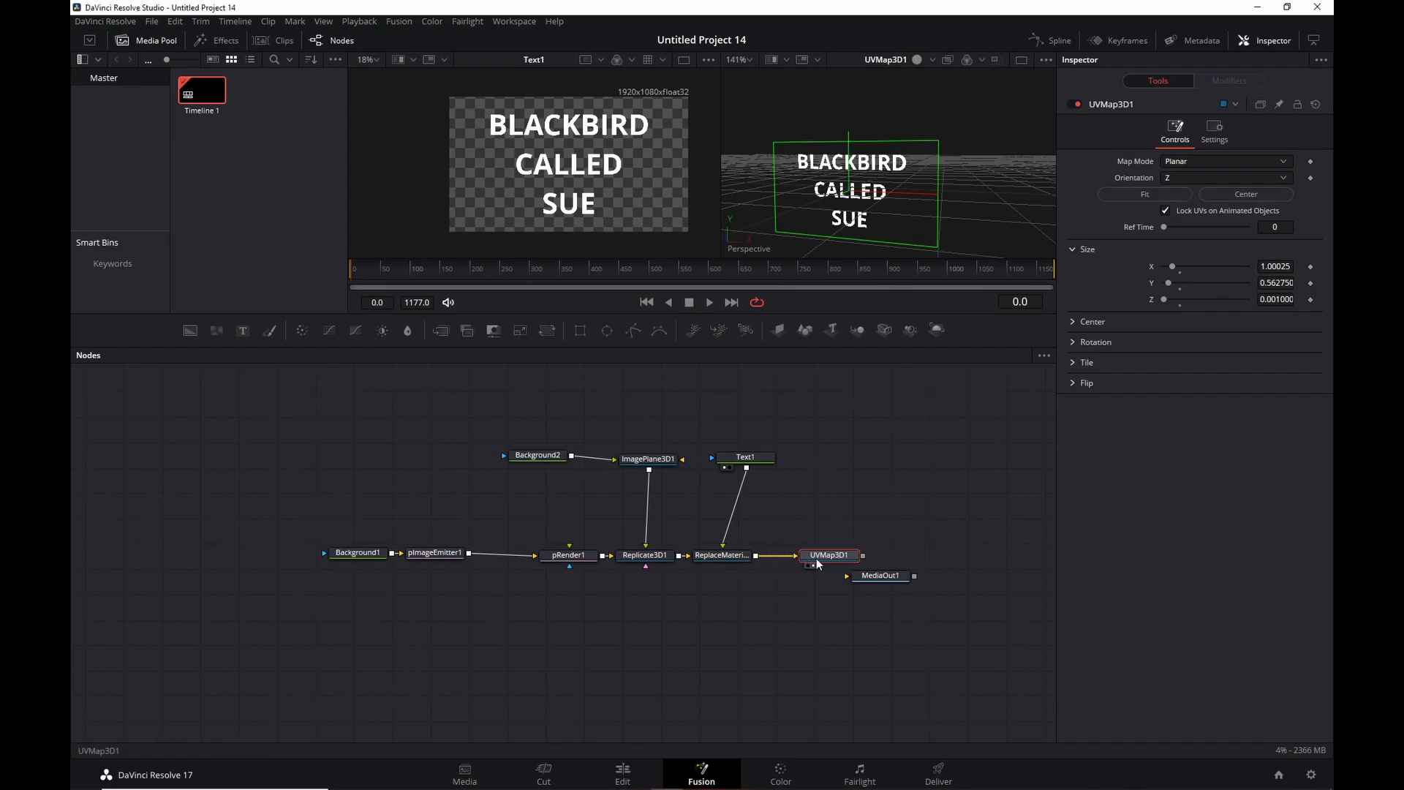
Review ReplaceMaterial3D1 and UVMap3D1, then move Text1 slightly down and Background1 and pImageEmitter1 left.
left_click(726, 556)
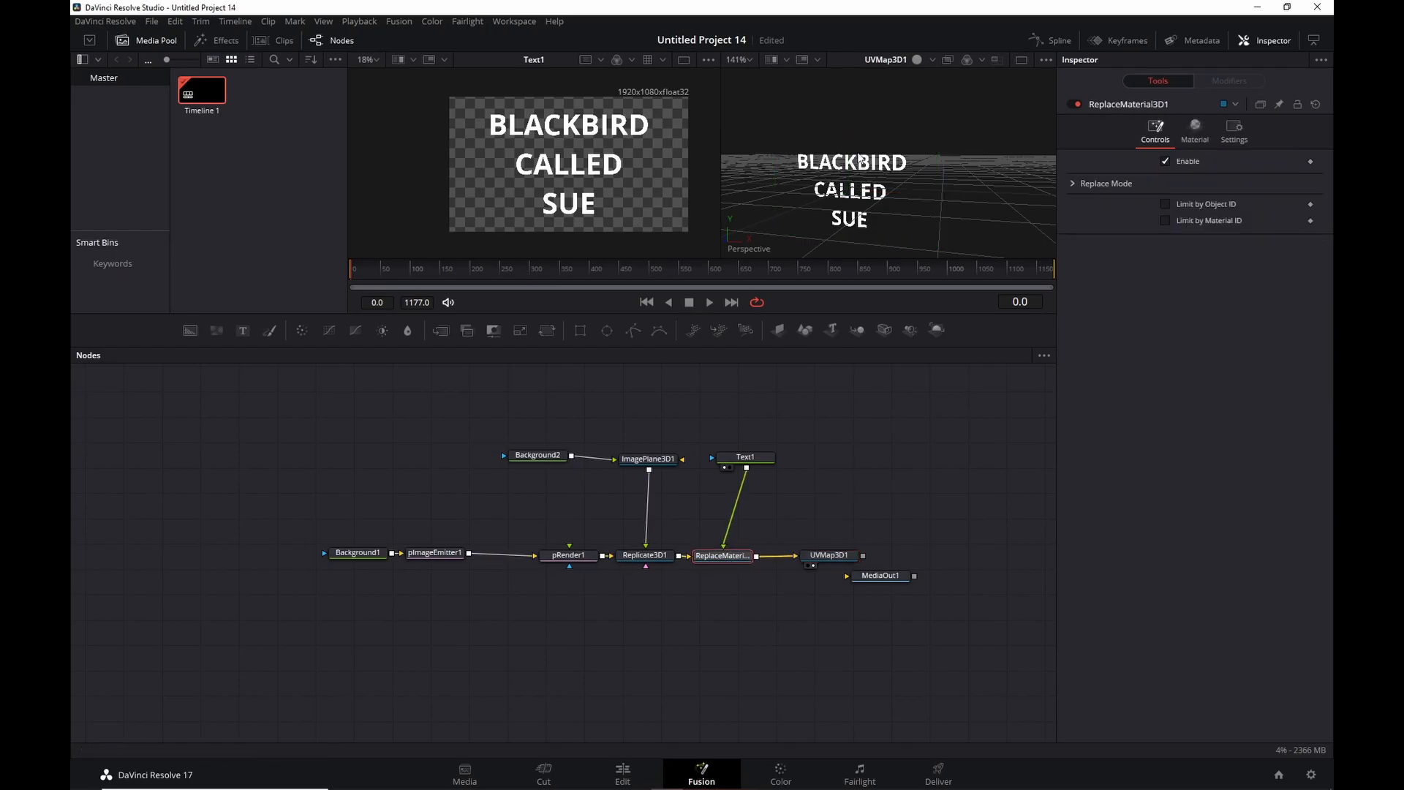
left_click(831, 554)
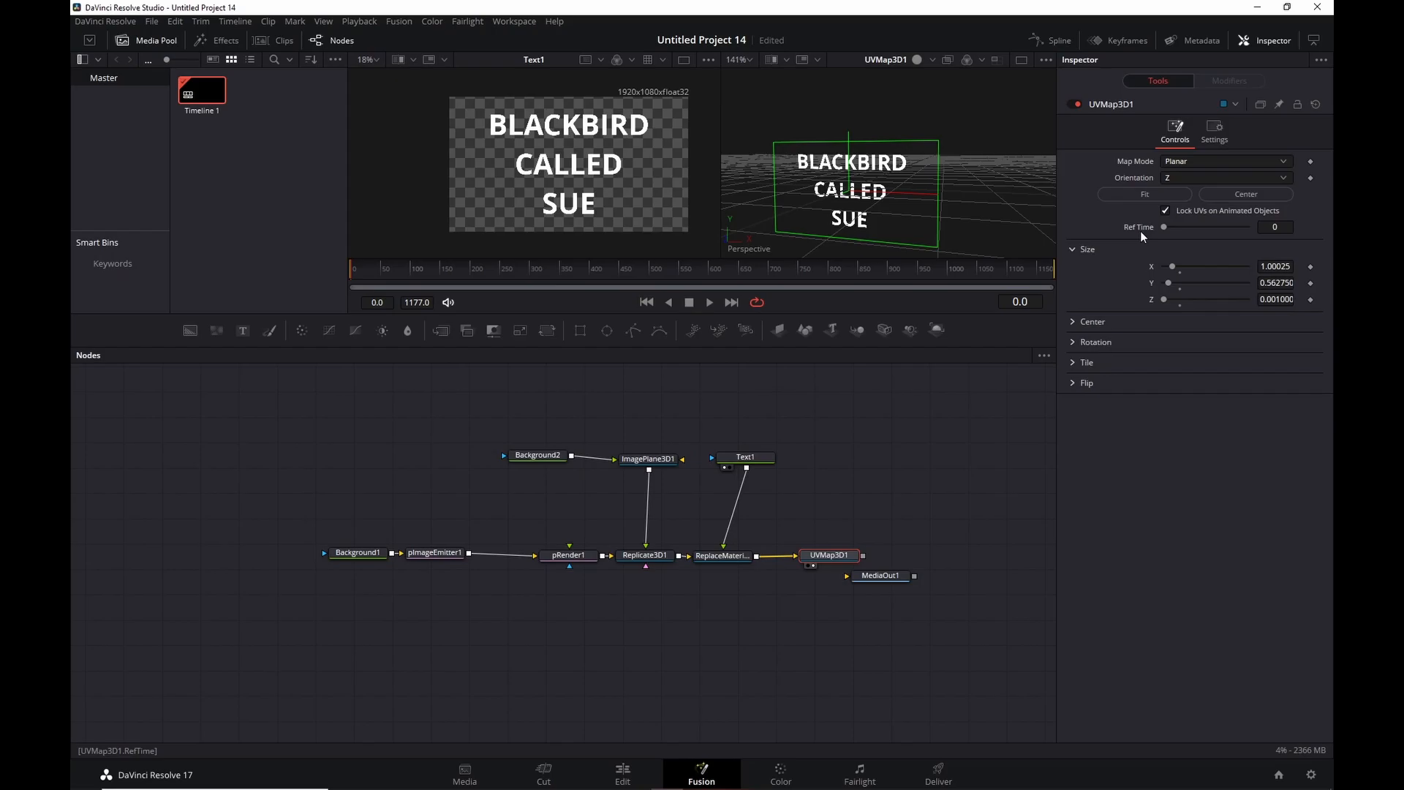
left_click_drag(753, 460, 740, 474)
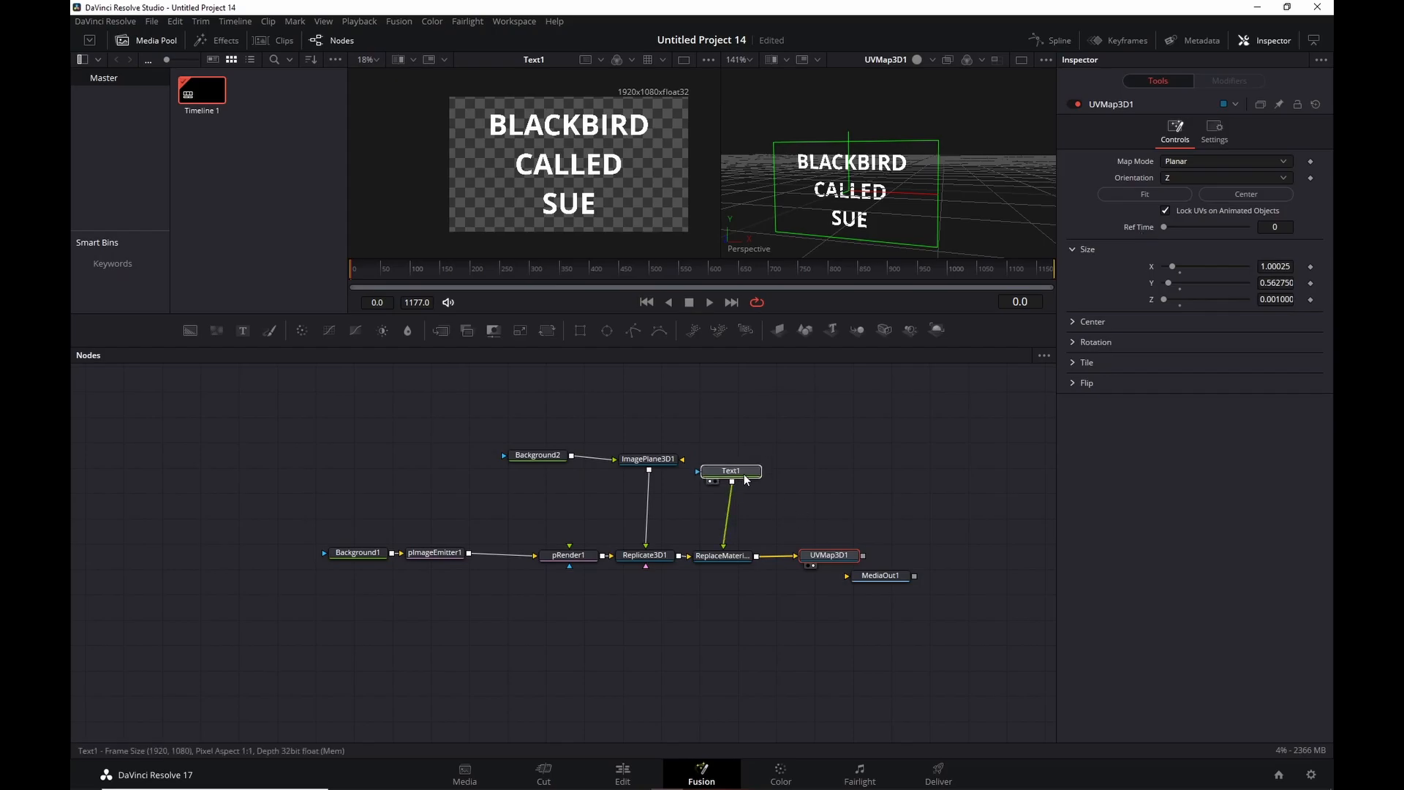
left_click_drag(297, 495, 393, 561)
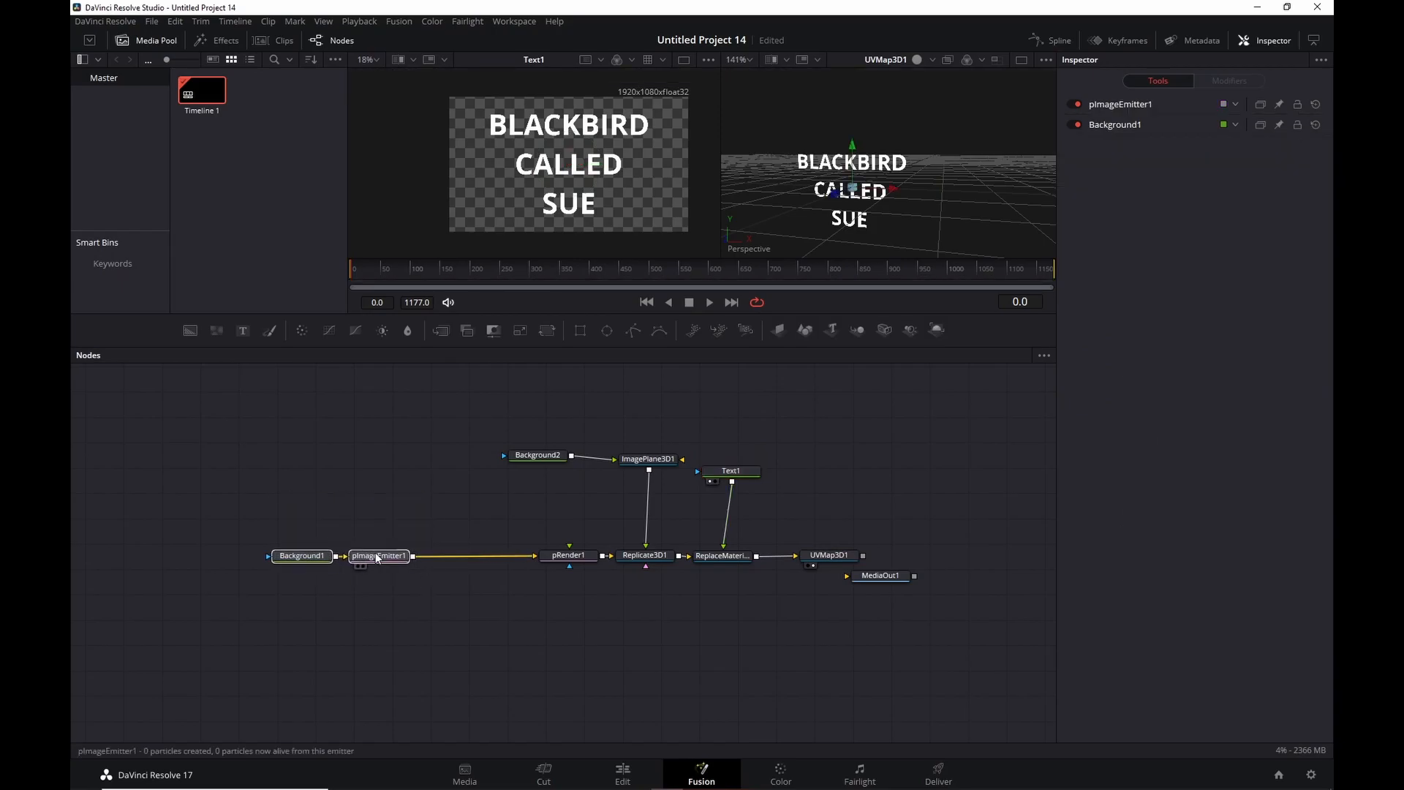
key("shift+space")
type("ptur")
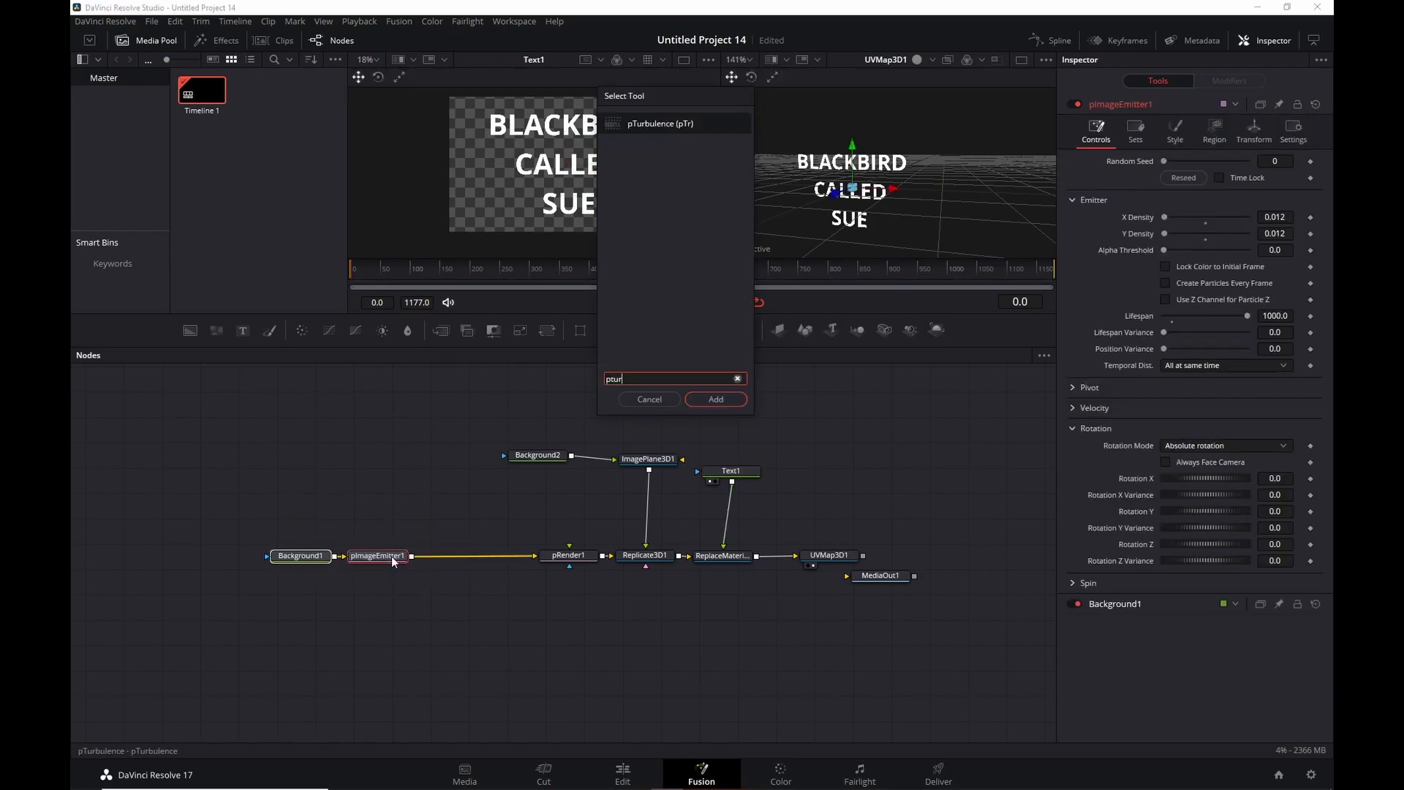
key("Return")
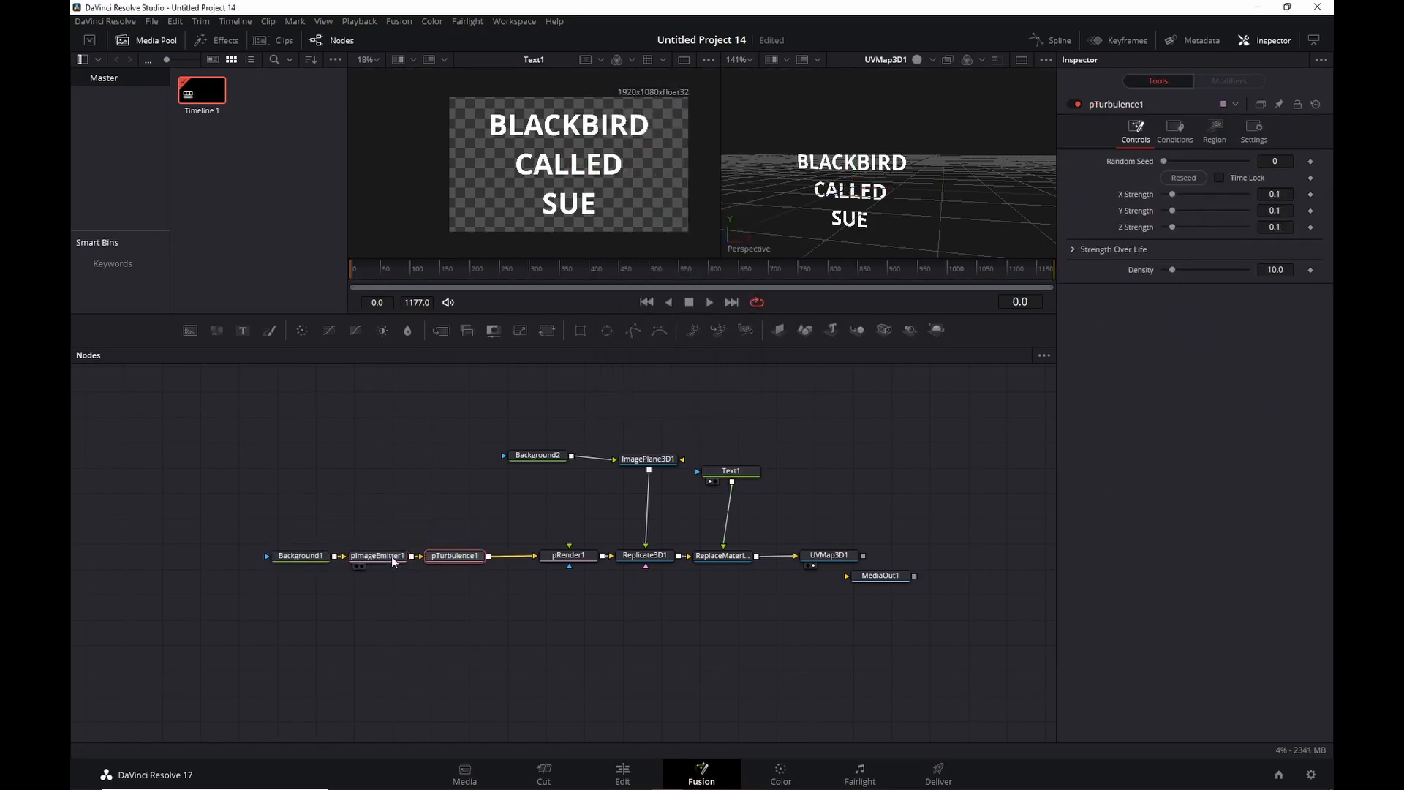
left_click(709, 302)
scroll(871, 192, "up", 2)
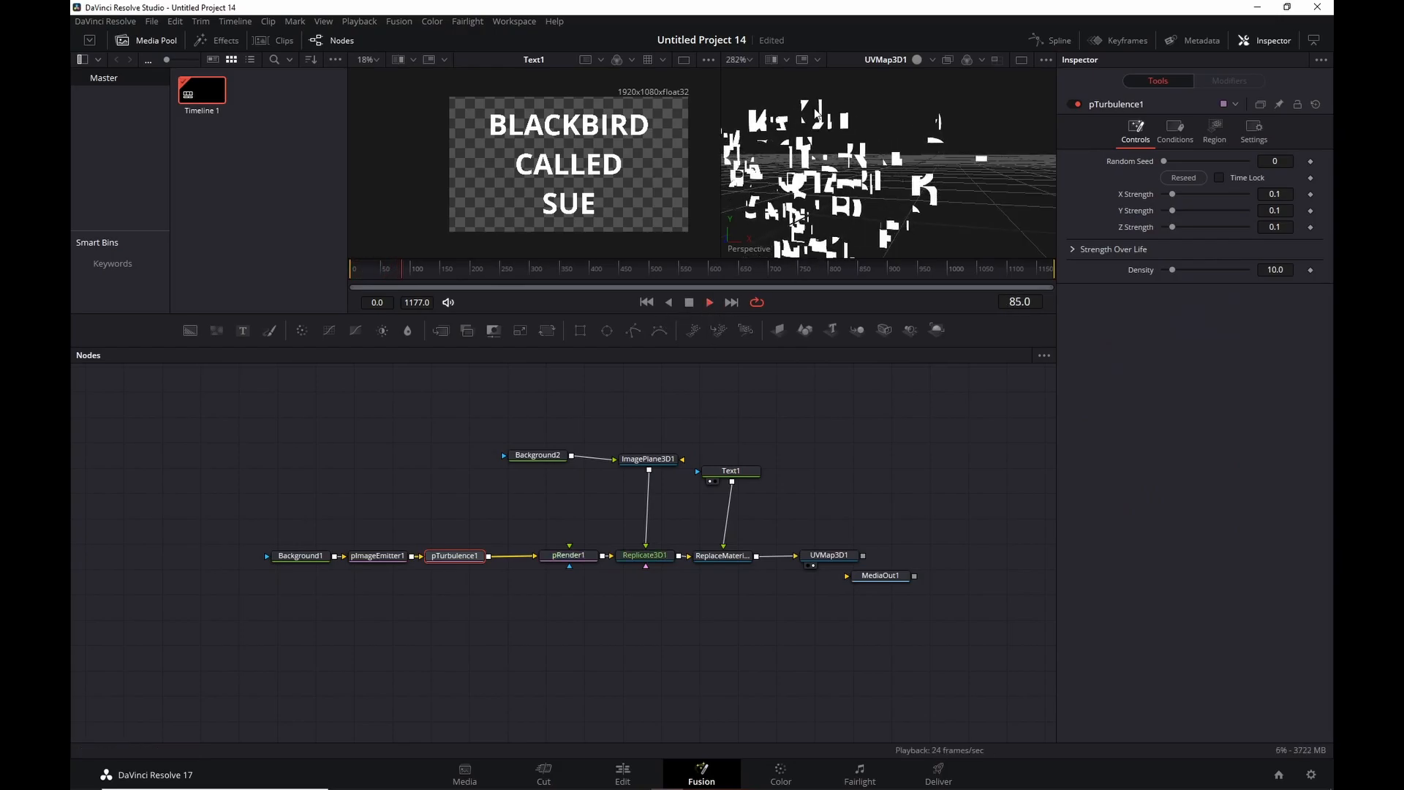
key("space")
left_click(726, 556)
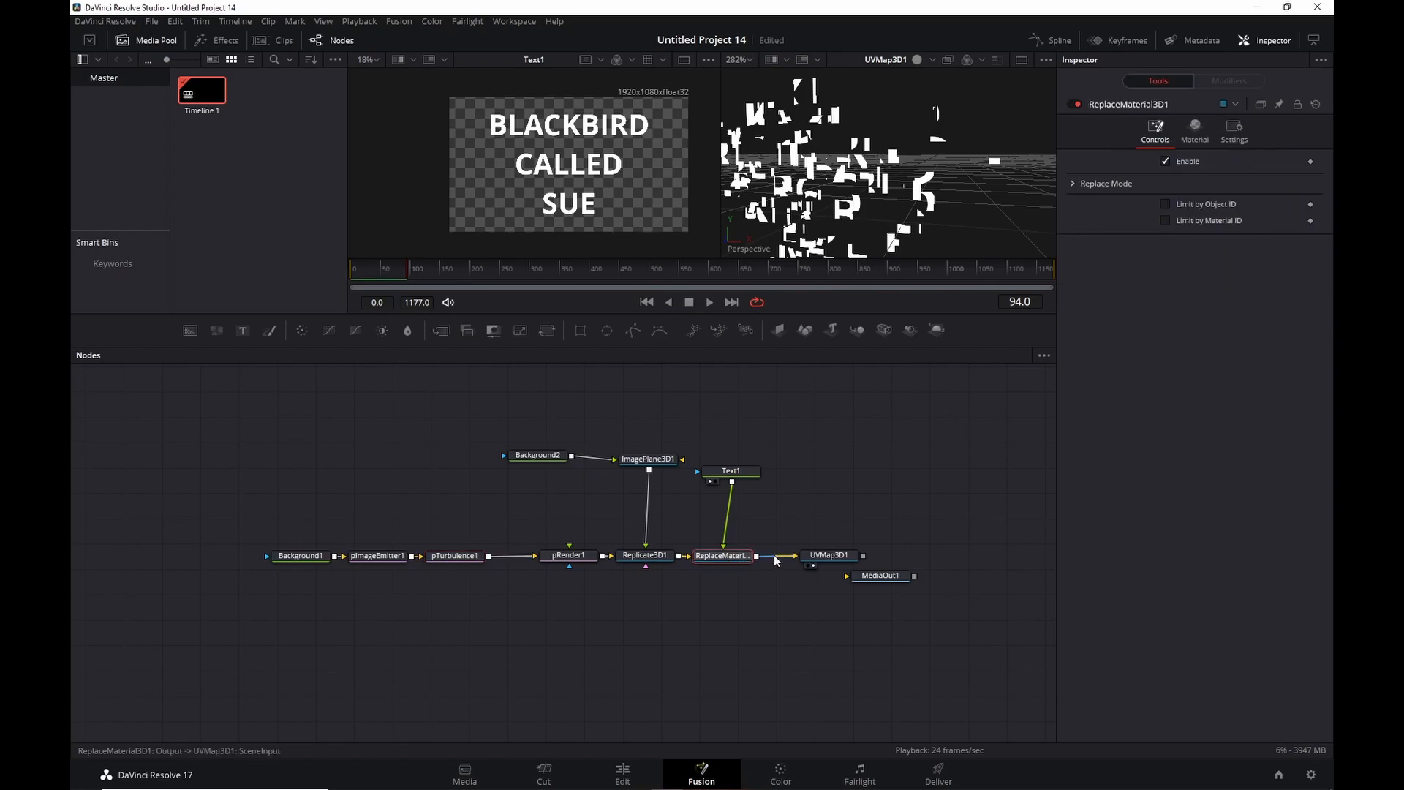
left_click(832, 557)
left_click(1166, 210)
left_click(647, 302)
left_click(709, 302)
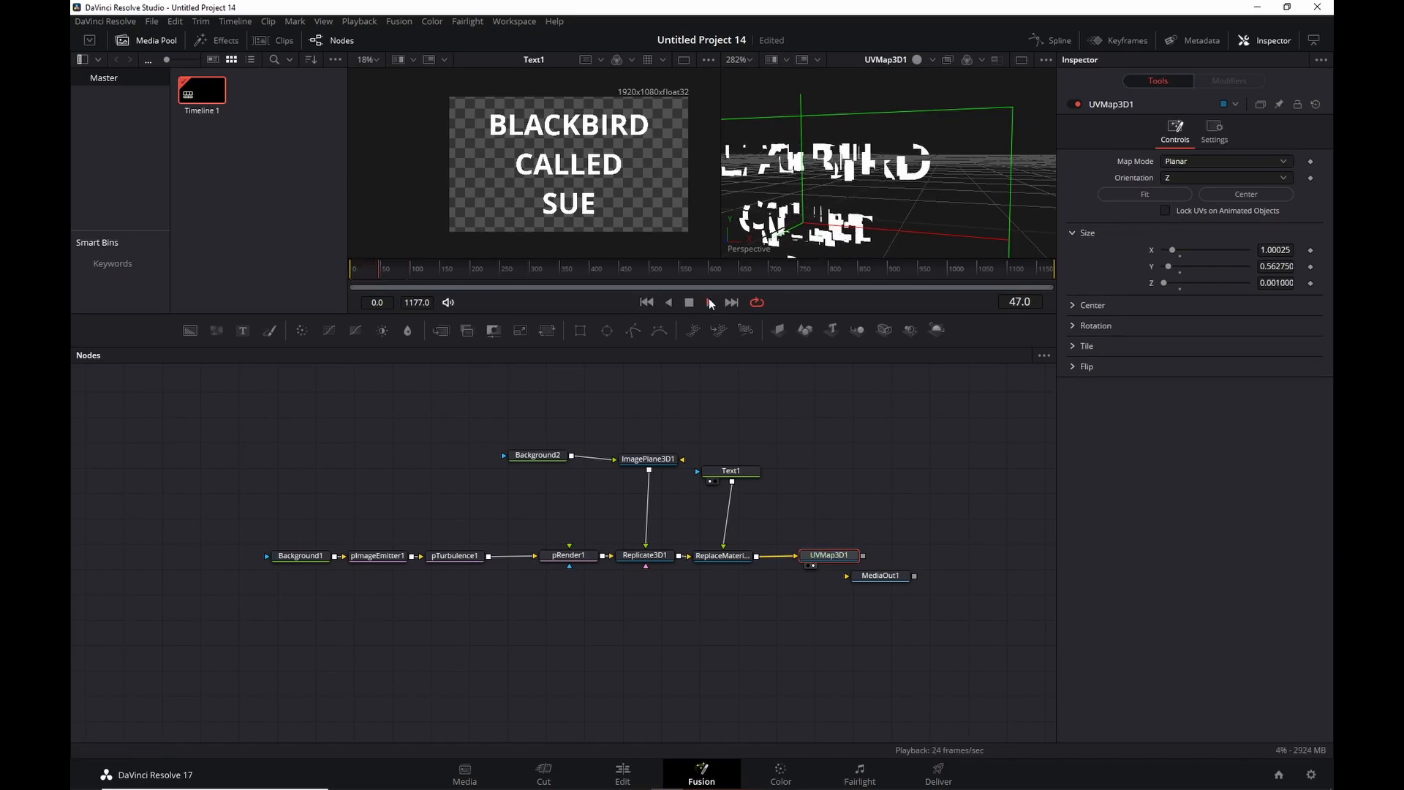
key("space")
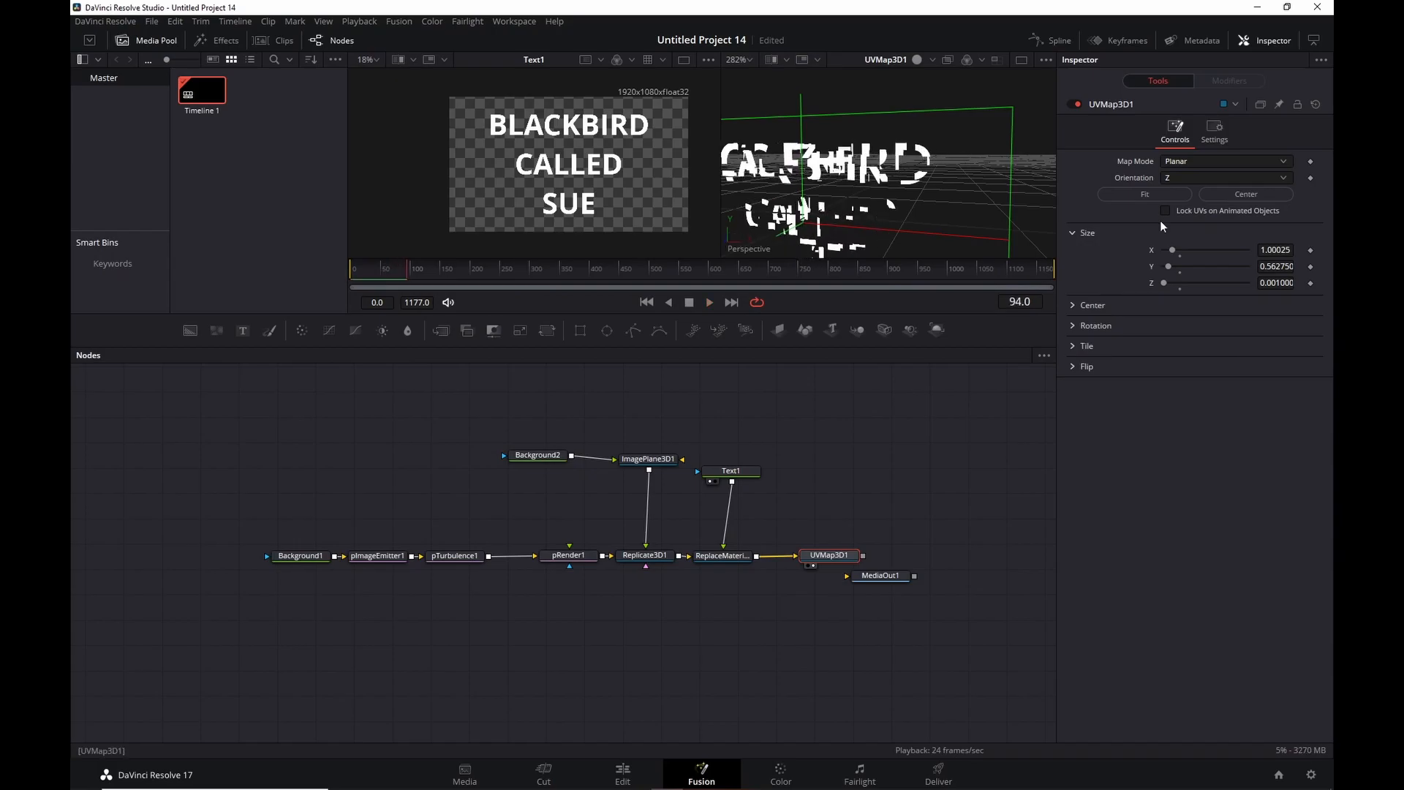
left_click(1166, 211)
left_click(465, 556)
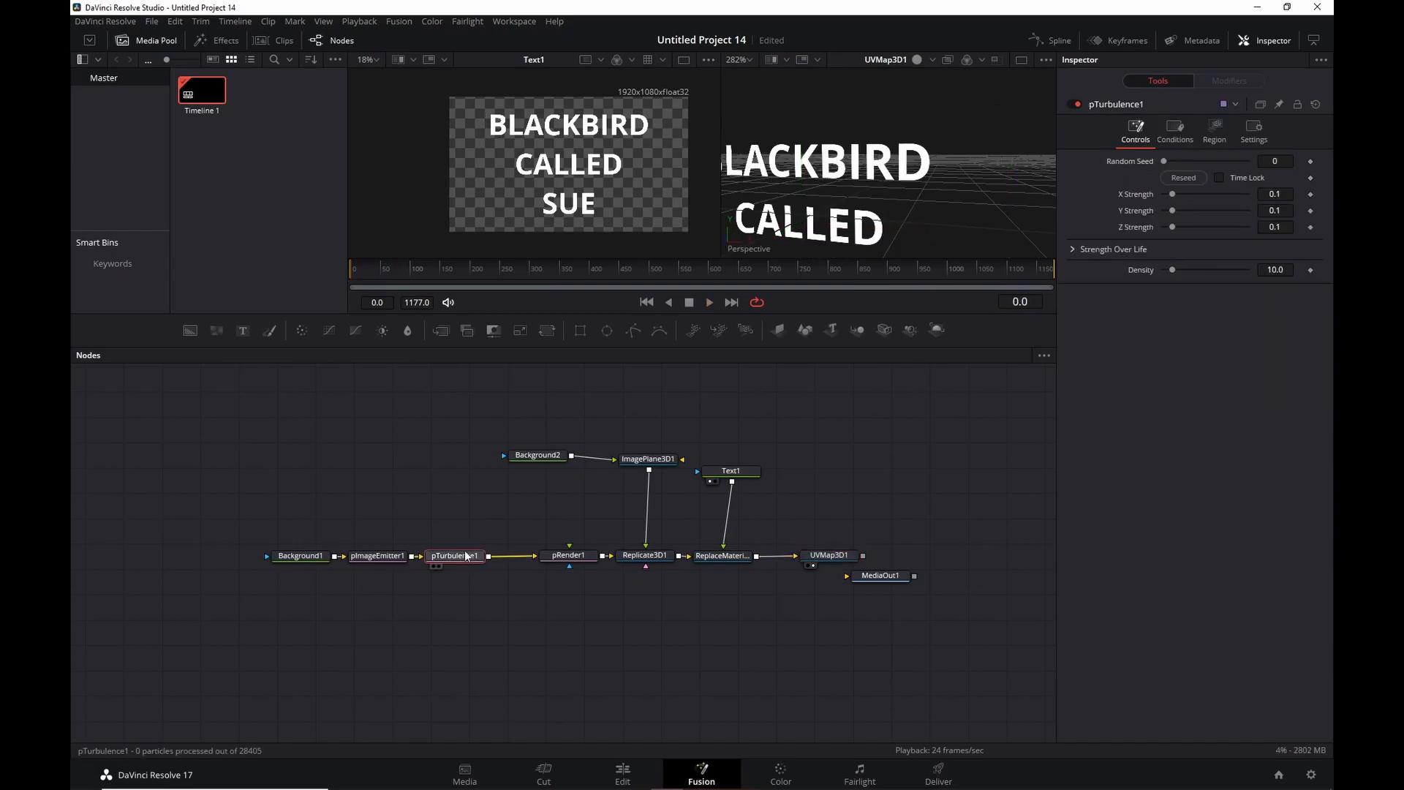
key("Delete")
left_click_drag(276, 512, 310, 554)
Add a pCustom node and drop it onto the pImageEmitter1→pRender1 link.
left_click(365, 595)
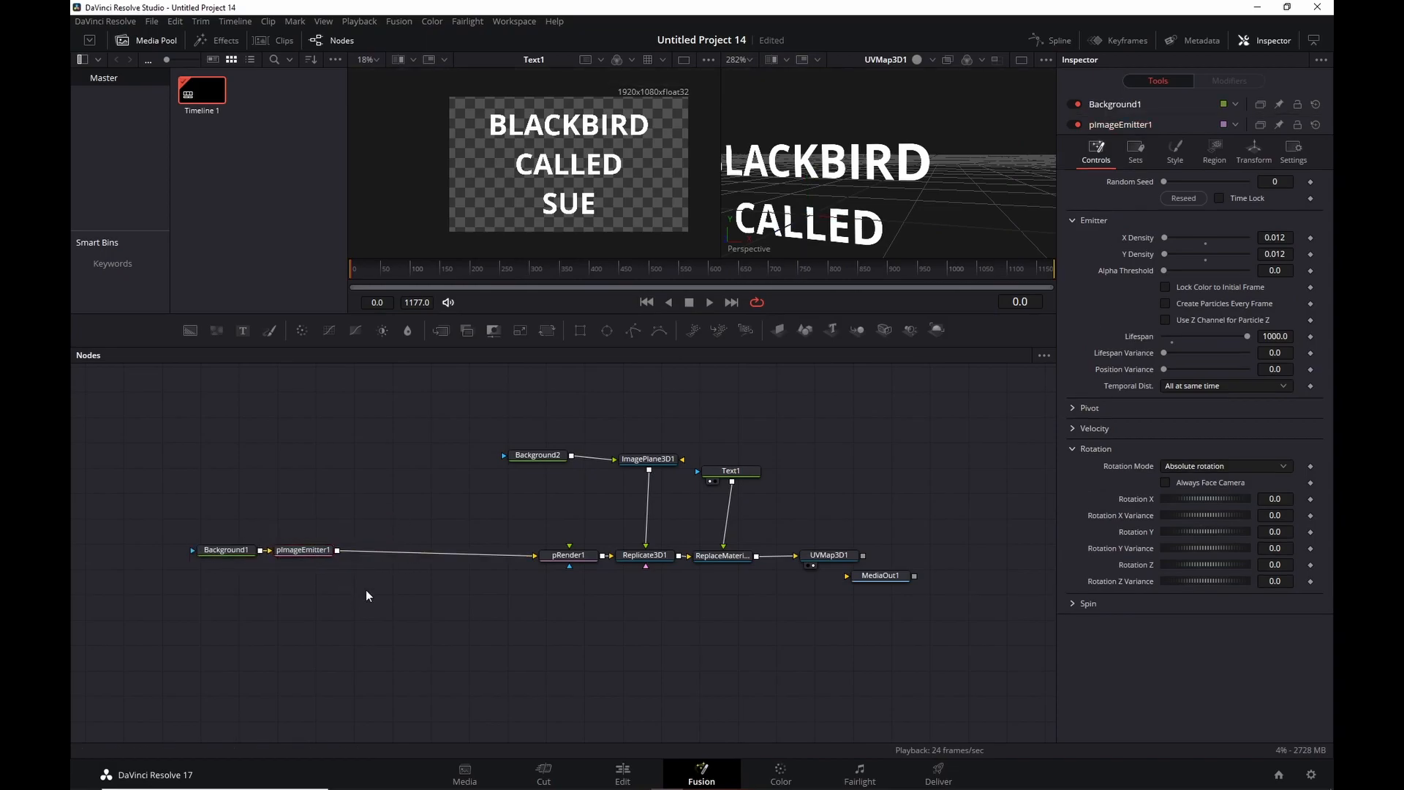
key("shift+space")
type("ptur")
key("BackSpace")
key("BackSpace")
key("BackSpace")
type("c")
key("Down")
key("Return")
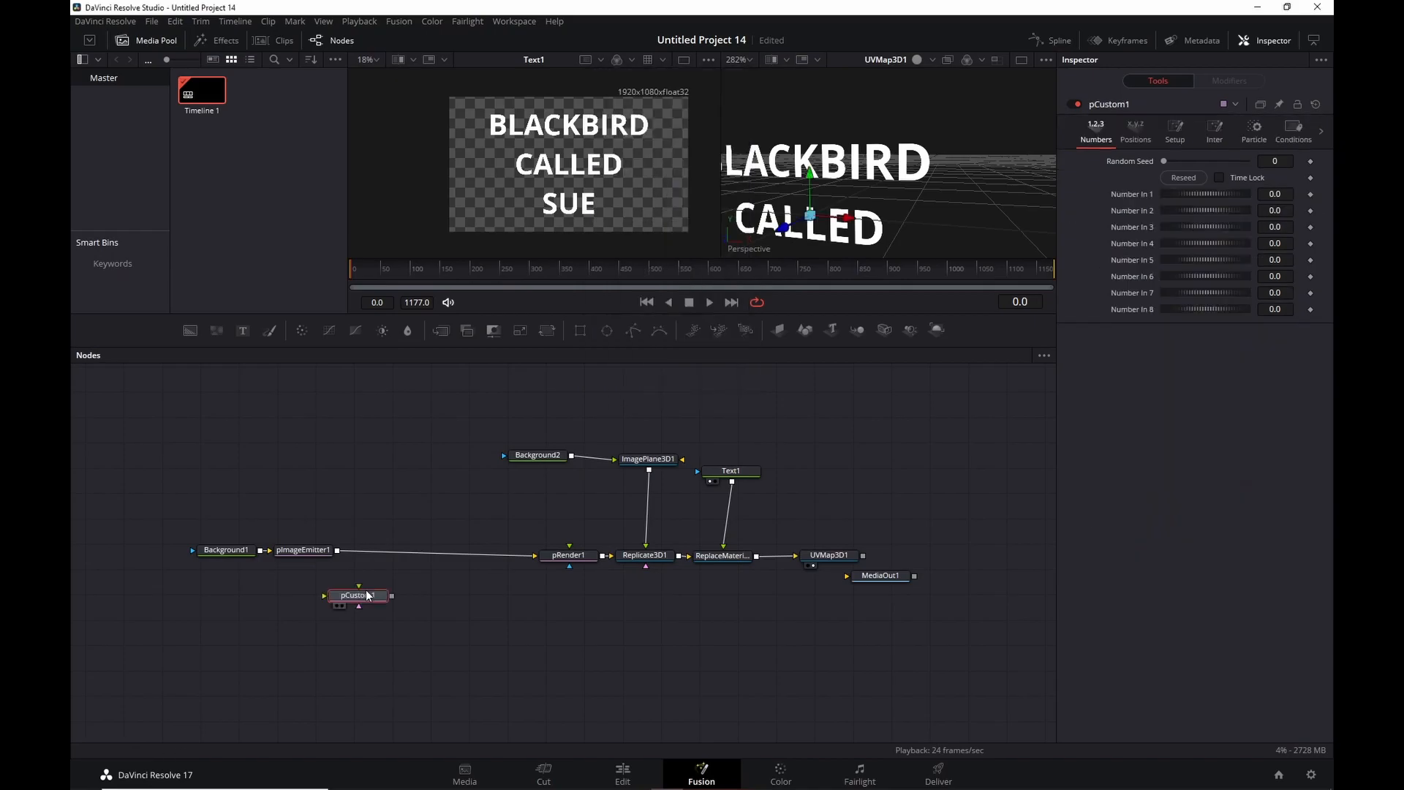
left_click_drag(368, 600, 449, 557)
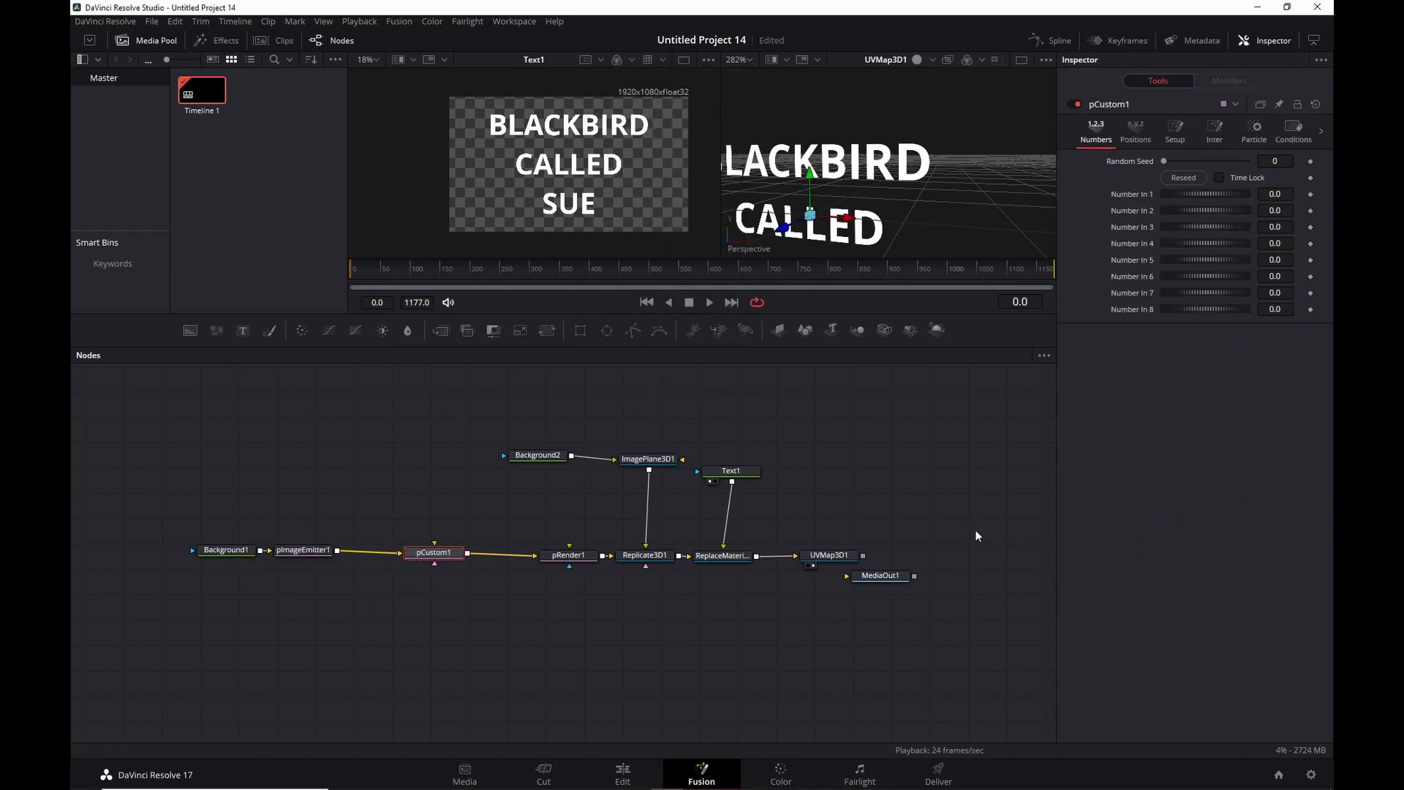
Show pCustom1's Particle tab expressions and reframe the 3D view around the text.
left_click(1252, 139)
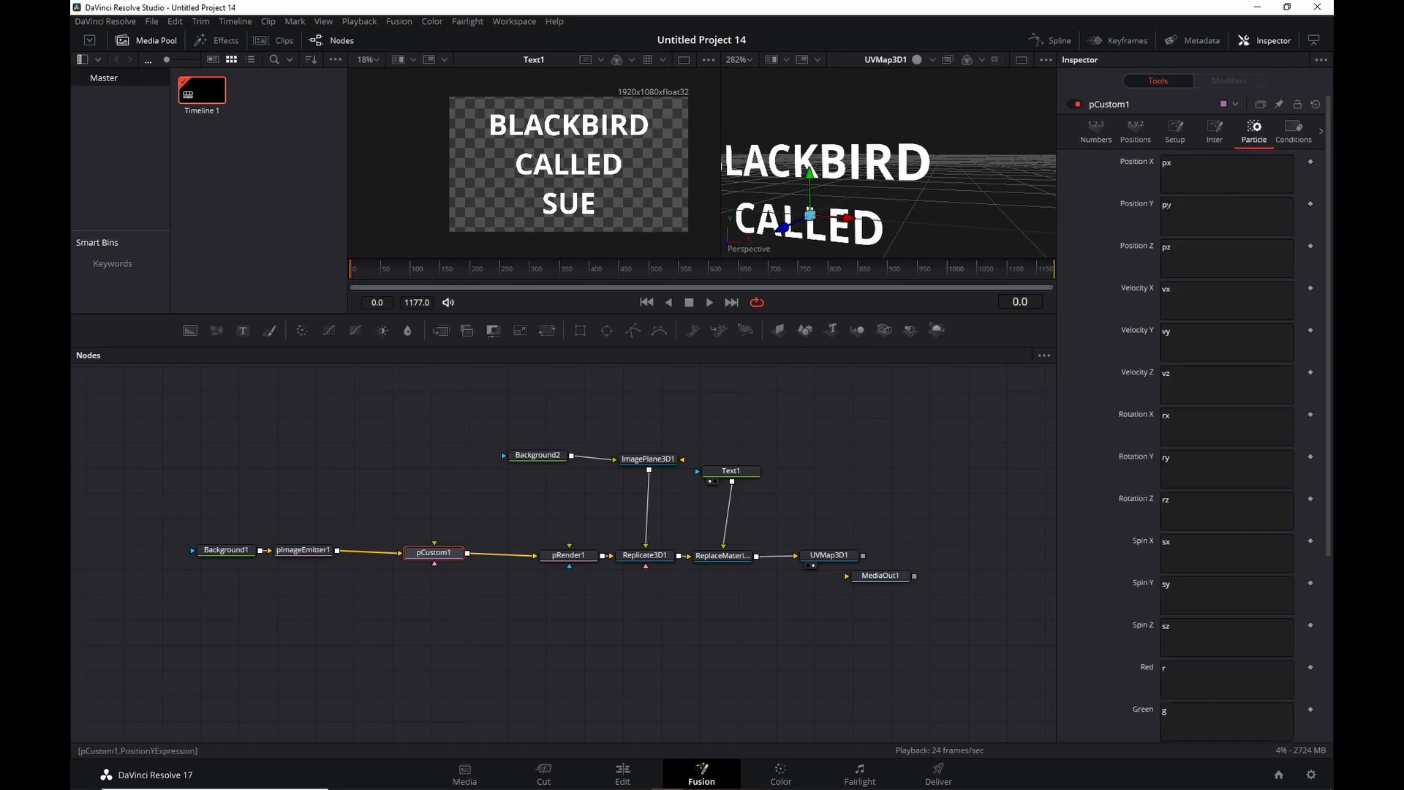
scroll(897, 194, "down", 3)
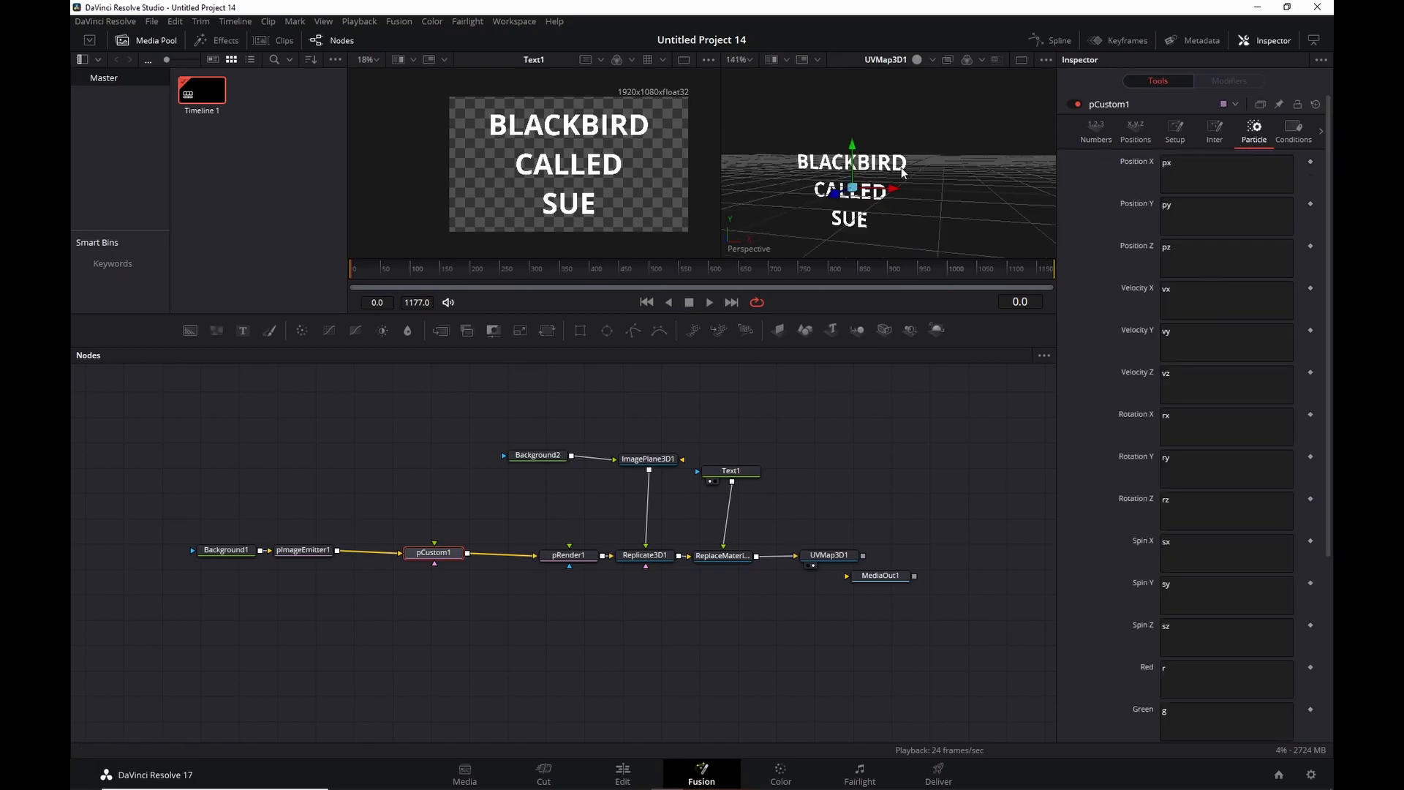
left_click_drag(898, 194, 839, 208)
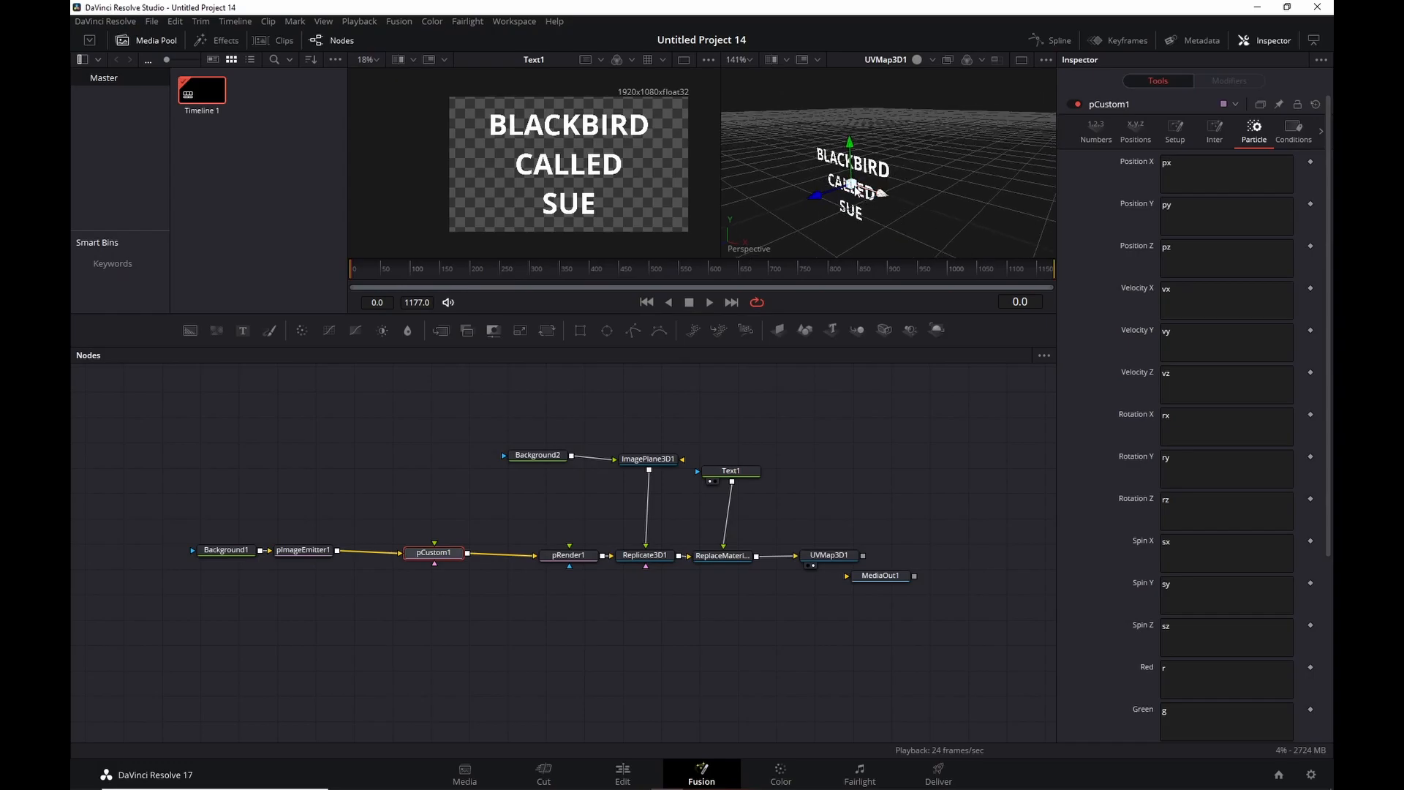
scroll(906, 183, "up", 3)
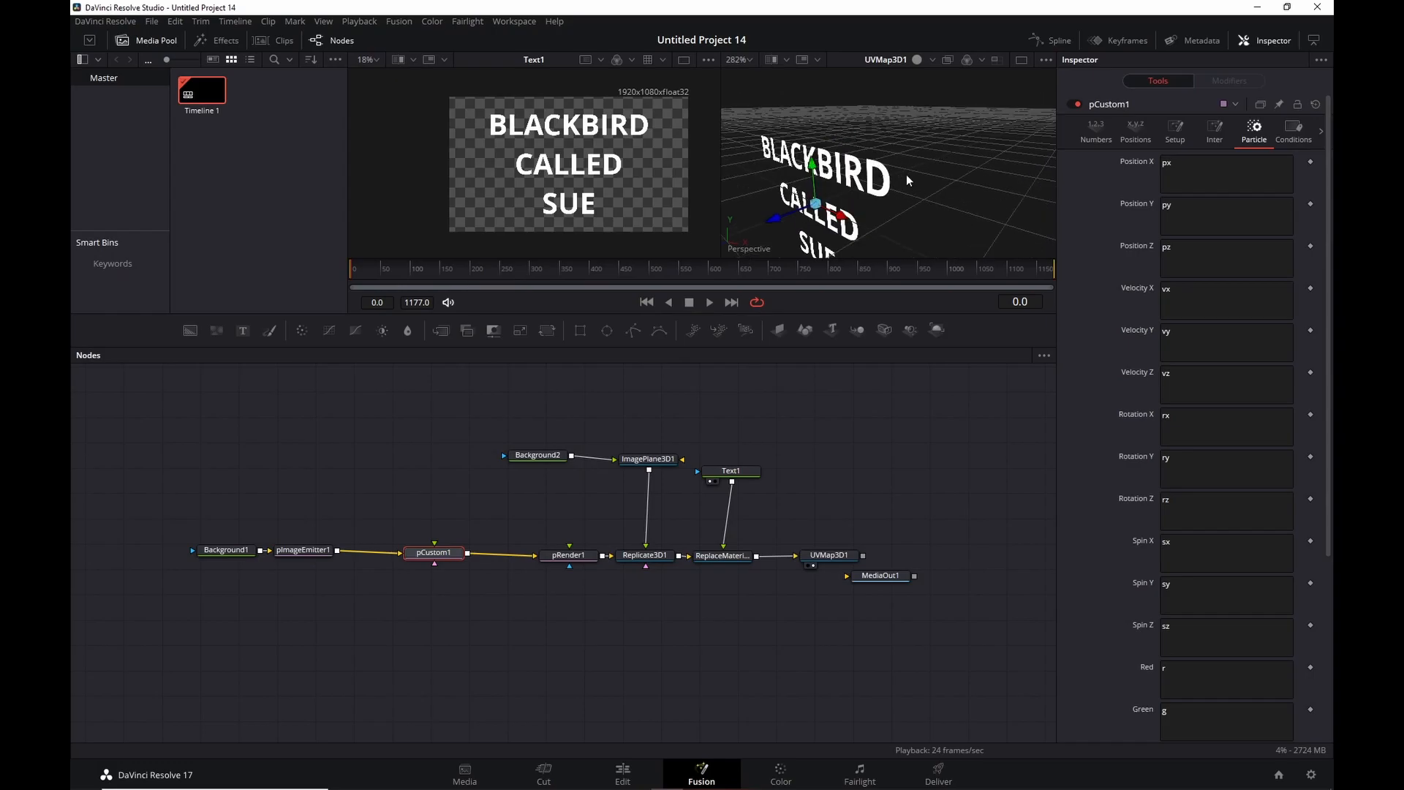
left_click_drag(906, 174, 902, 125)
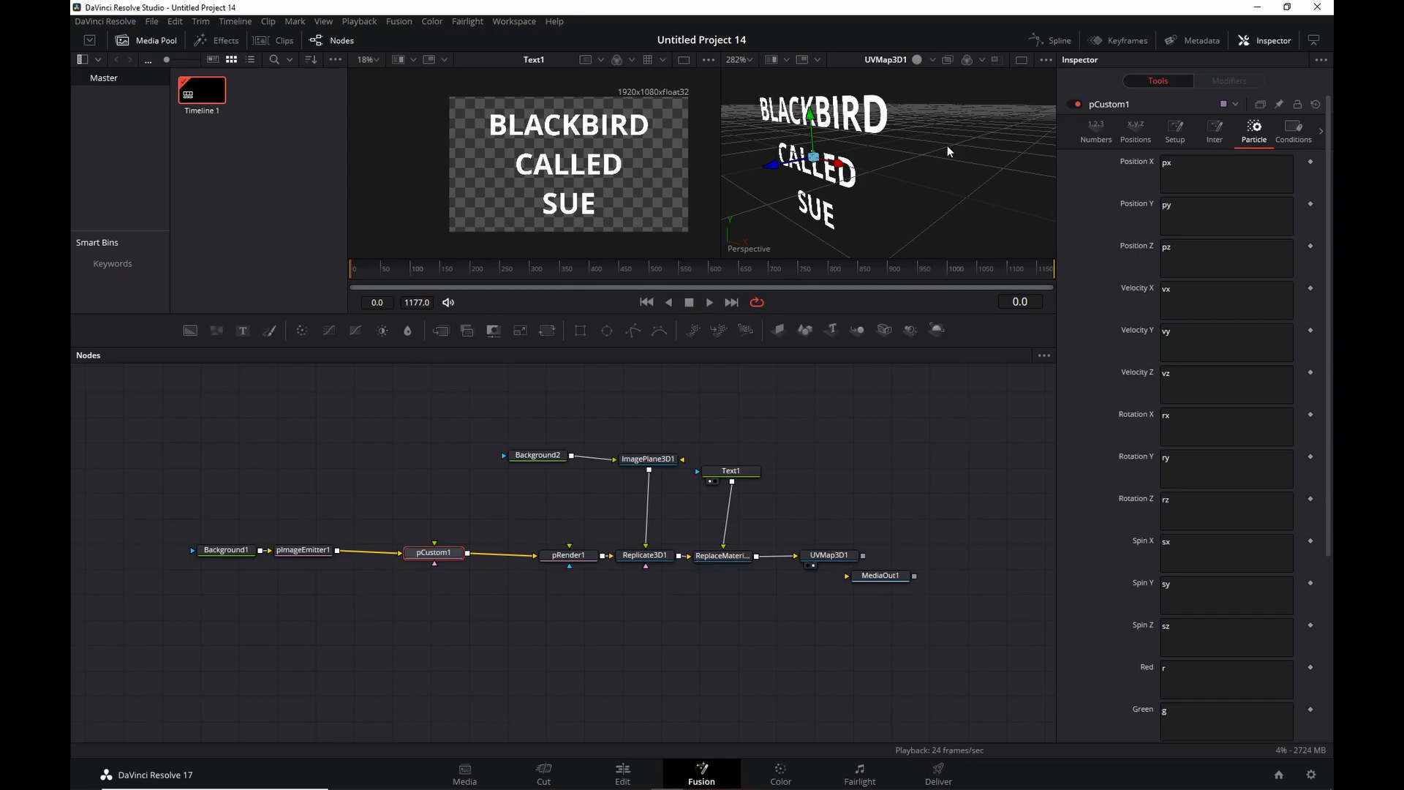
left_click_drag(878, 206, 945, 215)
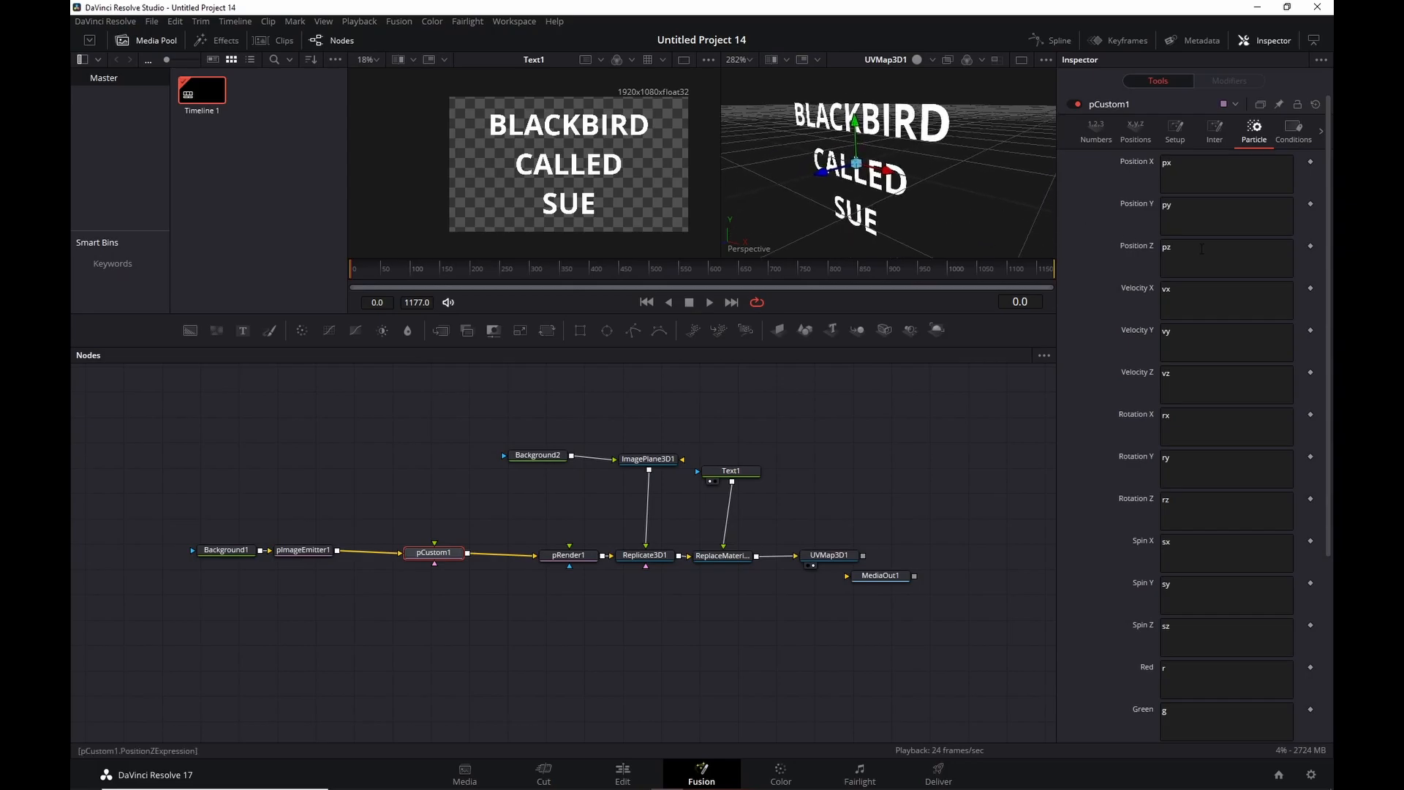
scroll(894, 150, "down", 2)
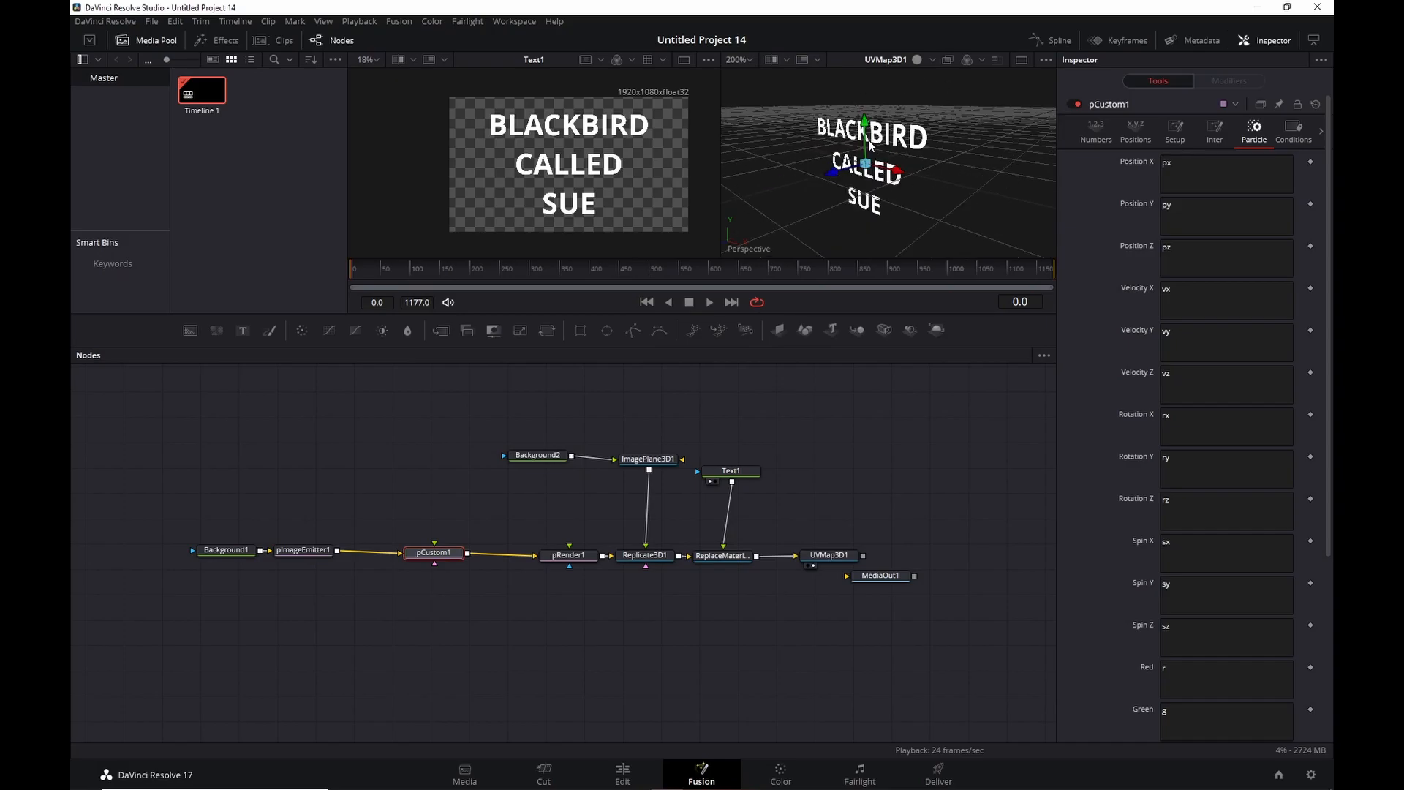
Set Position Z to n1*rands(-2,2,id) and raise Number In 1 to 0.964.
left_click(1184, 249)
type("ran")
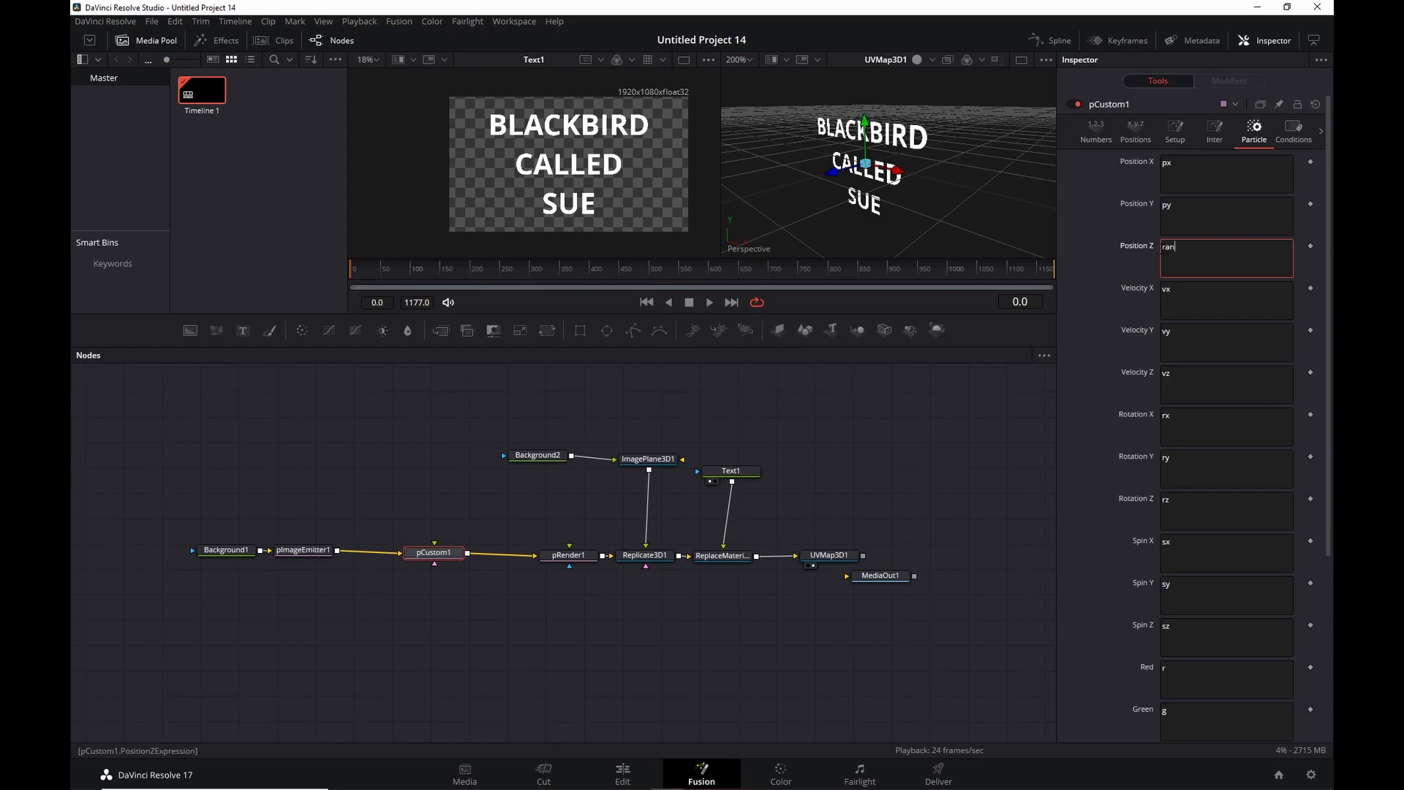
type("ds(")
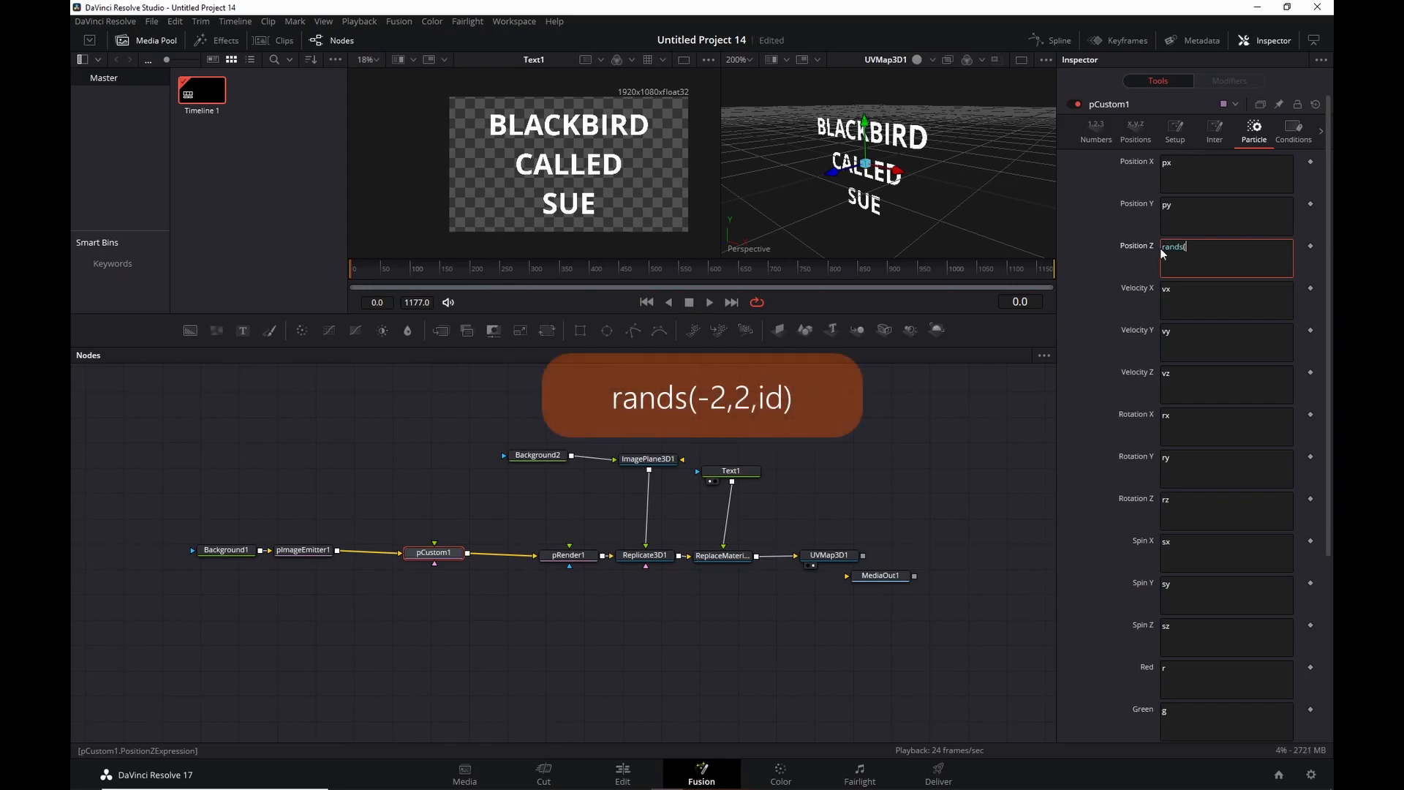
type("-2,2,id)")
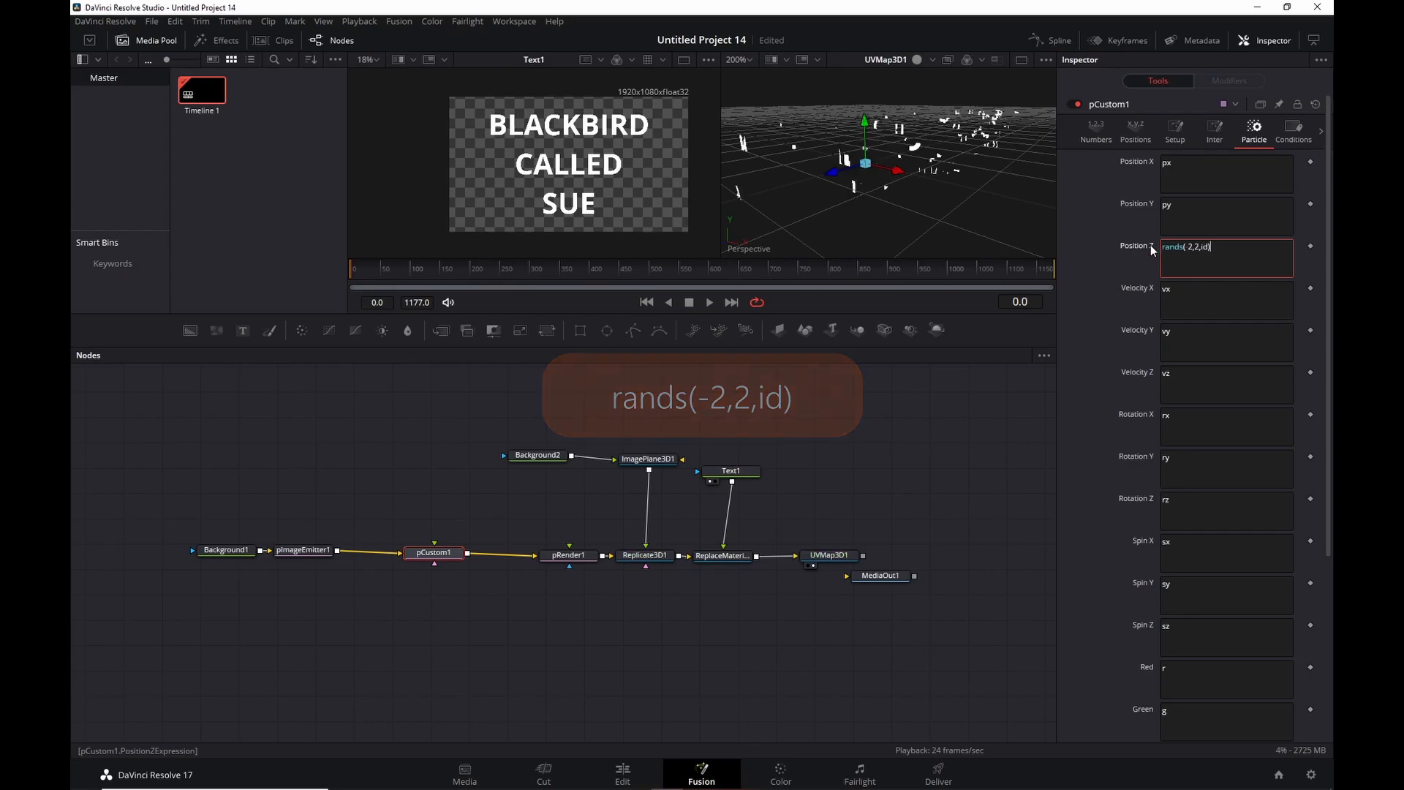
scroll(914, 175, "down", 2)
mouse_move(906, 177)
left_mouse_down()
mouse_move(958, 133)
mouse_move(907, 182)
left_mouse_up()
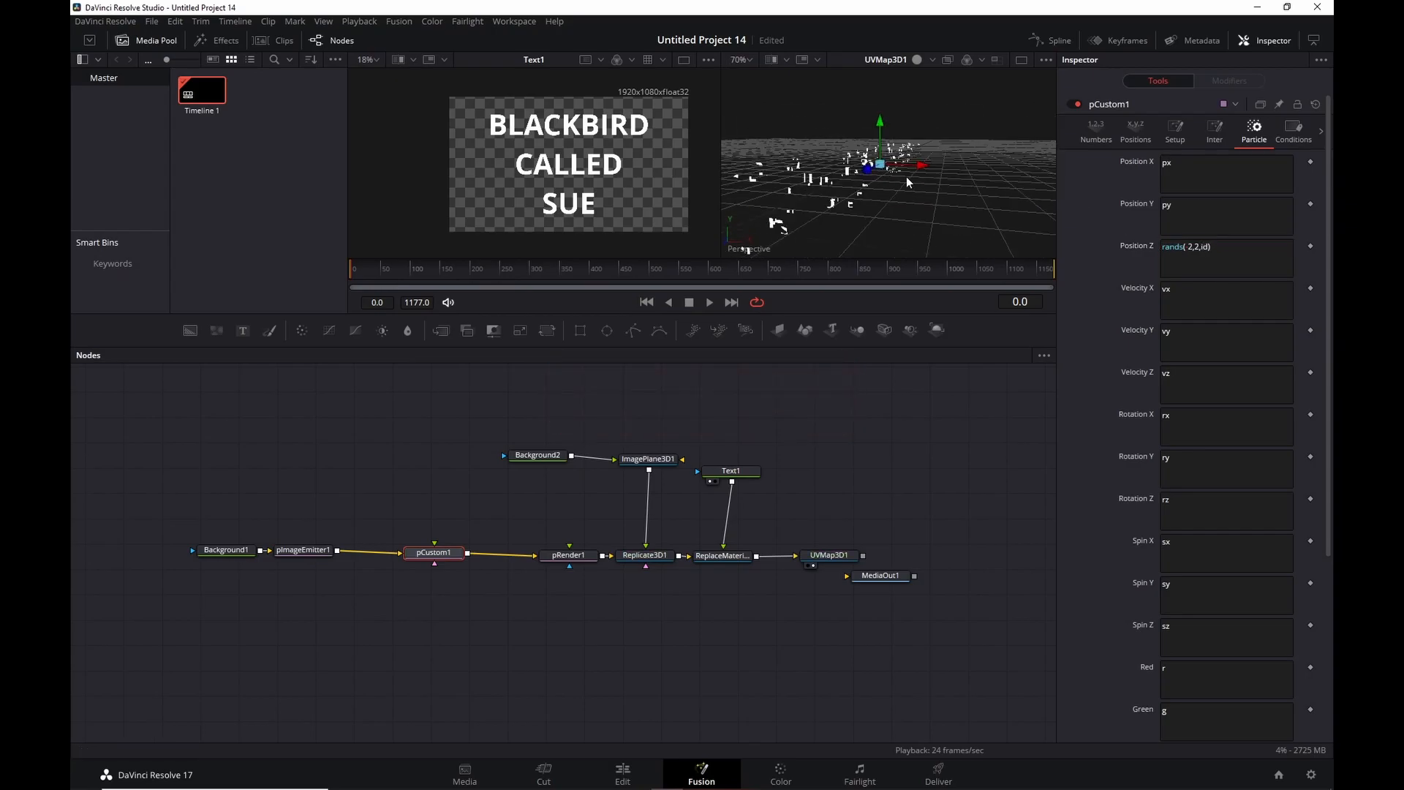
left_click(1161, 247)
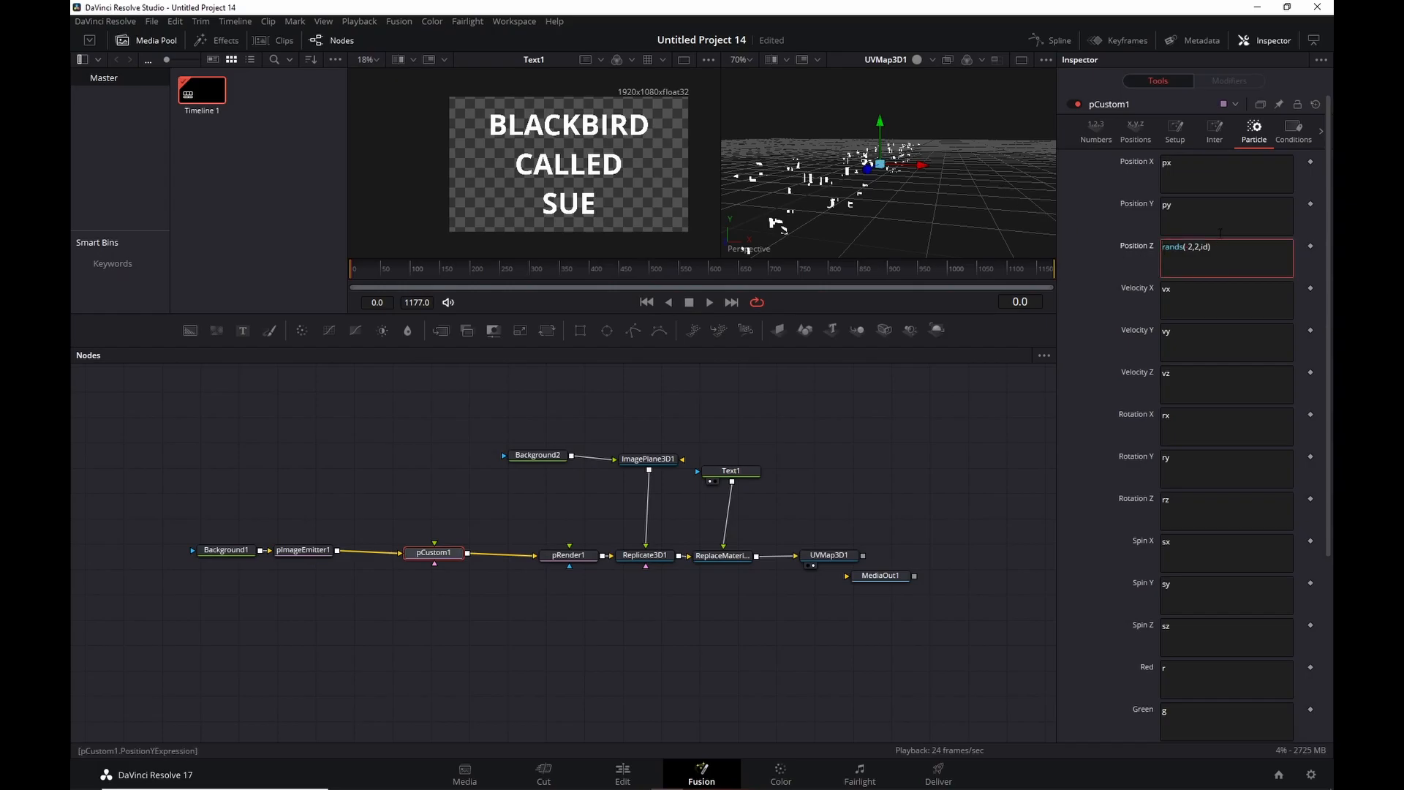
type("n1*")
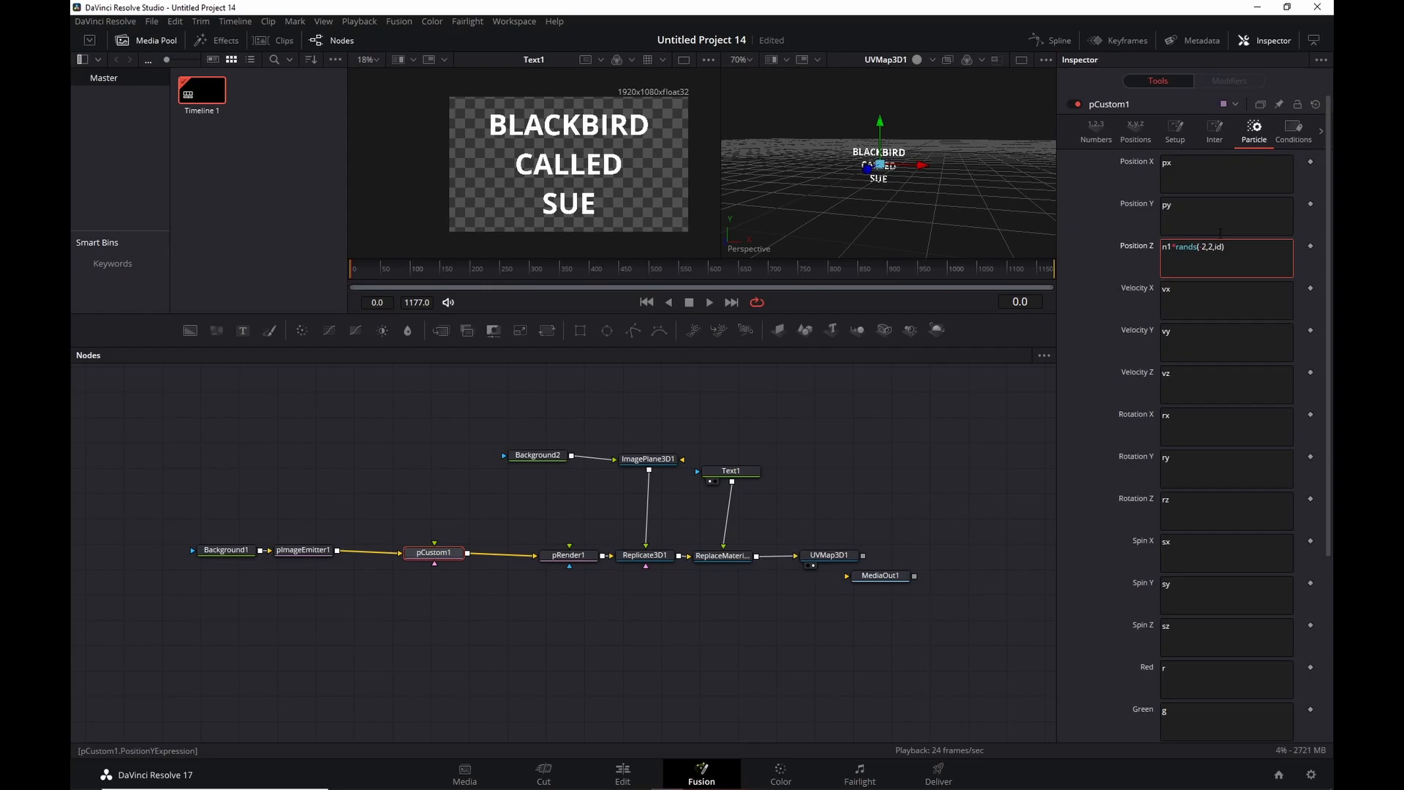
left_click(1101, 130)
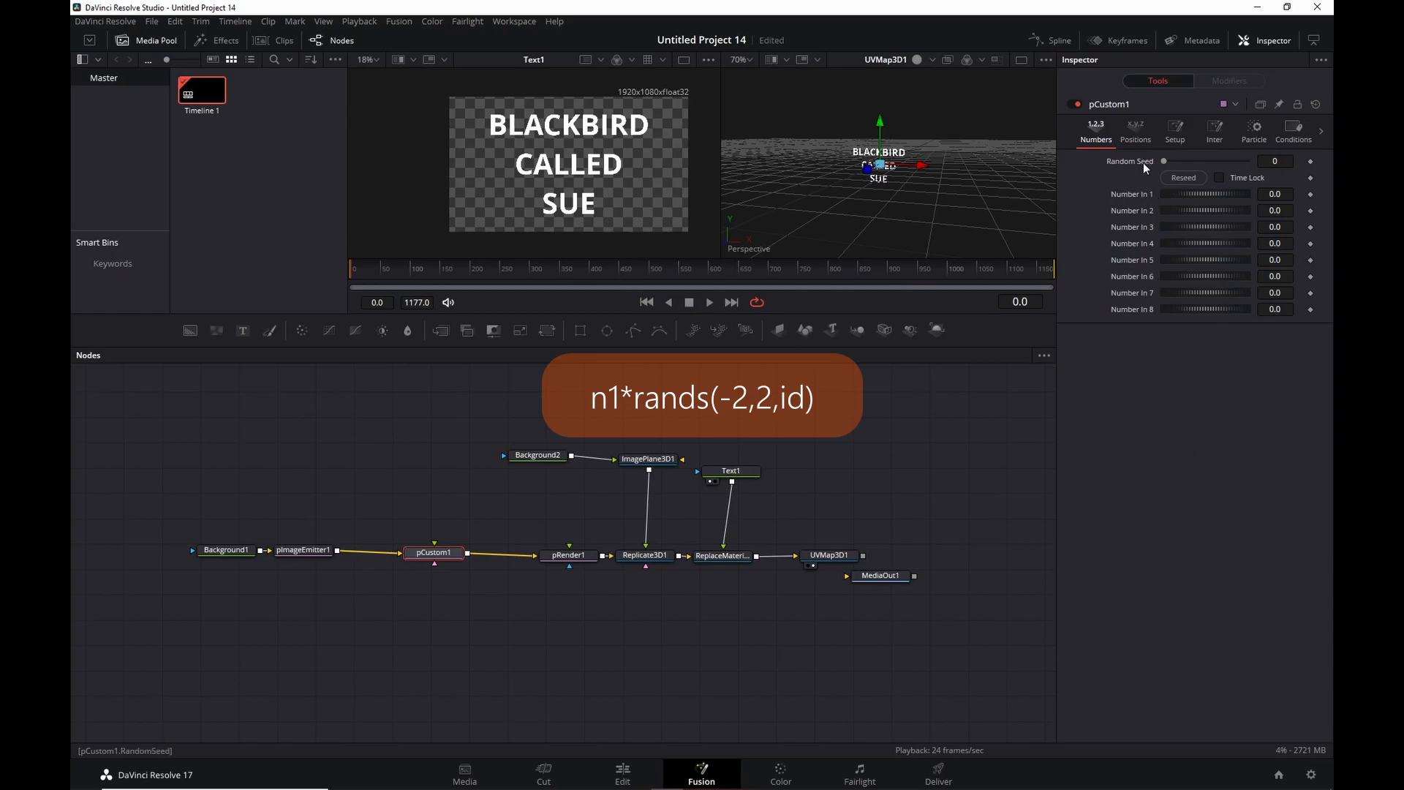
left_click_drag(1186, 190, 1274, 187)
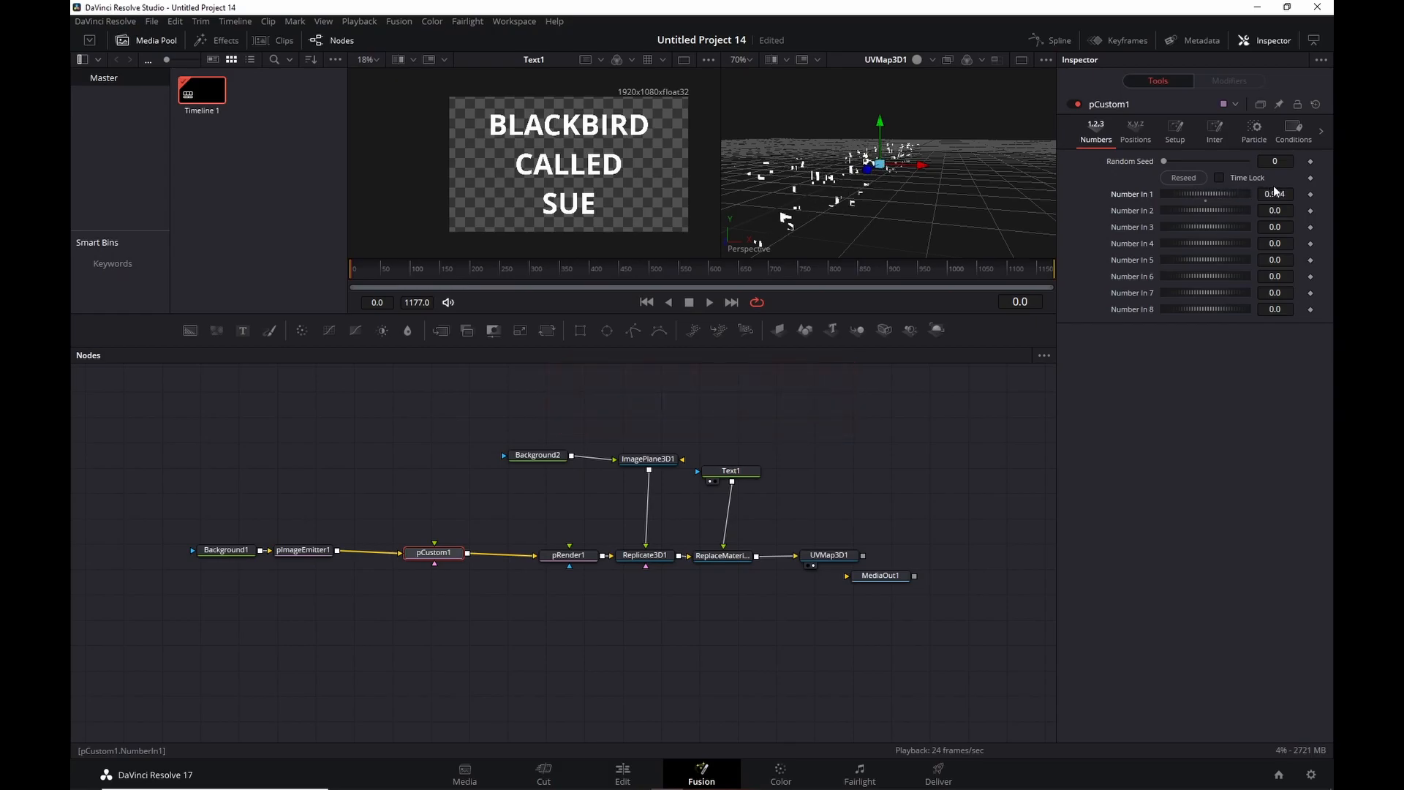
left_click(1254, 132)
left_click(1095, 133)
double_click(1130, 193)
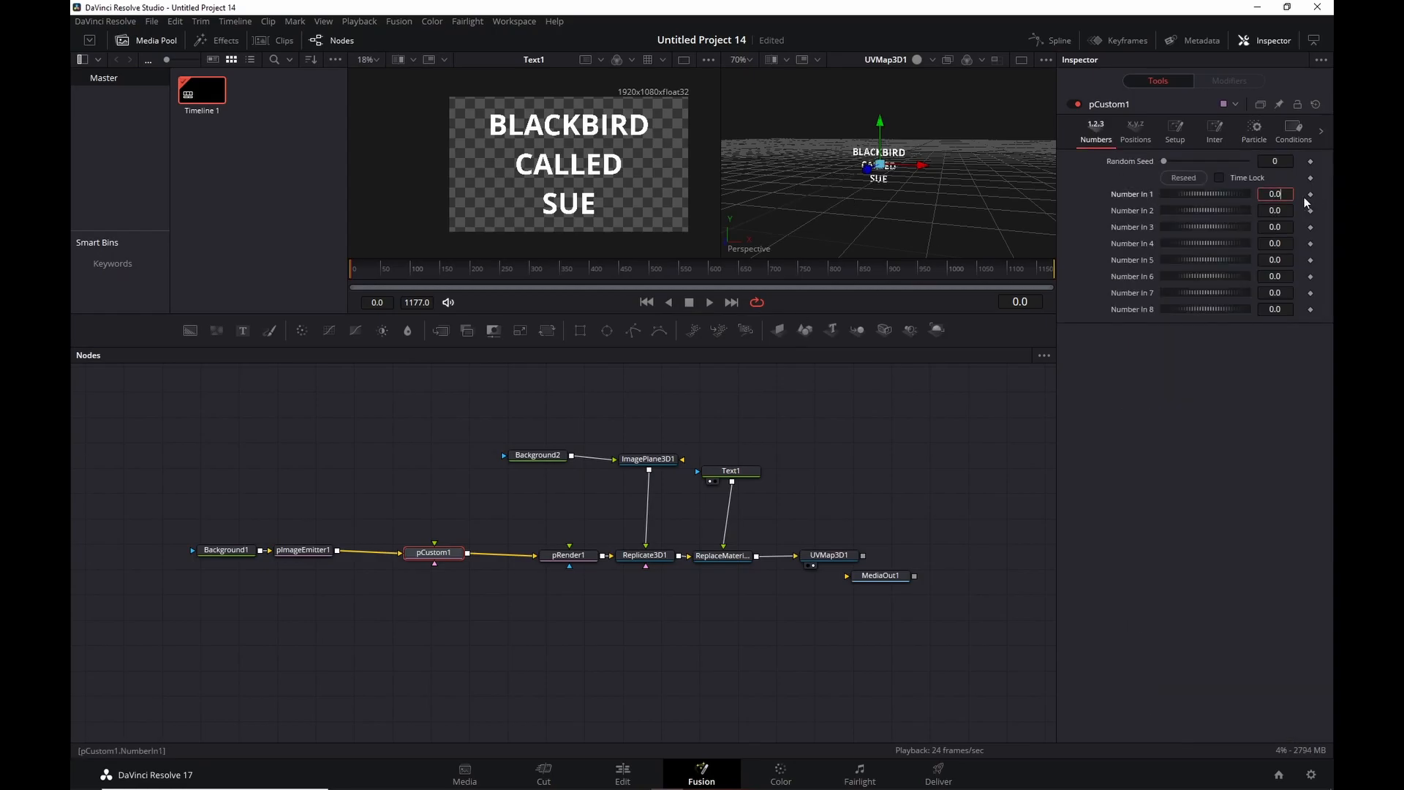
type("1")
key("Return")
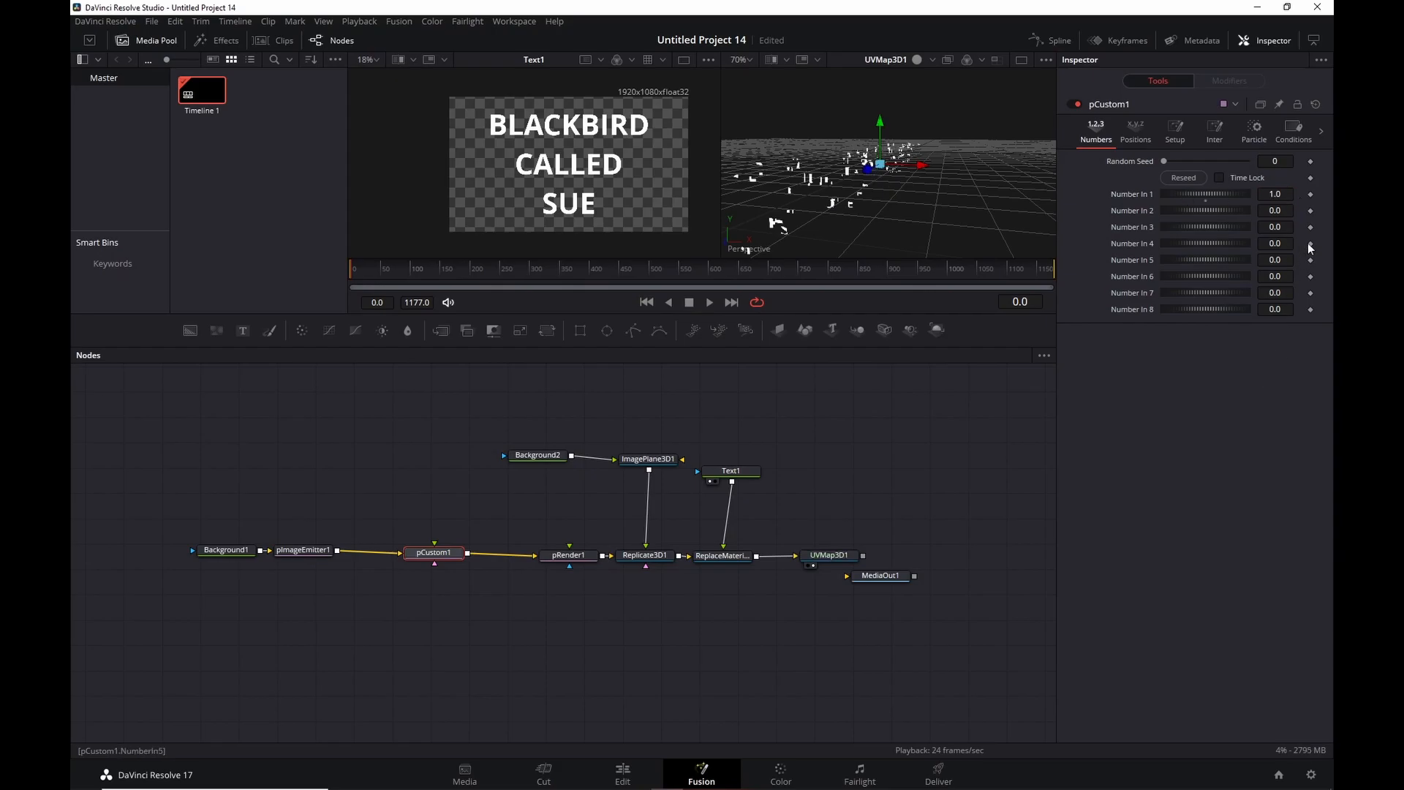
left_click(1310, 194)
left_click(397, 268)
left_click(386, 268)
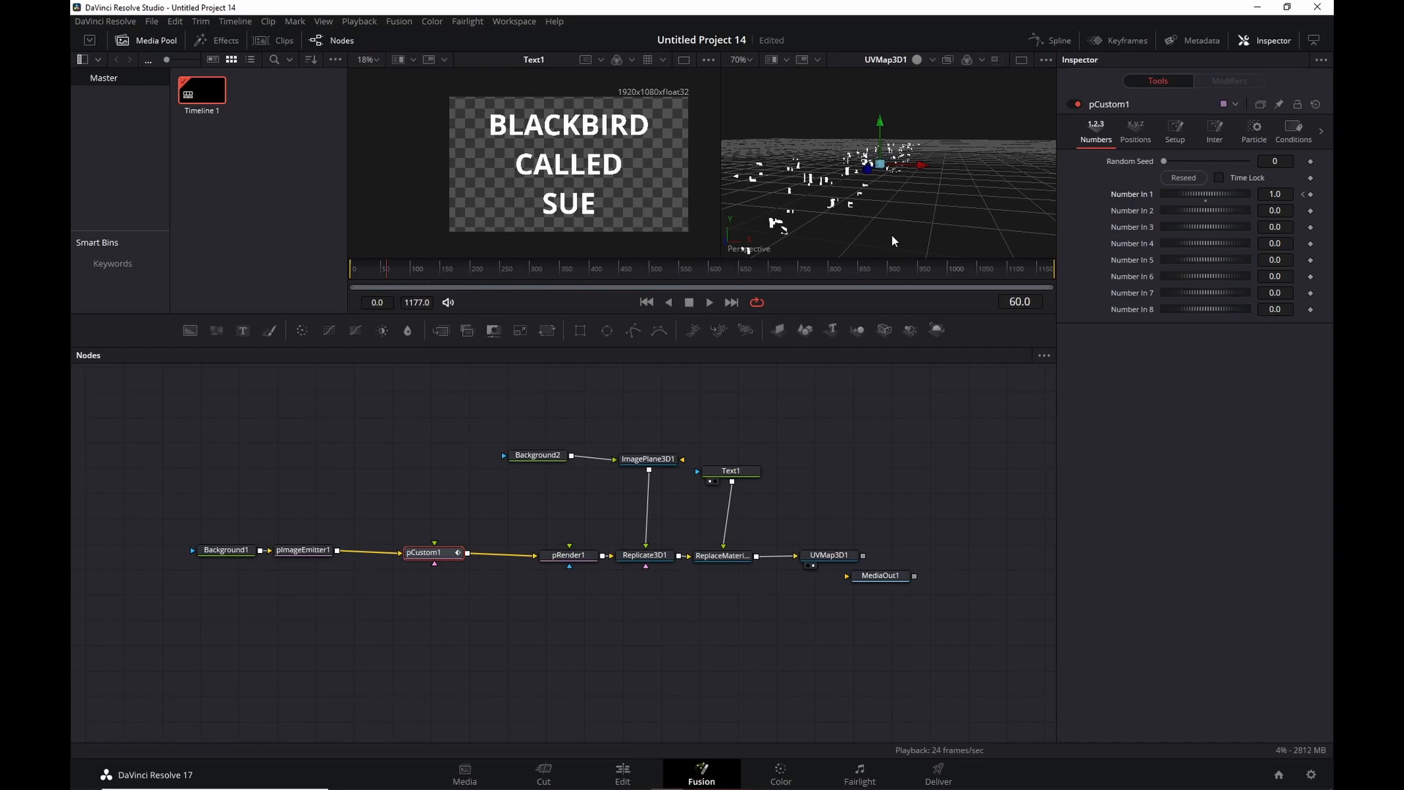
left_click(1274, 194)
key("Return")
left_click(646, 302)
left_click(710, 302)
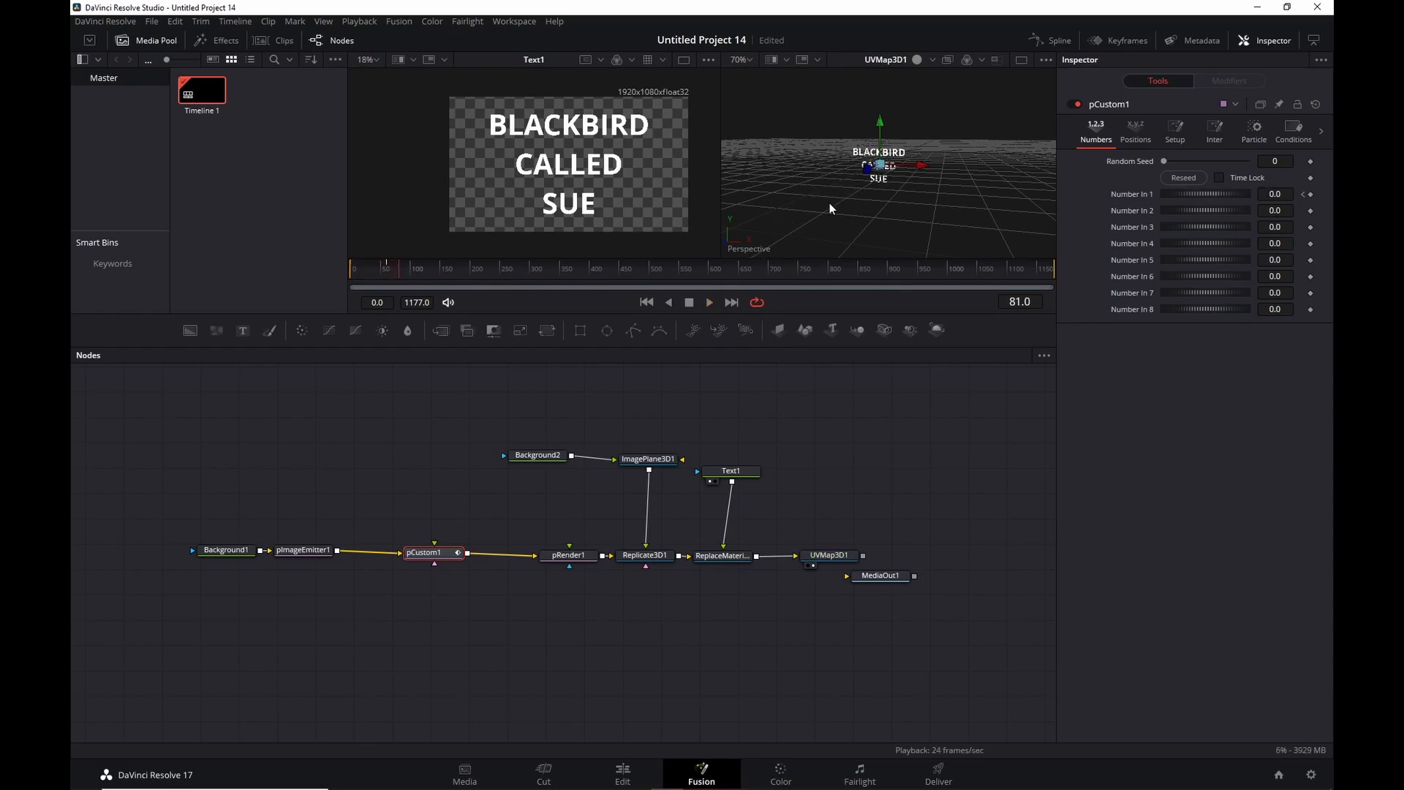
scroll(834, 204, "up", 2)
scroll(898, 144, "up", 6)
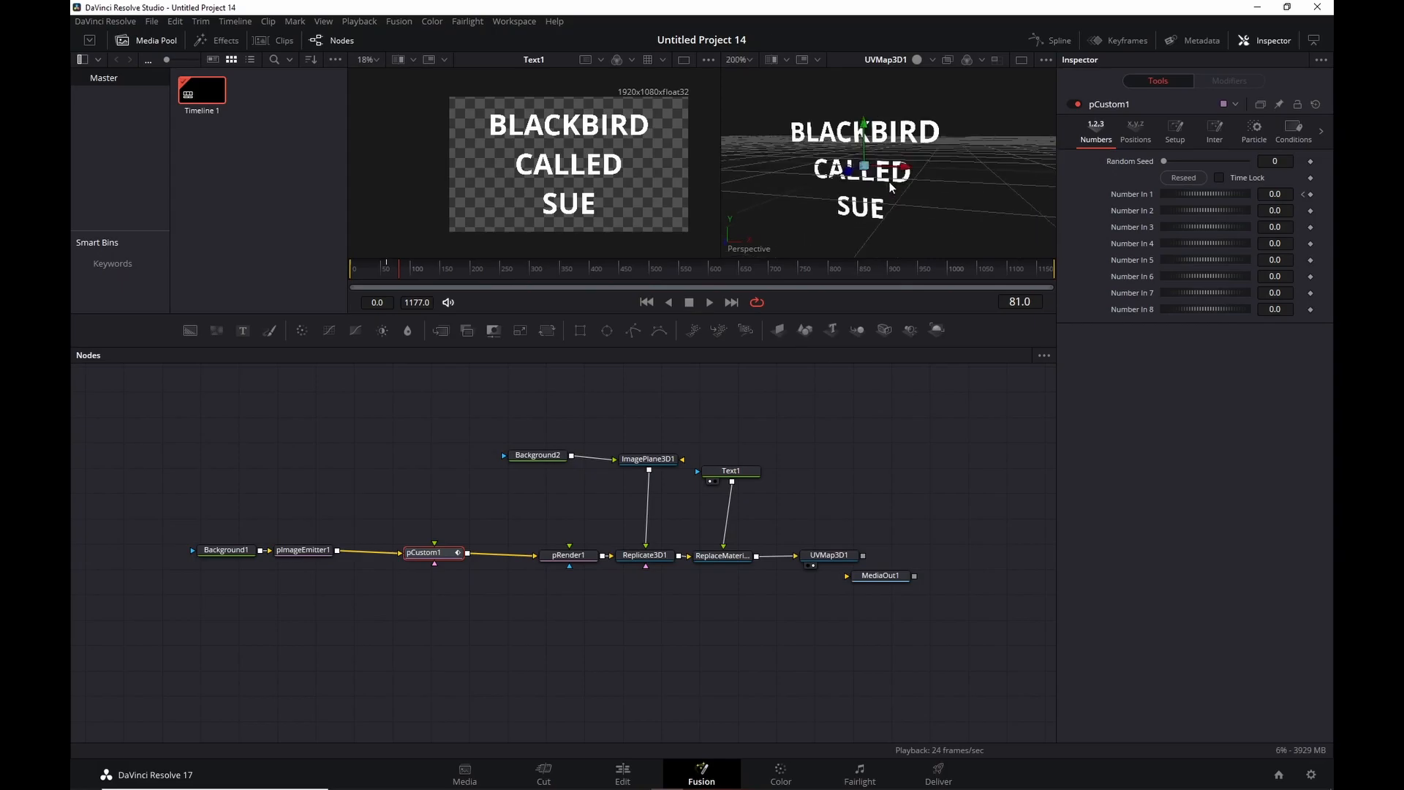
Set UVMap3D1's Ref Time to 70.
left_click(832, 554)
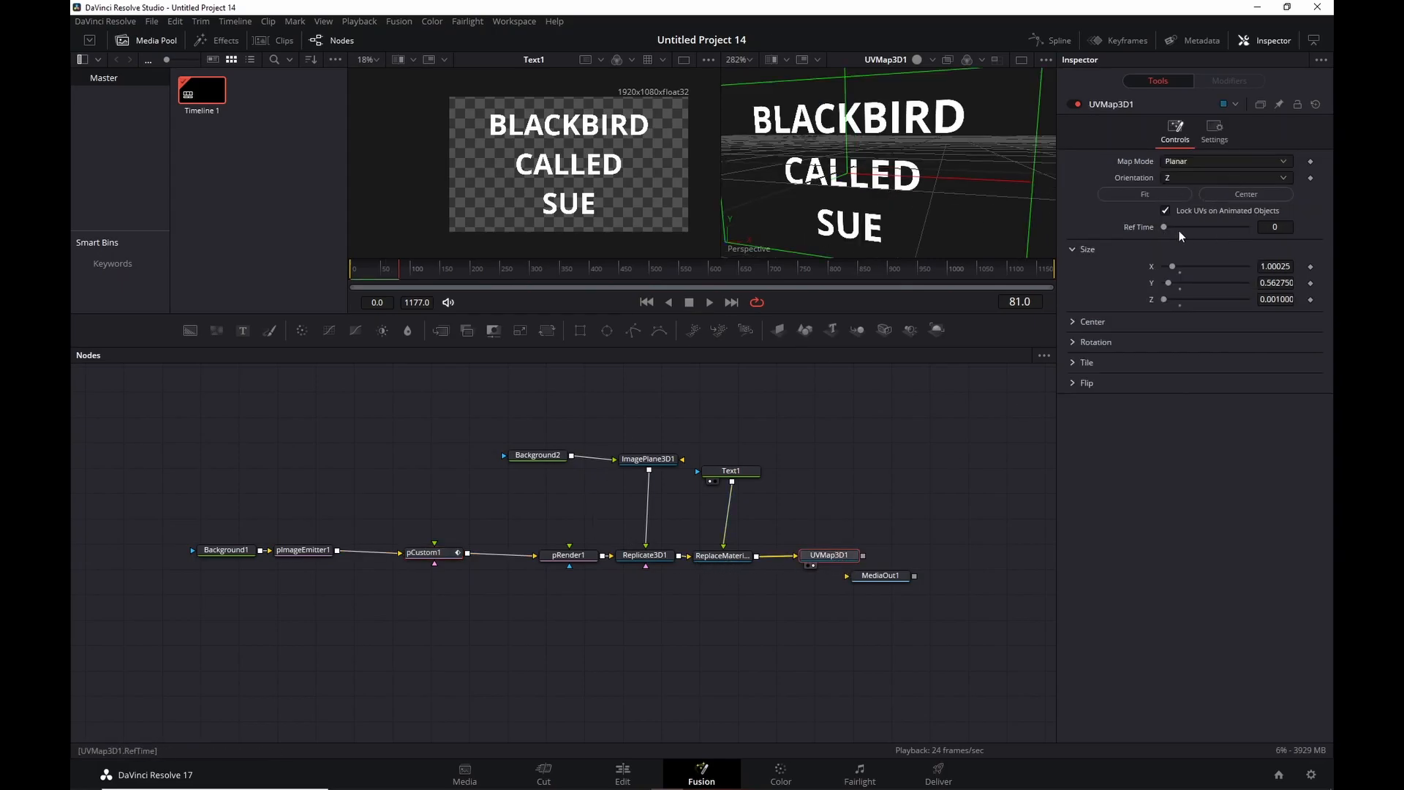
left_click(1287, 224)
type("70")
key("Tab")
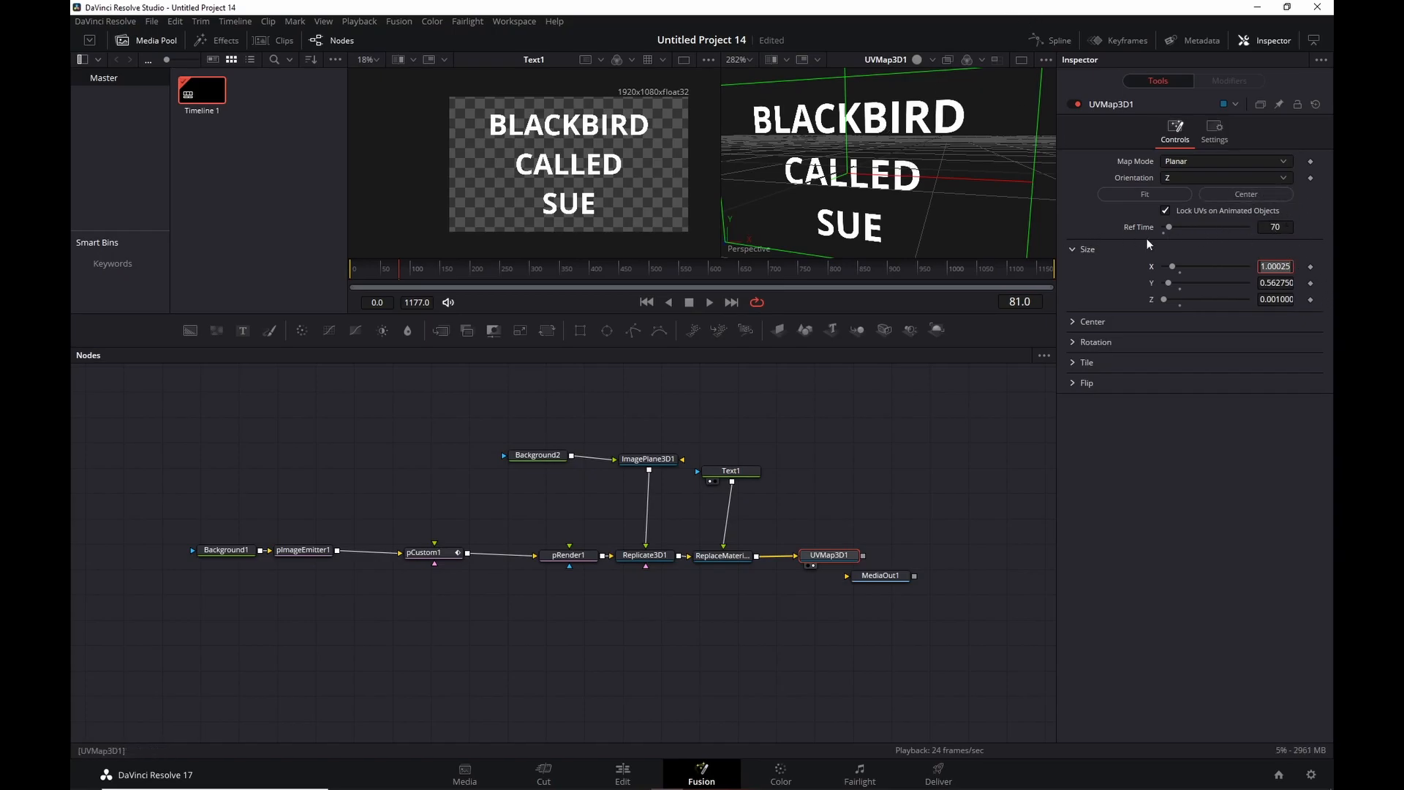
Return to frame 0, zoom out the 3D view, and select pCustom1.
left_click(646, 302)
key("ctrl+1")
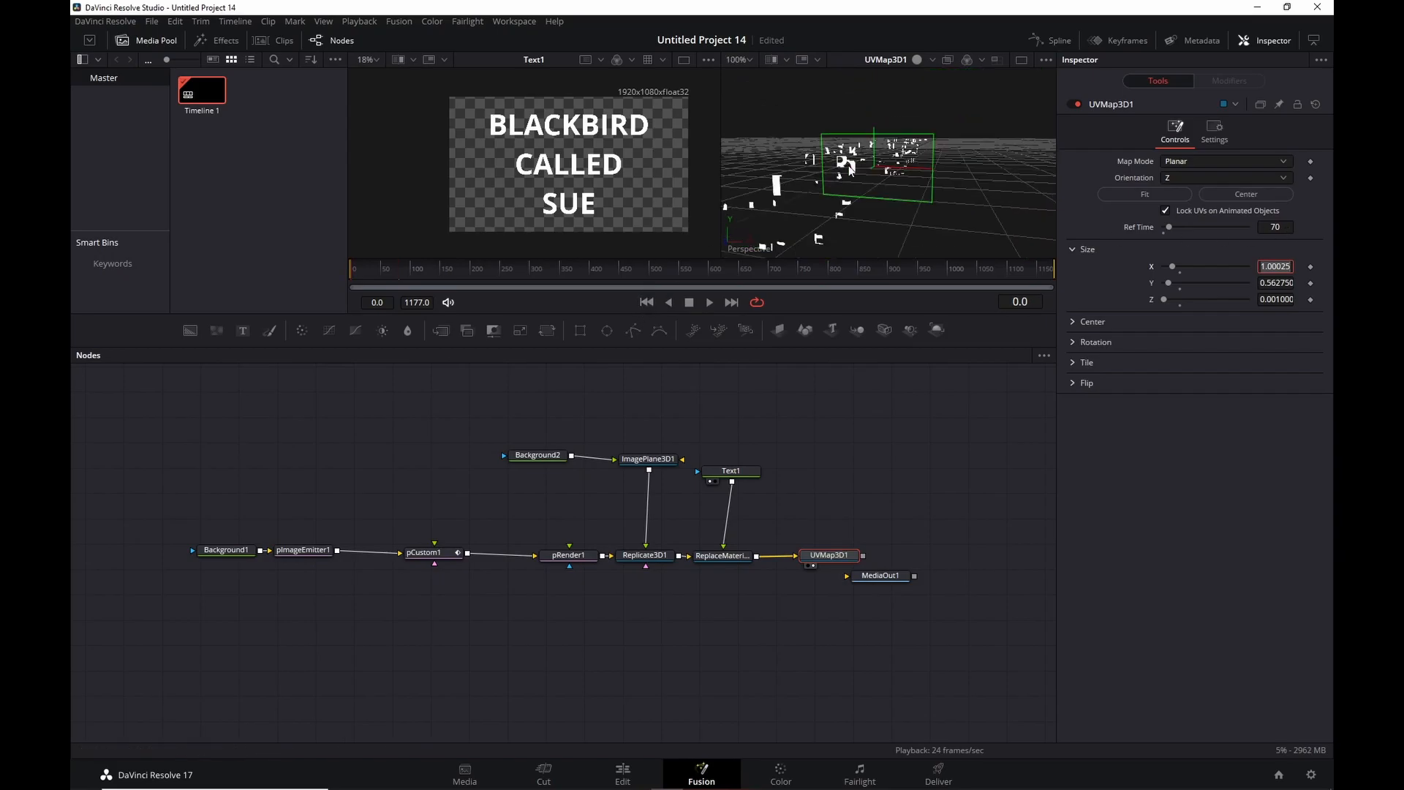
key("minus")
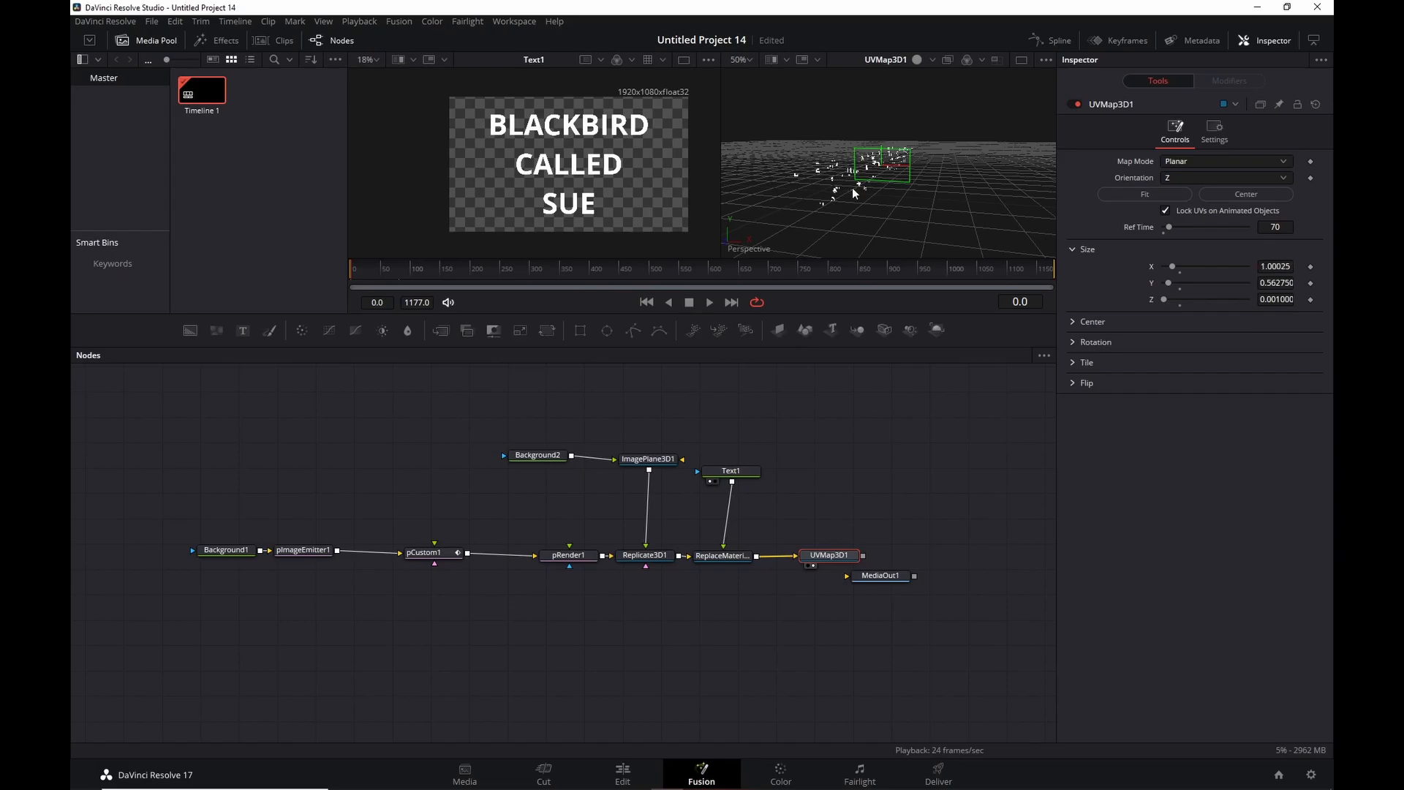
scroll(871, 179, "up", 5)
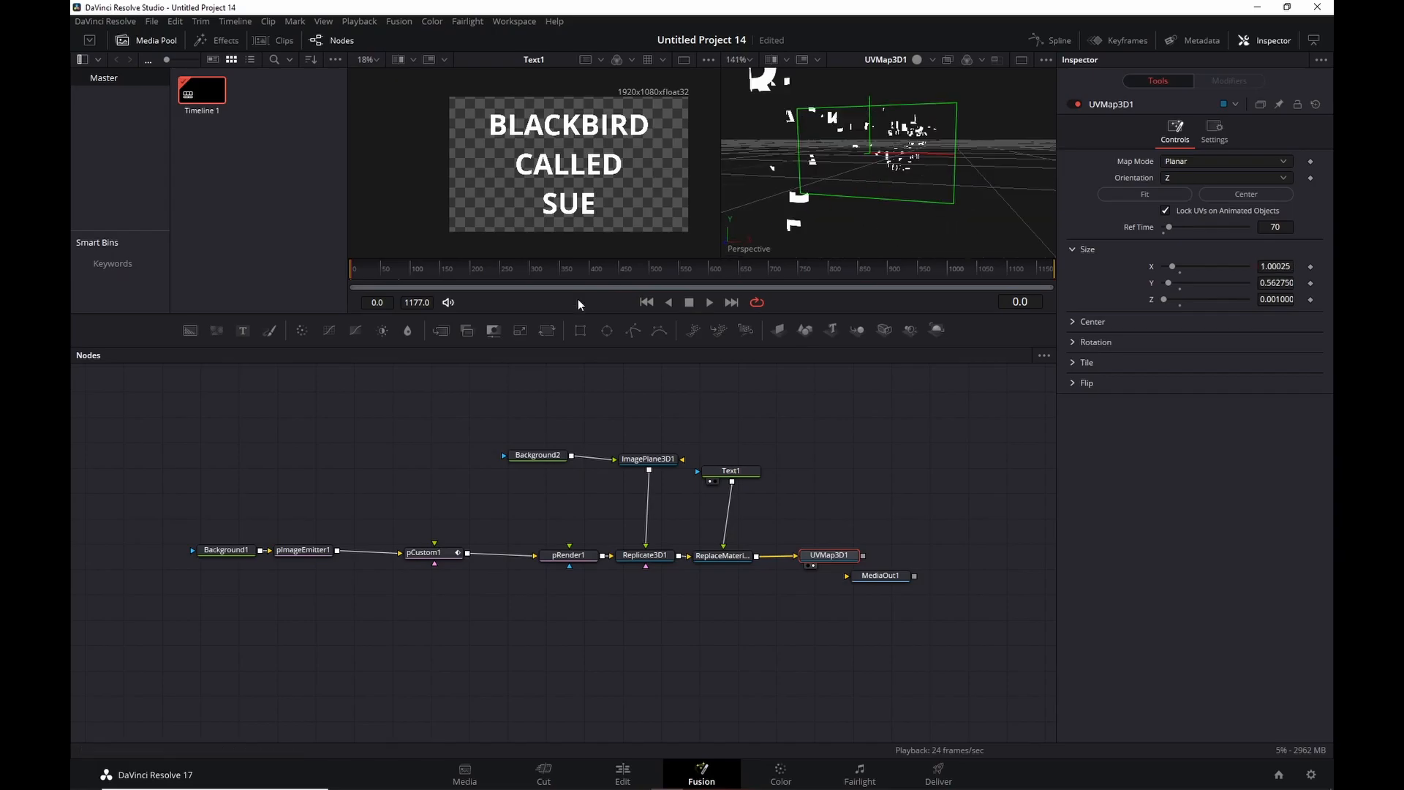
left_click(444, 553)
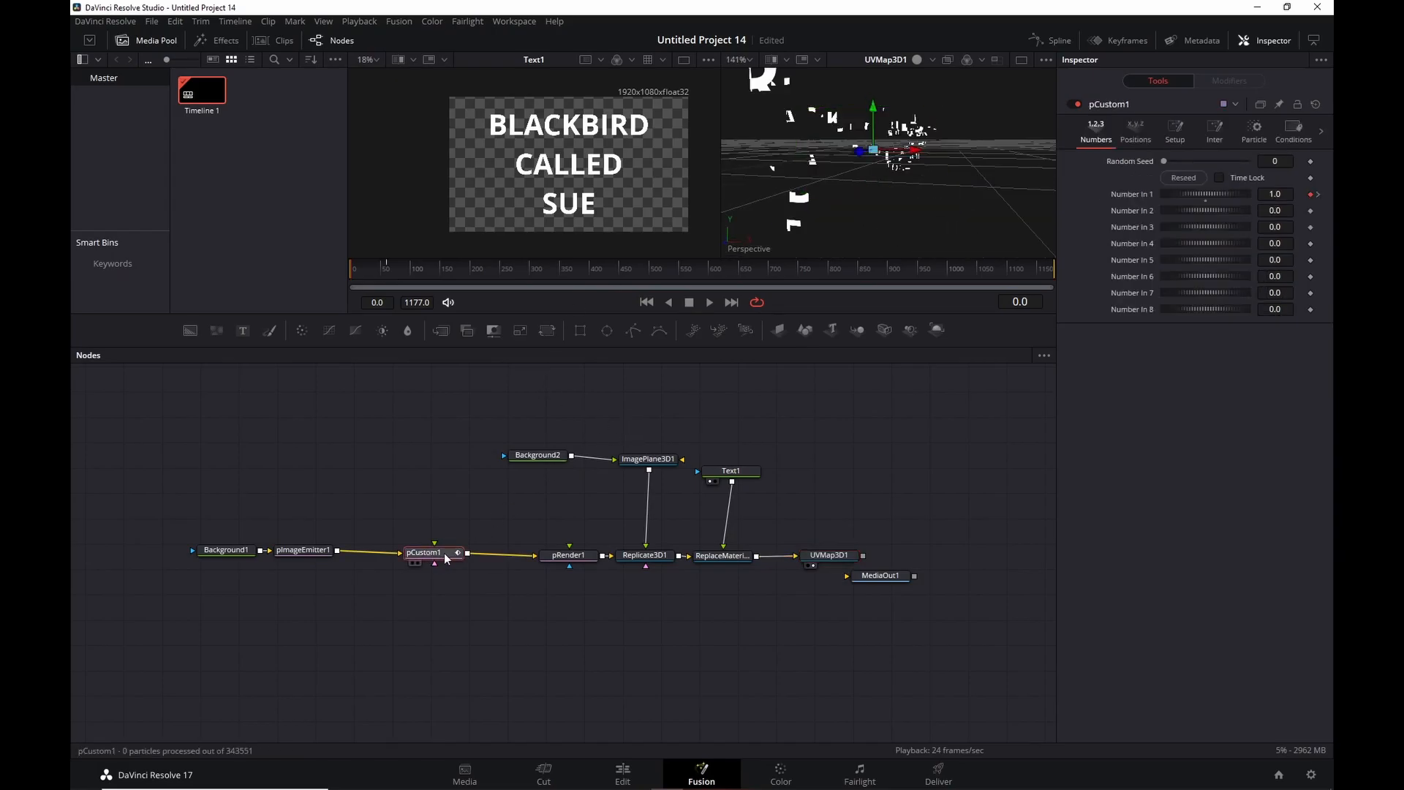
Set pCustom1's Rotation X expression to n1*rands(-360,360,id*2).
left_click(1262, 142)
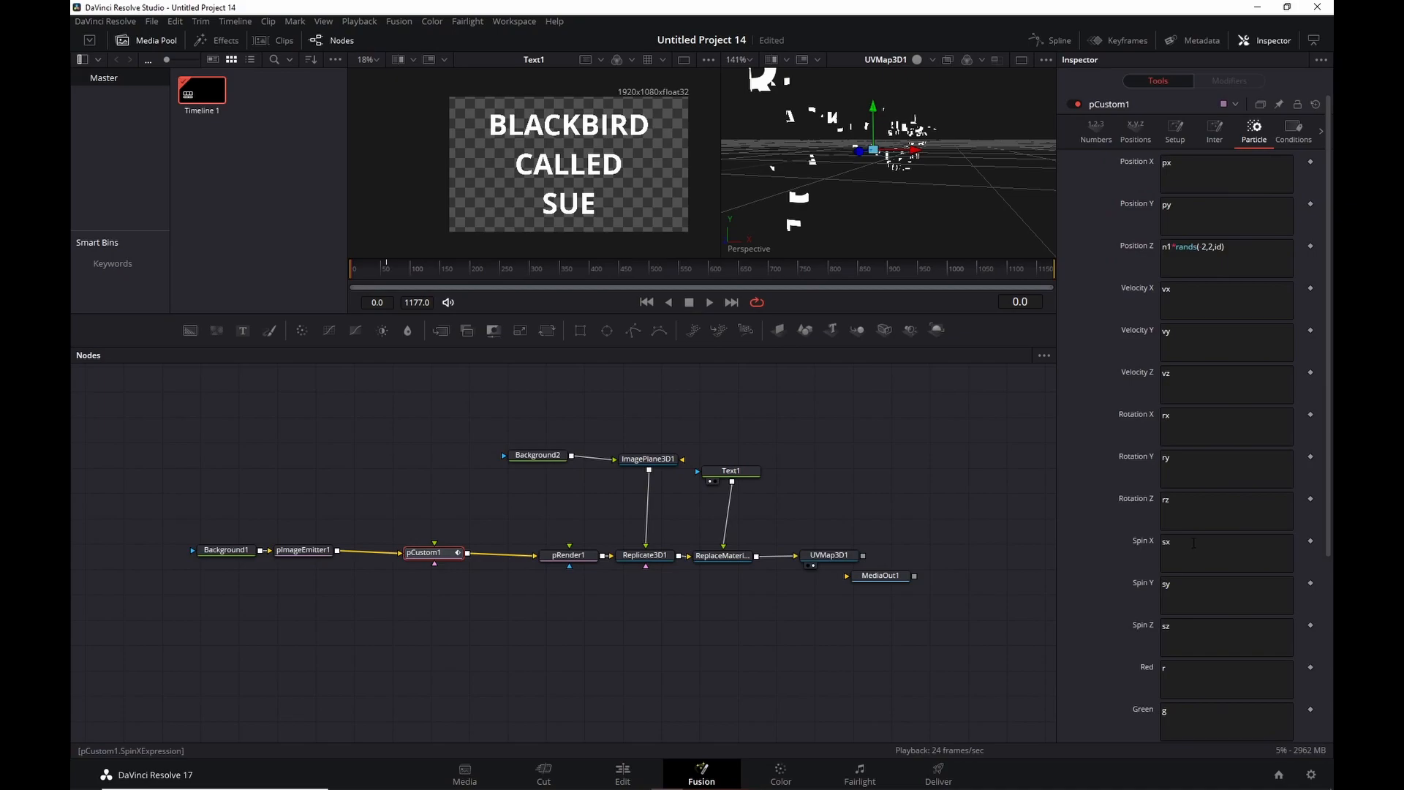
left_click(1196, 420)
key("BackSpace")
type("ands(")
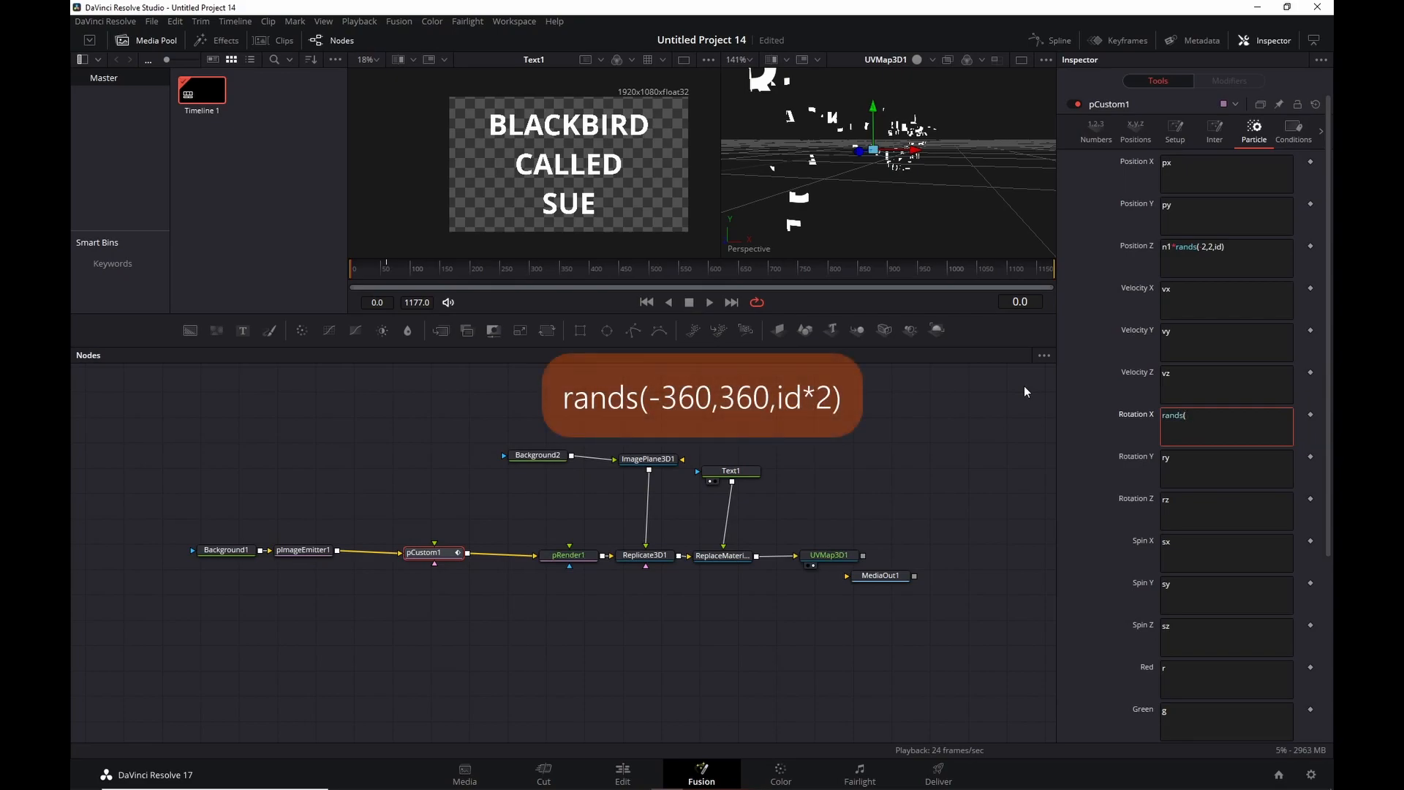
type("-360")
type(",360")
type(",")
type("id*")
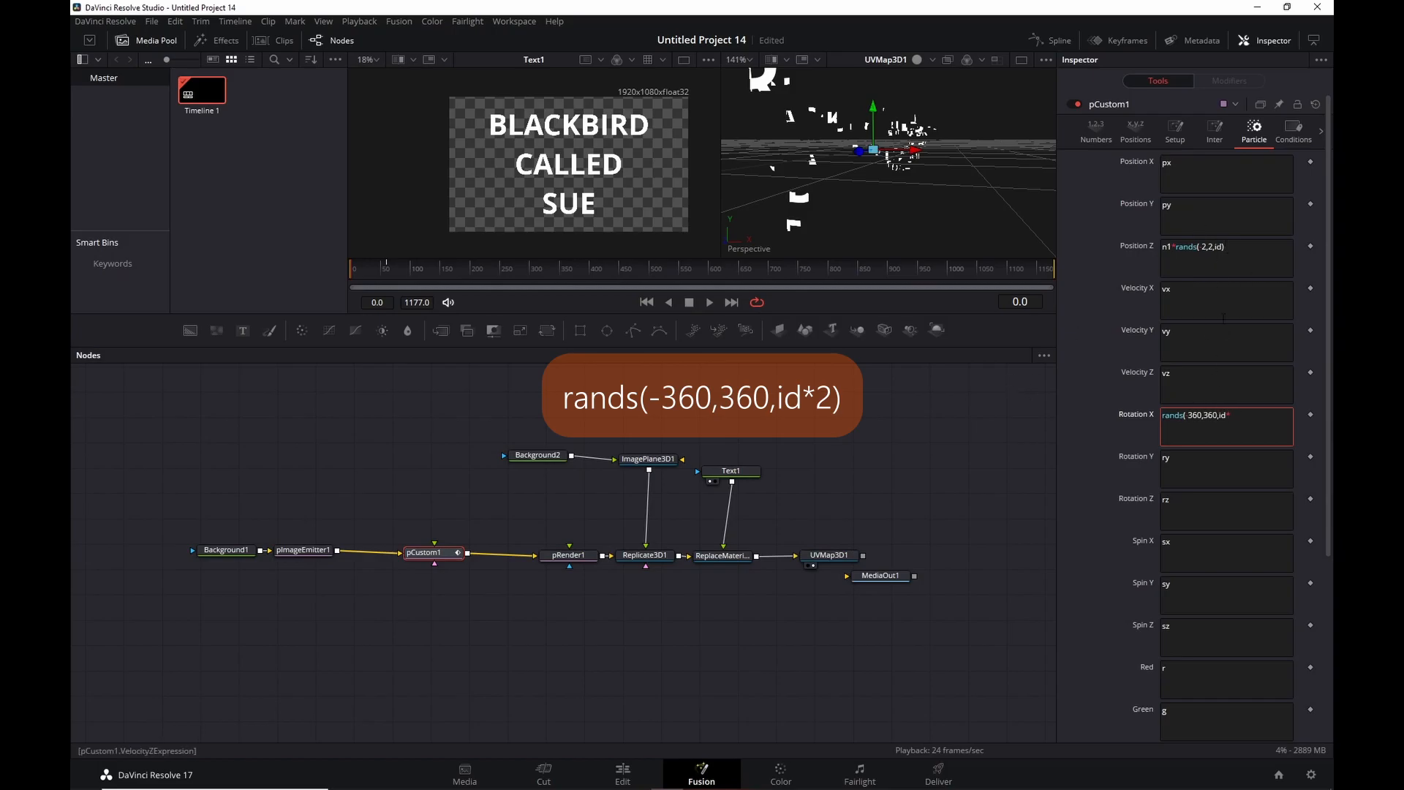
type("2)")
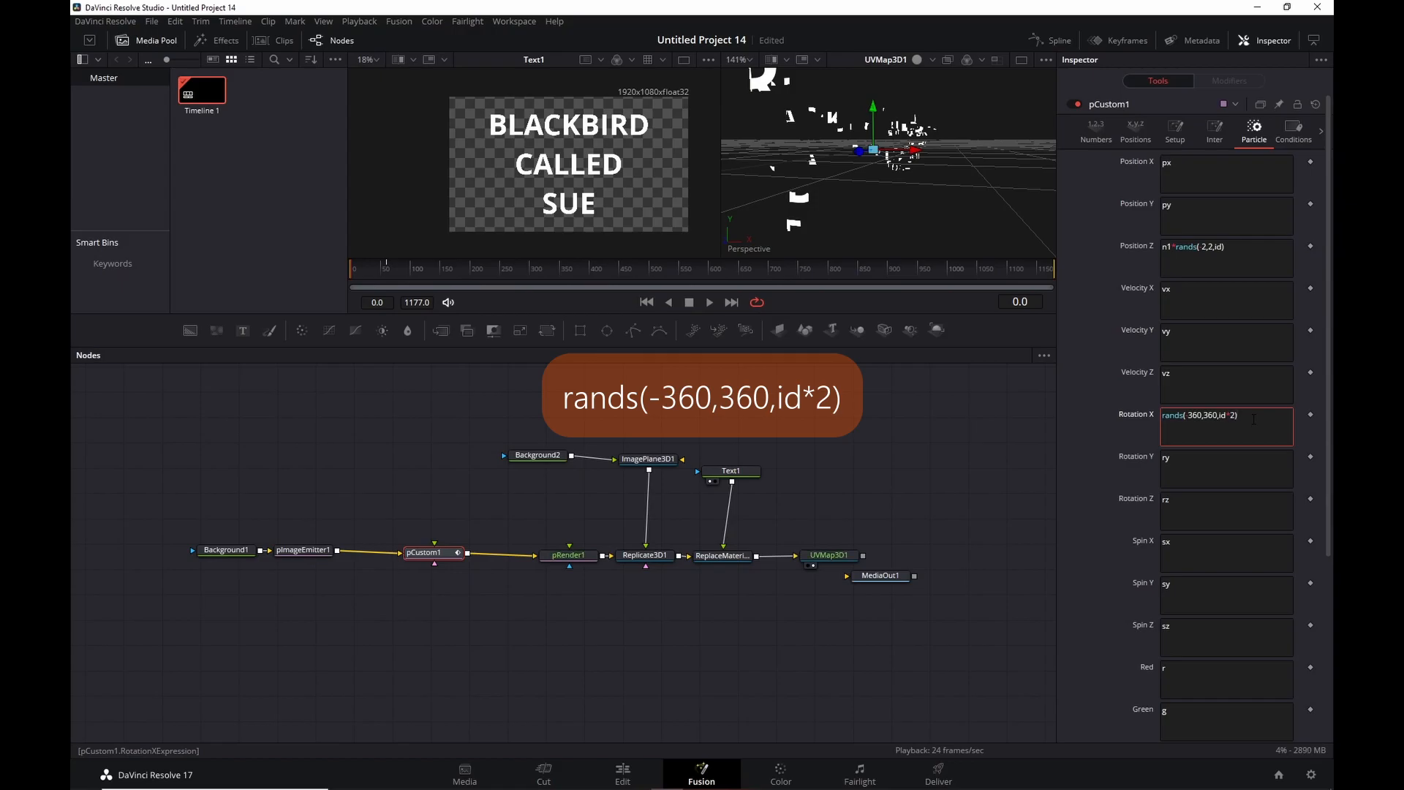
left_click(710, 301)
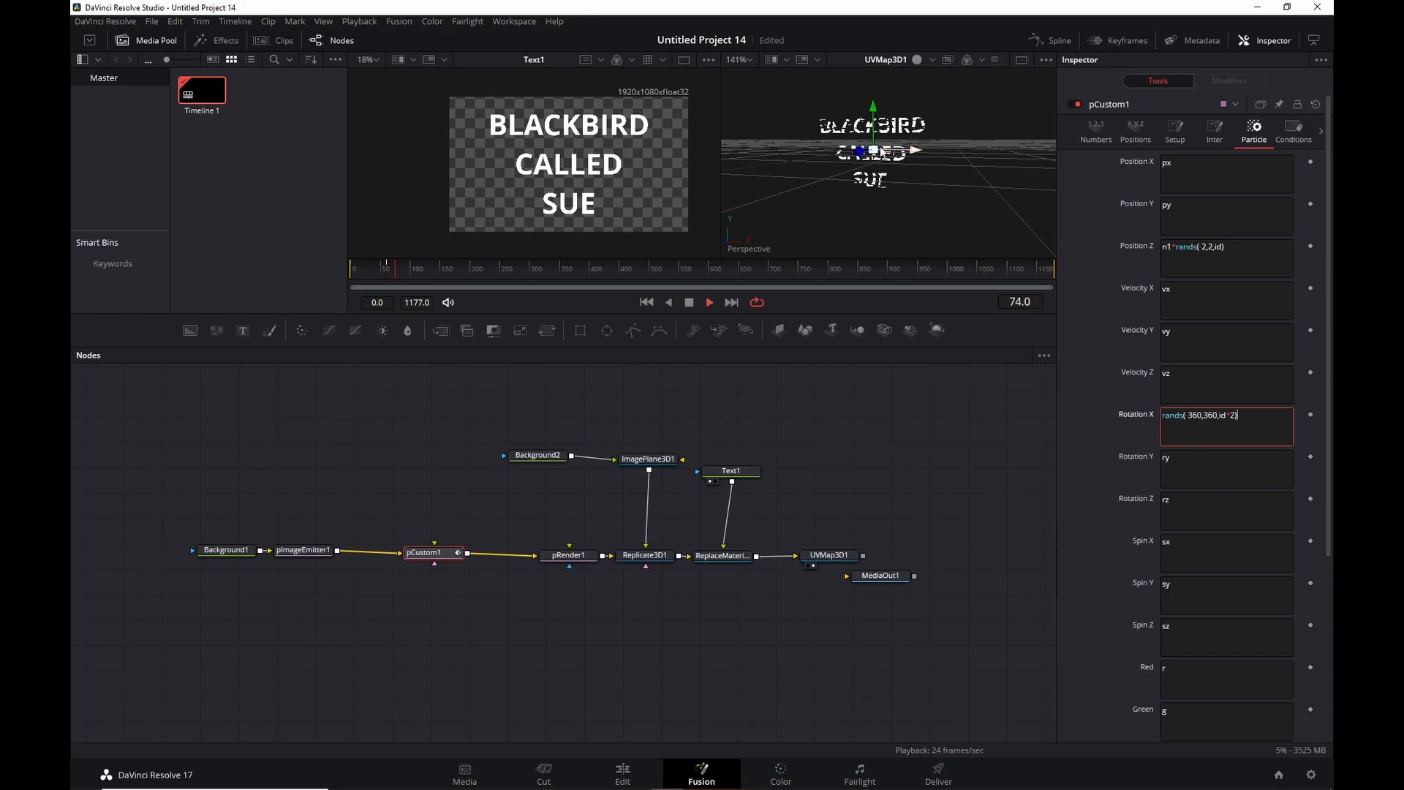
scroll(883, 144, "up", 5)
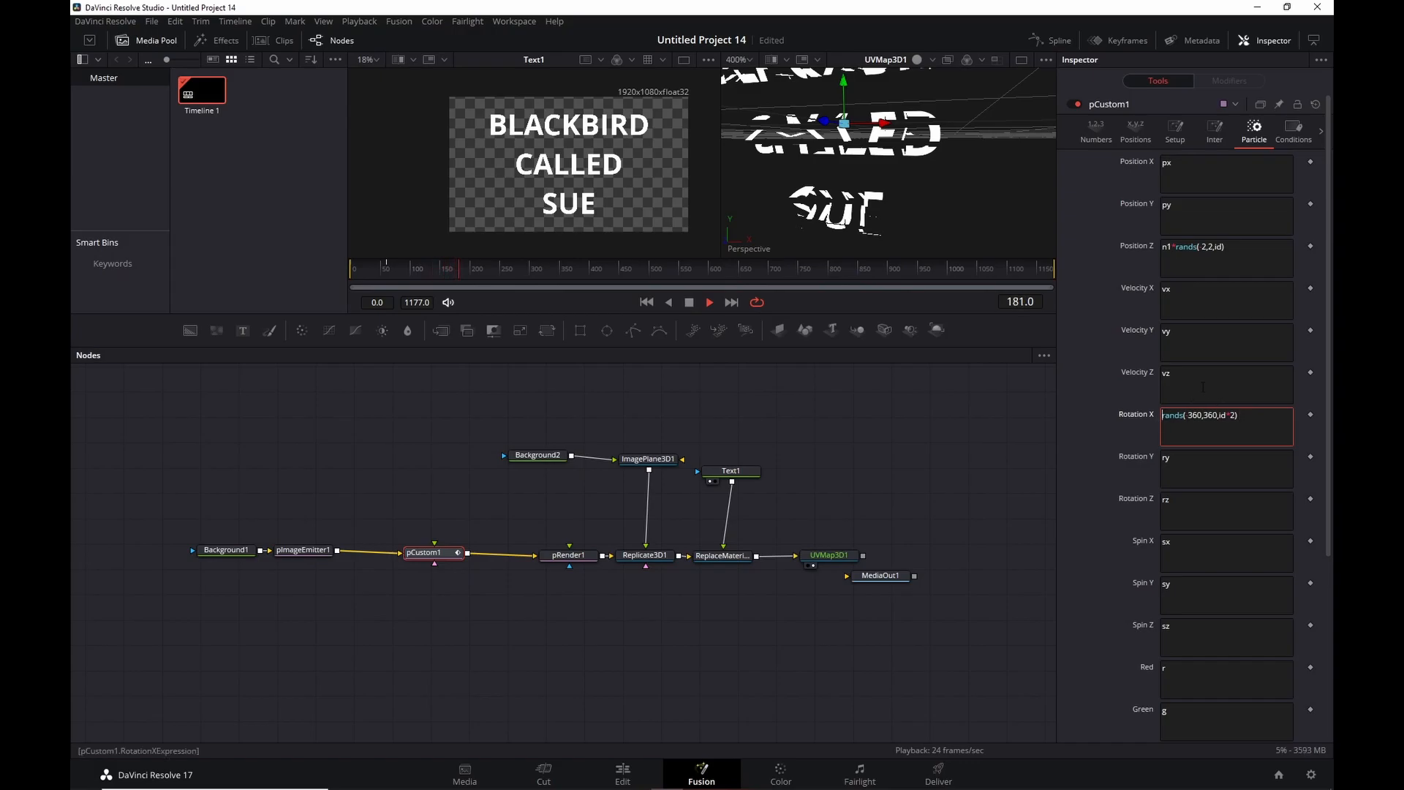
left_click(689, 303)
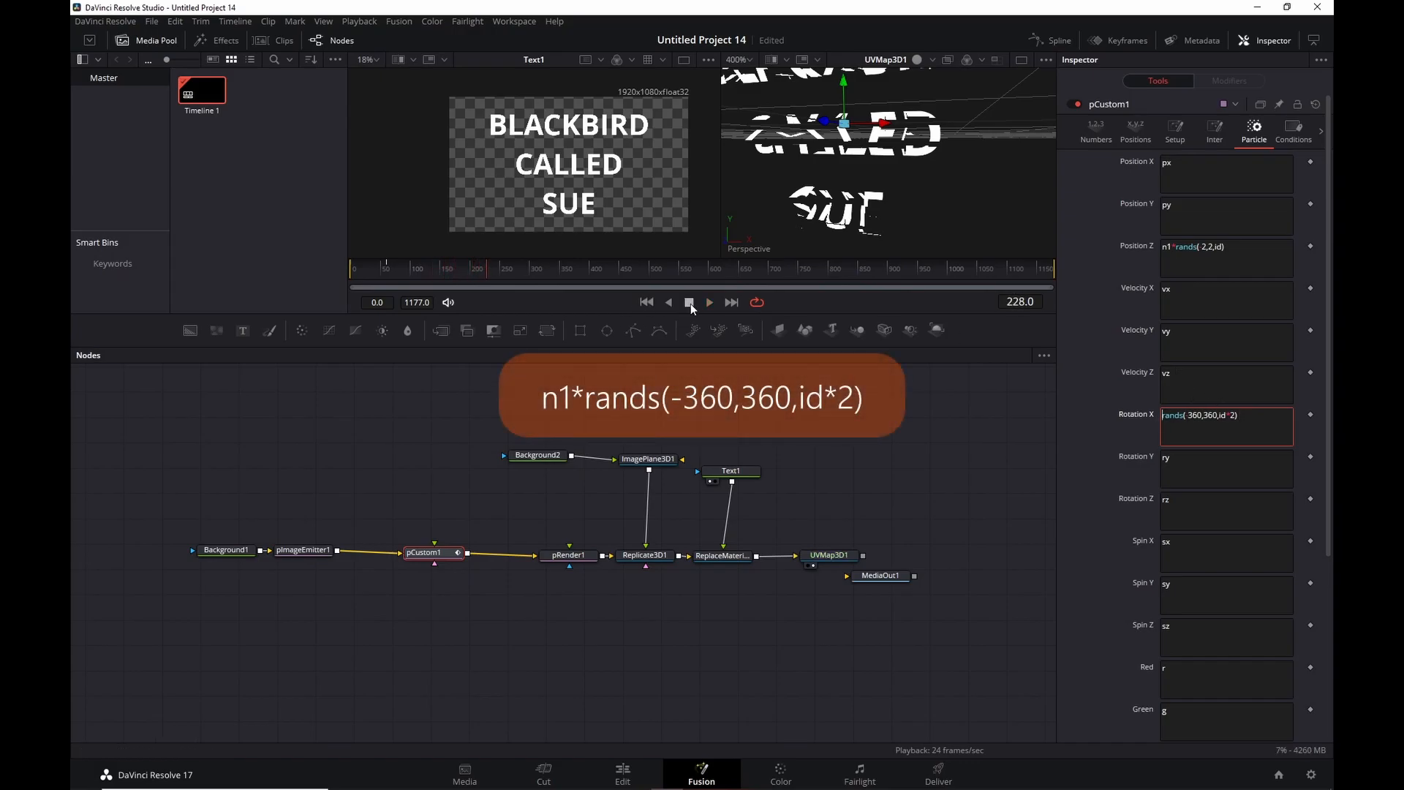
type("n1*")
Play the tumbling tile animation from the start and stop at frame 70.
left_click(646, 302)
left_click(708, 302)
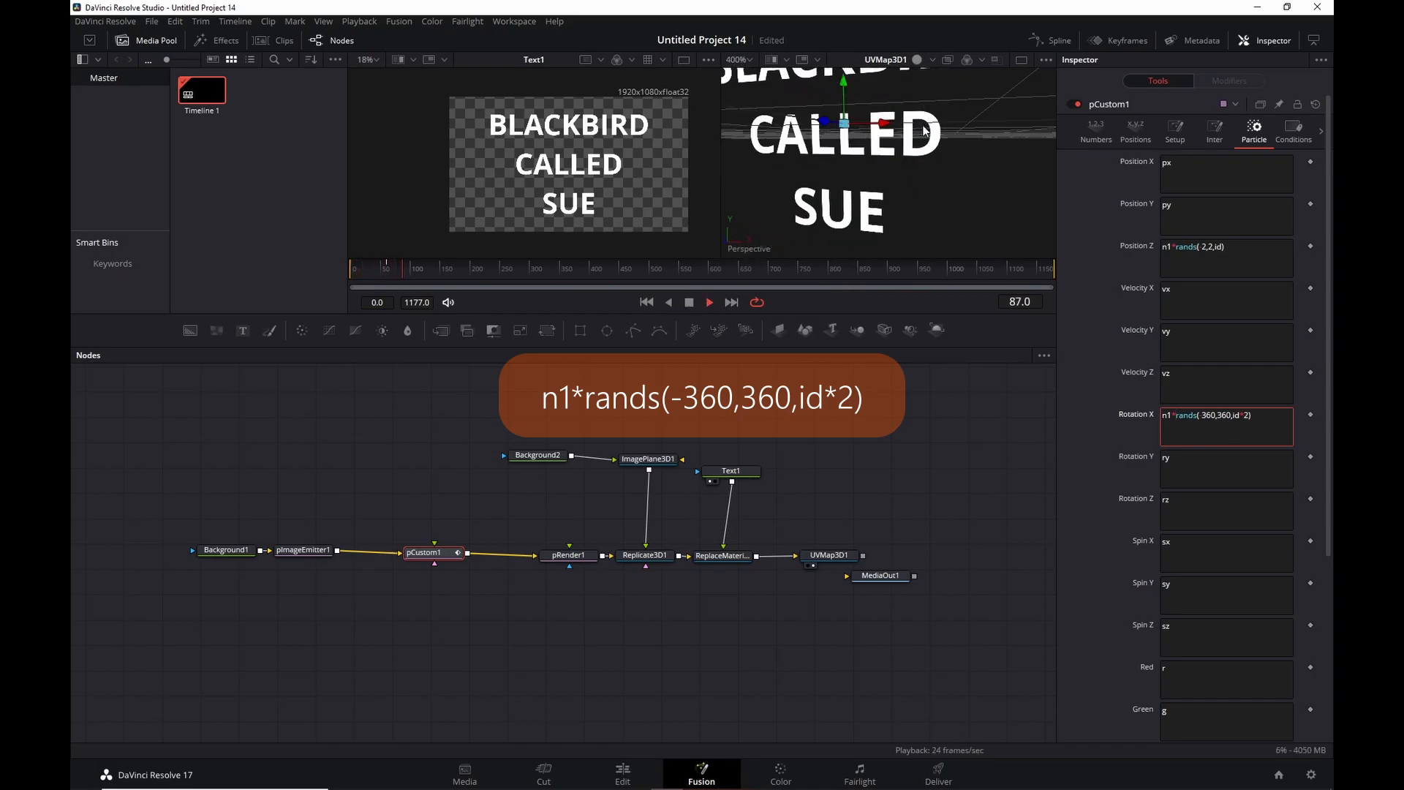
scroll(925, 130, "down", 2)
left_click(646, 302)
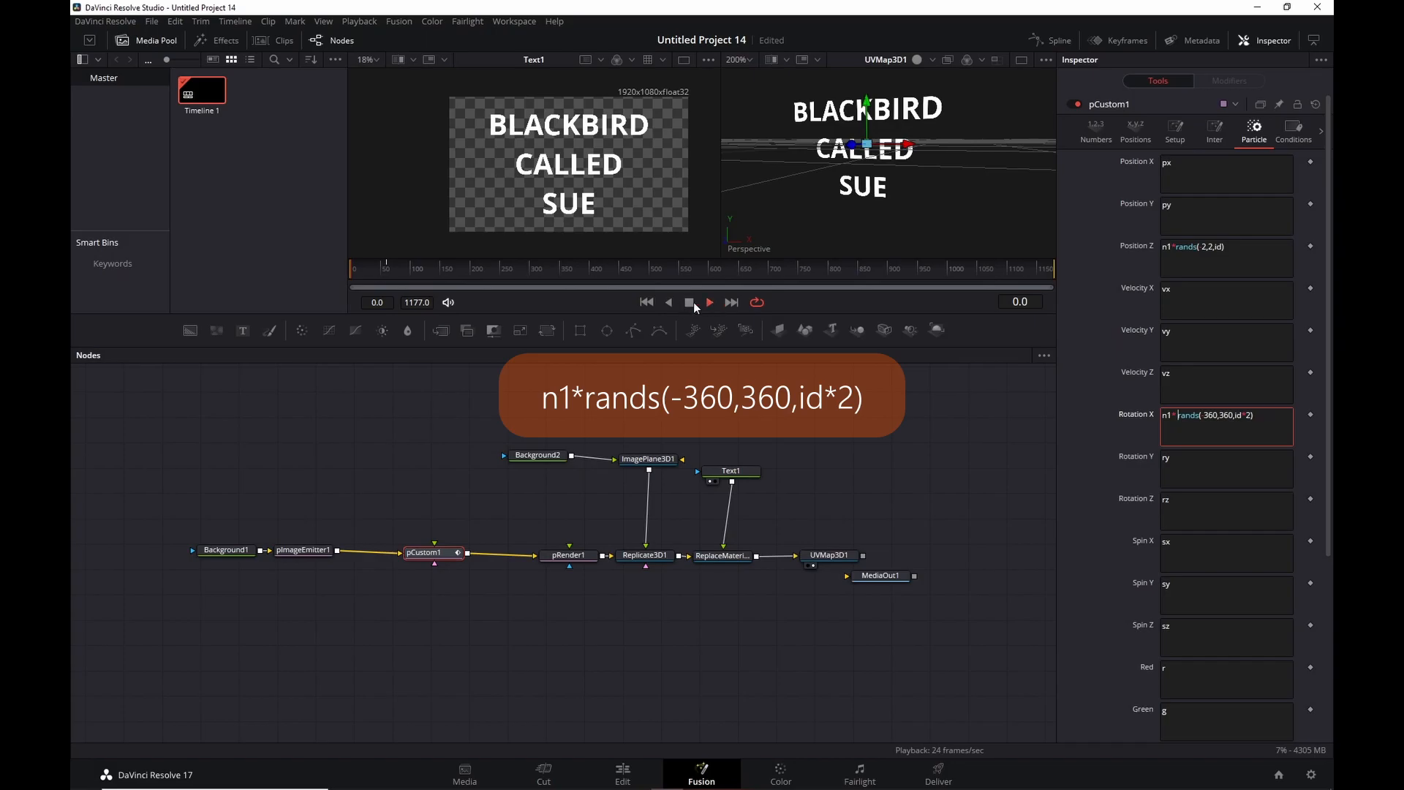
left_click(690, 302)
left_click(710, 302)
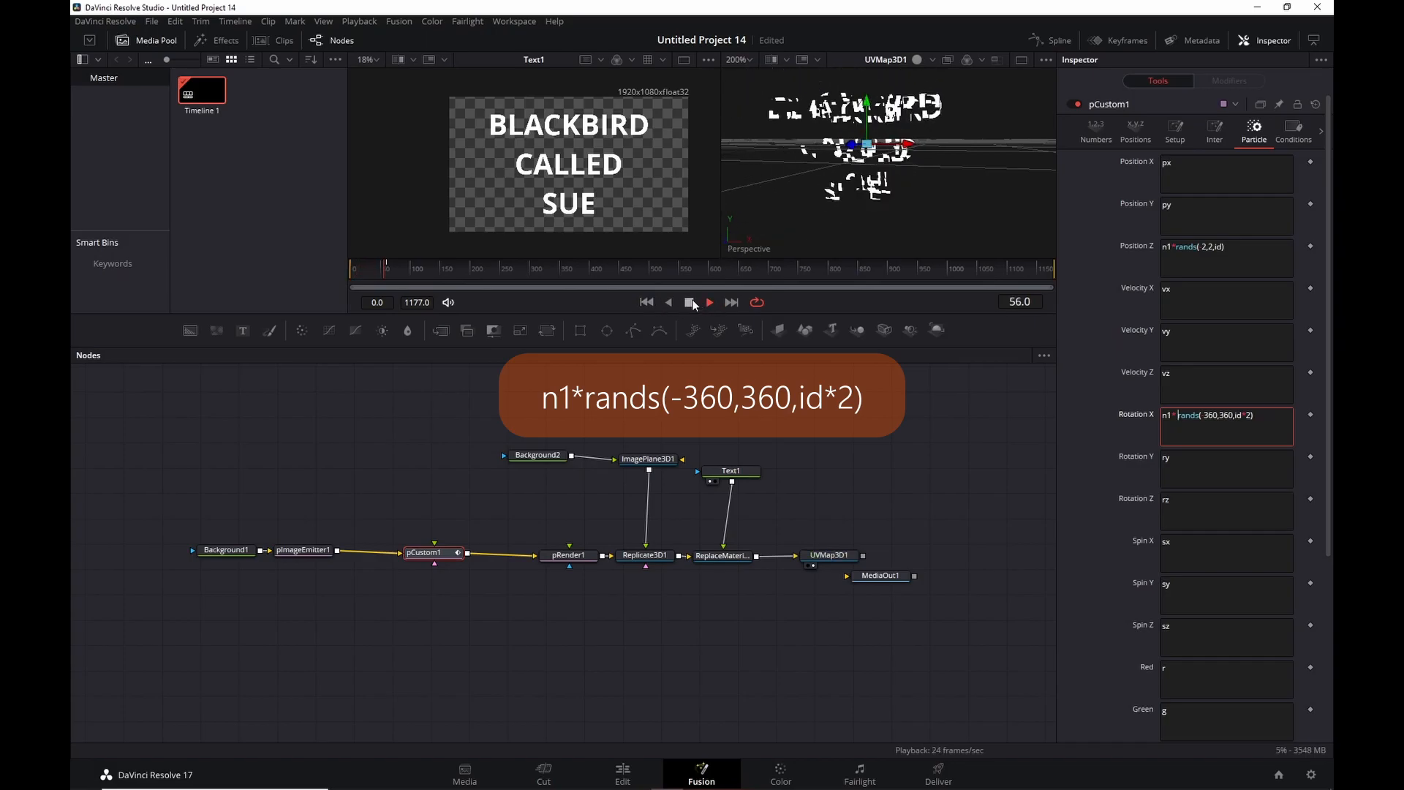
left_click(689, 301)
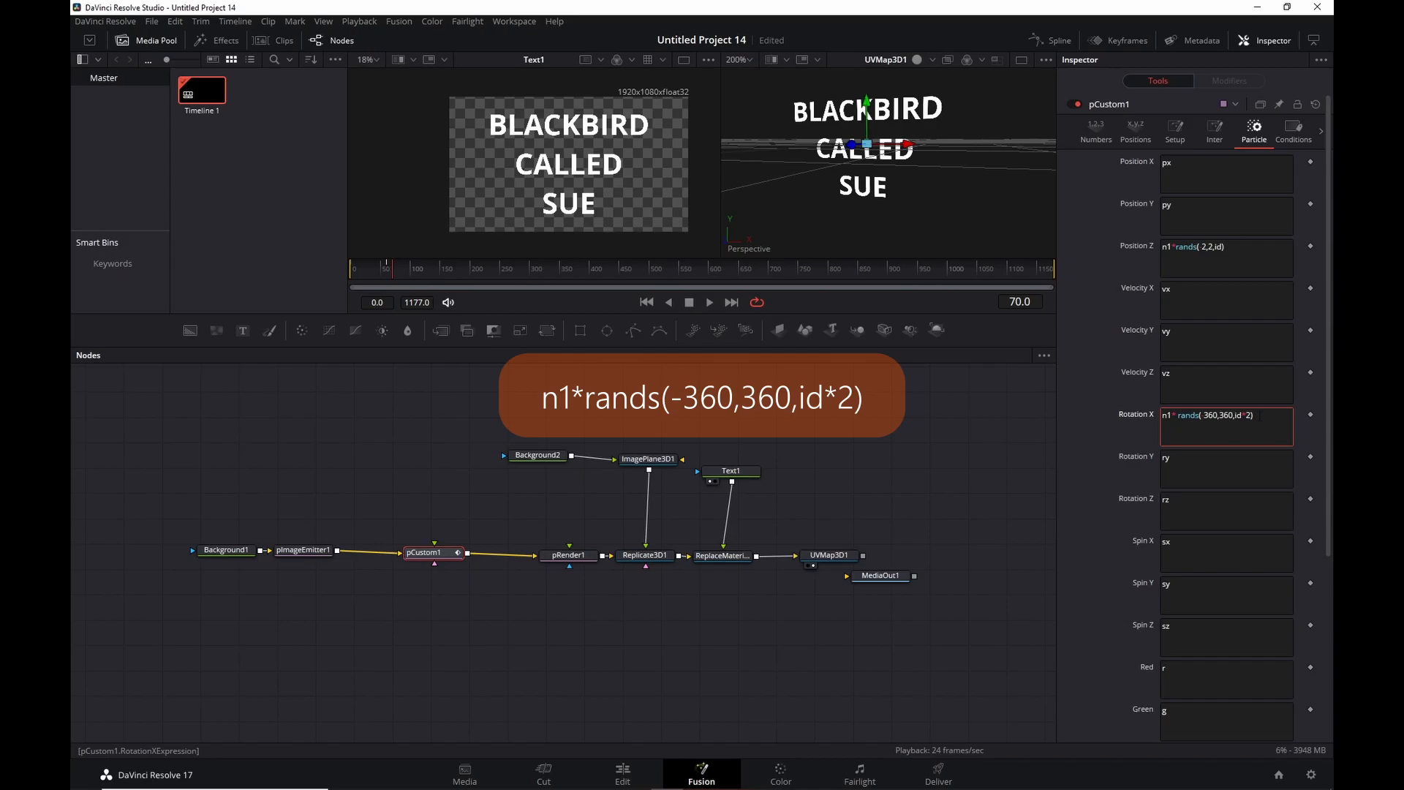
Look over the Rotation Y and Rotation X expressions and save the project.
left_click(1188, 460)
left_click_drag(1188, 460, 1154, 458)
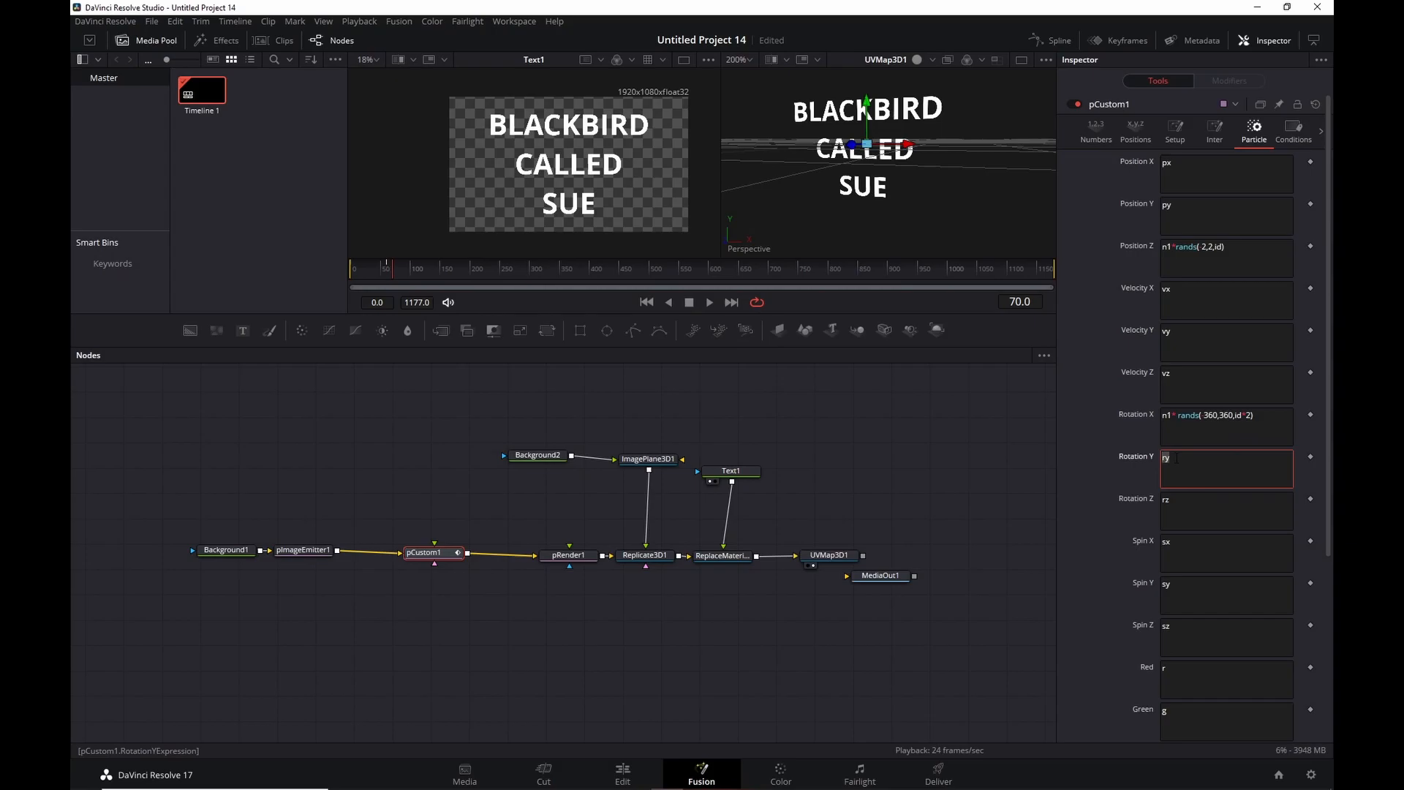
left_click_drag(1246, 416, 1233, 416)
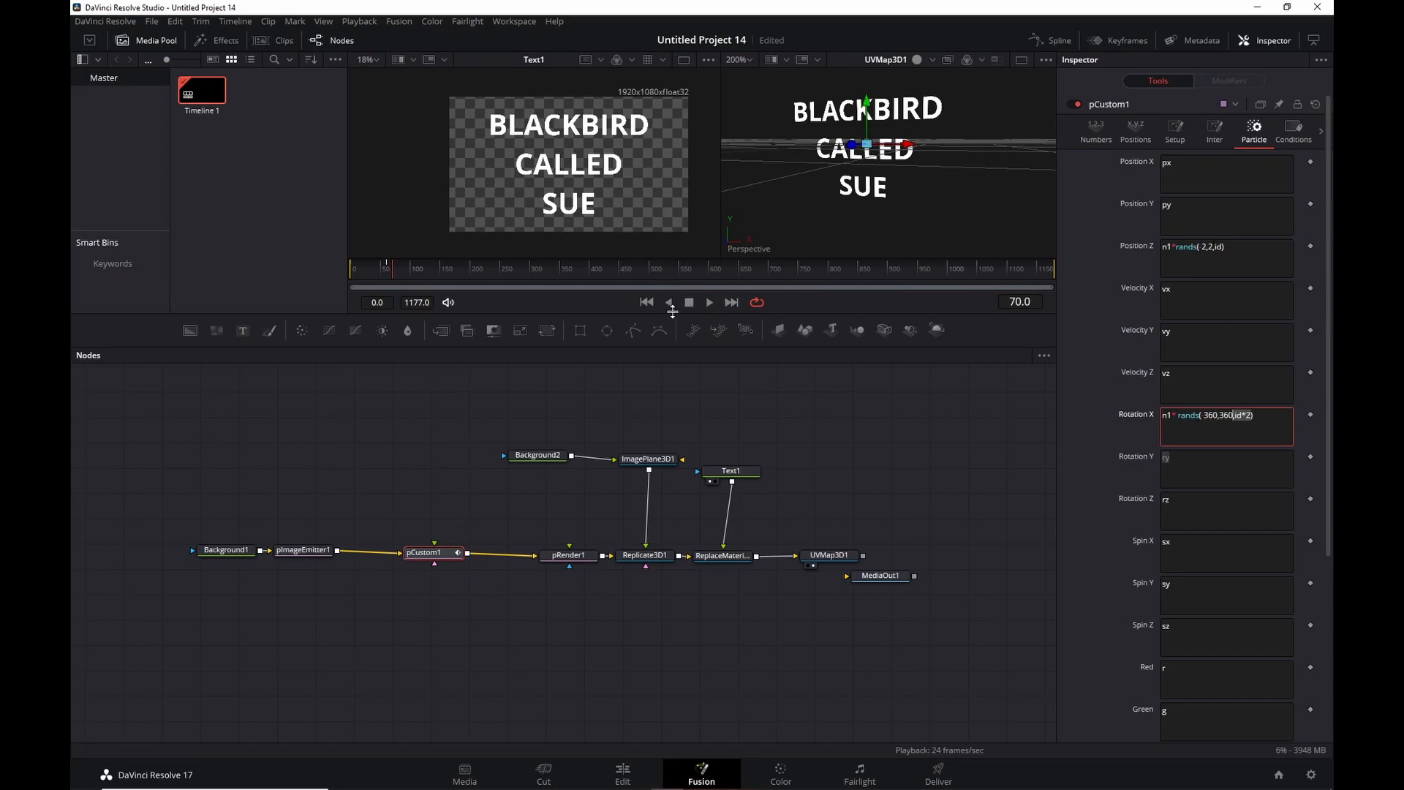
key("ctrl+s")
left_click(958, 437)
Play from the start and orbit the 3D view around the scattered tiles.
left_click(647, 303)
left_click(709, 301)
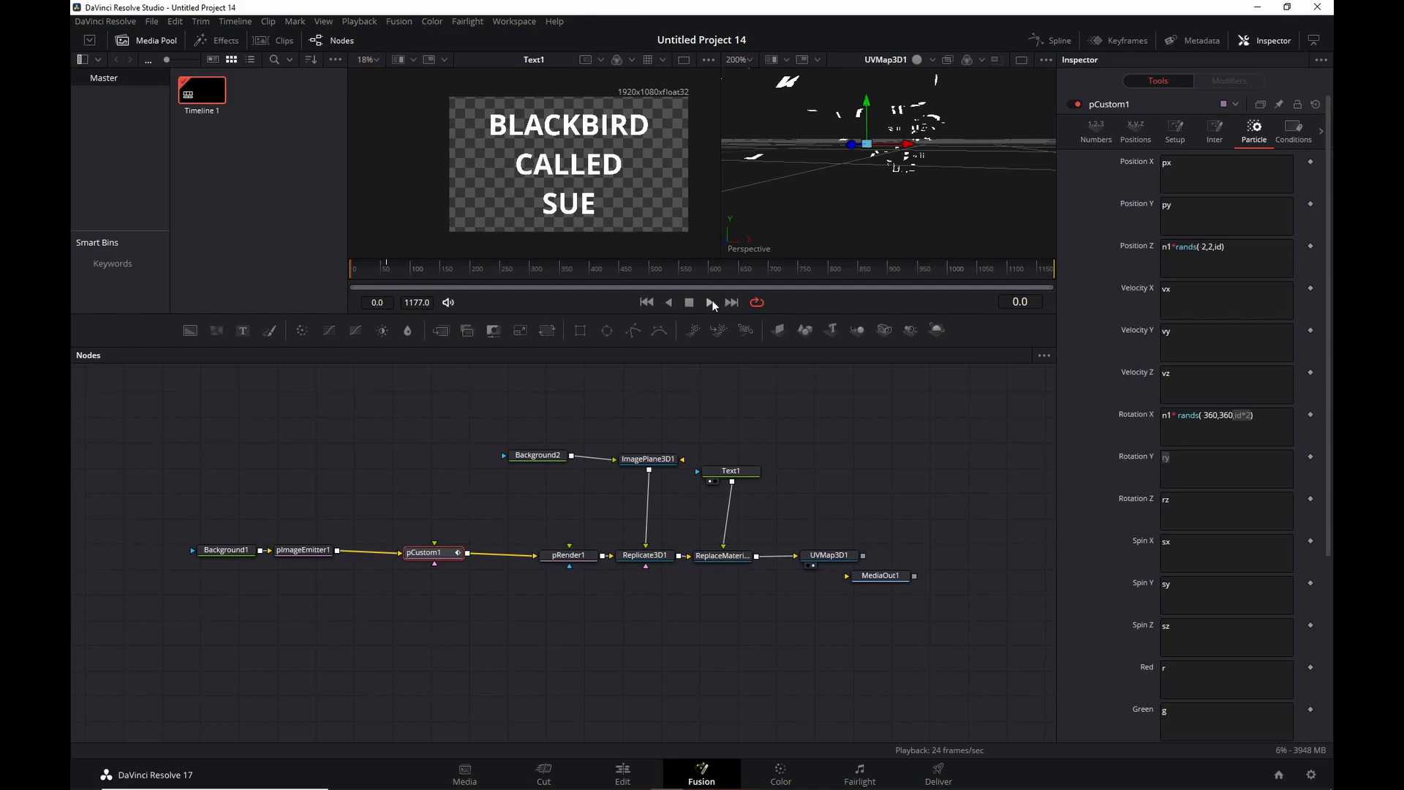
left_click_drag(980, 166, 976, 242)
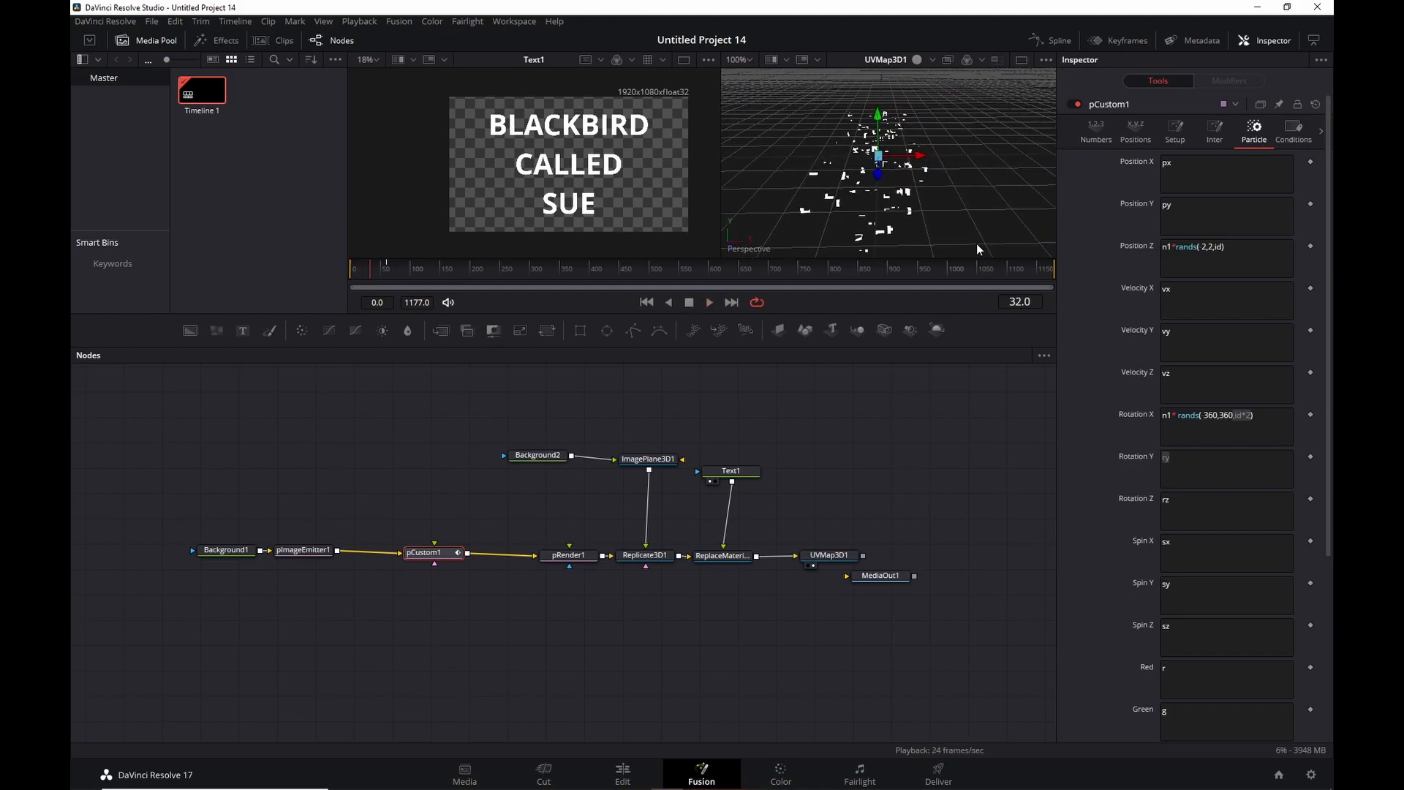
left_click_drag(932, 201, 927, 150)
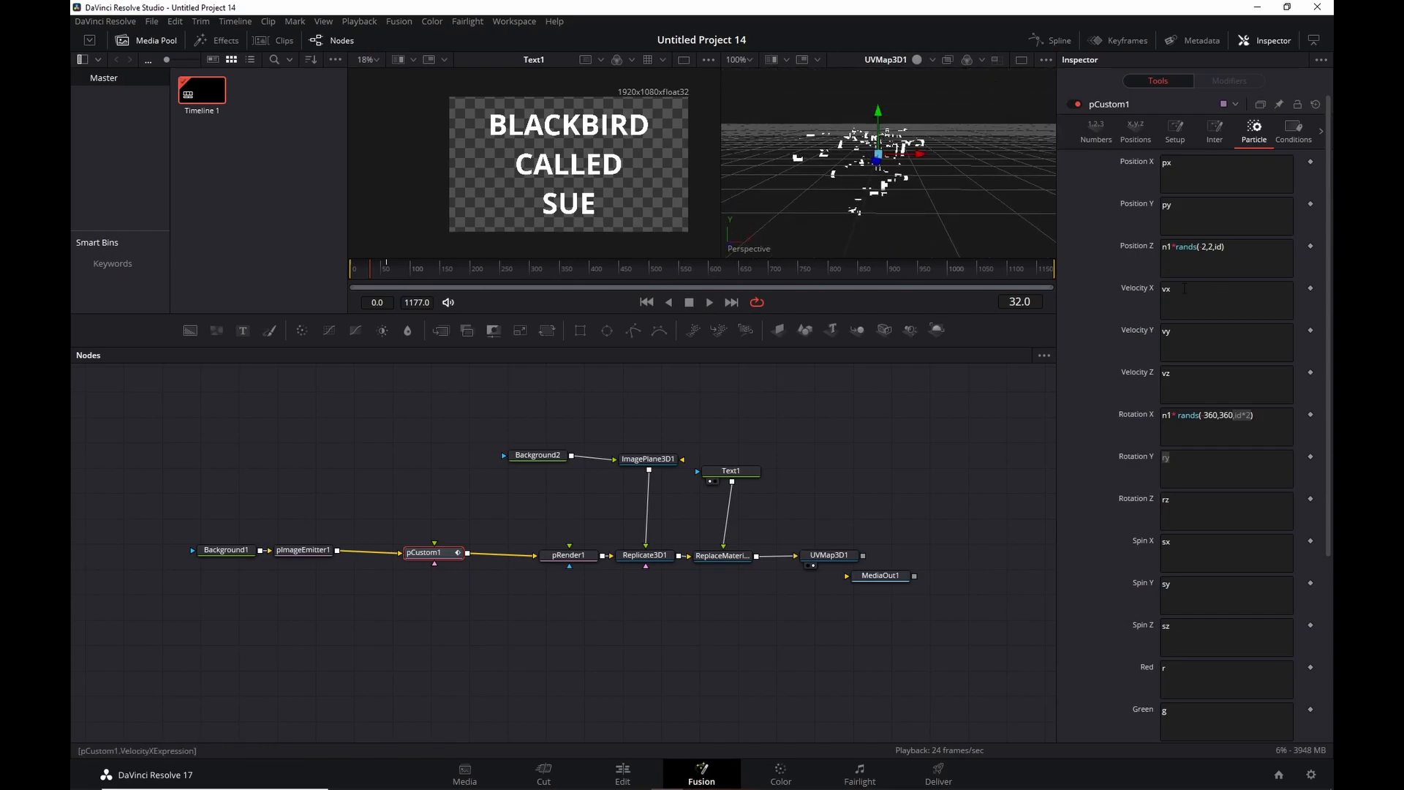
left_click_drag(988, 183, 788, 191)
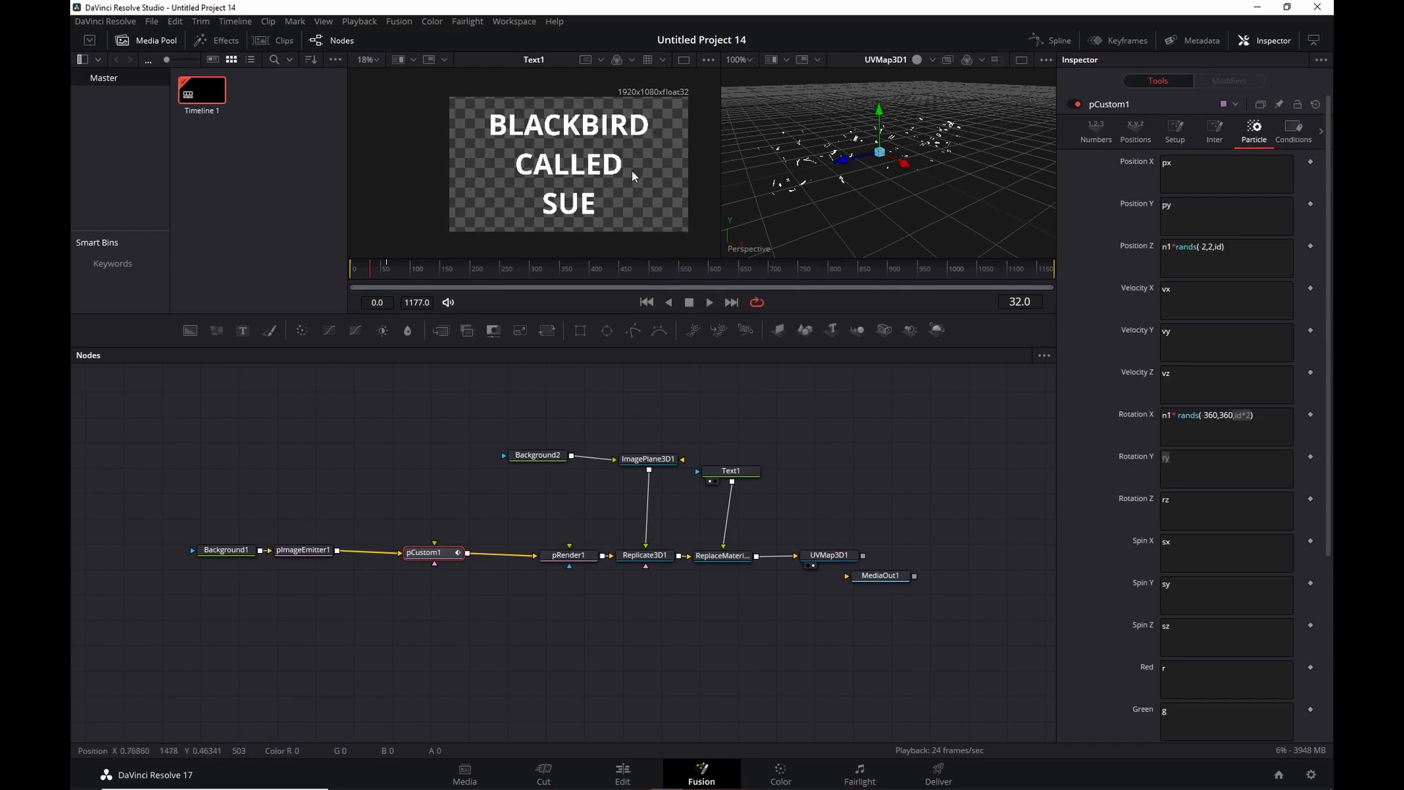
scroll(633, 175, "up", 2)
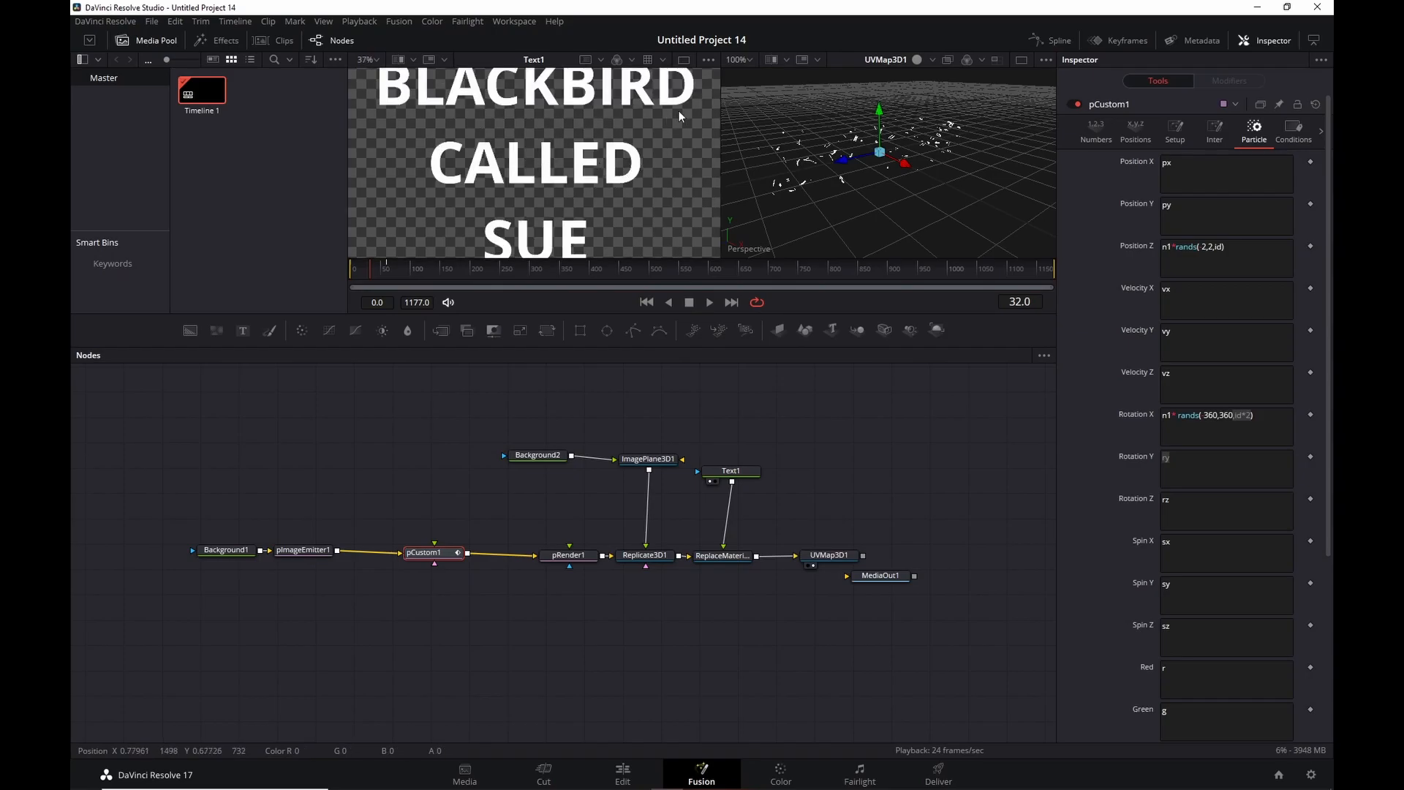
scroll(686, 95, "down", 3)
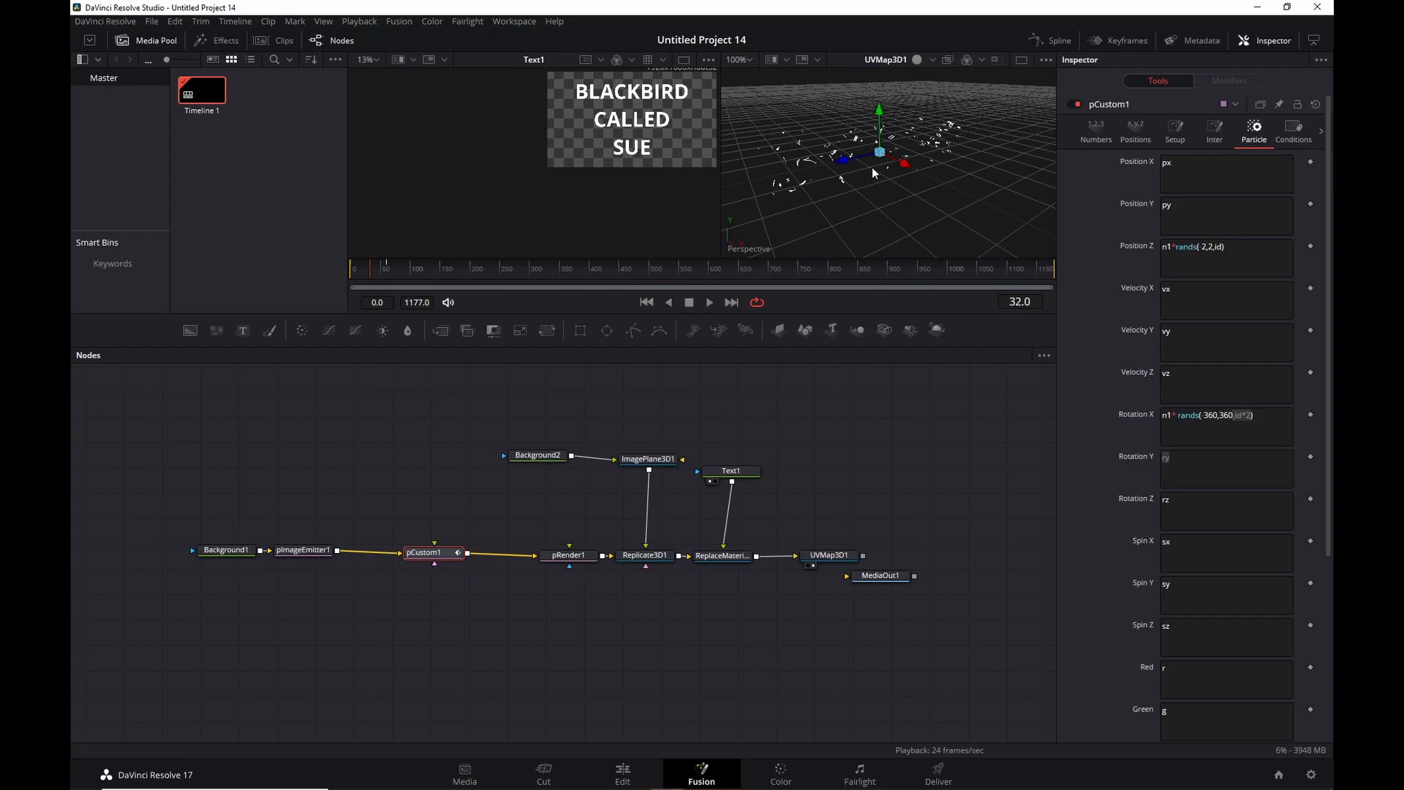
Set pCustom1's Position X to rands(-2,2,id*7), then load UVMap3D1's settings in the Inspector.
double_click(1167, 162)
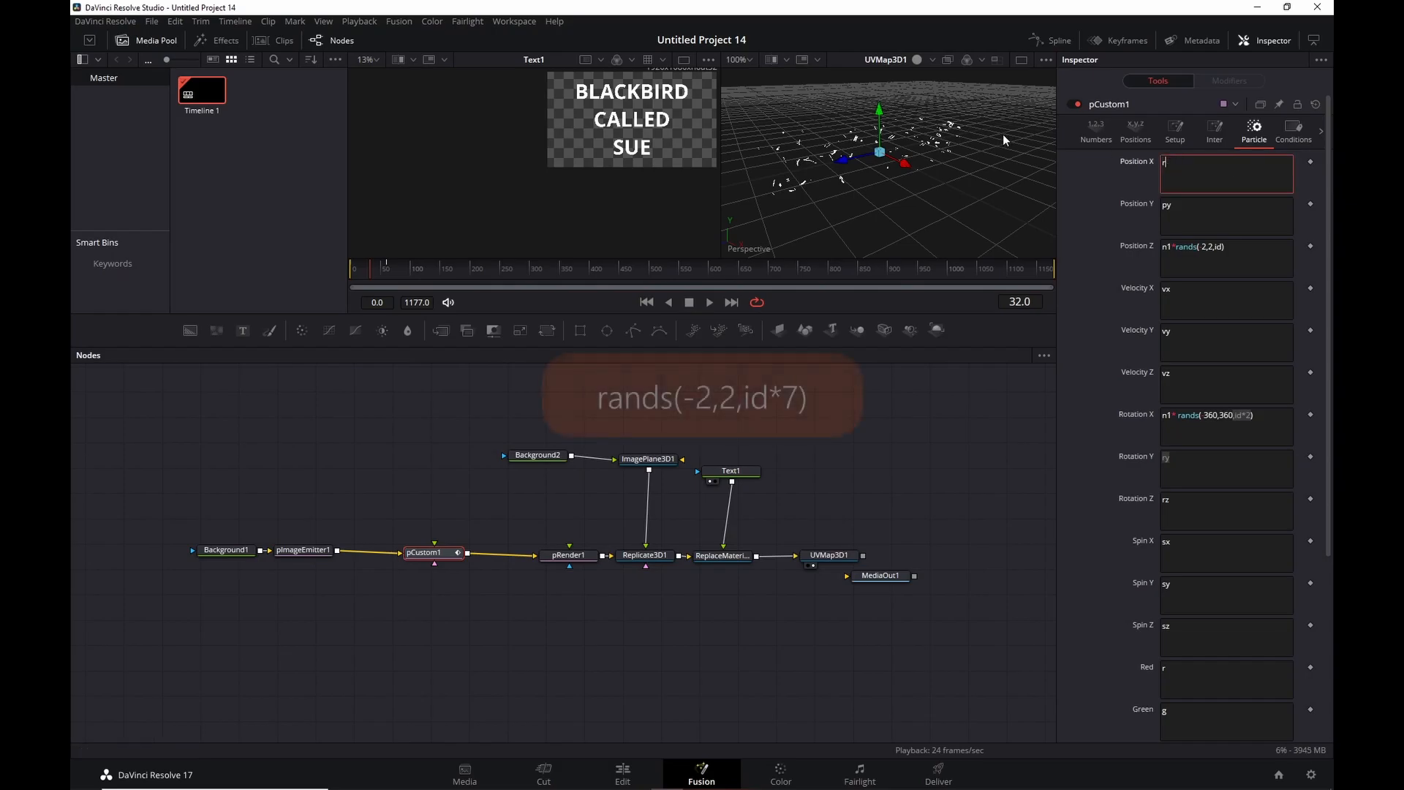
type("rands")
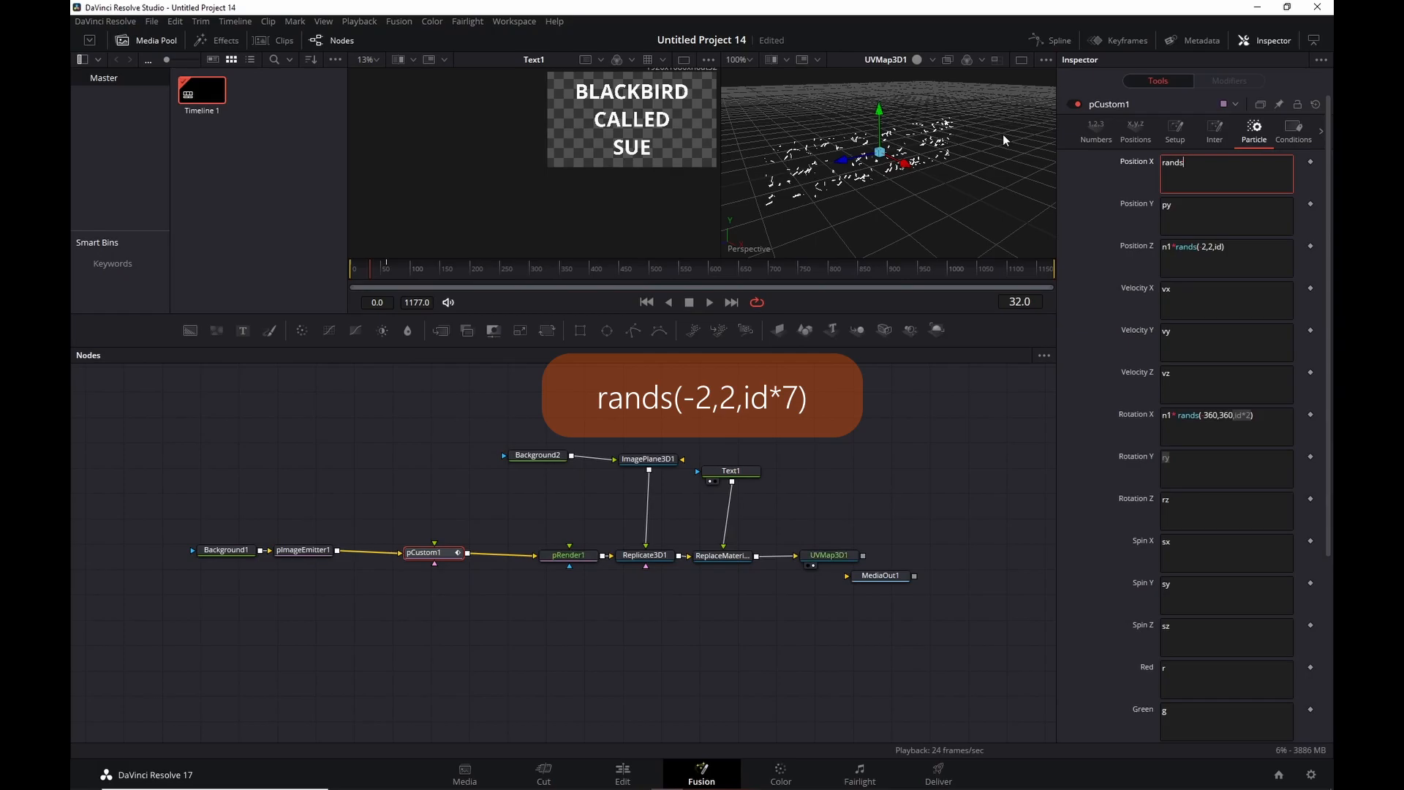
type("(-2,2,id*7)")
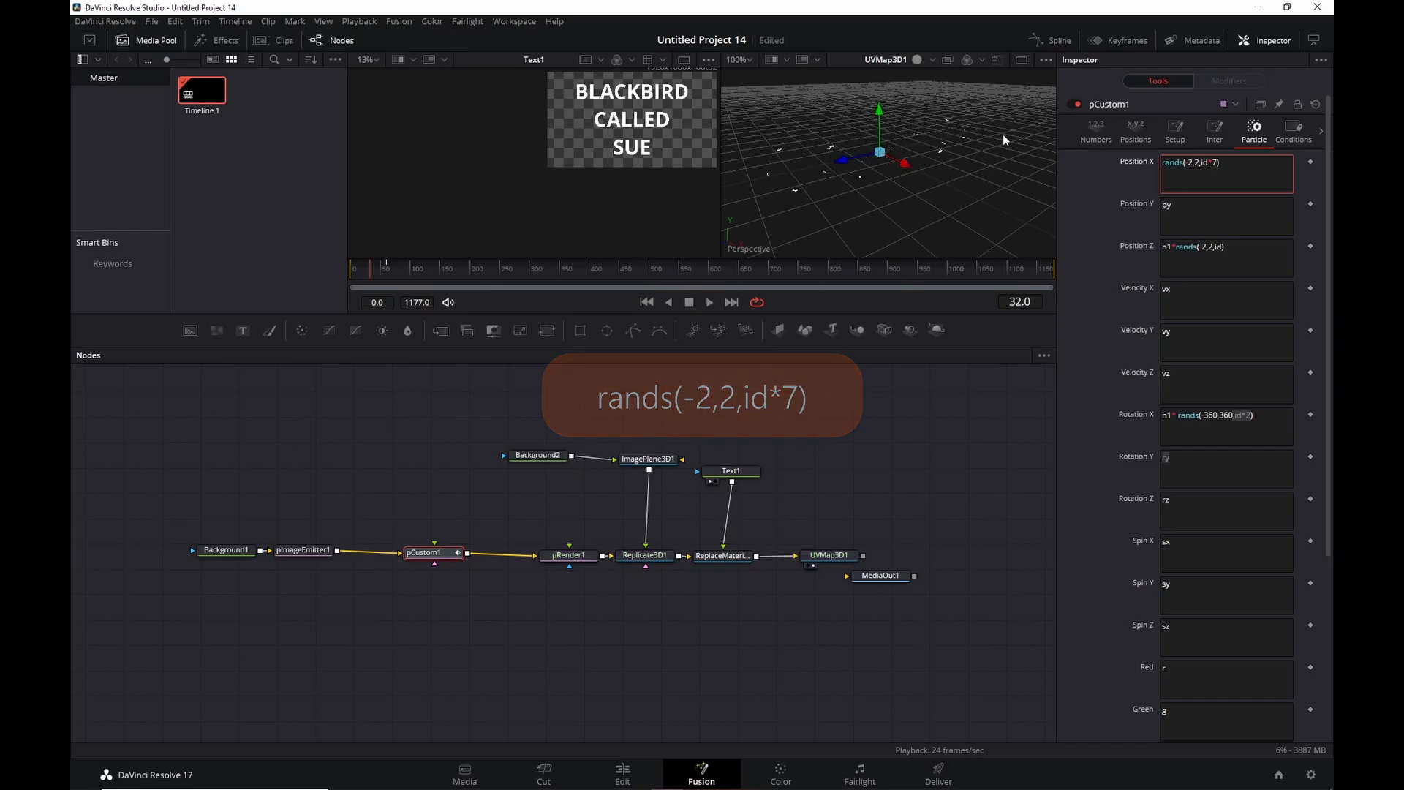
left_click_drag(928, 199, 1105, 149)
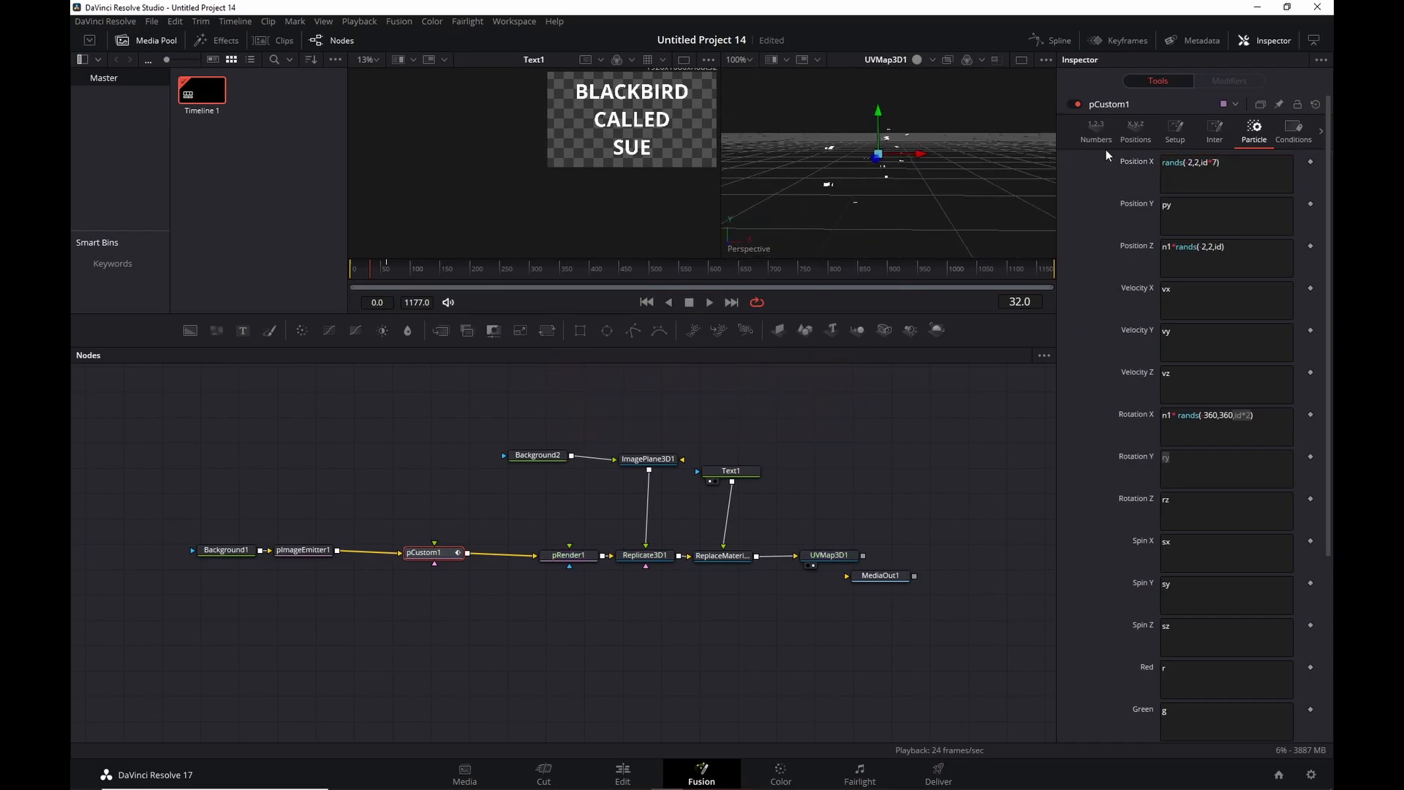
left_click_drag(931, 173, 933, 143)
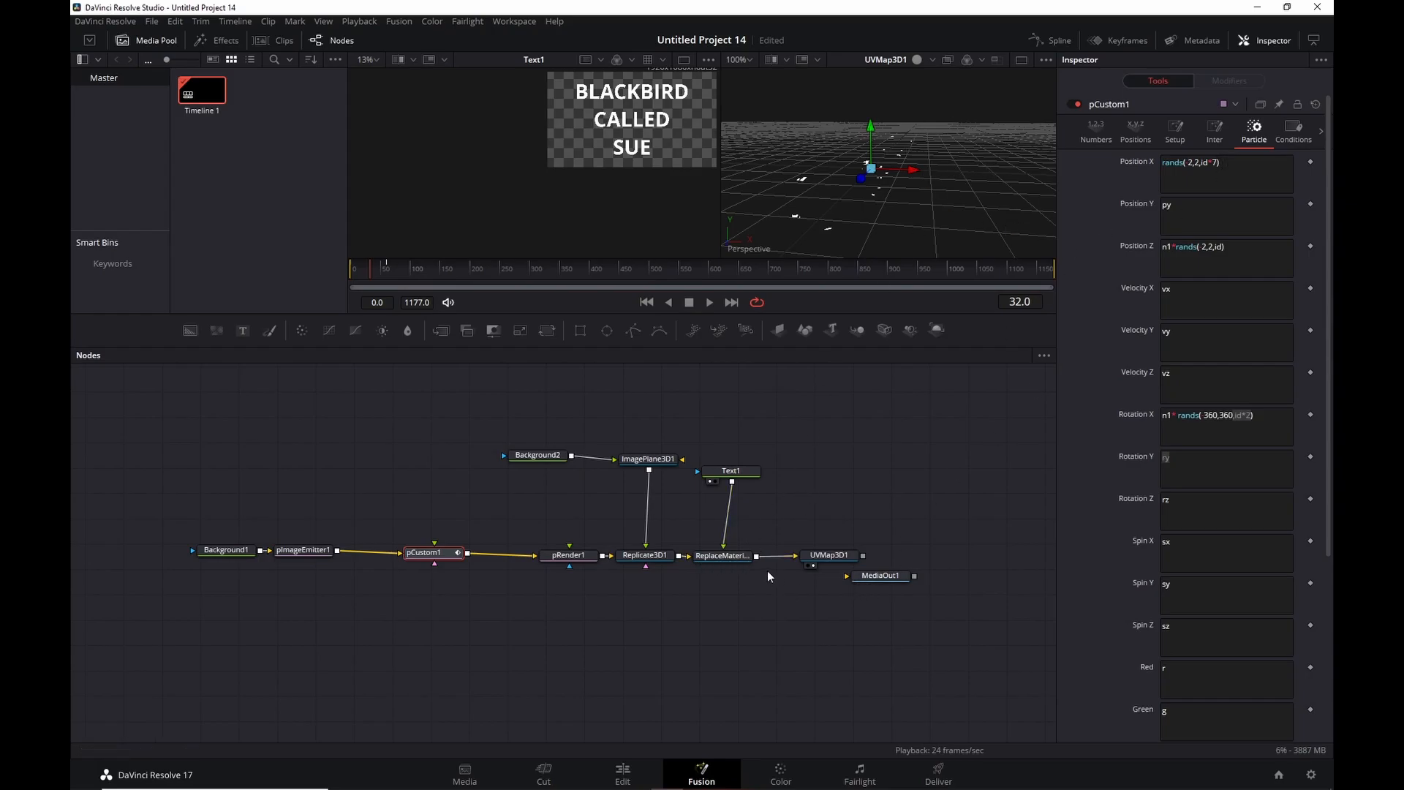
left_click(841, 558)
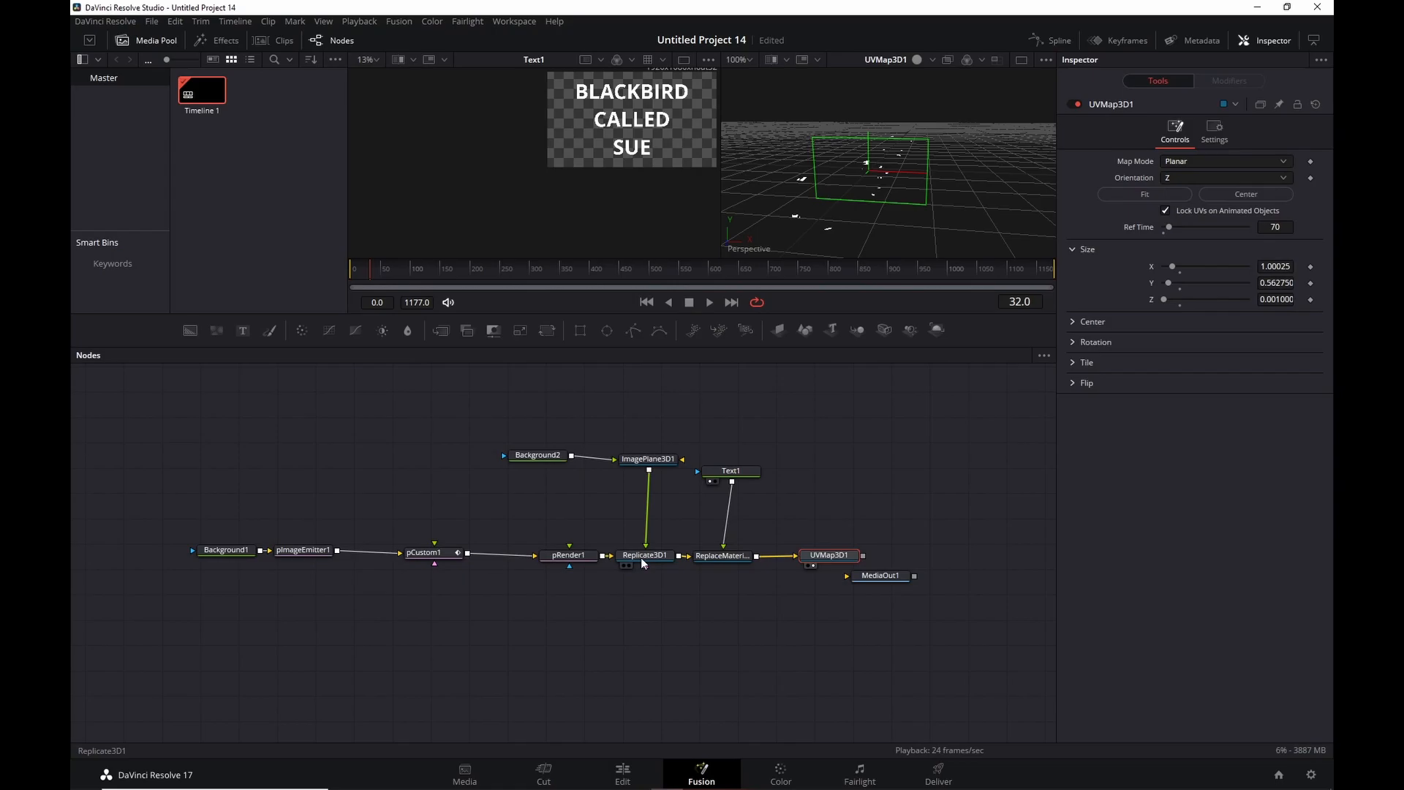
Preview Replicate3D1 and set pCustom1's Position Y to rands(-2,2,id*8).
key("1")
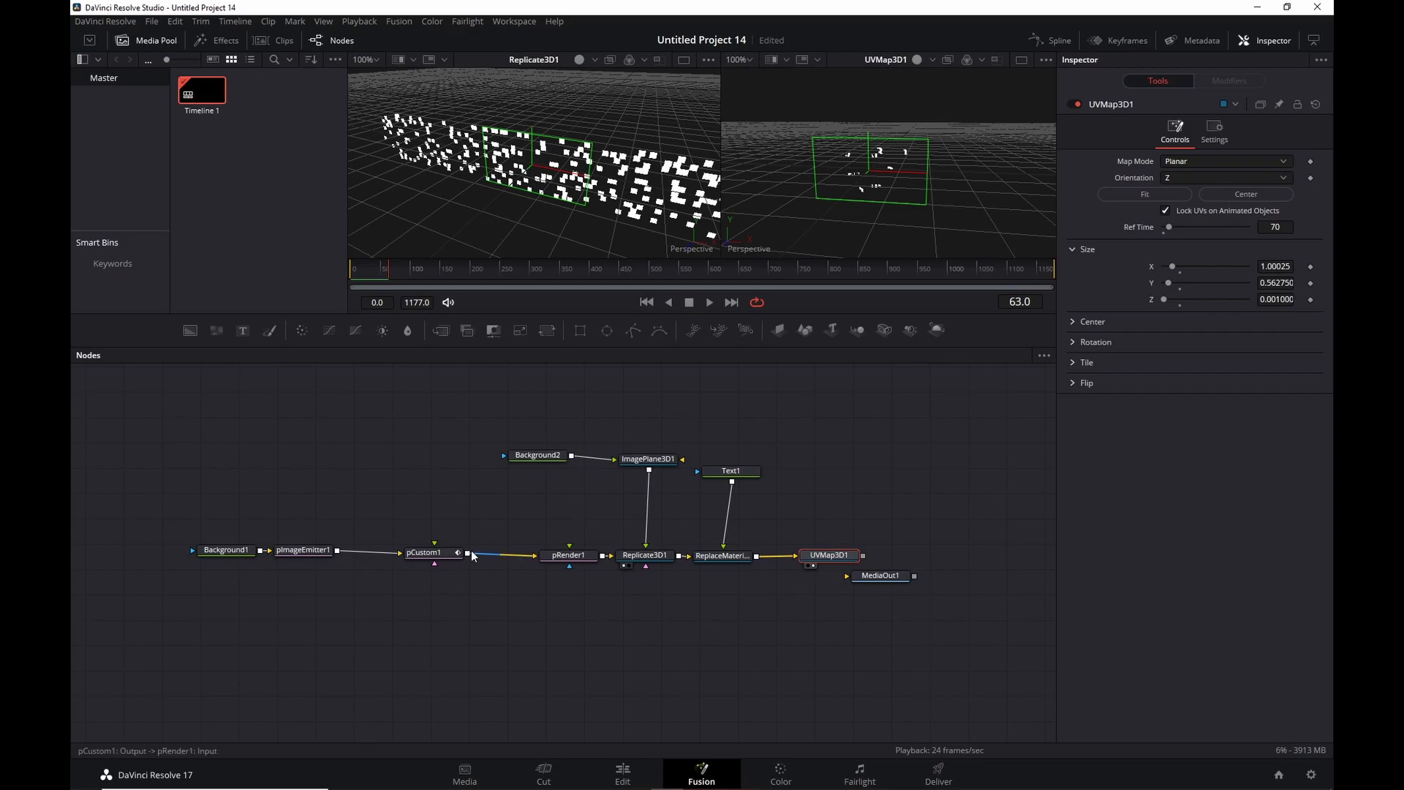
left_click(445, 553)
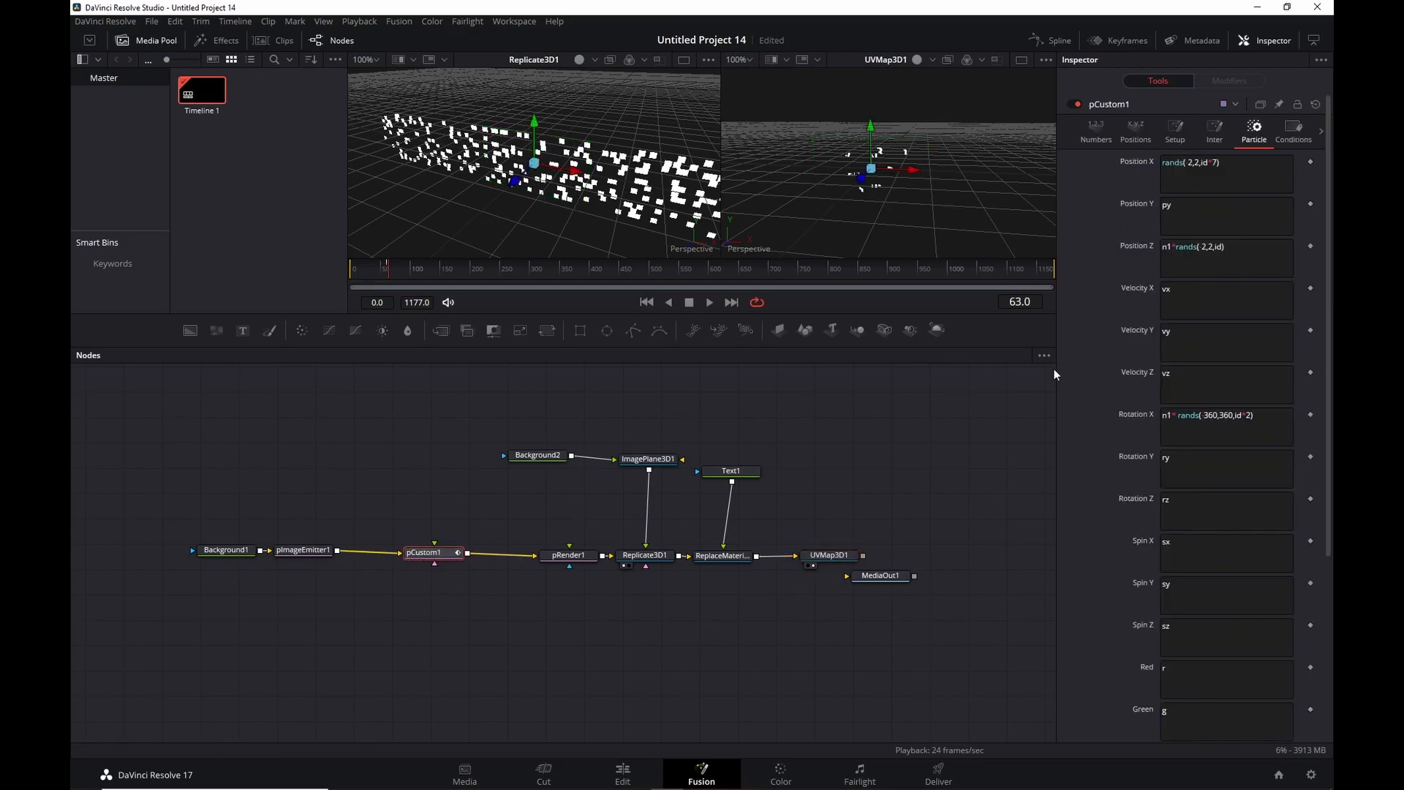
triple_click(1246, 173)
key("ctrl+c")
left_click(1198, 210)
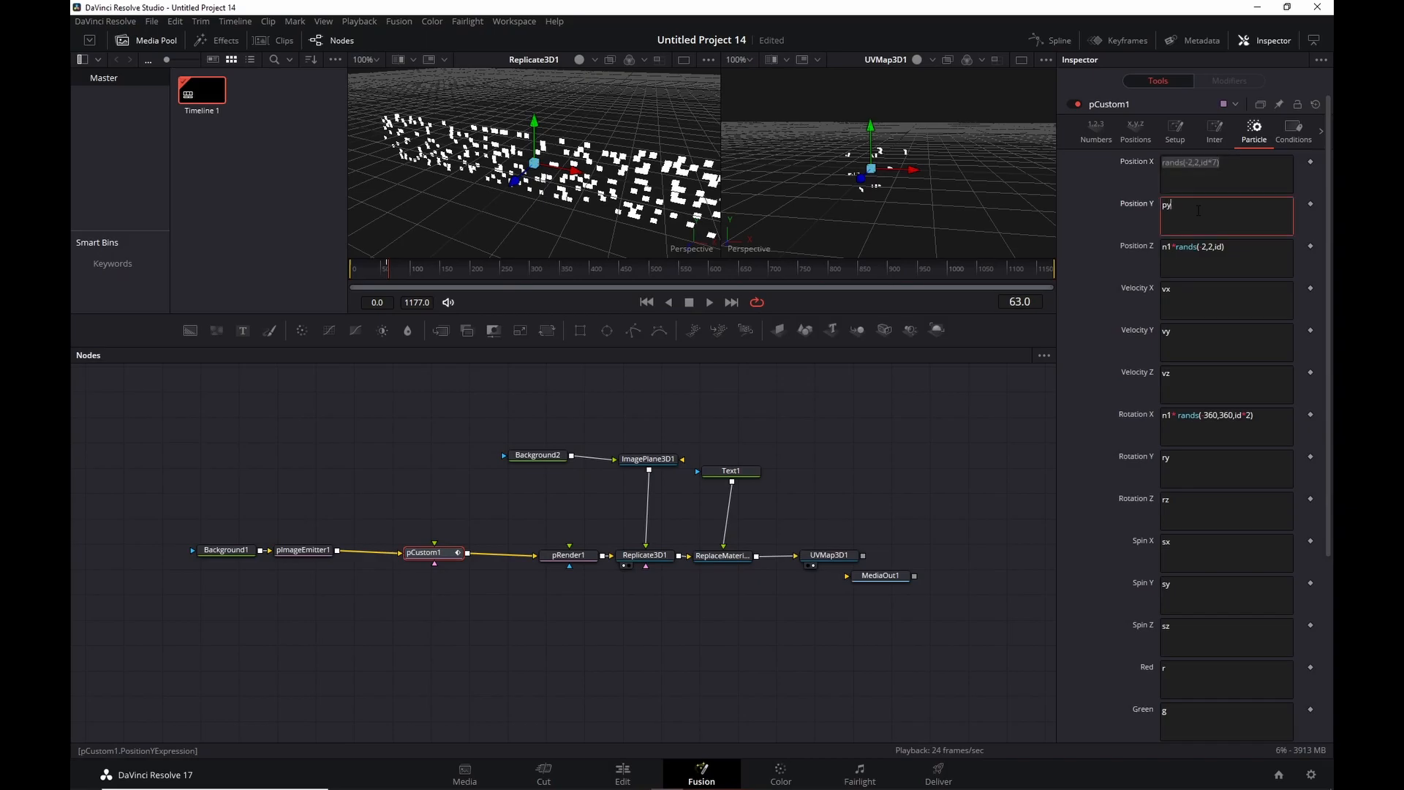
key("ctrl+a")
key("ctrl+v")
key("Left")
key("Left")
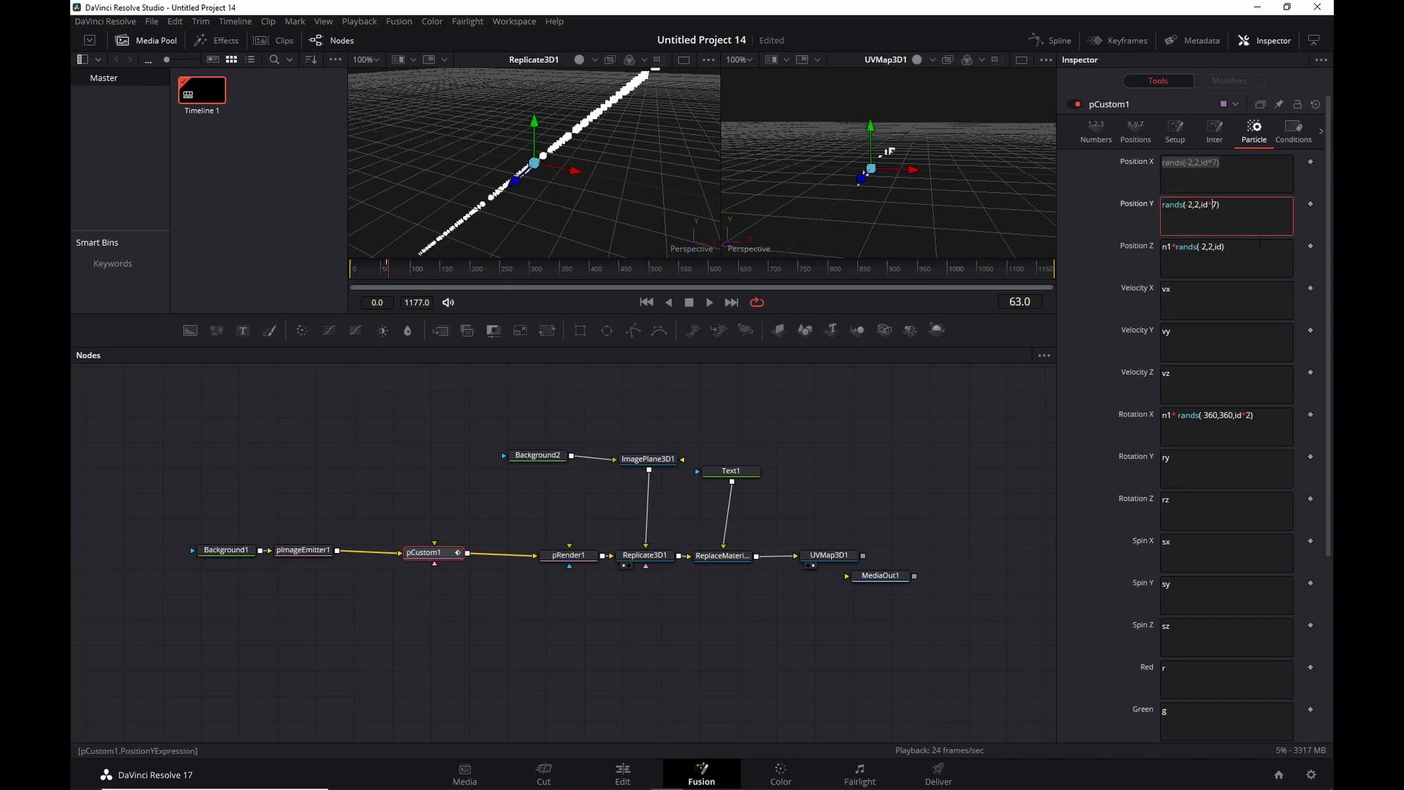
key("shift+Right")
type("8")
left_click(938, 492)
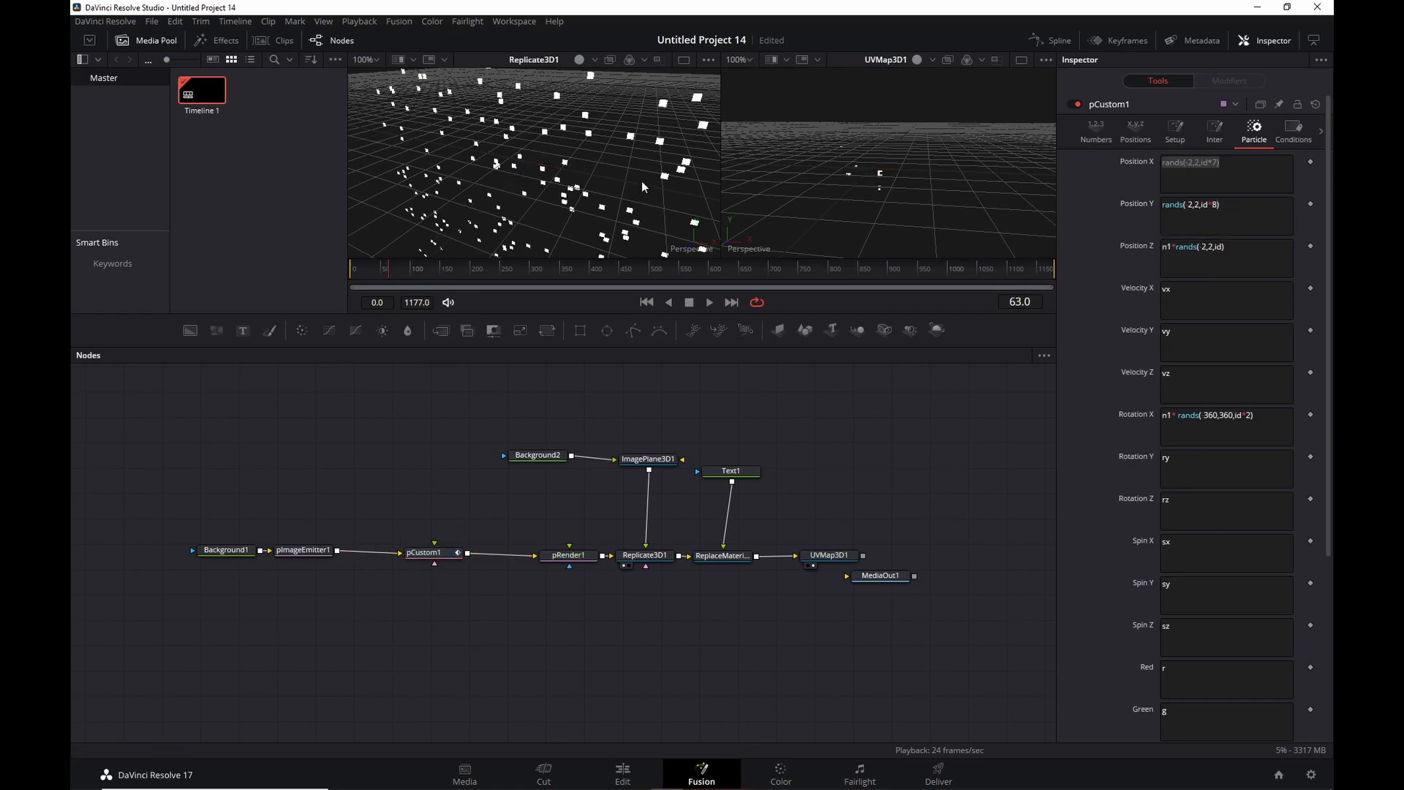
Return to the first frame and orbit the 3D view to inspect the scattered tiles.
scroll(640, 181, "down", 5)
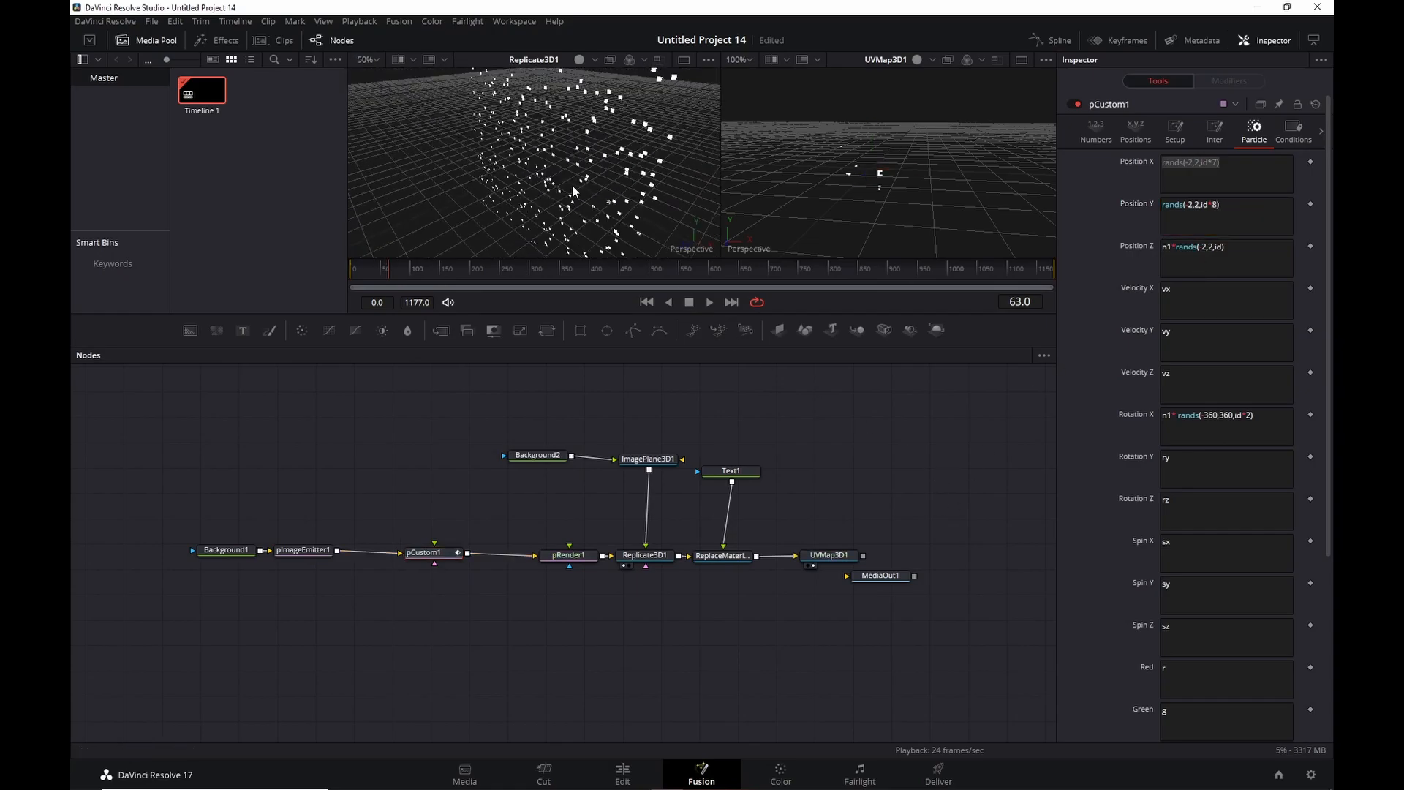
scroll(574, 191, "up", 2)
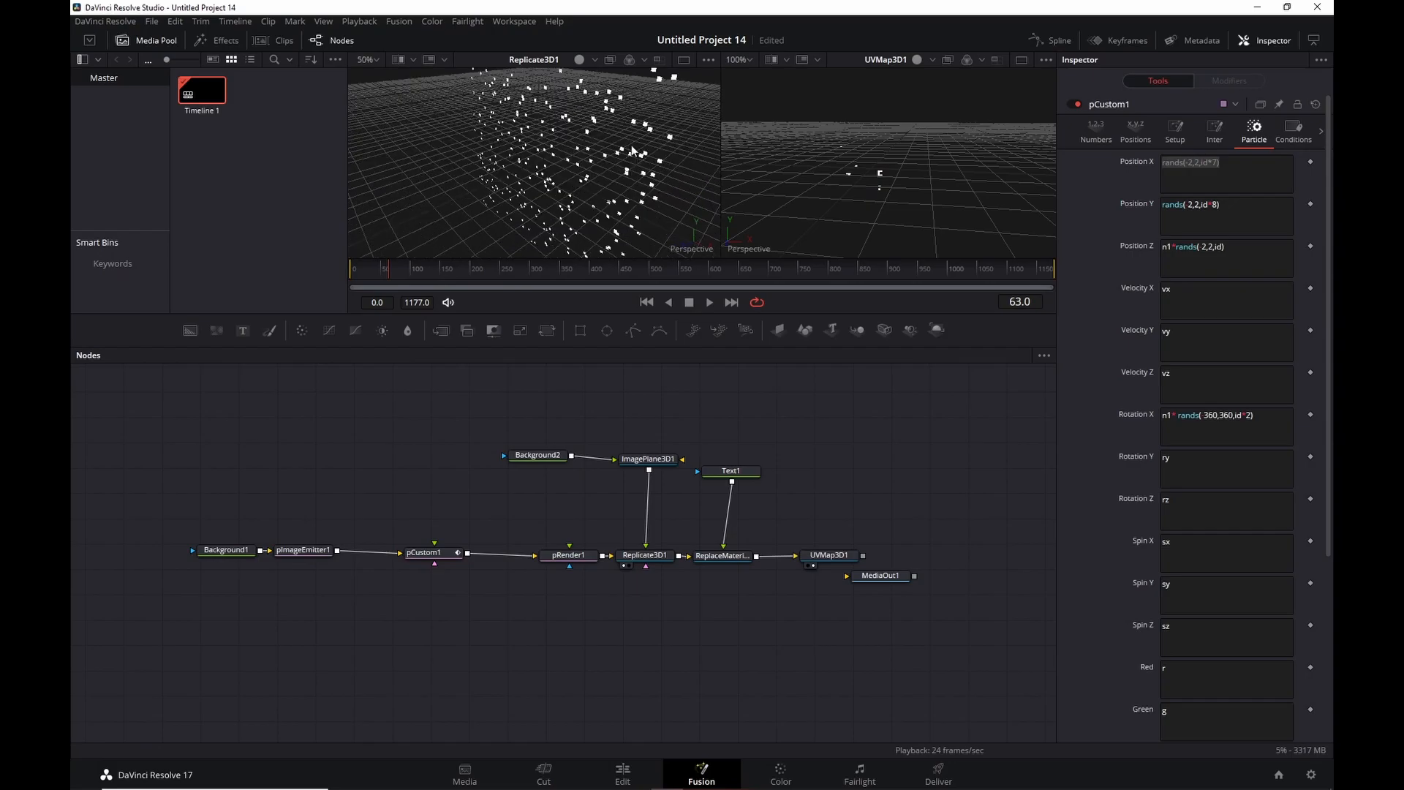
left_click(647, 302)
left_click_drag(680, 154, 655, 191)
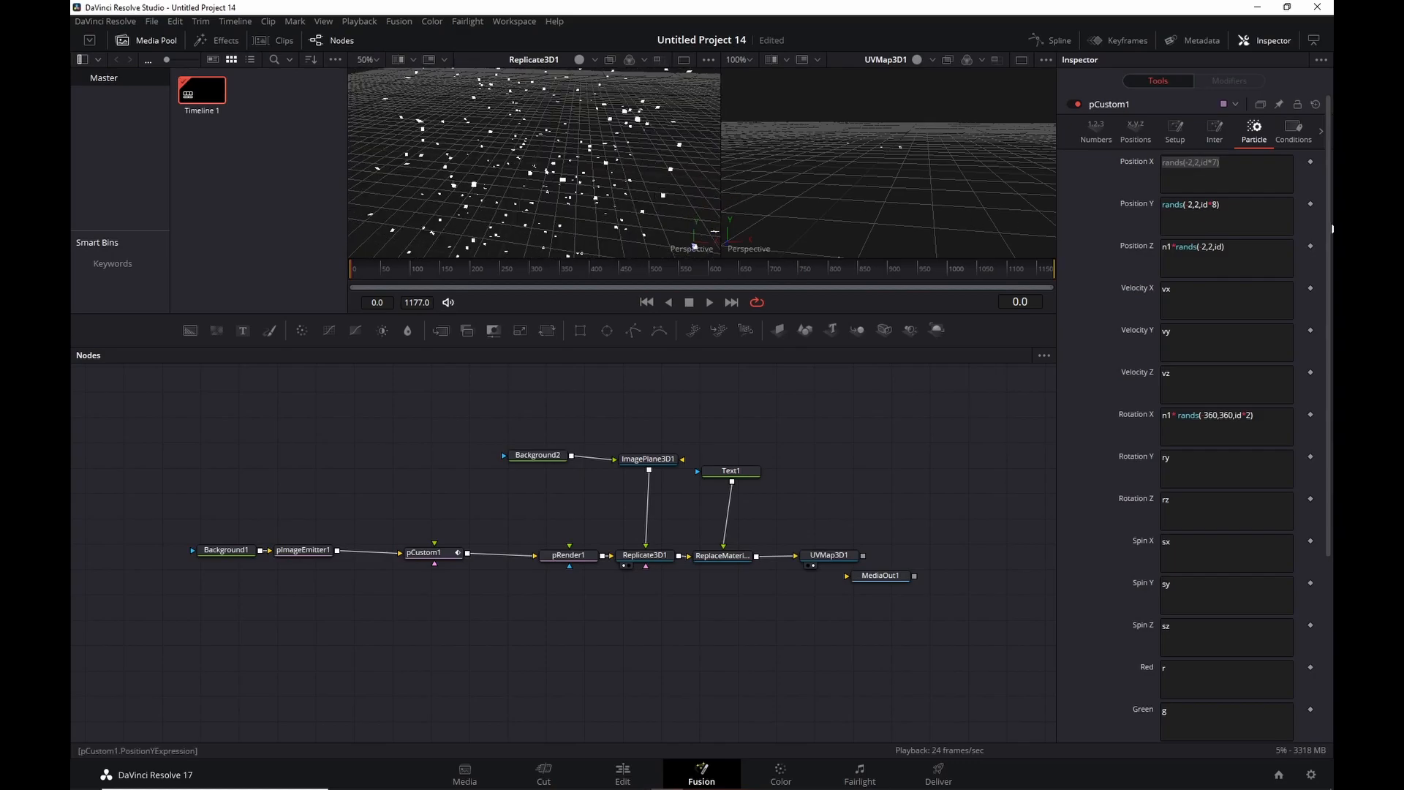
left_click(1240, 162)
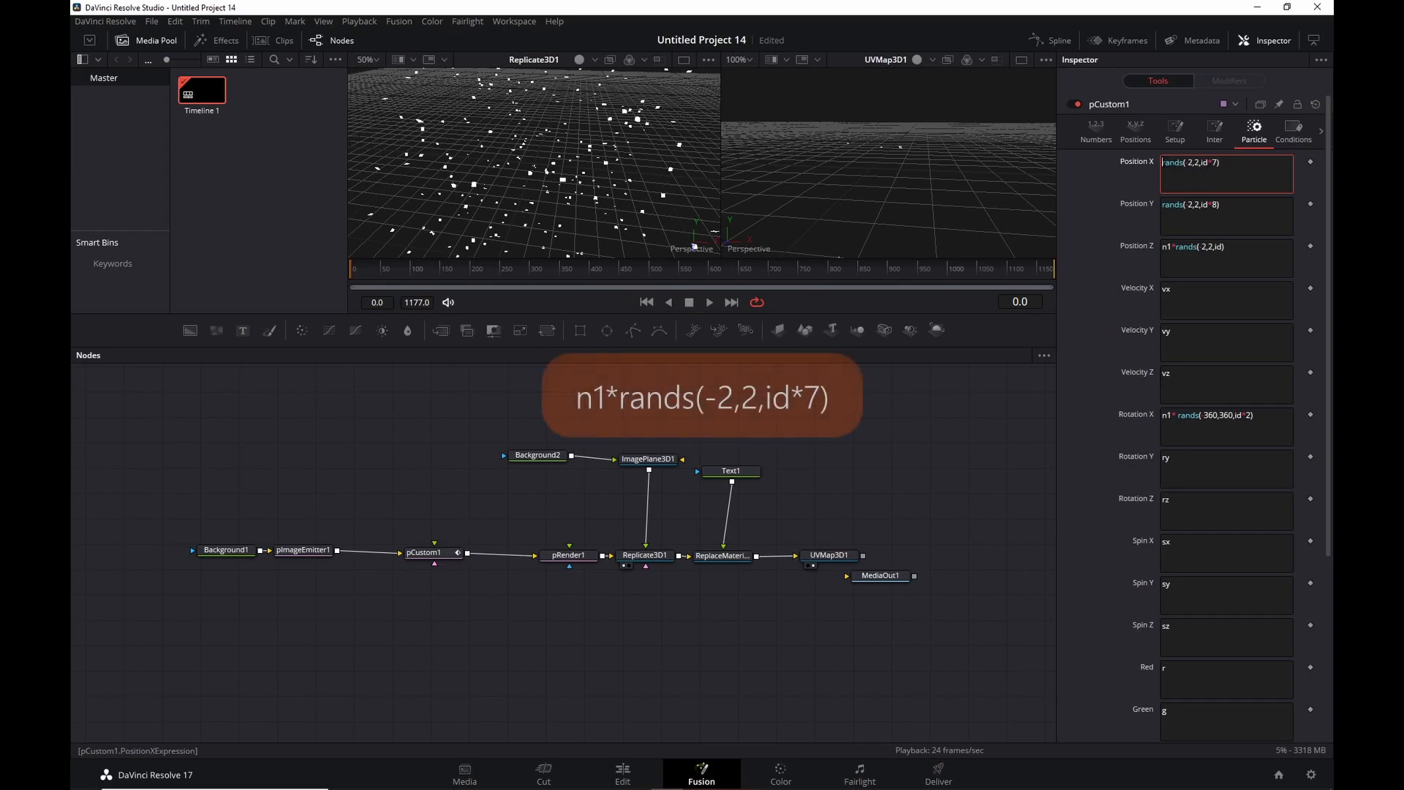
Prefix Position X with n1* to read n1*rands(-2,2,id*7), then preview the playback.
key("Home")
type("n1*")
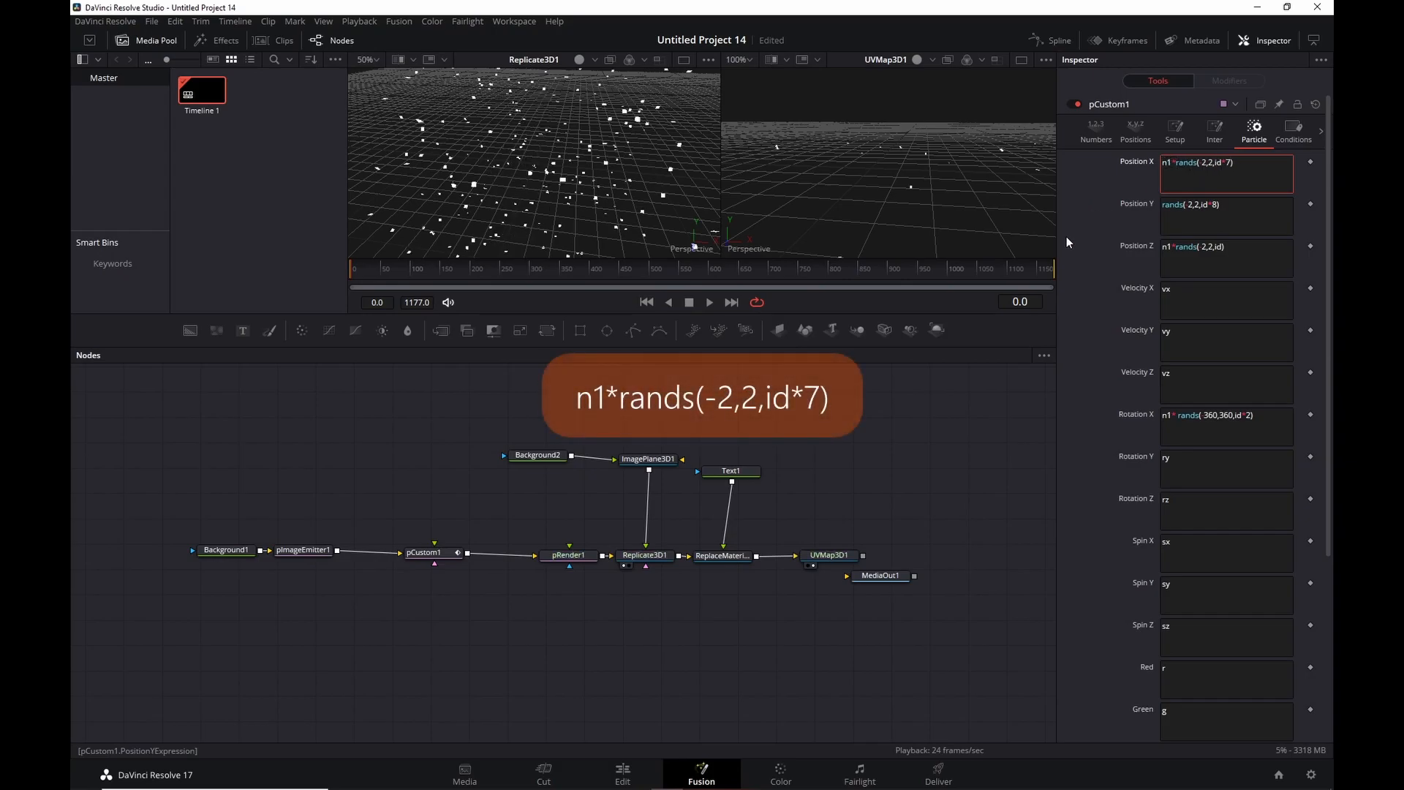
left_click(709, 302)
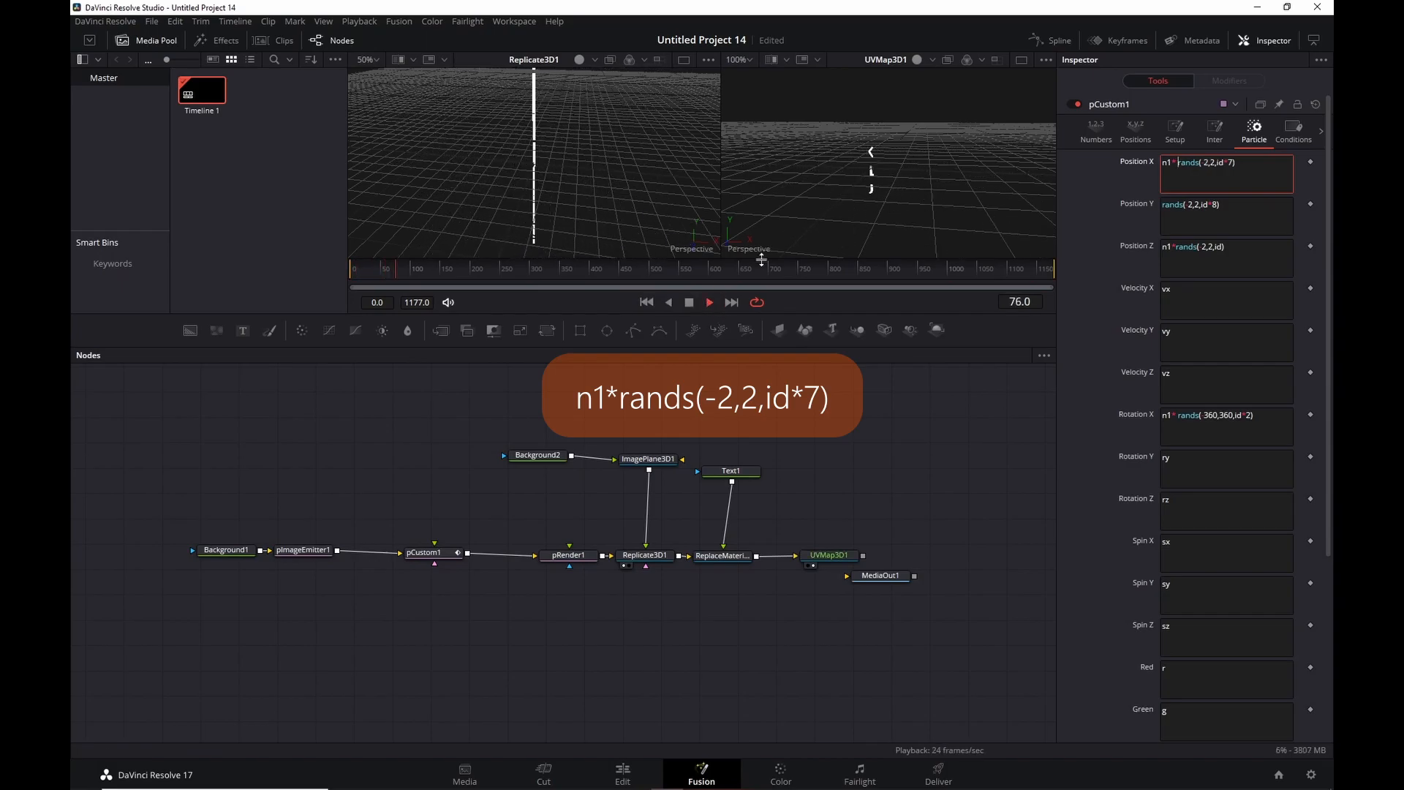
left_click(647, 302)
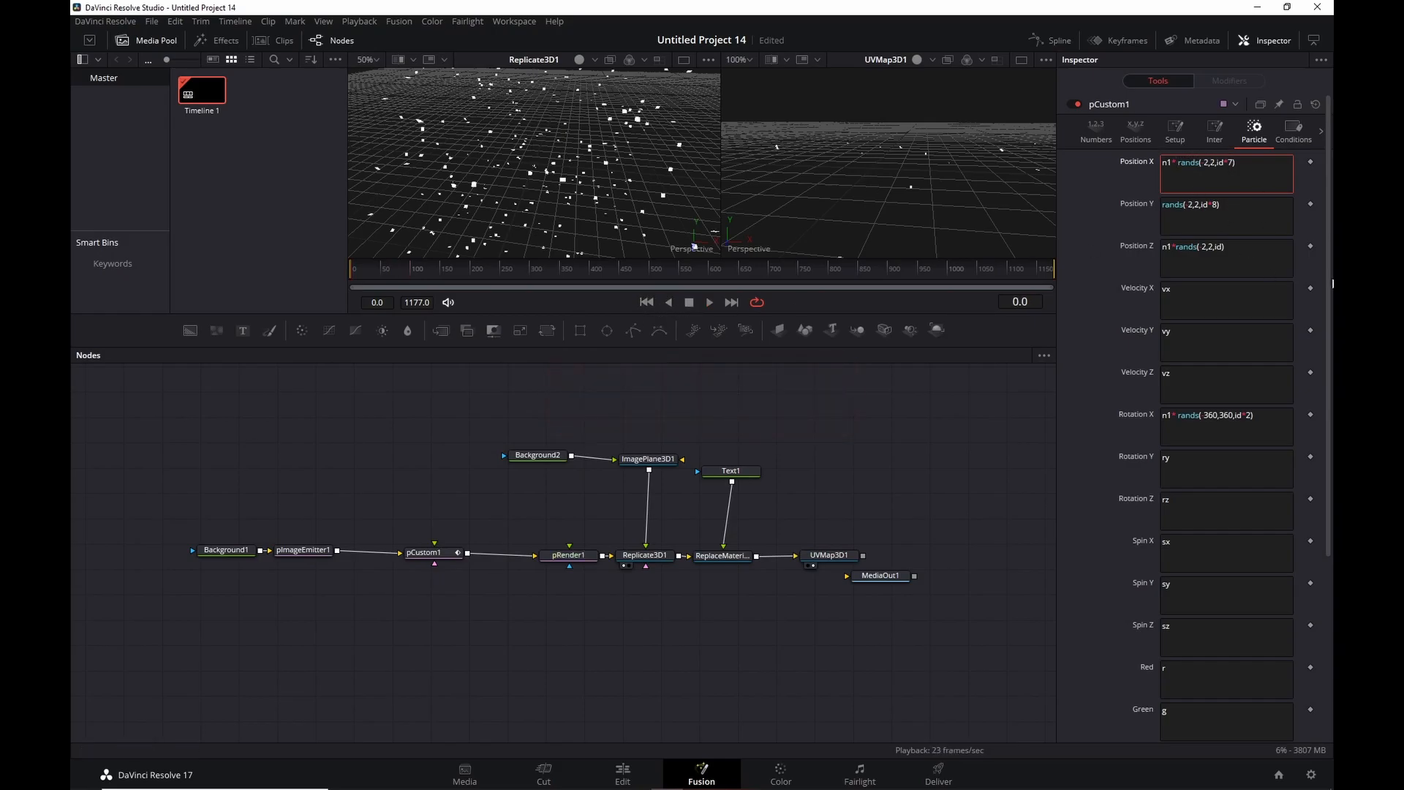
scroll(1332, 284, "down", 5)
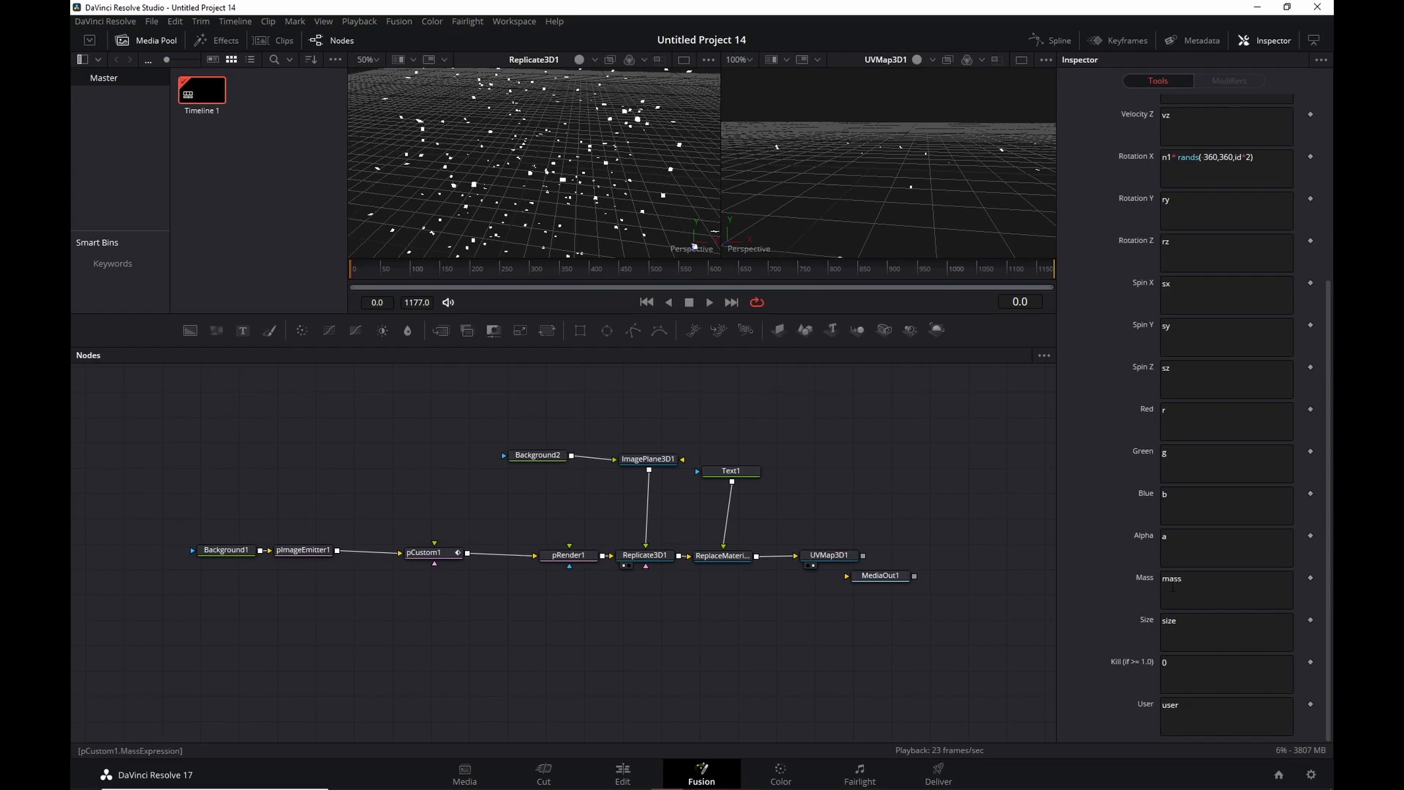
Set pCustom1's Mass to if(age==0,px,mass) and User to if(age==0,py,user).
double_click(1197, 582)
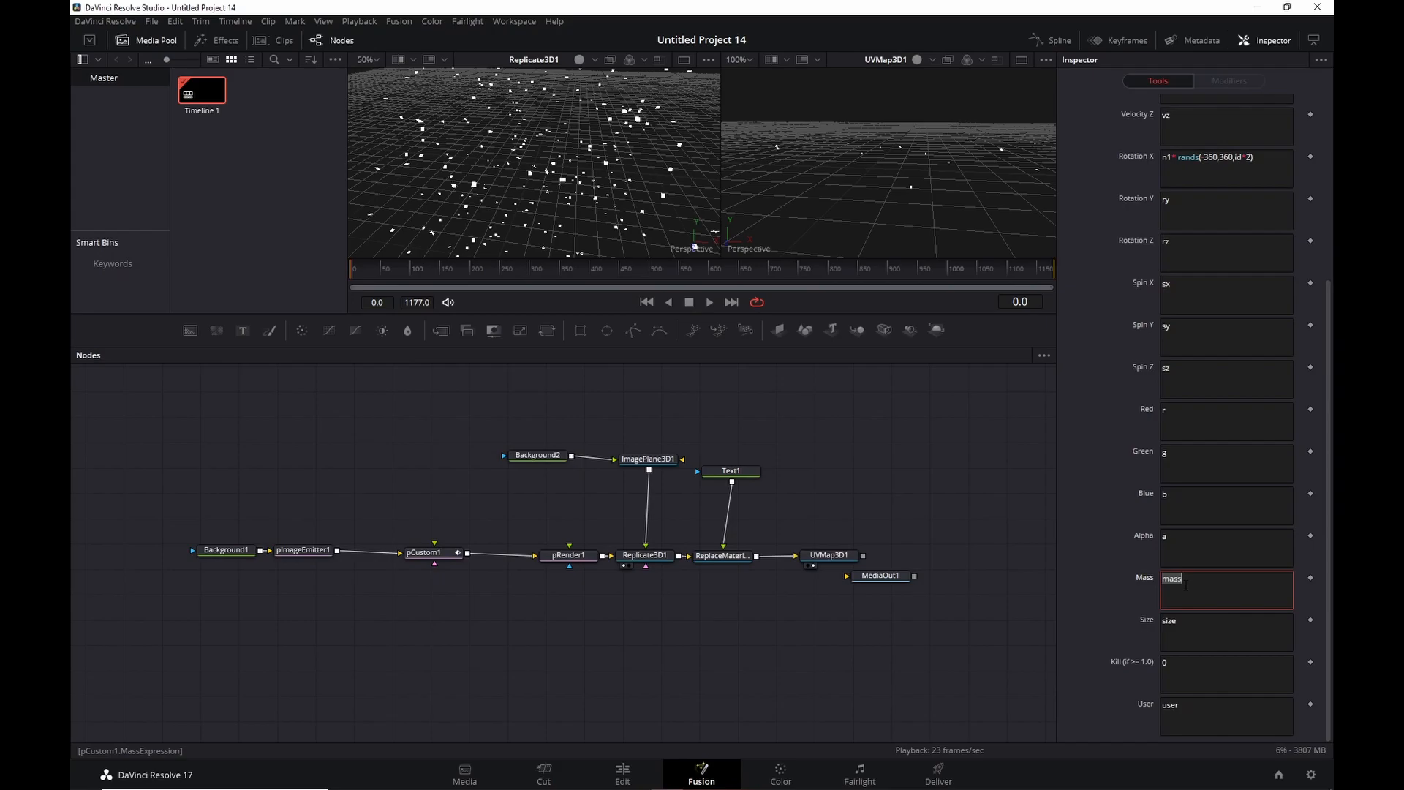
type("if(")
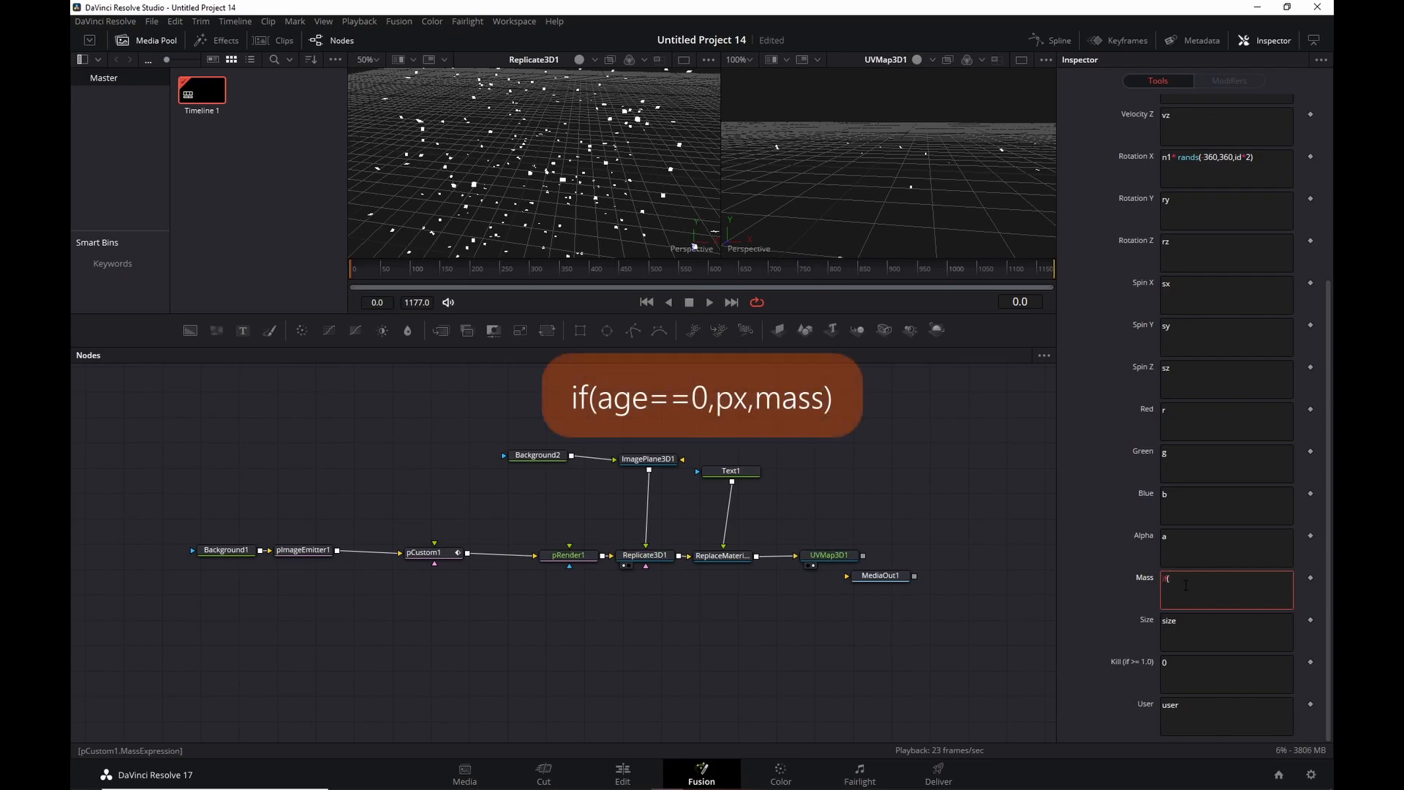
type("age==0,px,mass)")
left_click(1170, 705)
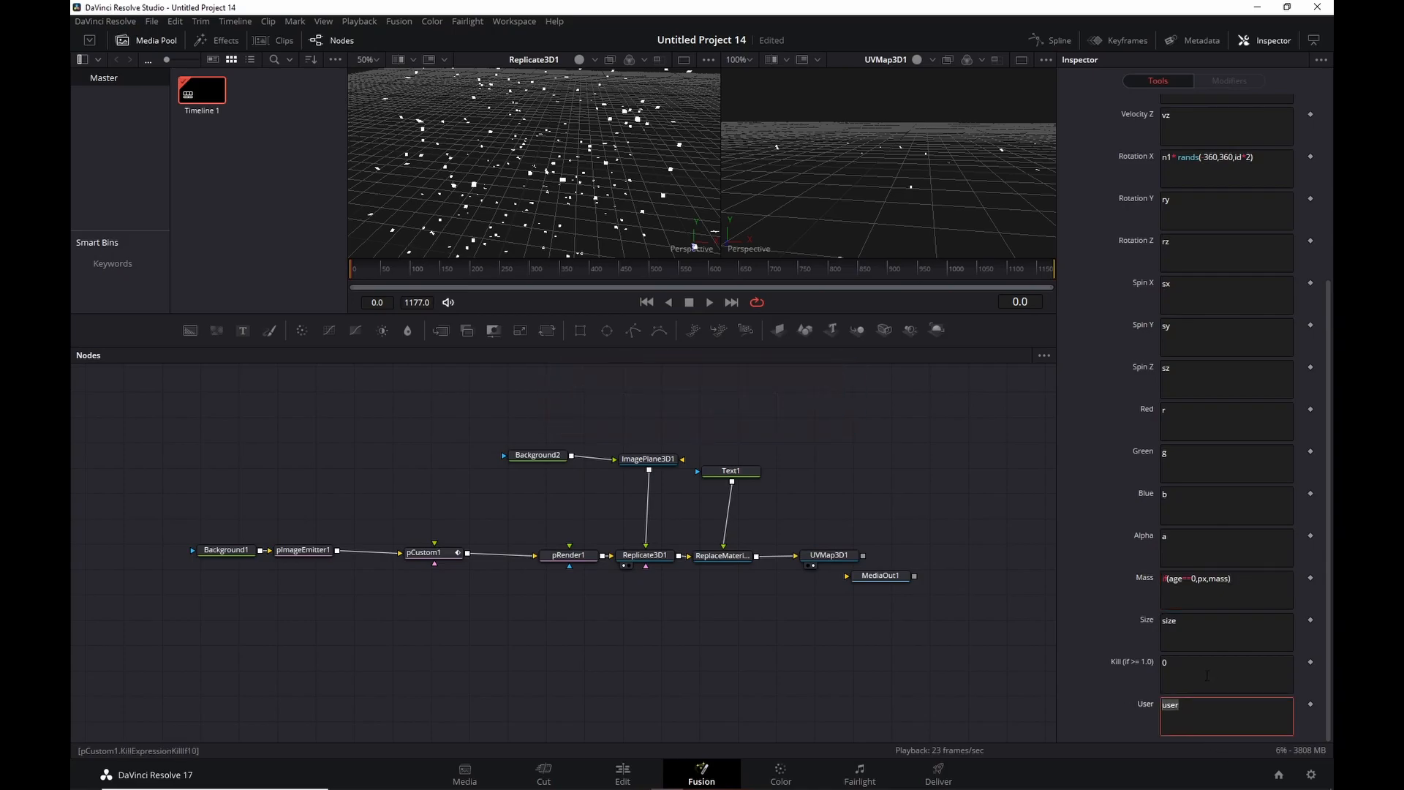
type("if(age")
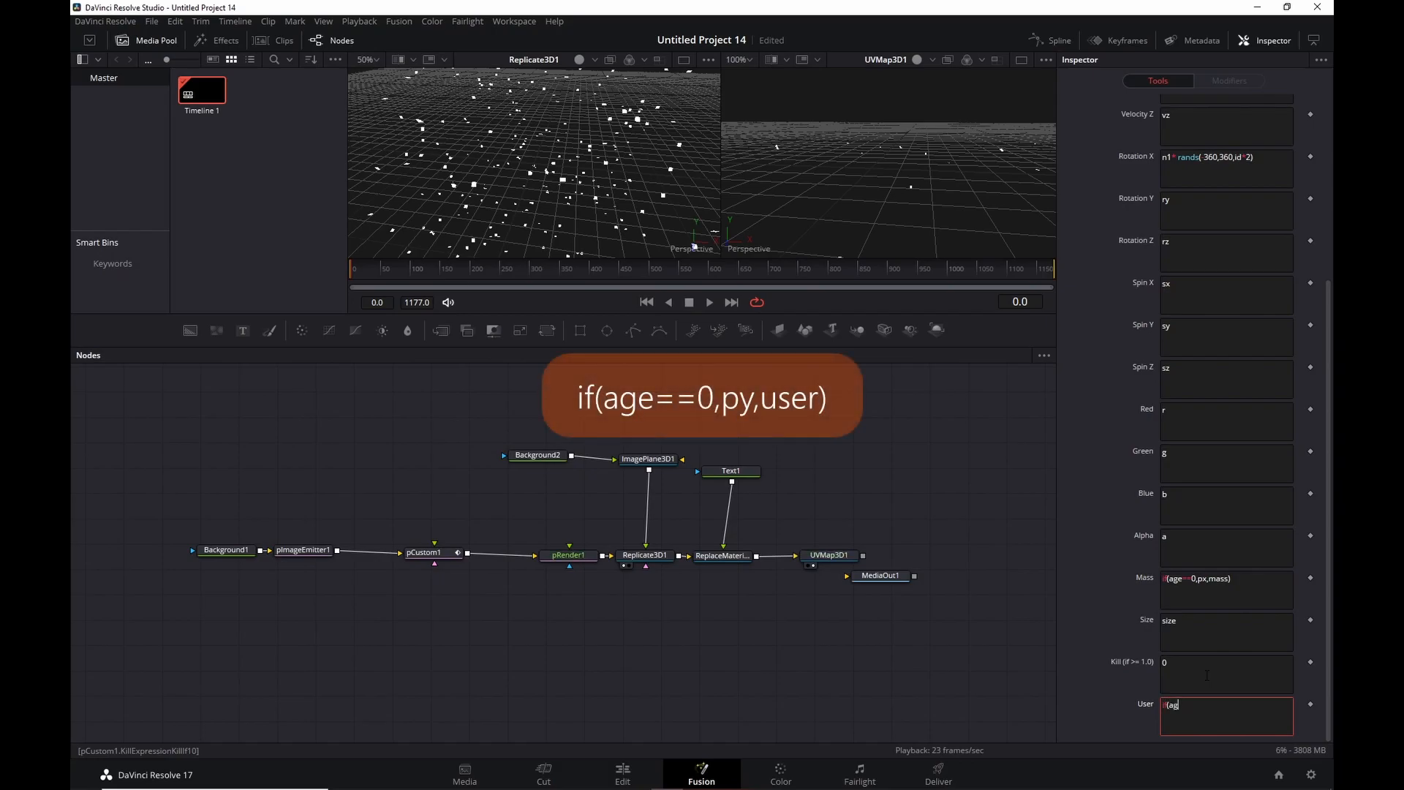
type(",py,user)")
scroll(1204, 596, "up", 5)
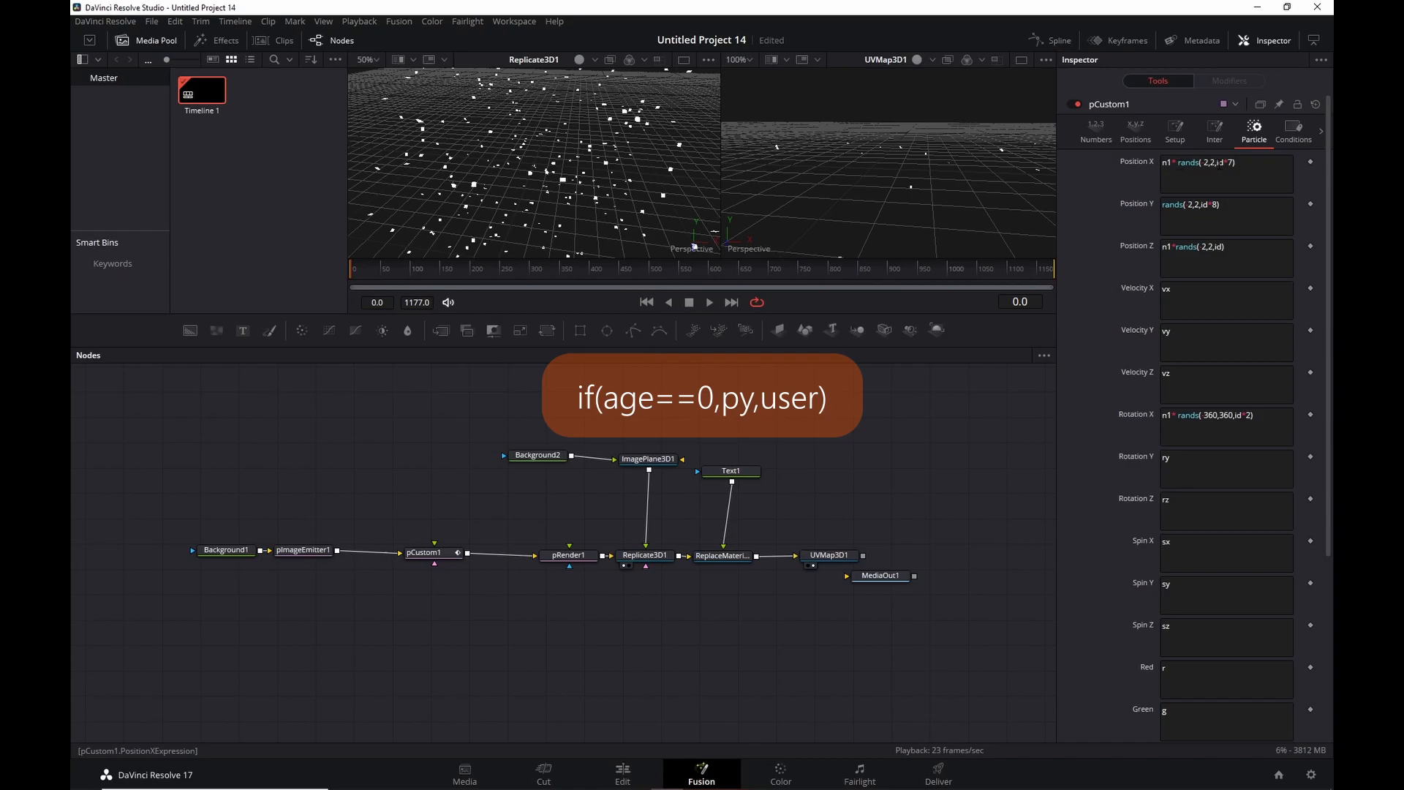
Check Number In 1, append + (1-n1)*mass to Position X, and test playback.
left_click(1095, 136)
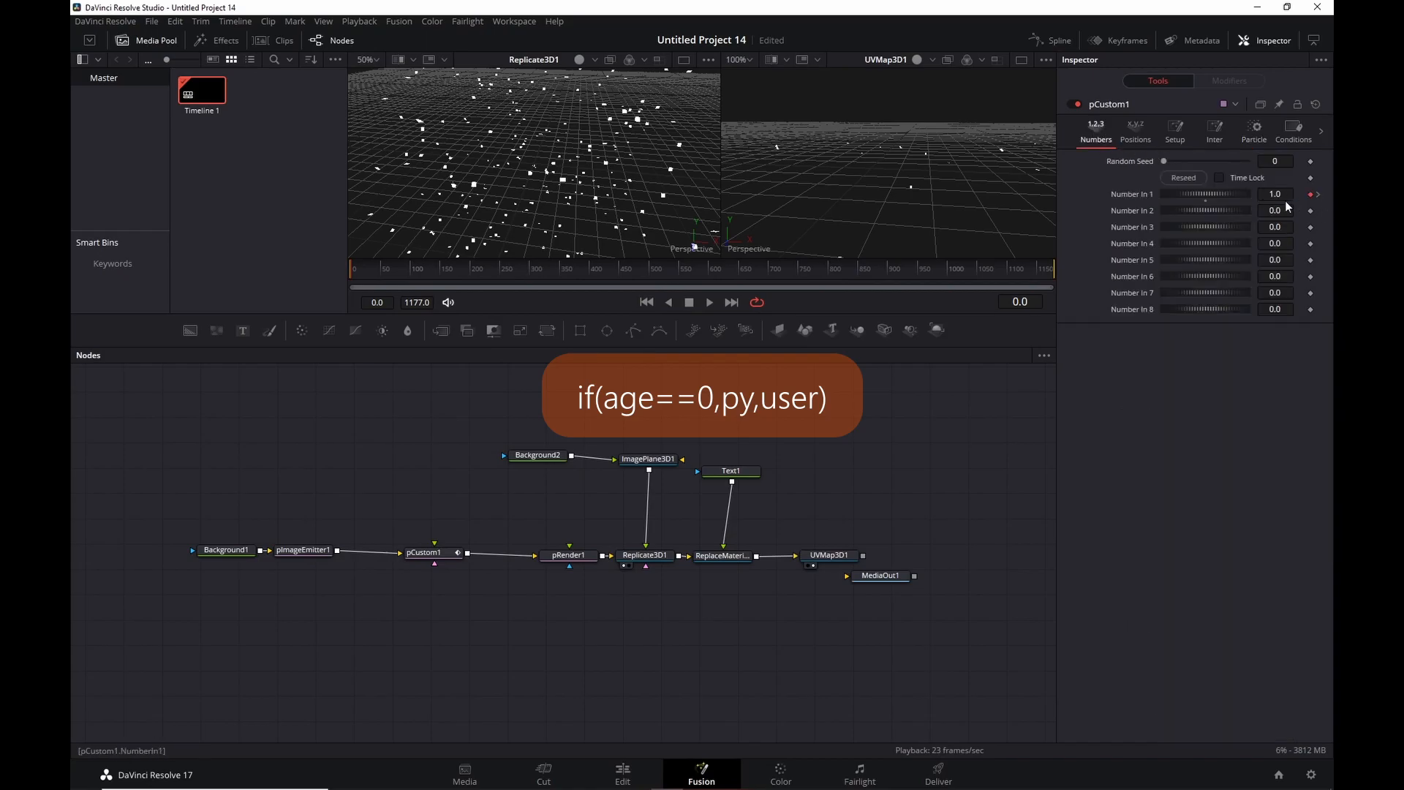
left_click(1253, 132)
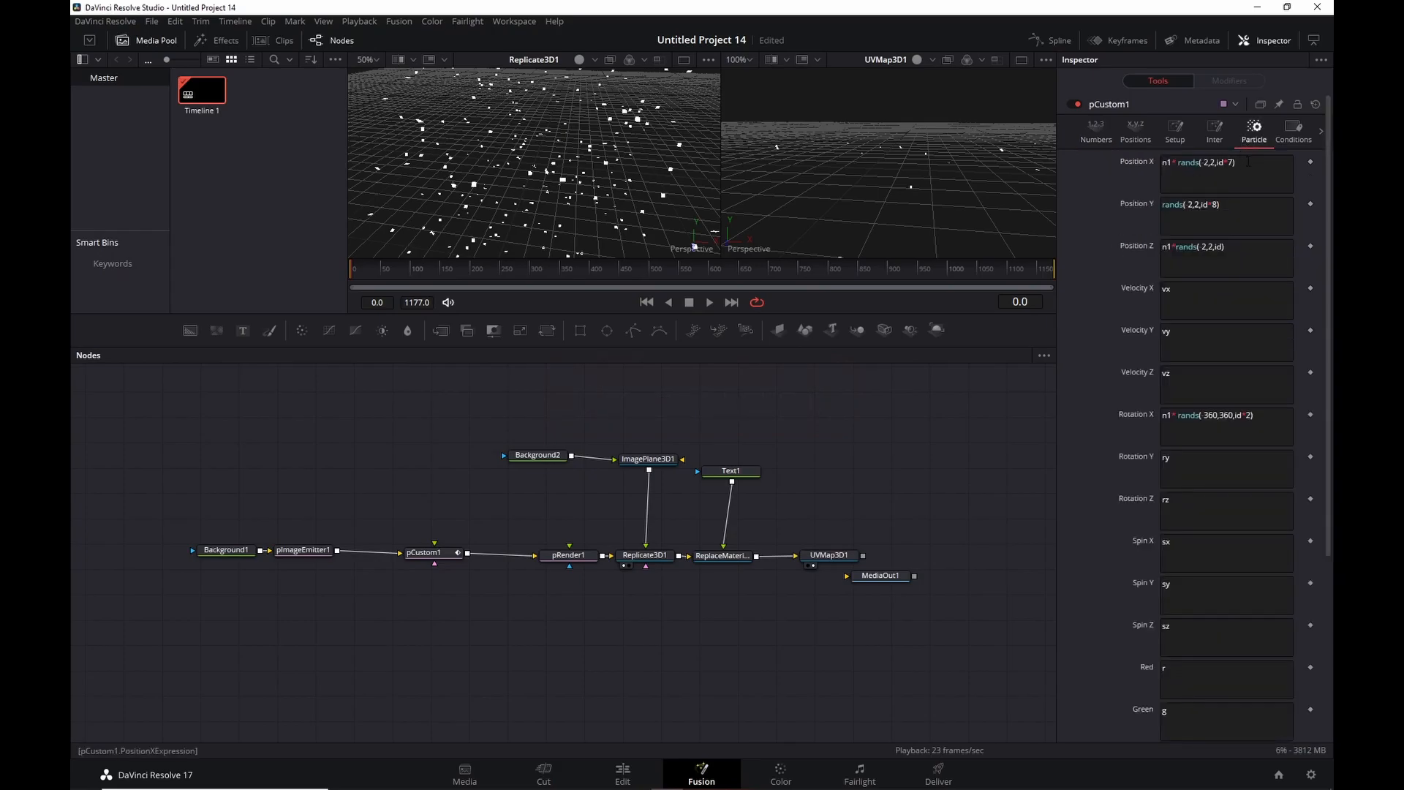
left_click(1266, 162)
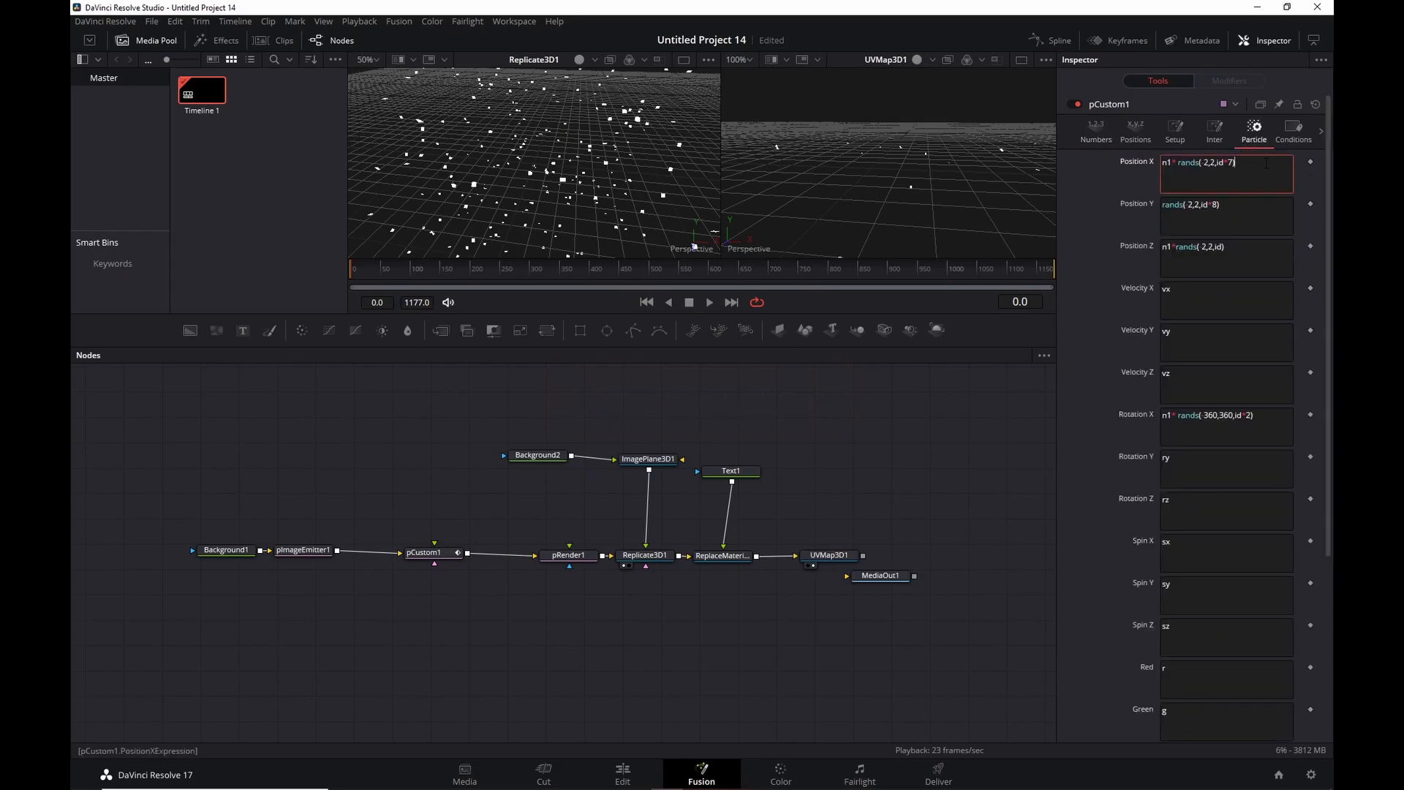
type("+")
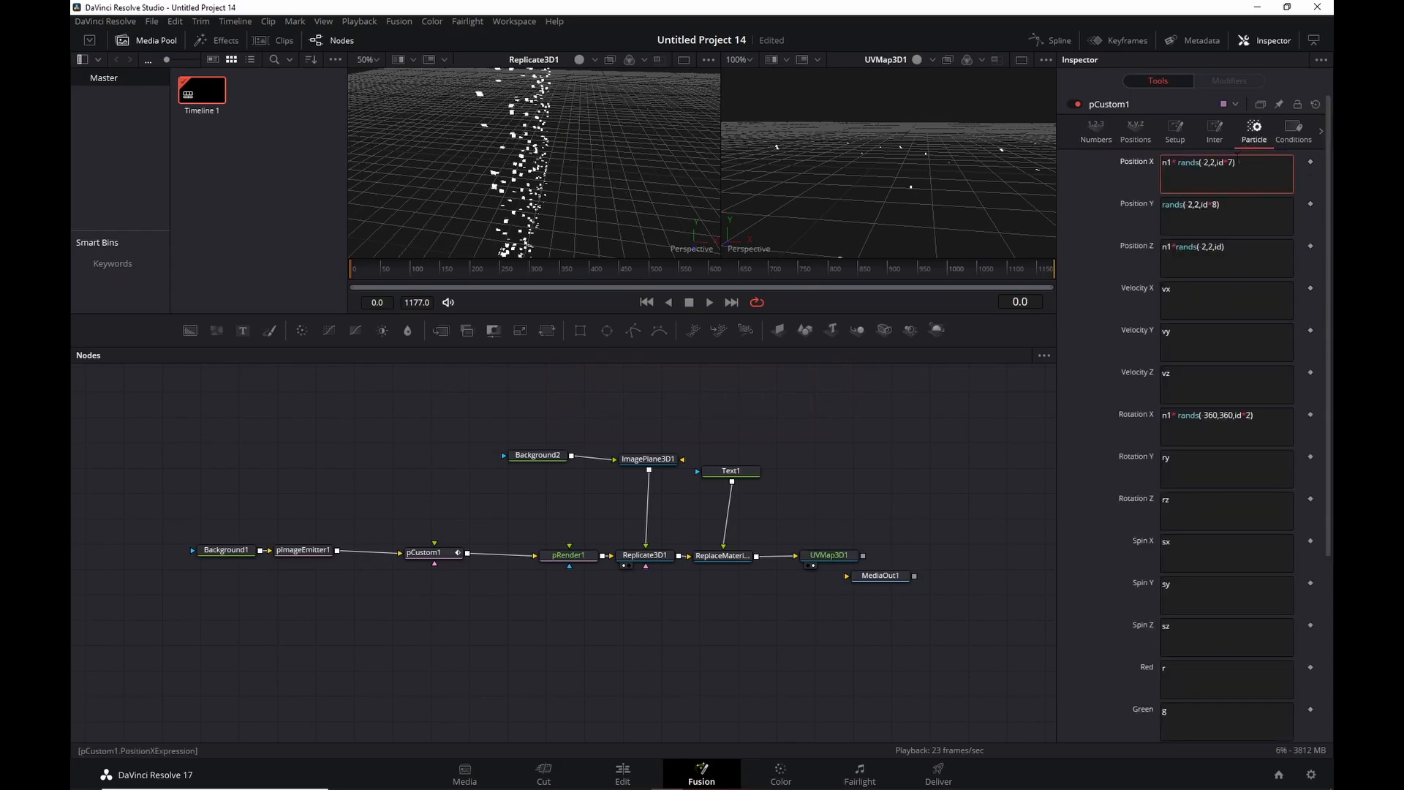
type(" (1")
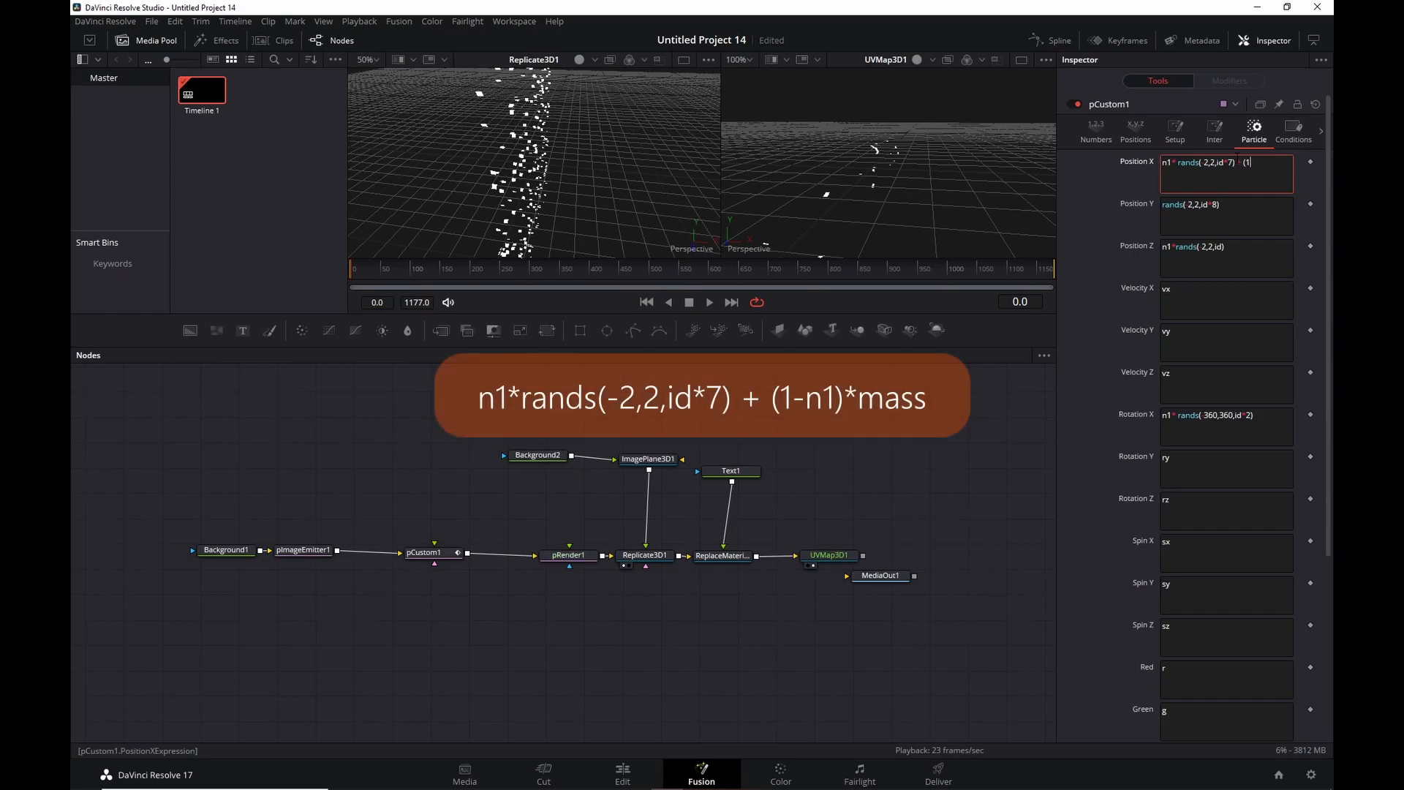
type("-n1)")
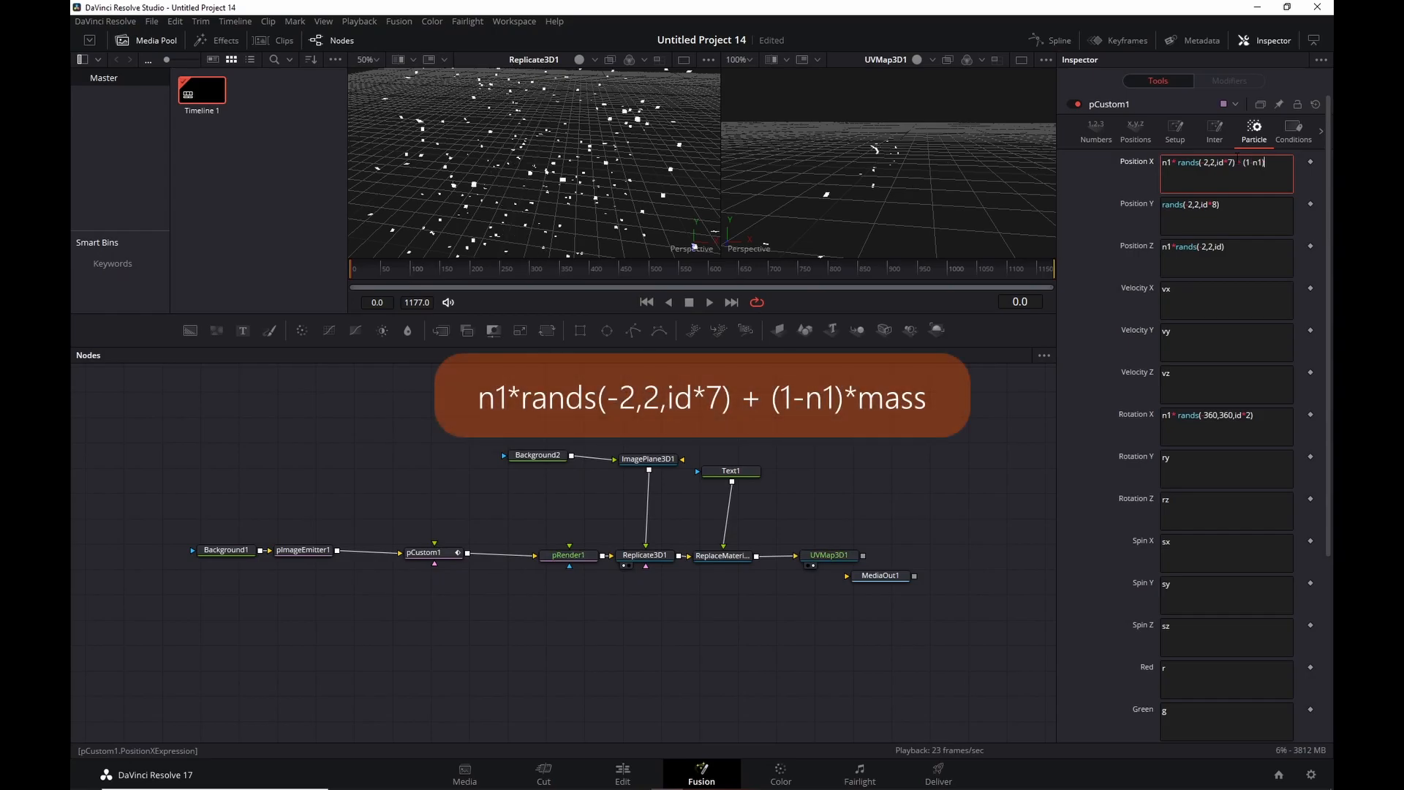
type("*mass")
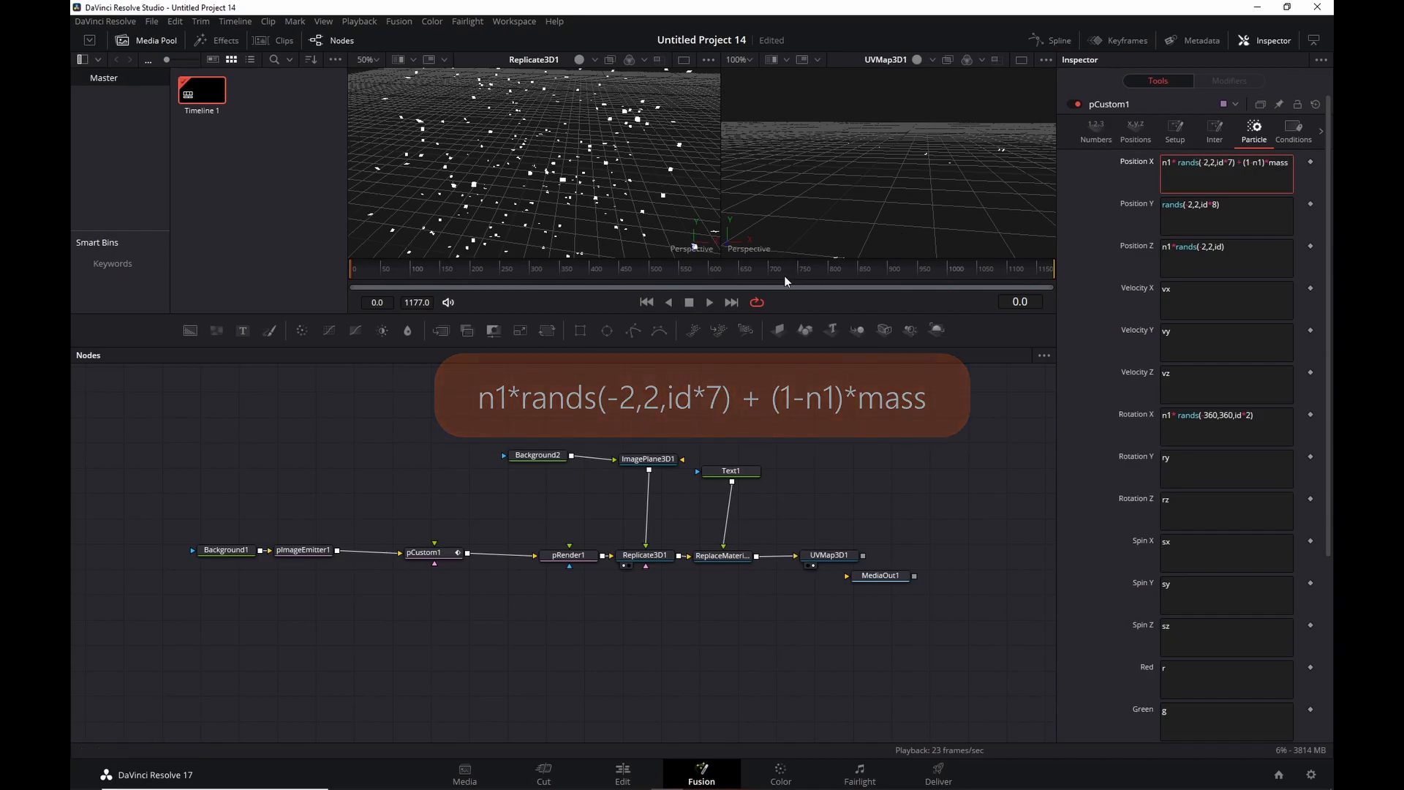
left_click(709, 302)
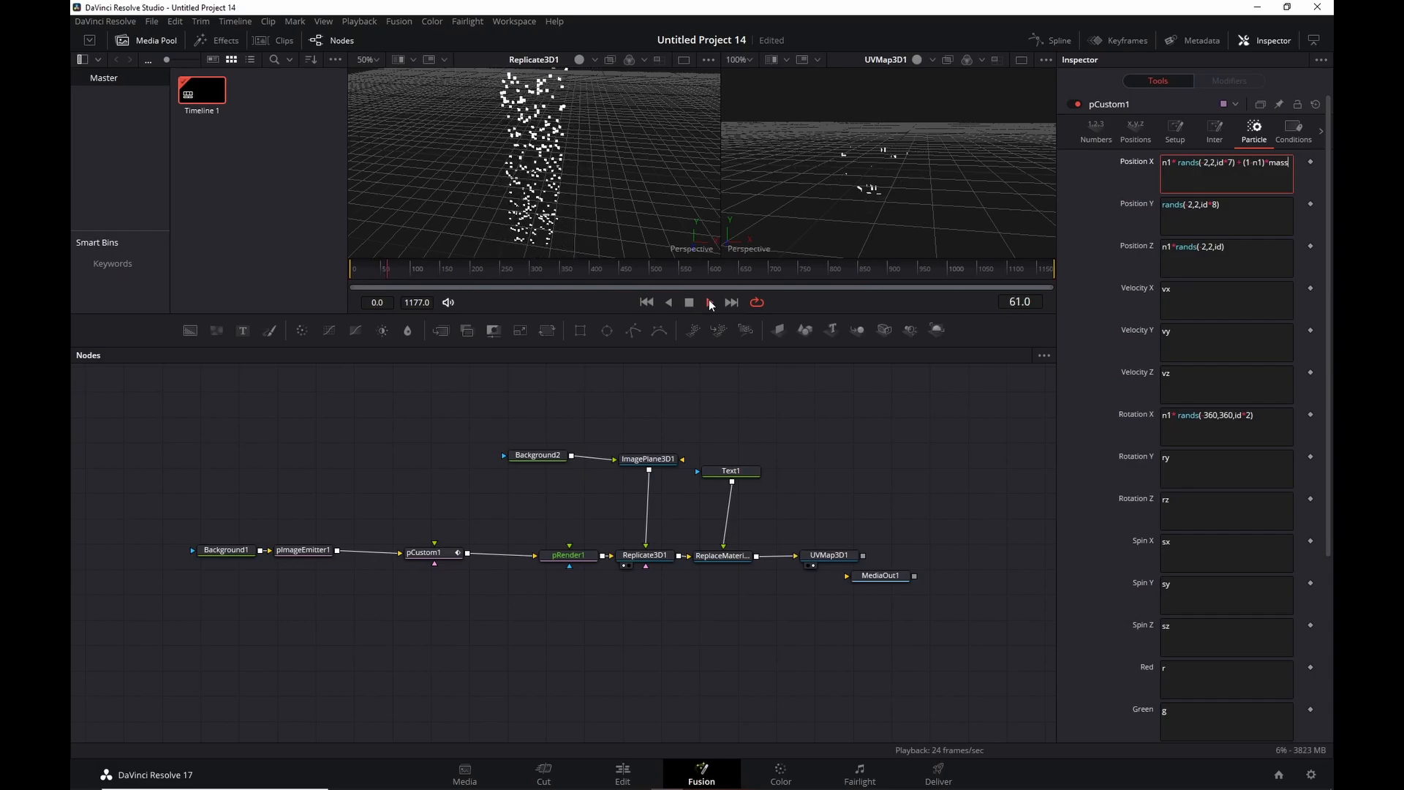
left_click(552, 198)
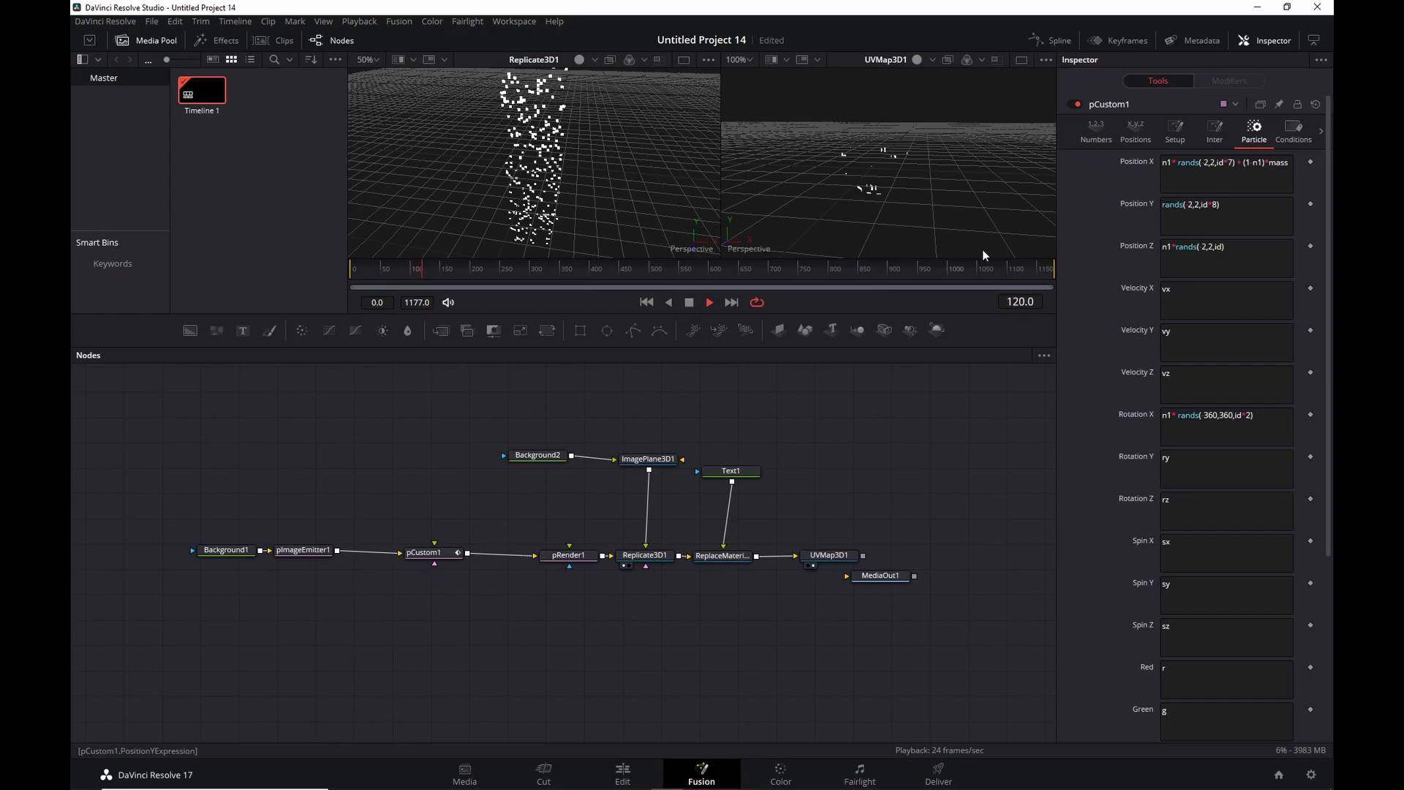
left_click(688, 302)
left_click(646, 302)
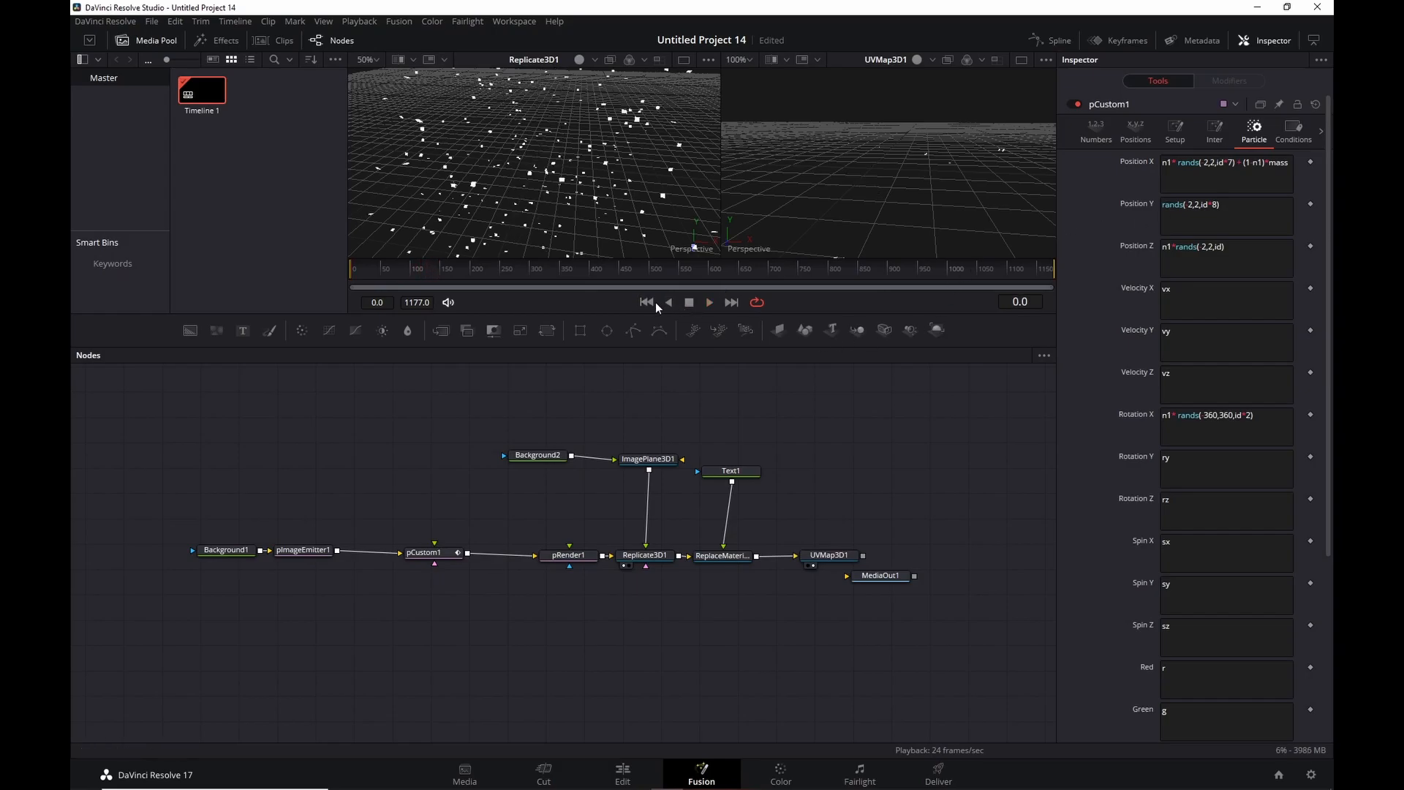
Change Position Y to n1*rands(-2,2,id*8) + (1-n1)*user and play to check reassembly.
left_click(1262, 210)
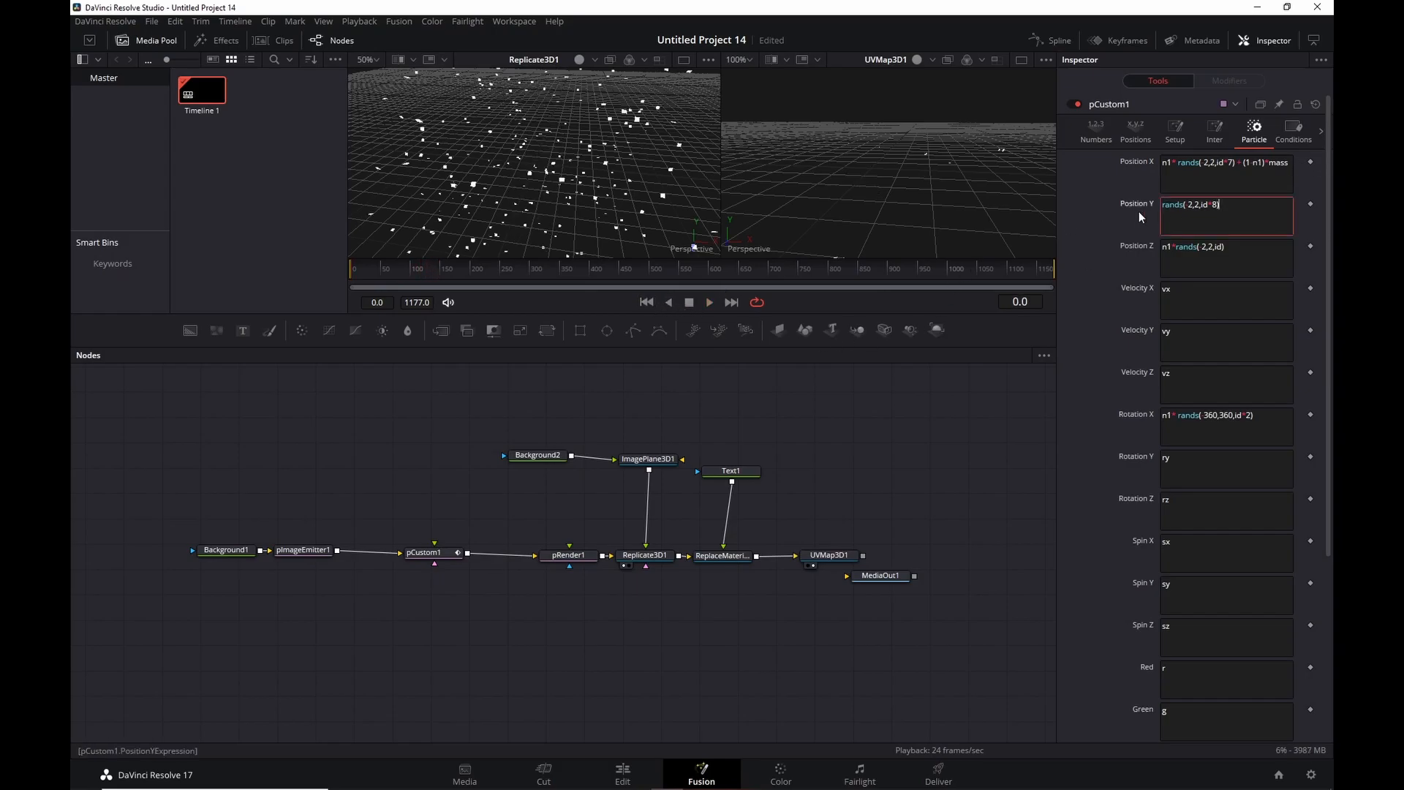
type("n1*rands(-2,2,id*8)")
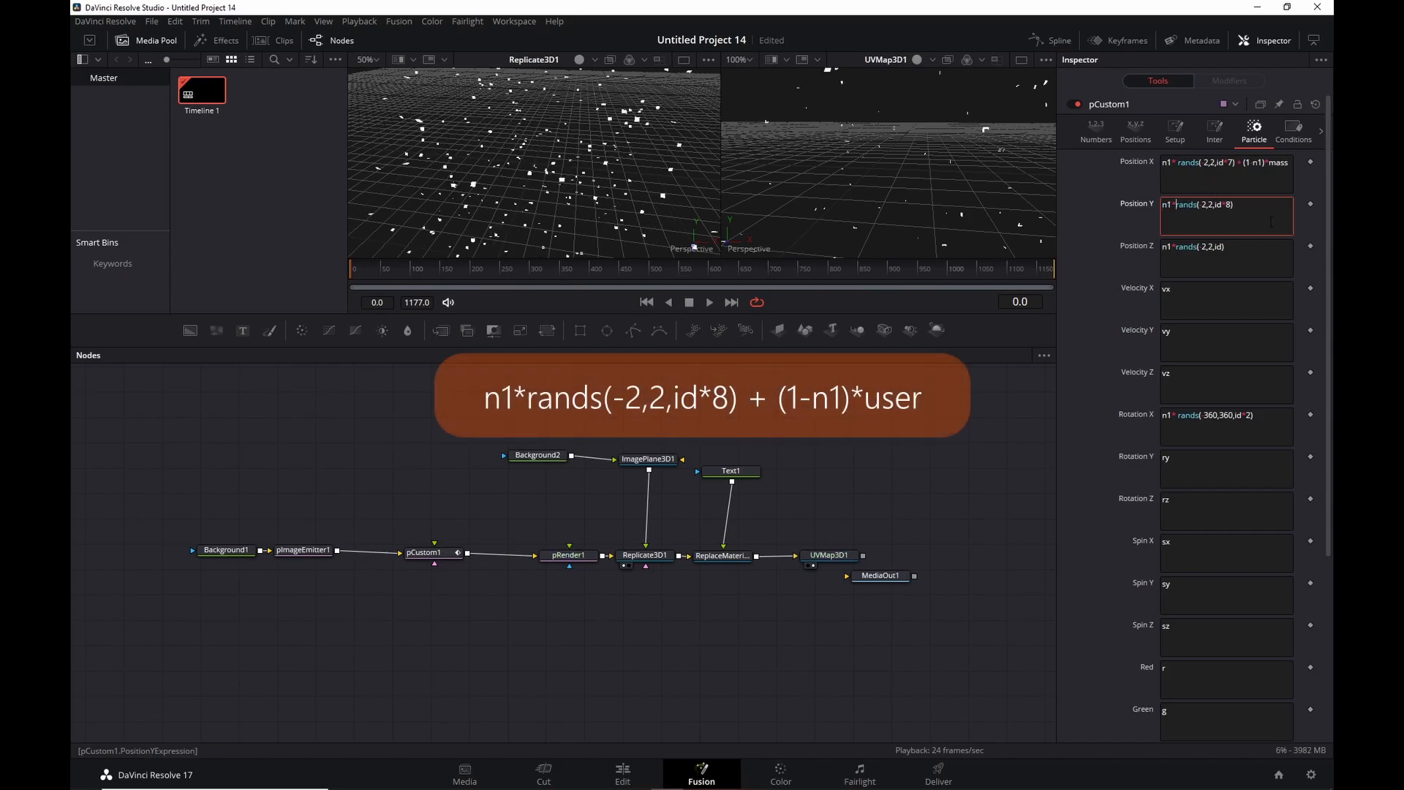
type(" + (1")
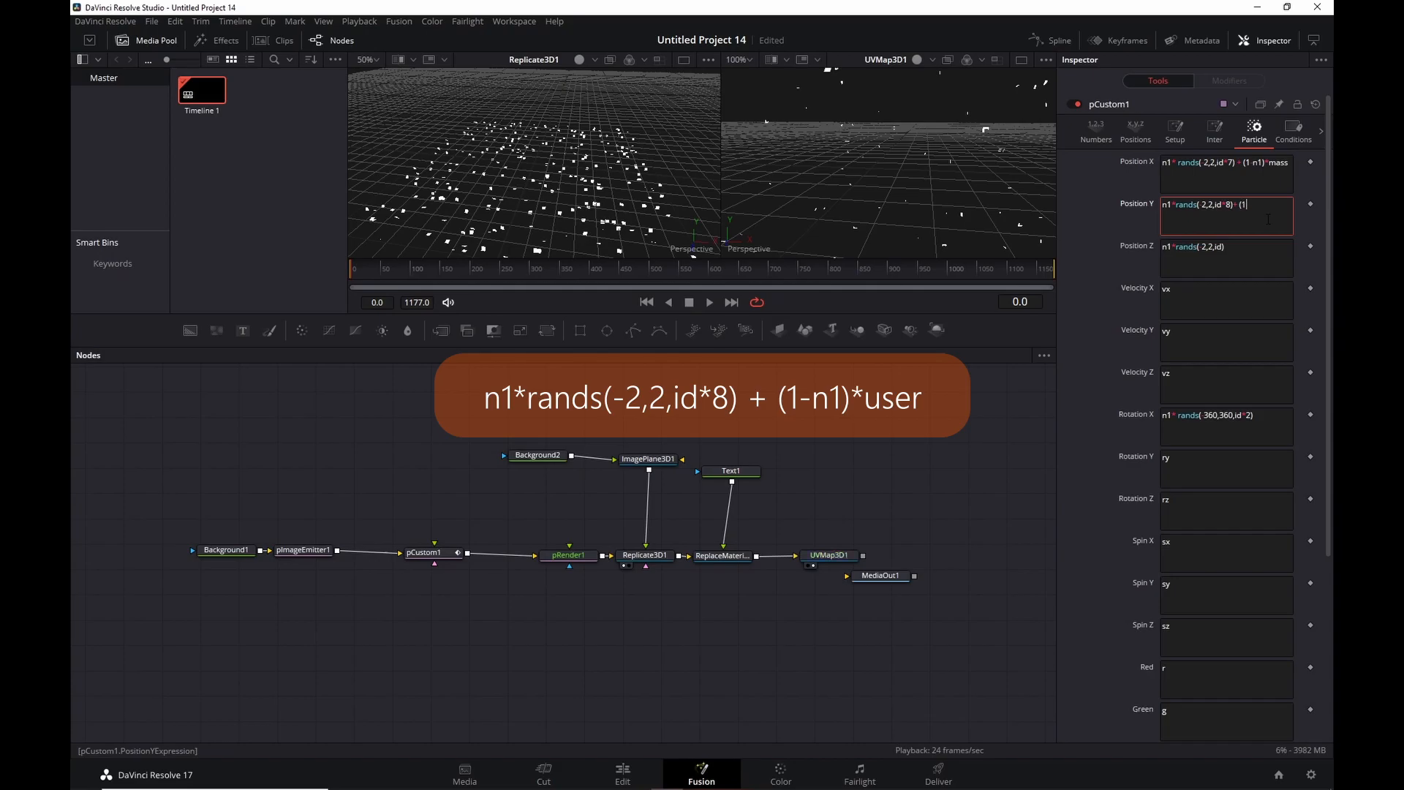
type("-n1)*user")
key("Return")
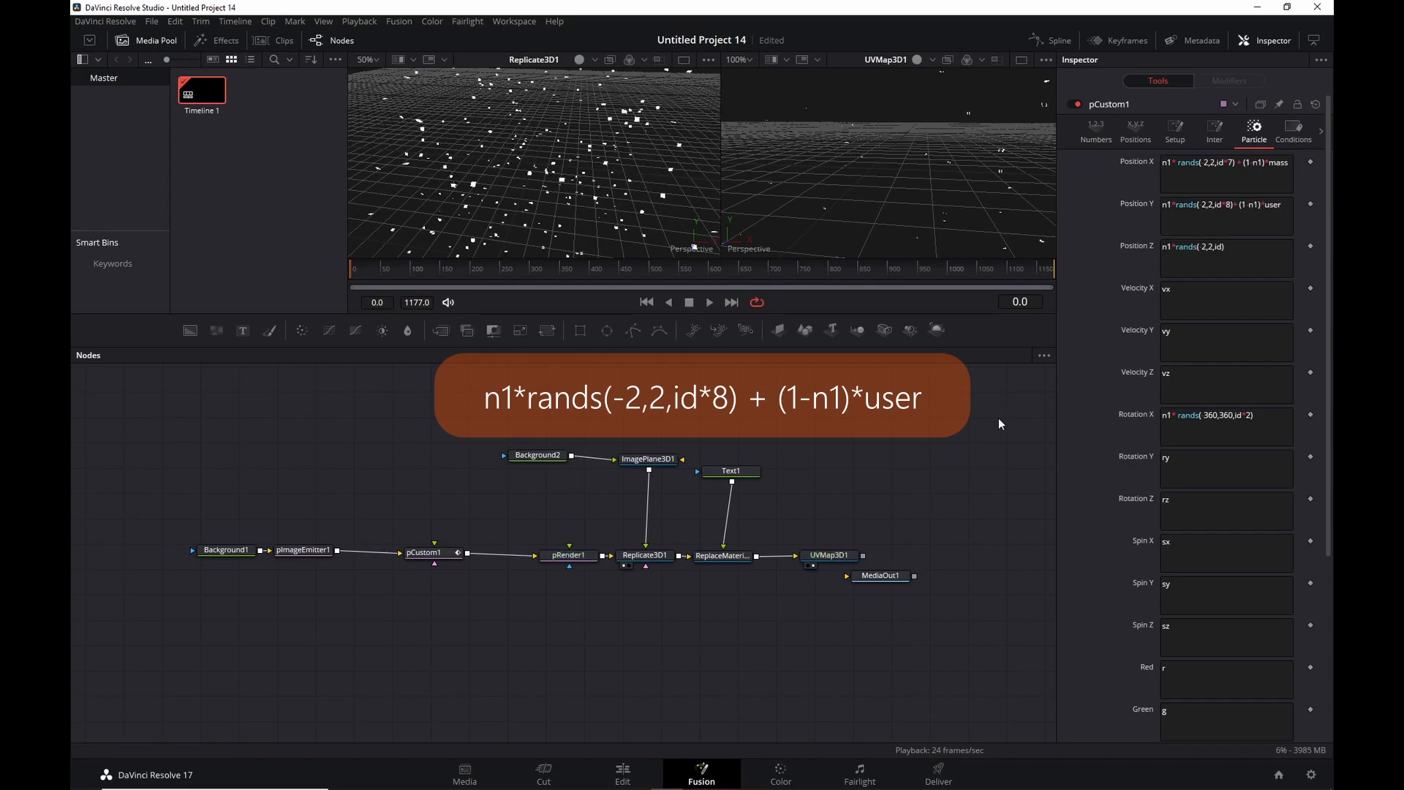
left_click(710, 302)
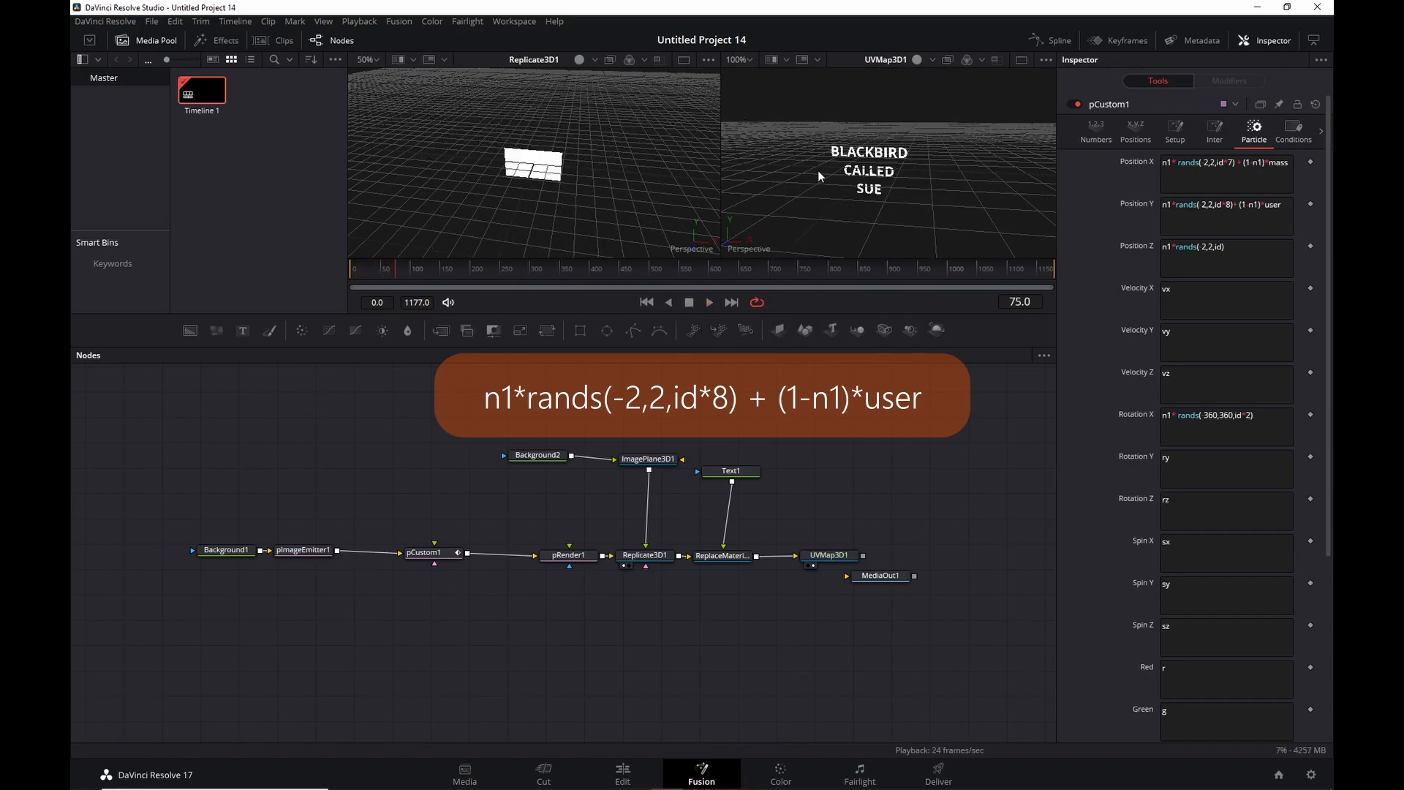
left_click(709, 302)
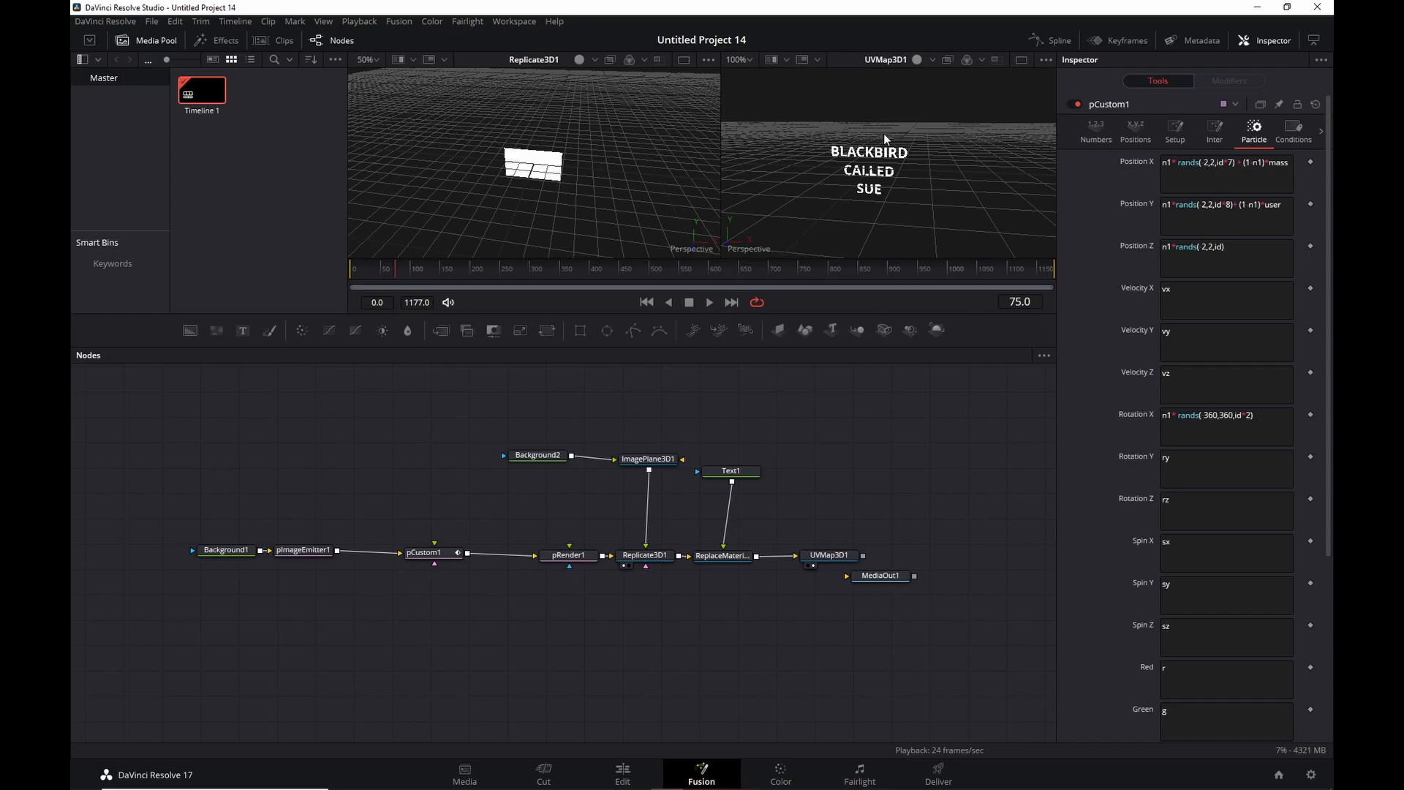
Set UVMap3D1's Ref Time to 0 and play the animation to compare.
left_click(725, 555)
left_click(833, 556)
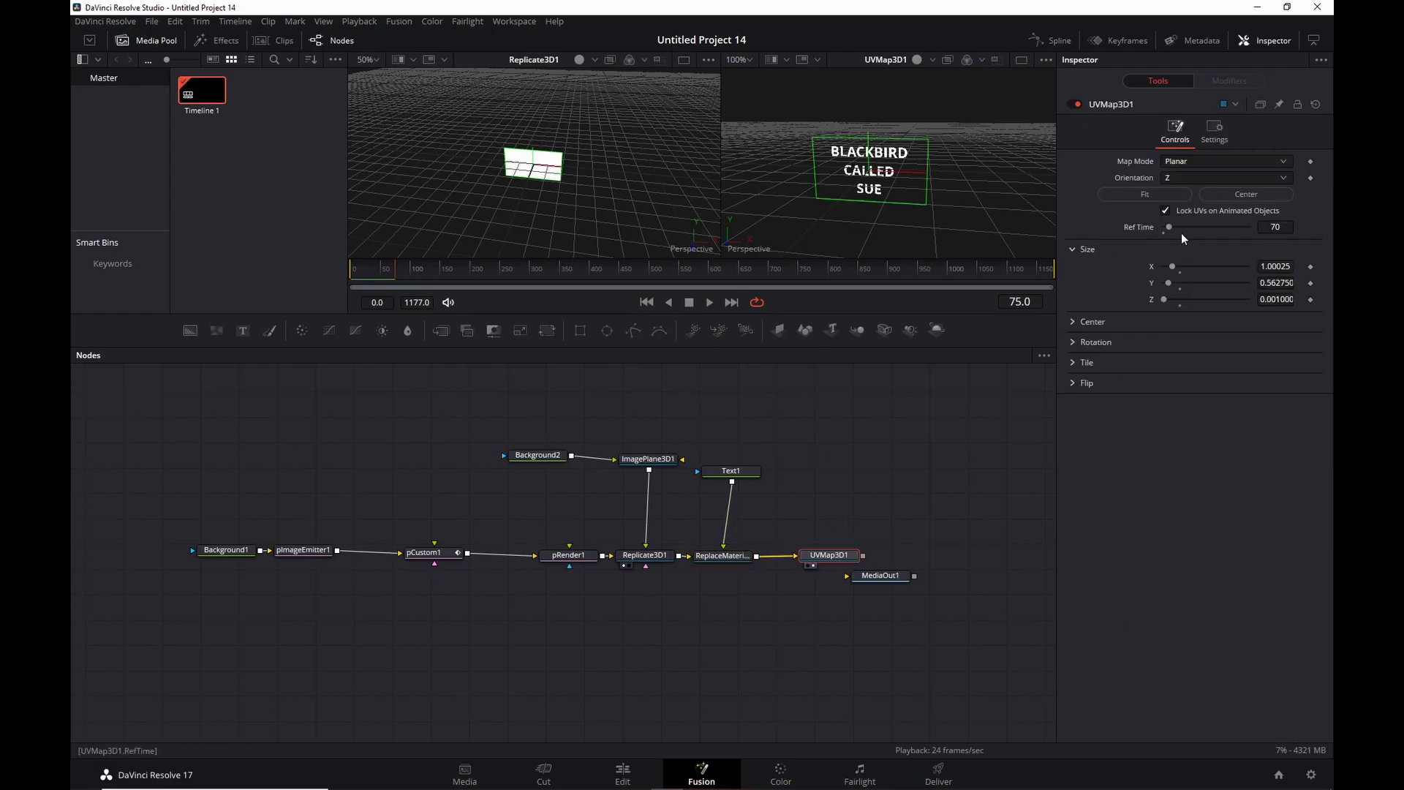
left_click_drag(1163, 231, 1161, 233)
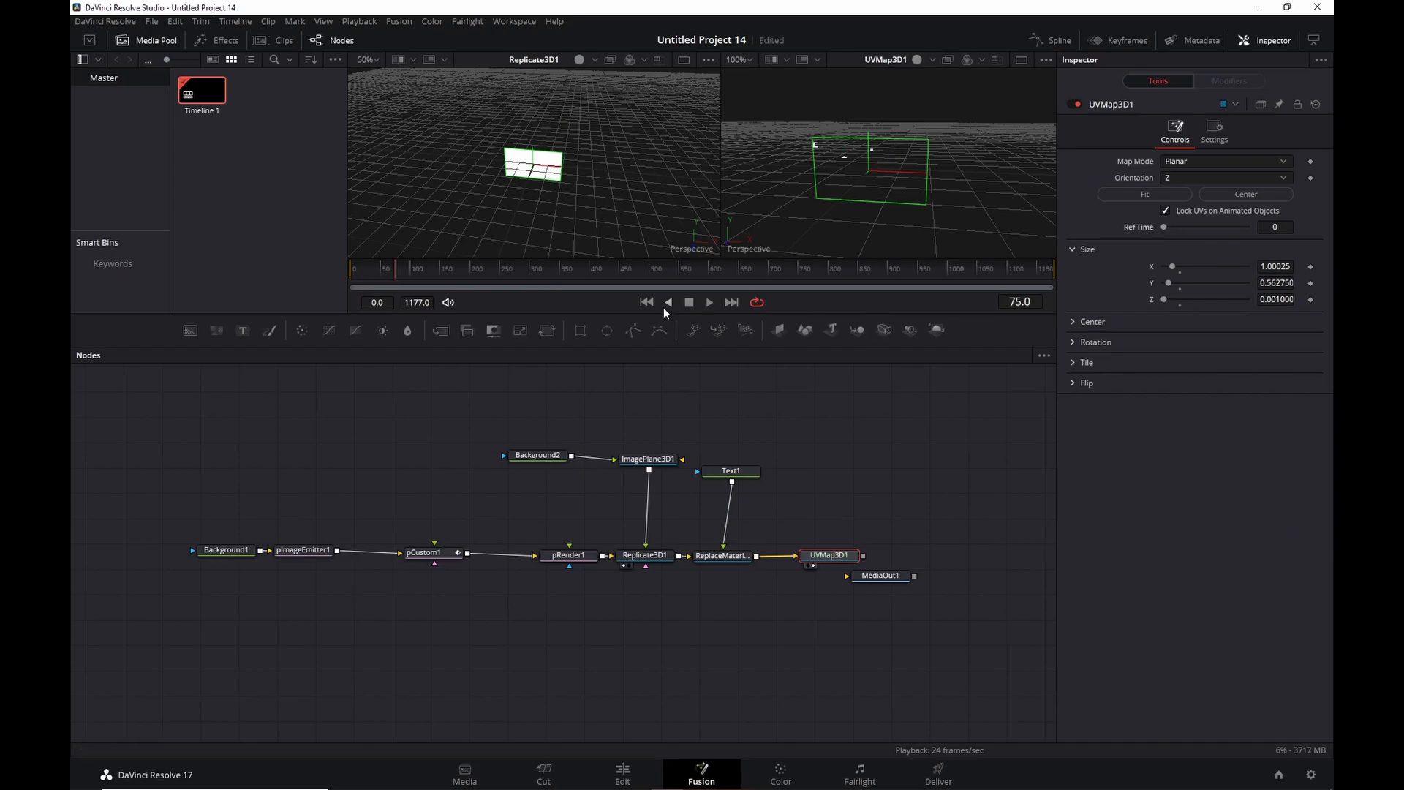
left_click(709, 302)
scroll(860, 148, "up", 2)
key("space")
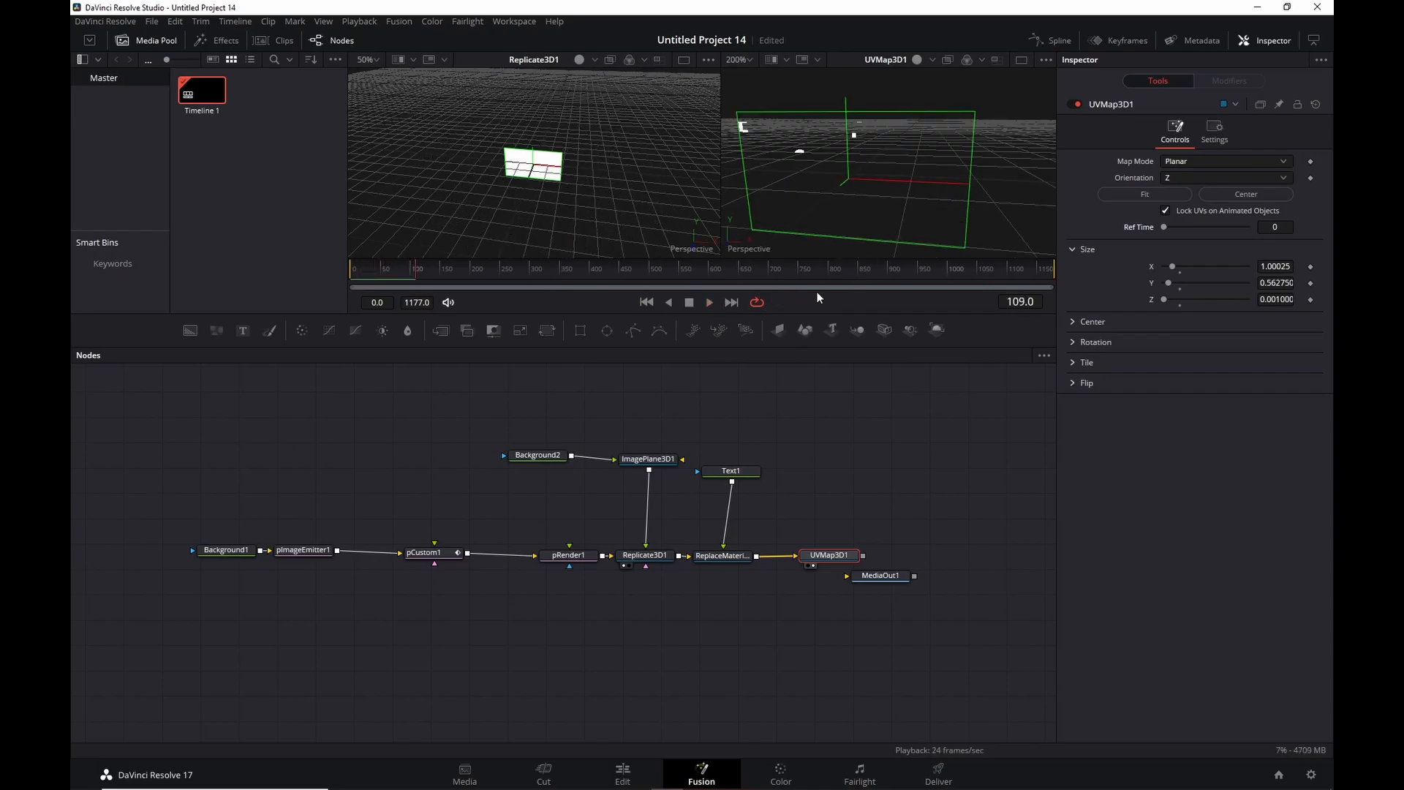
left_click(646, 302)
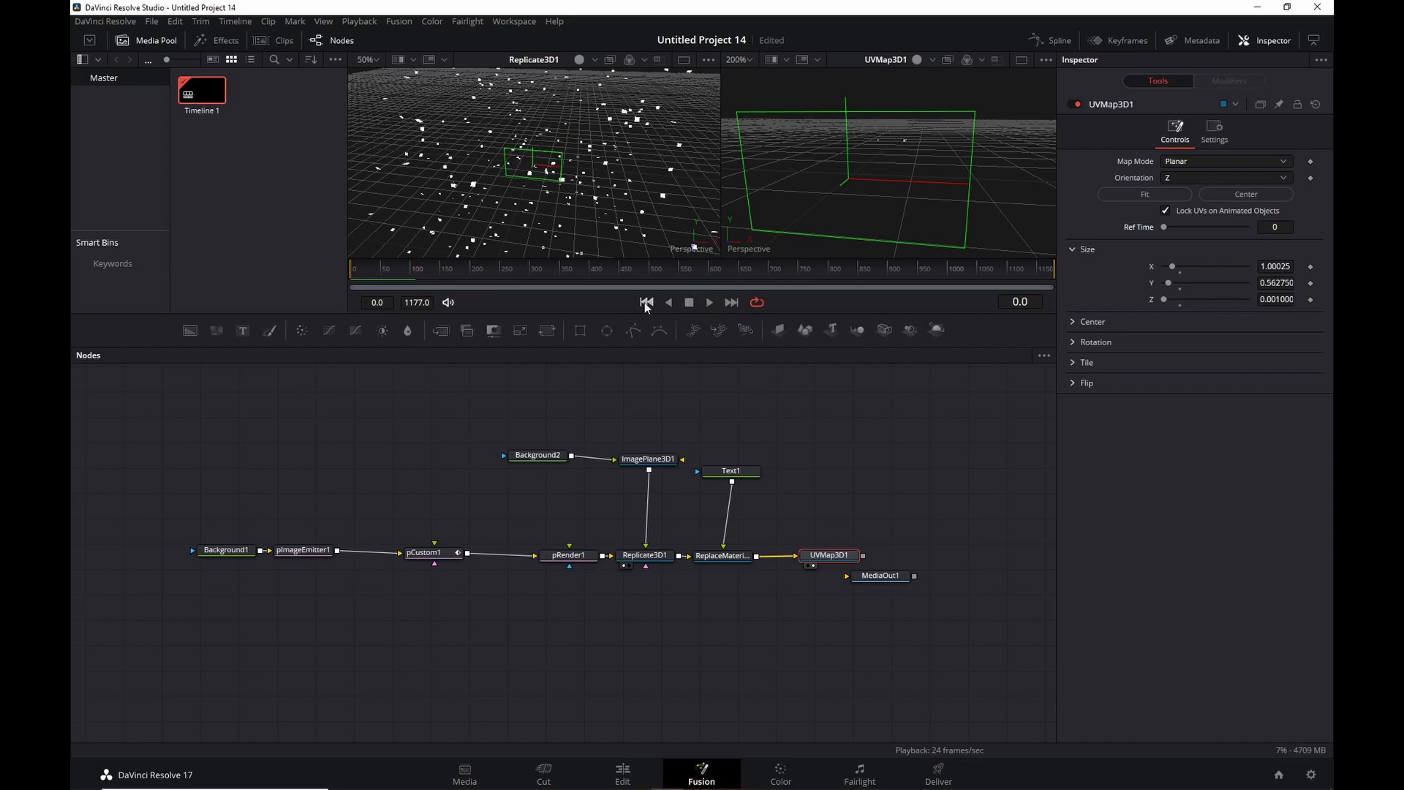
Restore UVMap3D1's Ref Time to 70 and replay to check the text mapping.
left_click(1285, 227)
type("6")
key("BackSpace")
type("70")
key("Tab")
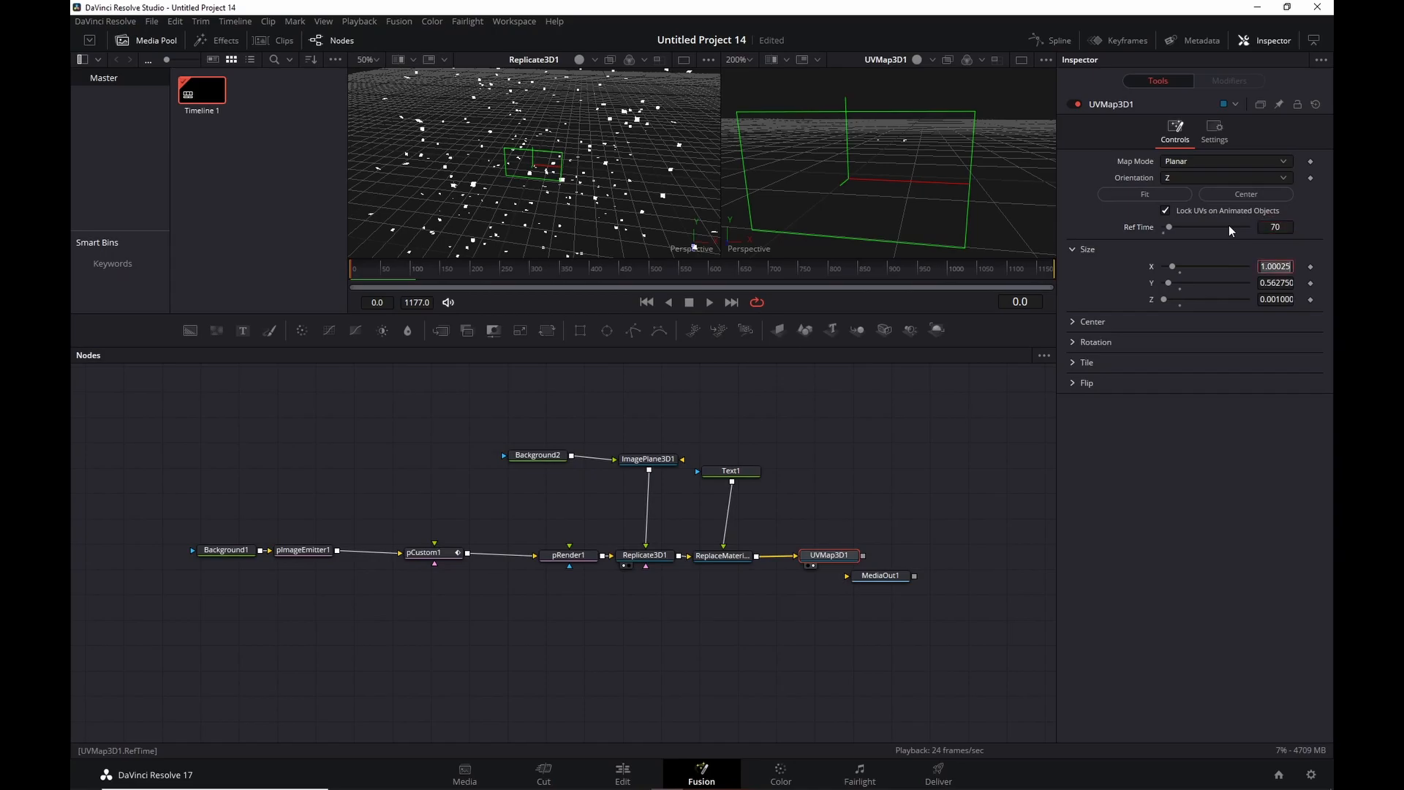
left_click(709, 302)
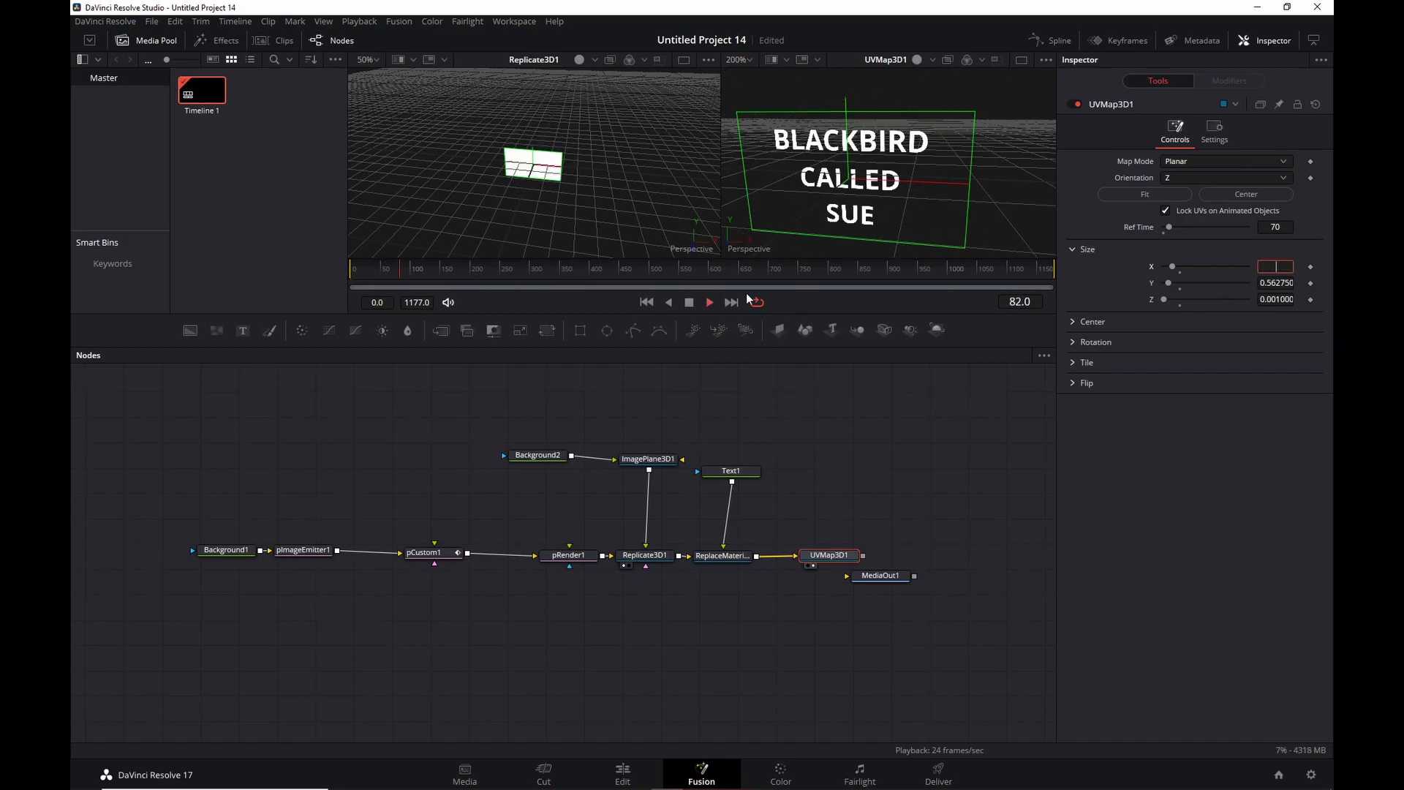
left_click(688, 302)
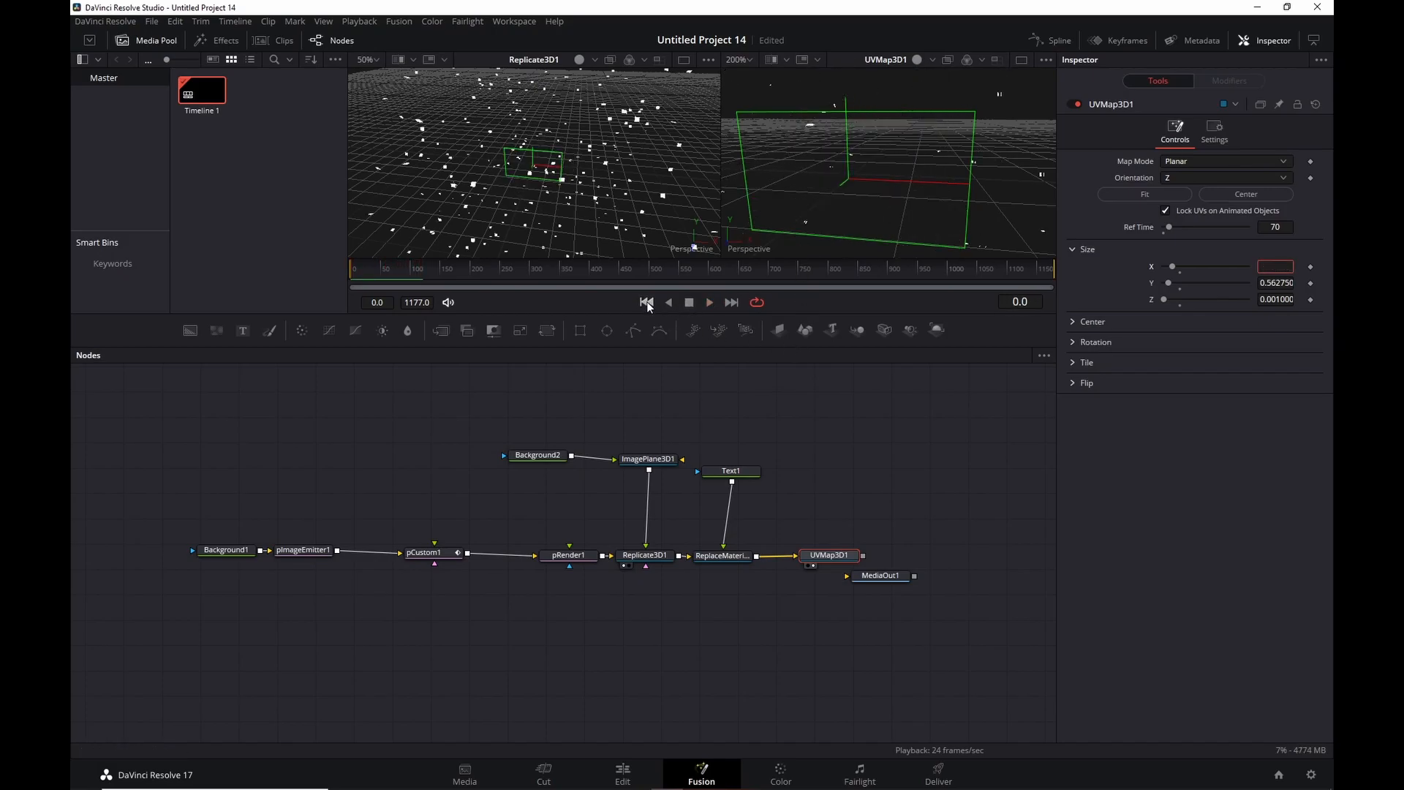
Show pCustom1's Number In 1 curve in the Spline editor and smooth its keyframes.
left_click(1062, 41)
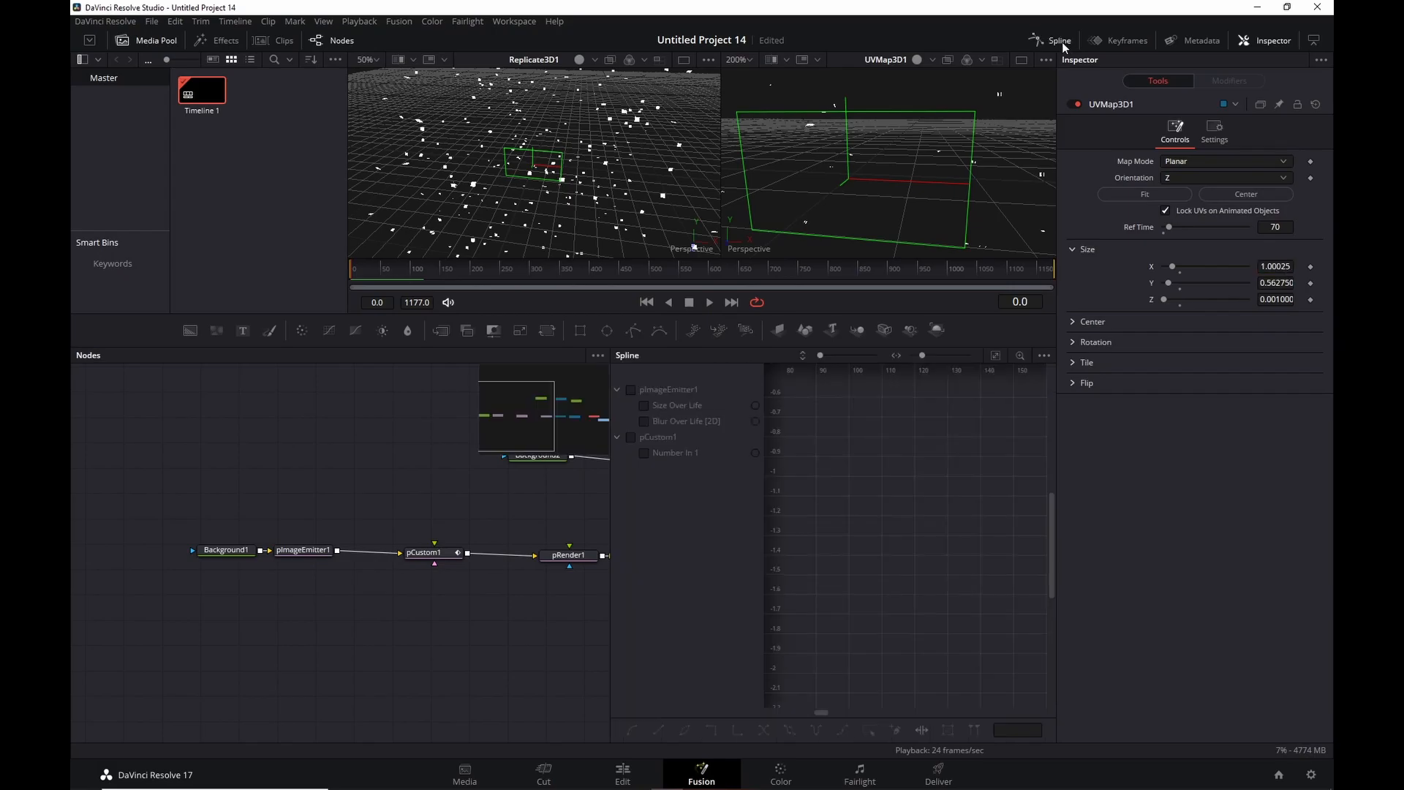
left_click(430, 559)
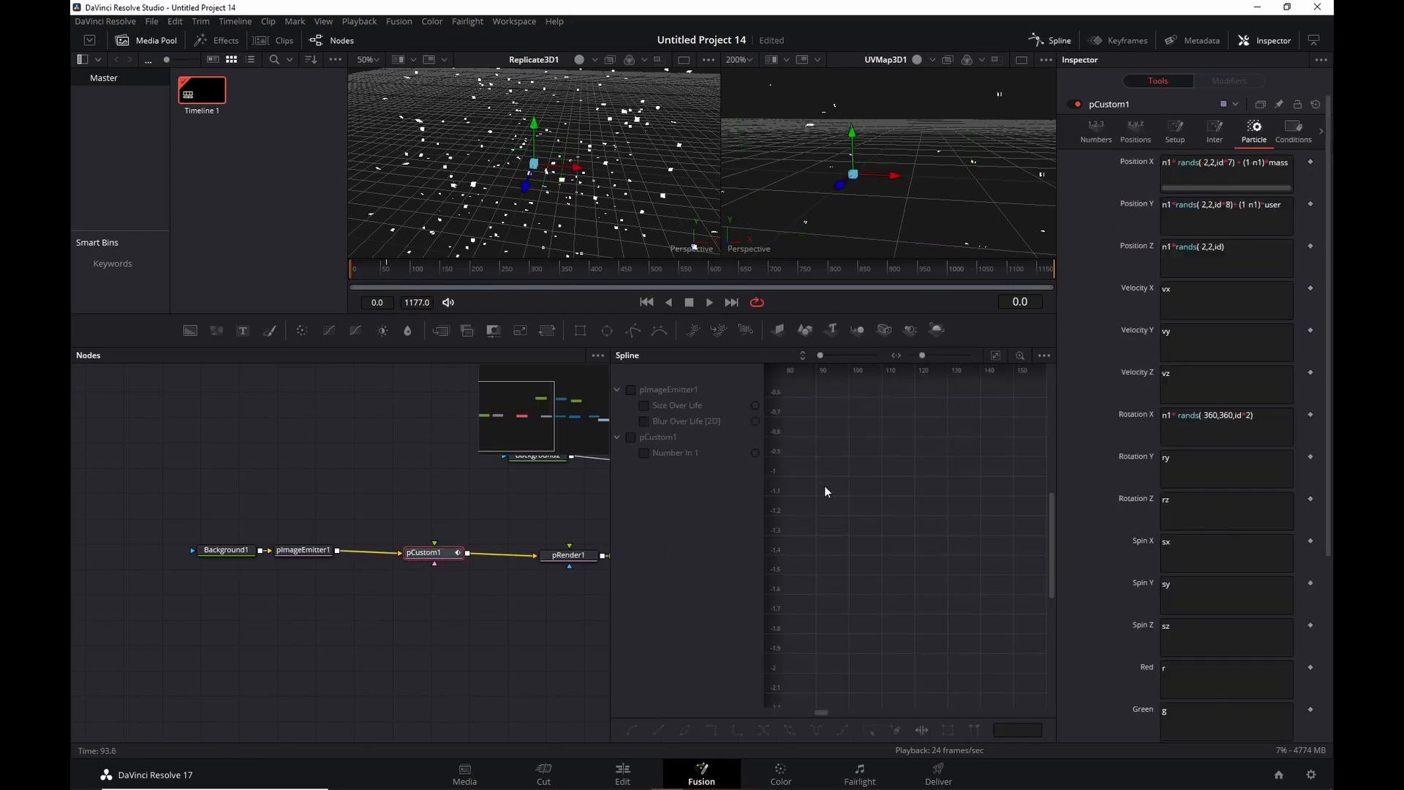
left_click(647, 454)
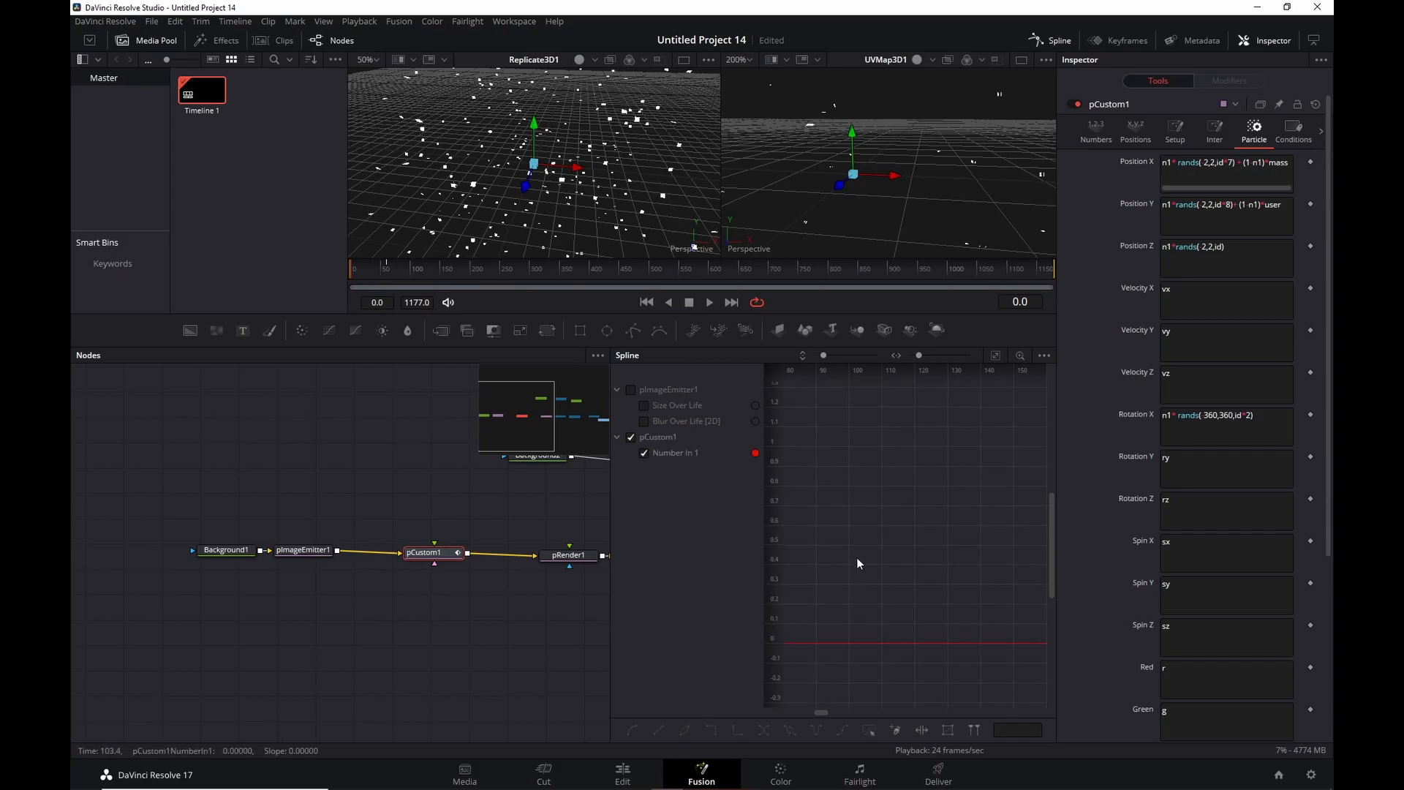
mouse_move(820, 712)
left_mouse_down()
mouse_move(774, 712)
mouse_move(801, 710)
left_mouse_up()
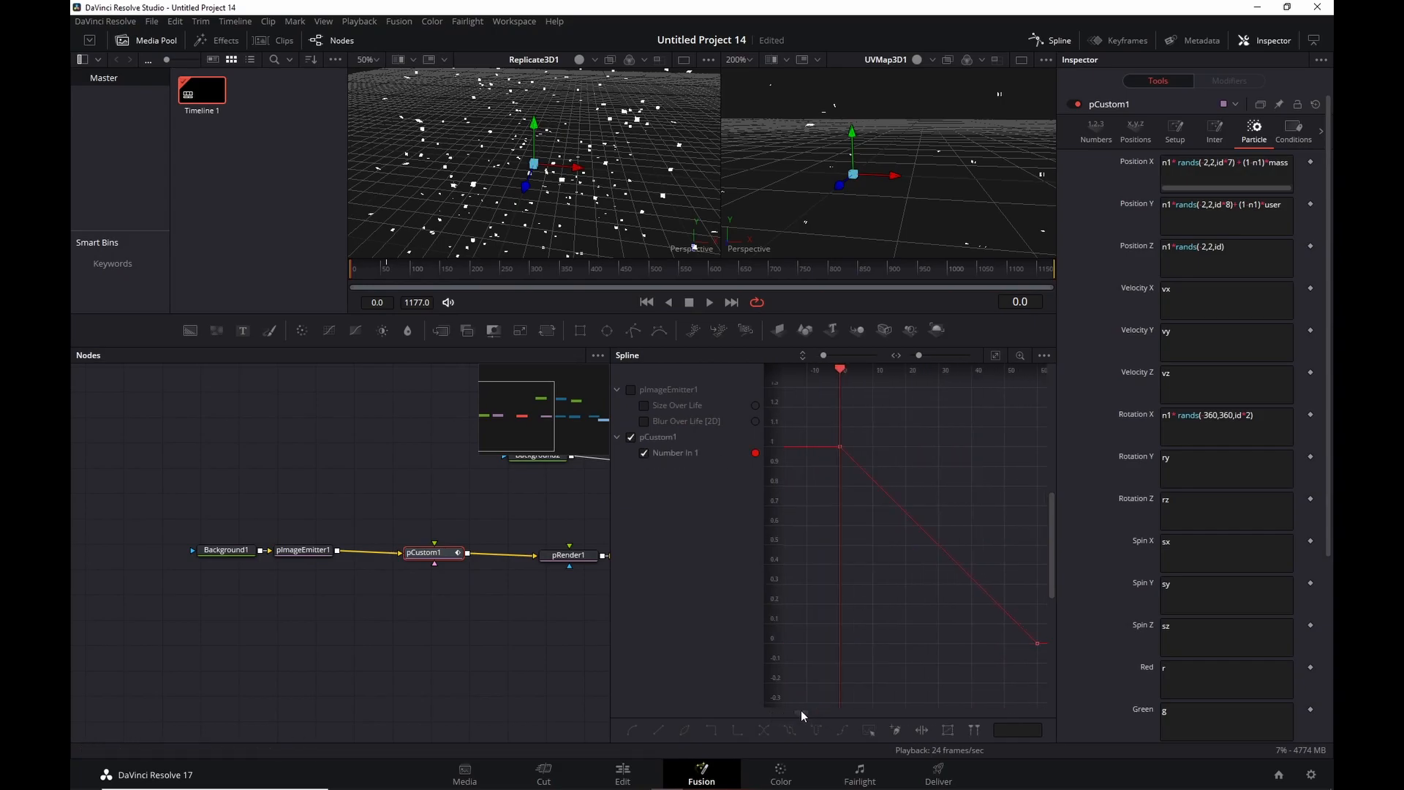
scroll(846, 642, "down", 3)
left_click_drag(828, 507, 982, 669)
left_click(633, 730)
key("space")
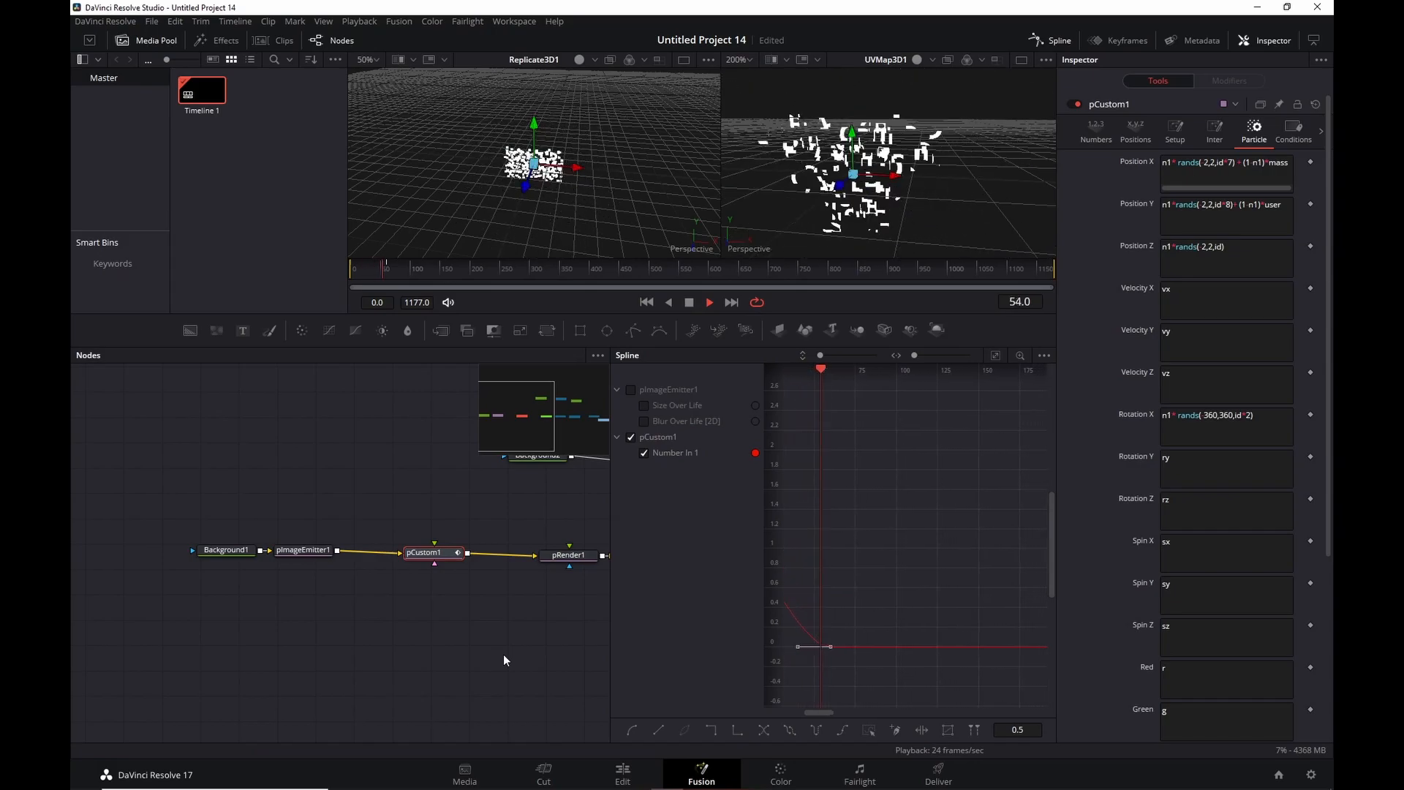
key("space")
Reshape the Number In 1 ease by adding and moving curve points, then replay.
left_click_drag(926, 584, 990, 587)
mouse_move(883, 594)
left_mouse_down()
mouse_move(910, 632)
mouse_move(887, 595)
mouse_move(896, 577)
left_mouse_up()
left_click_drag(911, 630, 927, 593)
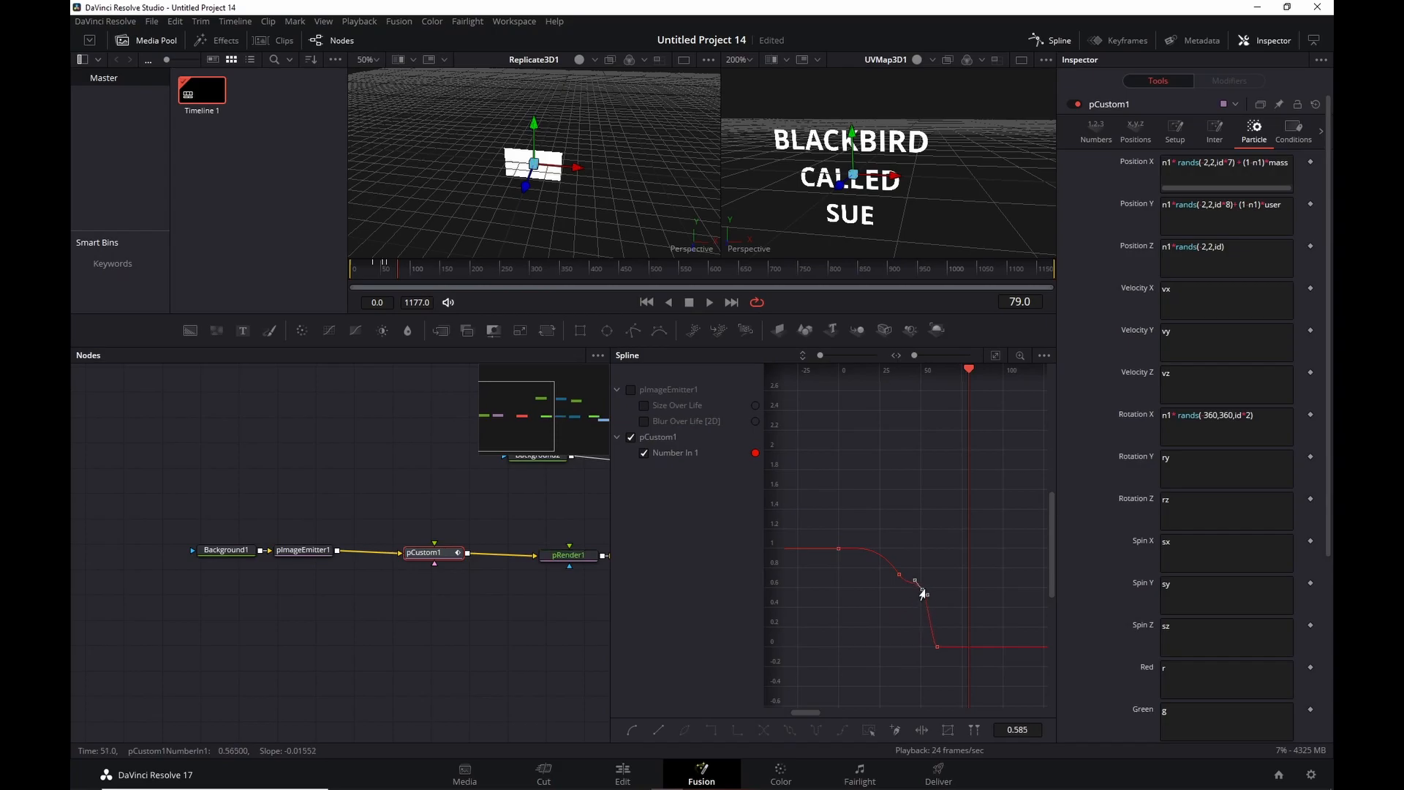
left_click(708, 304)
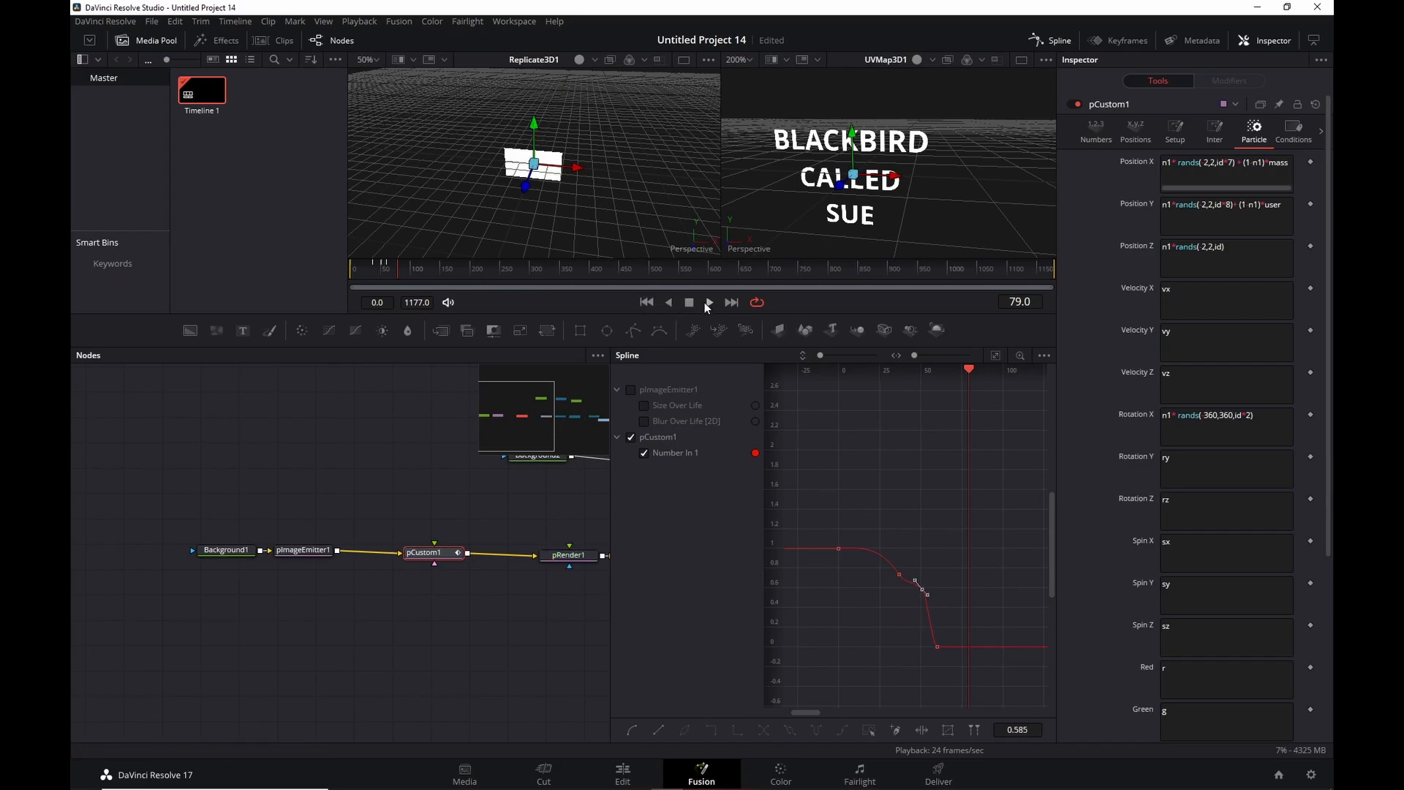
left_click(646, 302)
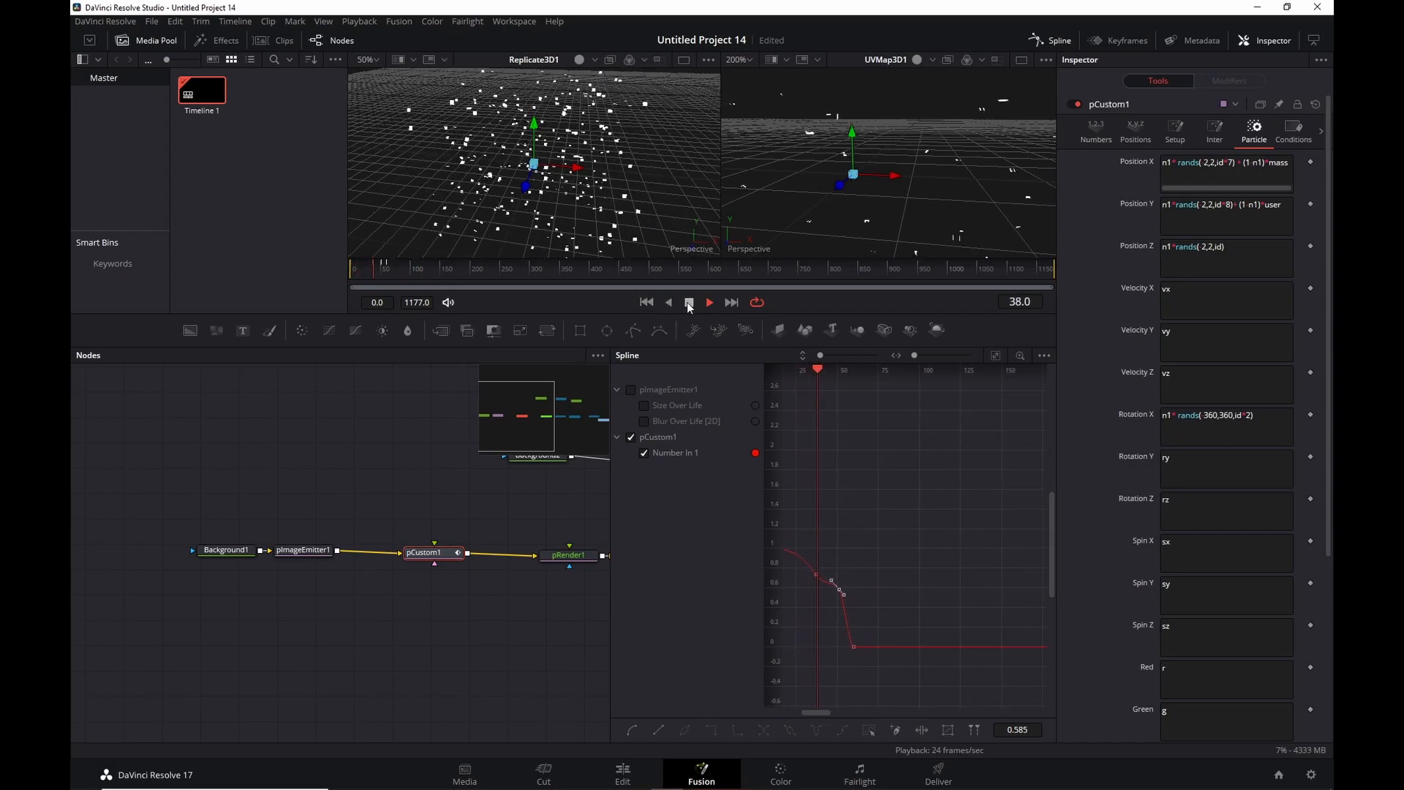
left_click(688, 302)
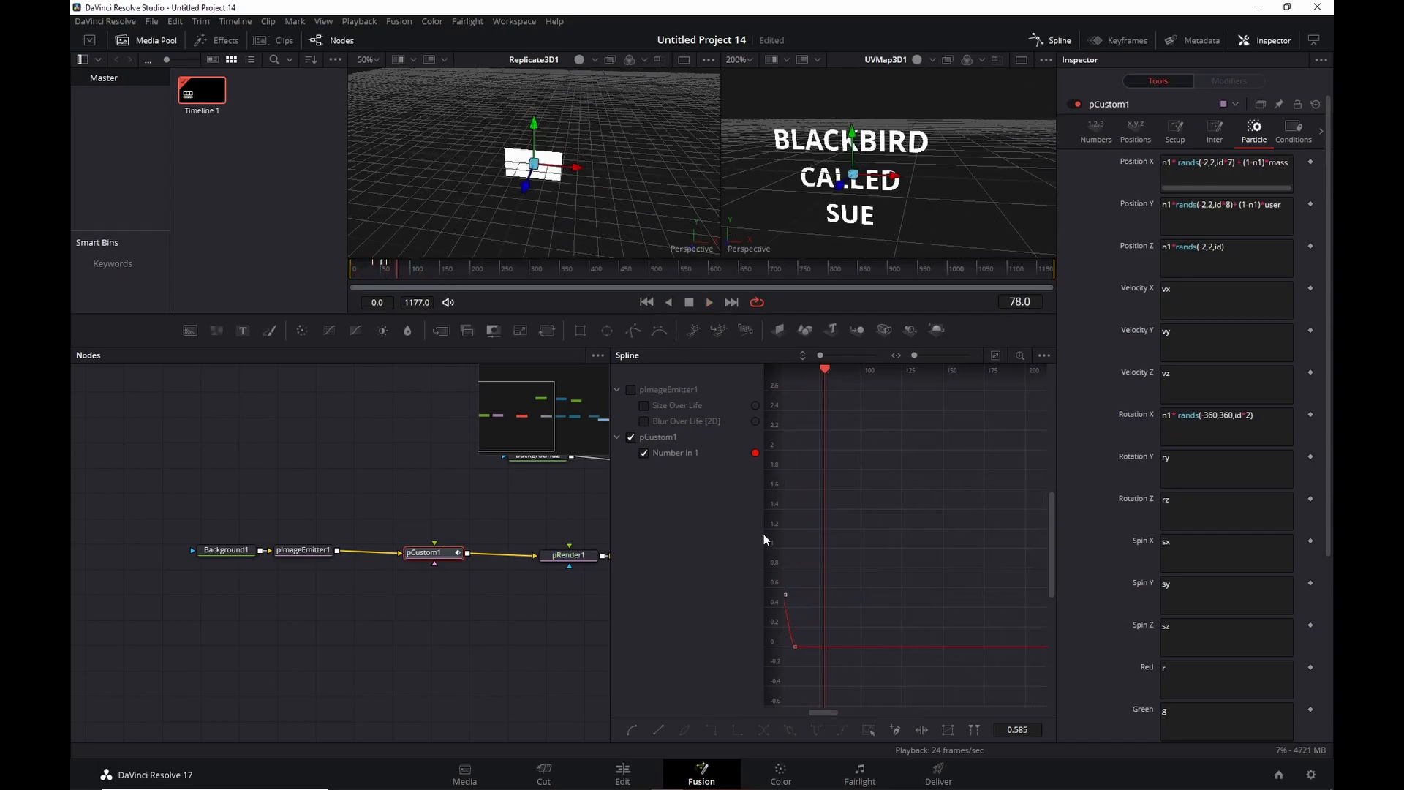
key("ctrl+z")
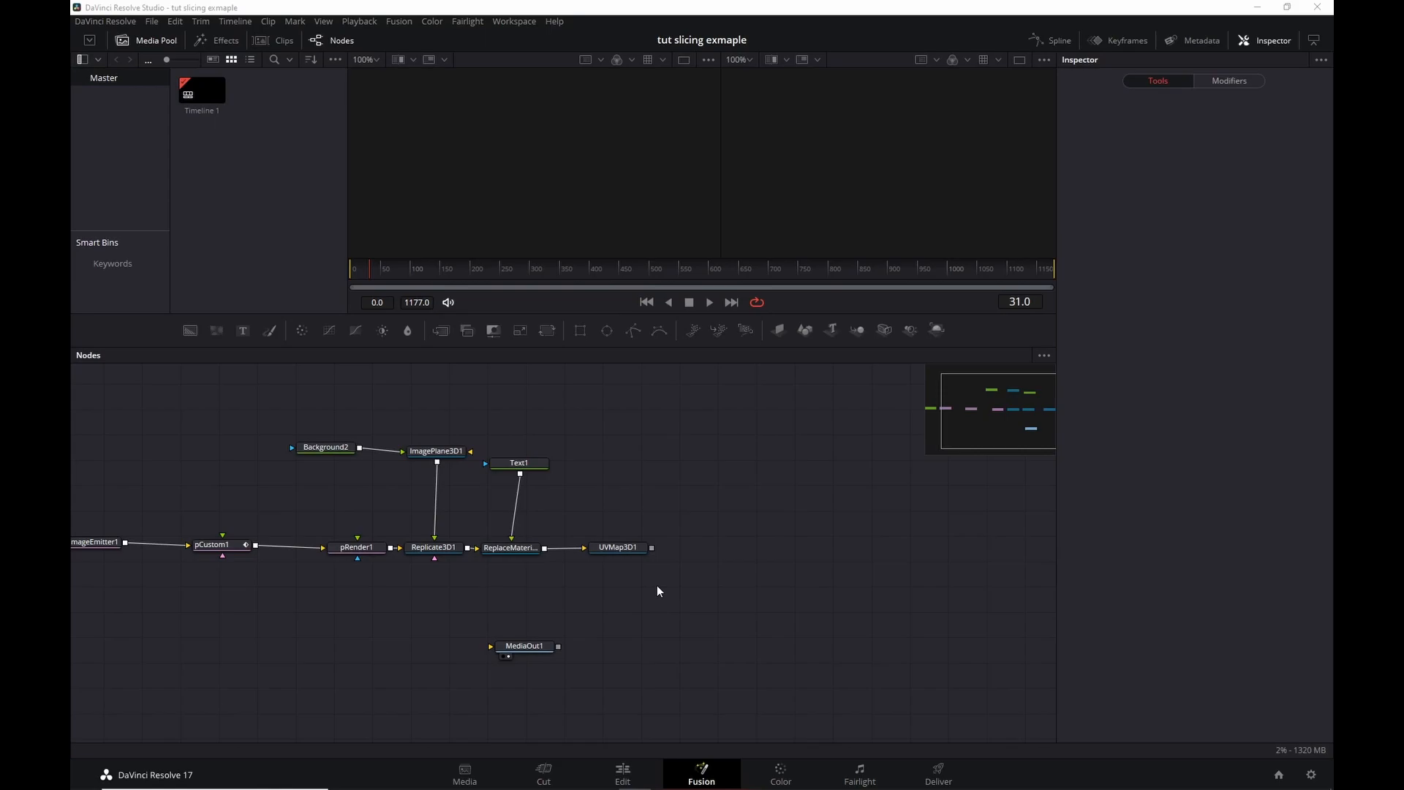
Add a Merge 3D node after UVMap3D1.
left_click(620, 551)
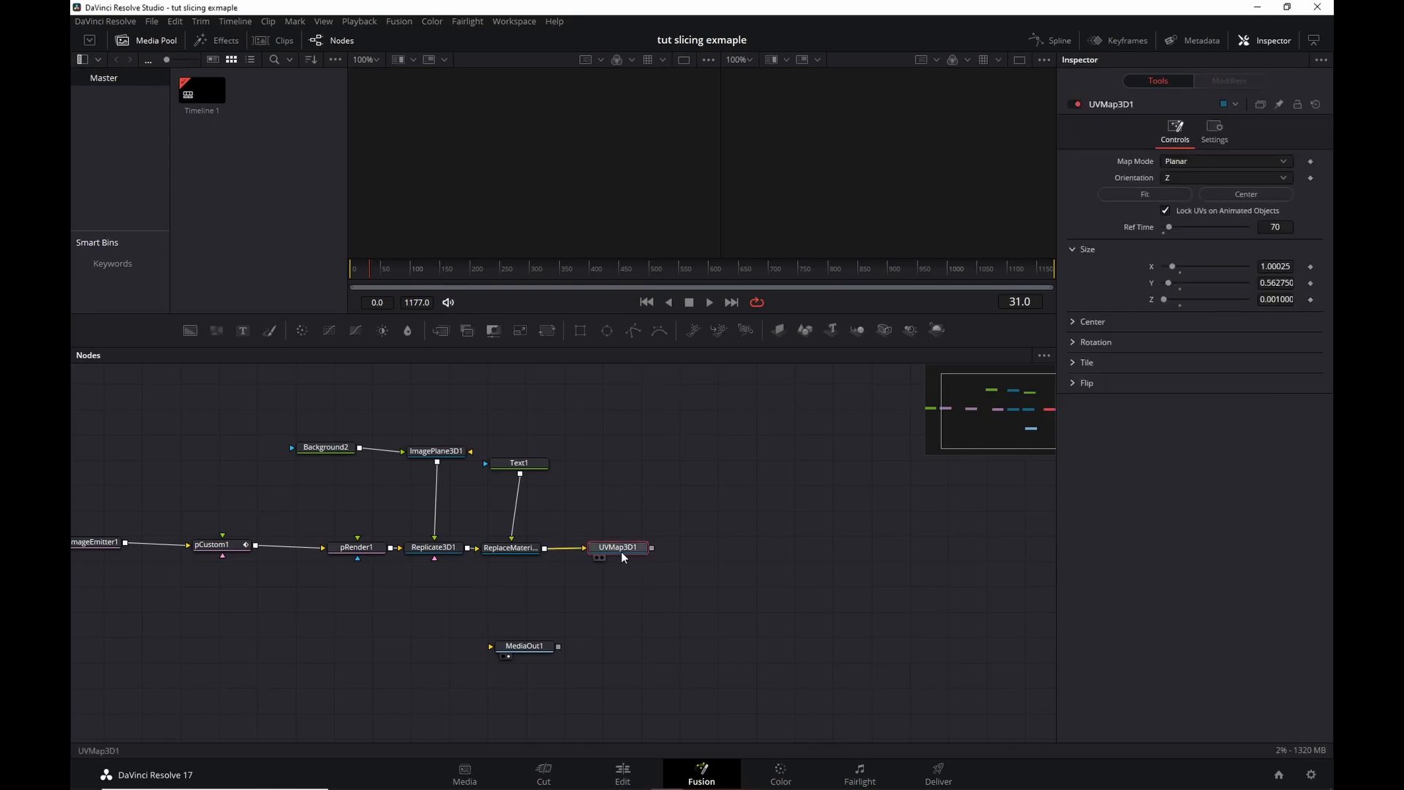
key("shift+space")
type("merge")
key("Down")
key("Return")
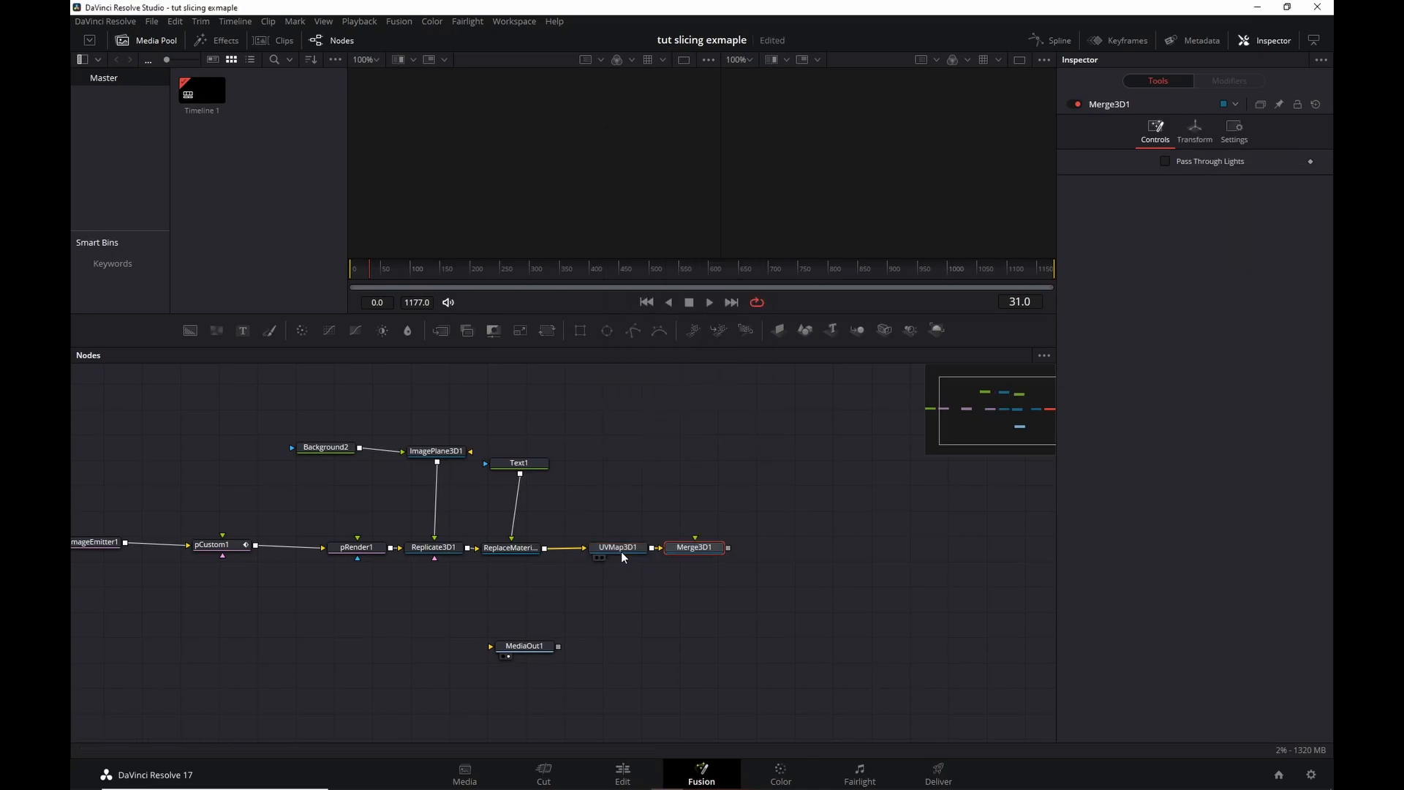
Add a Camera 3D, connect it into Merge3D1, and view Merge3D1 in viewer 2.
key("shift+space")
type("came")
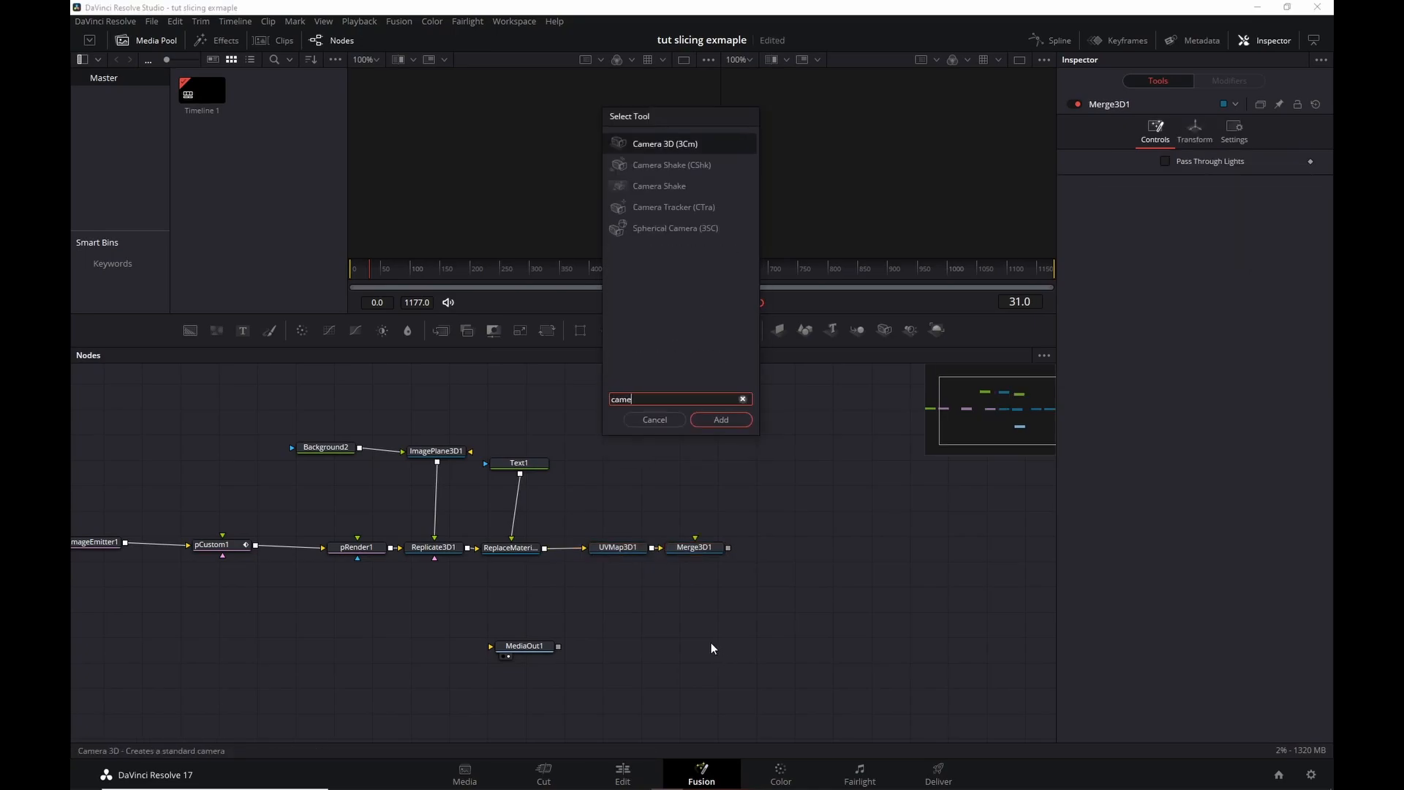
key("Return")
left_click_drag(745, 642, 705, 546)
left_click(705, 550)
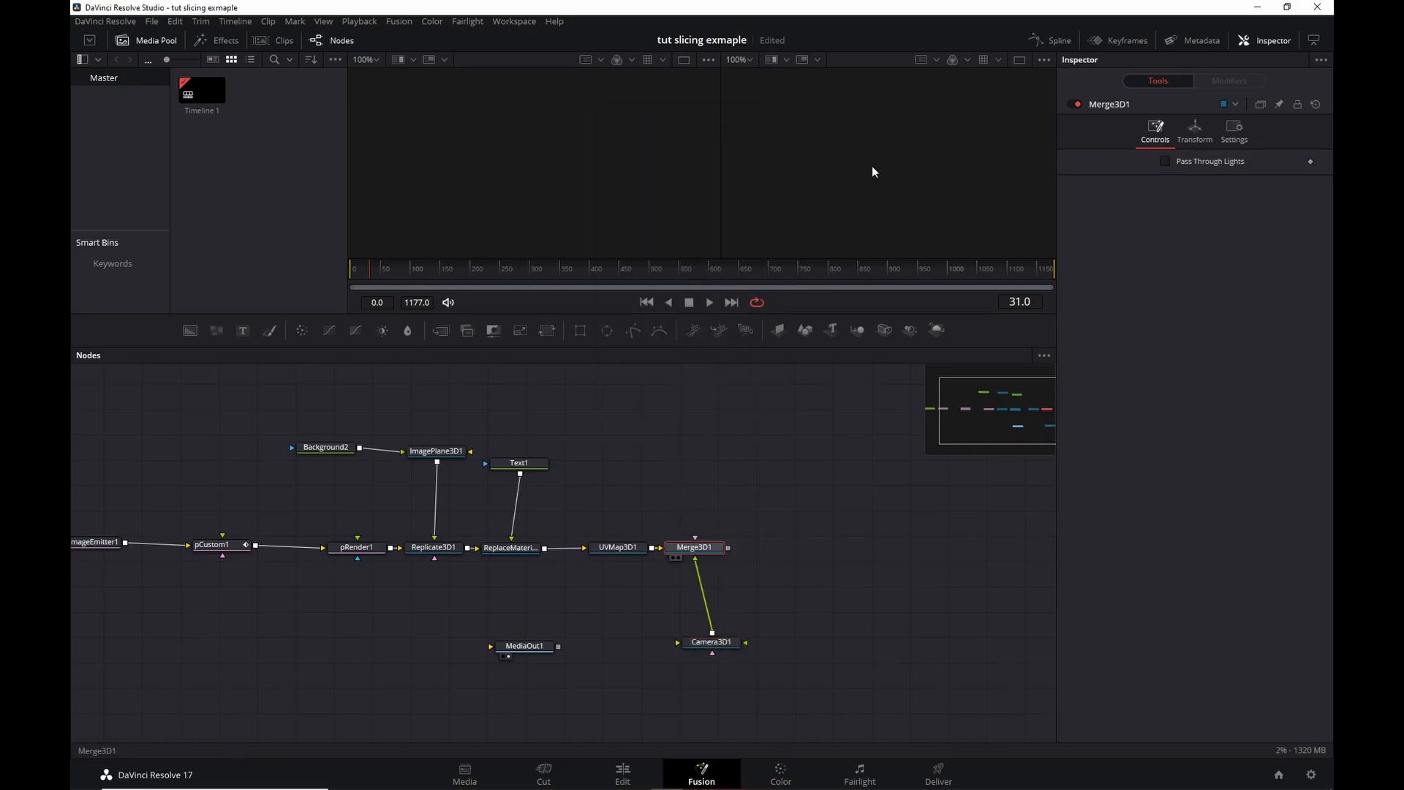
key("2")
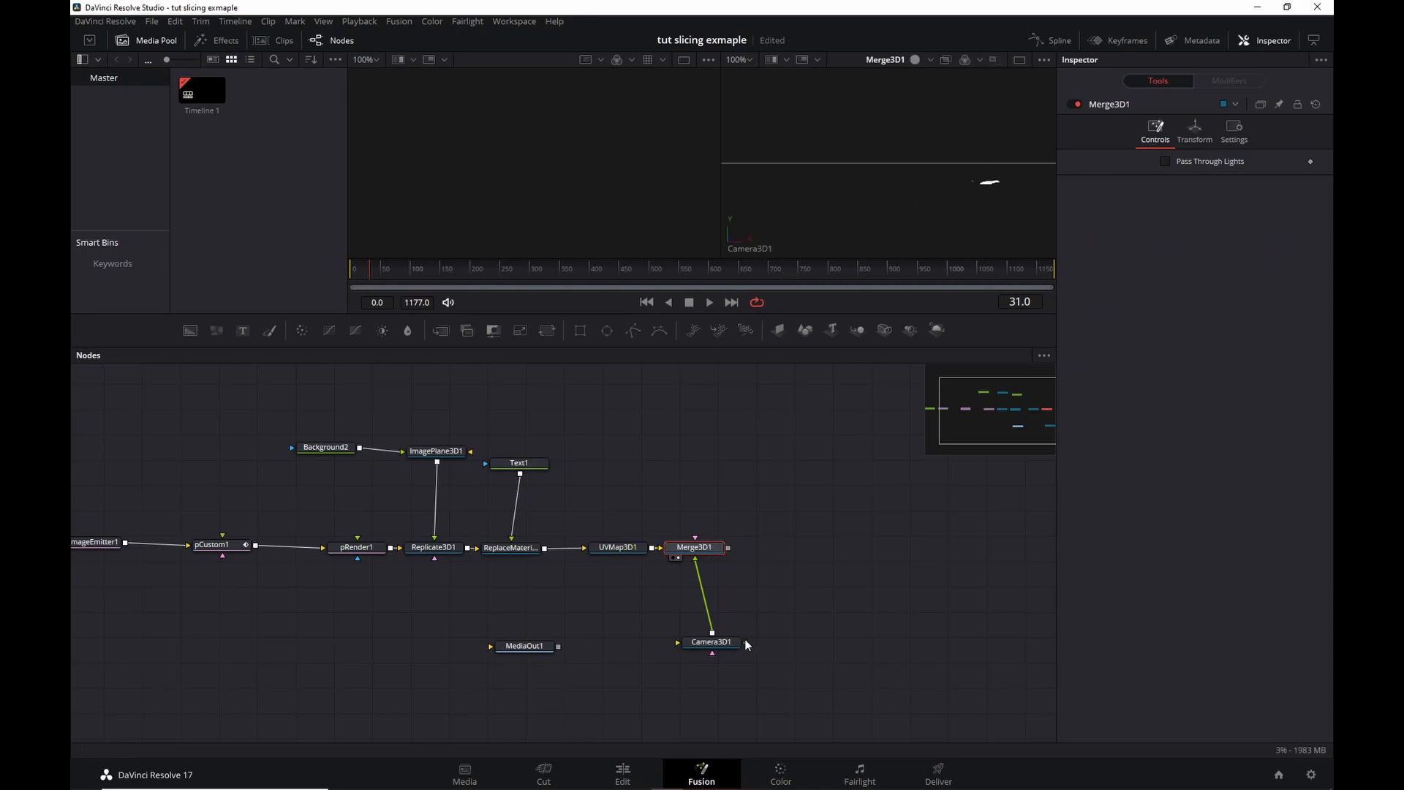
Try Camera3D1's Z translation at 0.927 and play the animation through the camera.
left_click(721, 643)
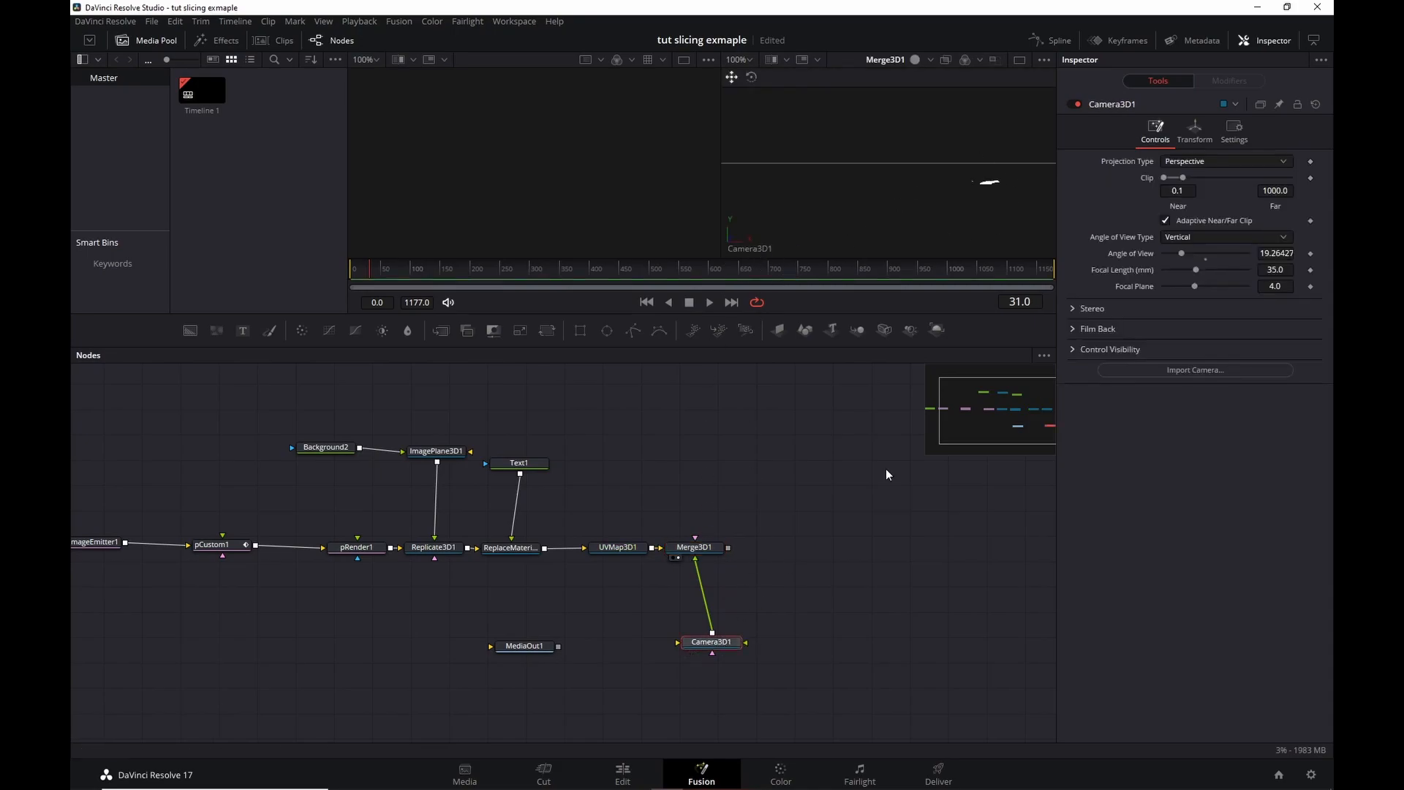
left_click(1202, 145)
left_click_drag(1212, 206, 1252, 205)
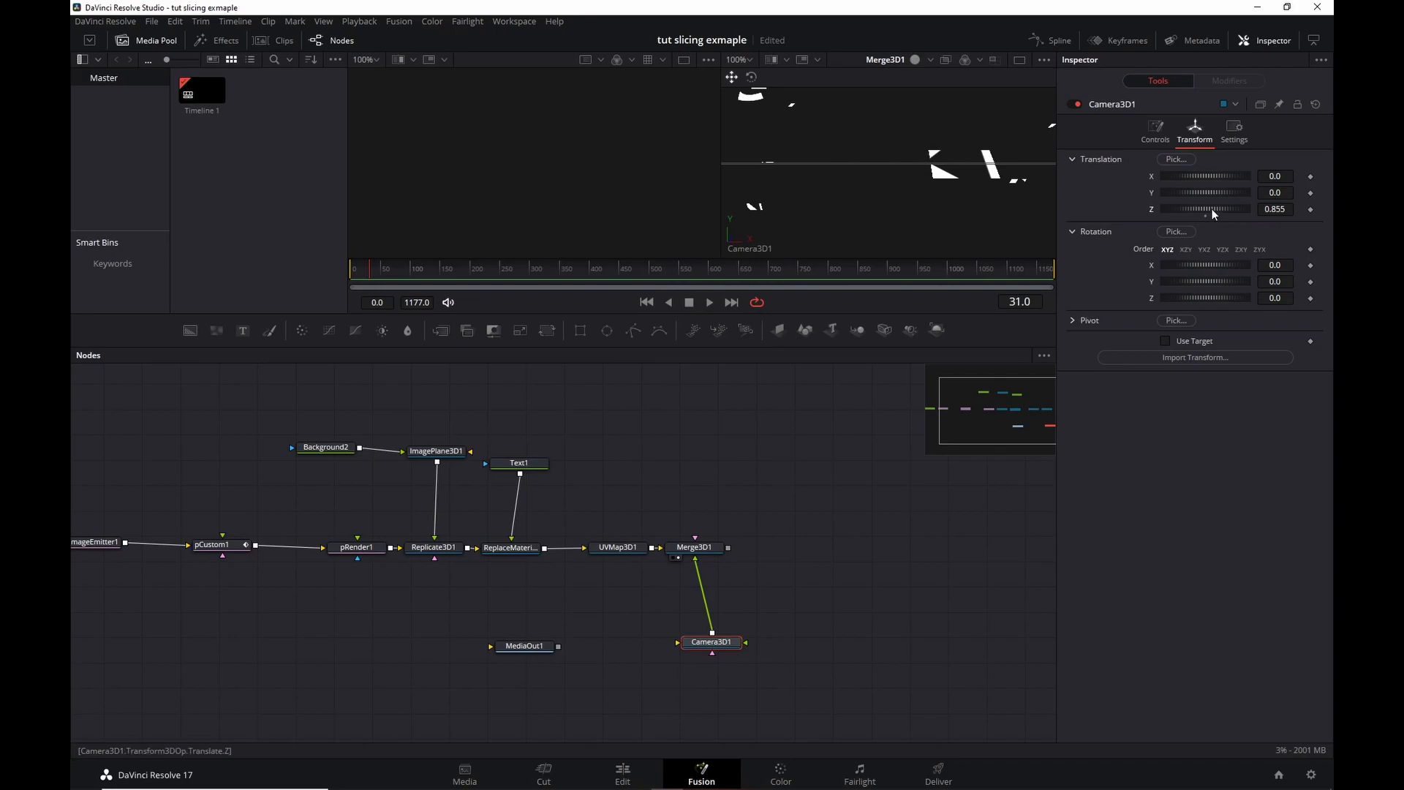
left_click_drag(1211, 208, 1214, 209)
left_click(646, 302)
left_click(708, 305)
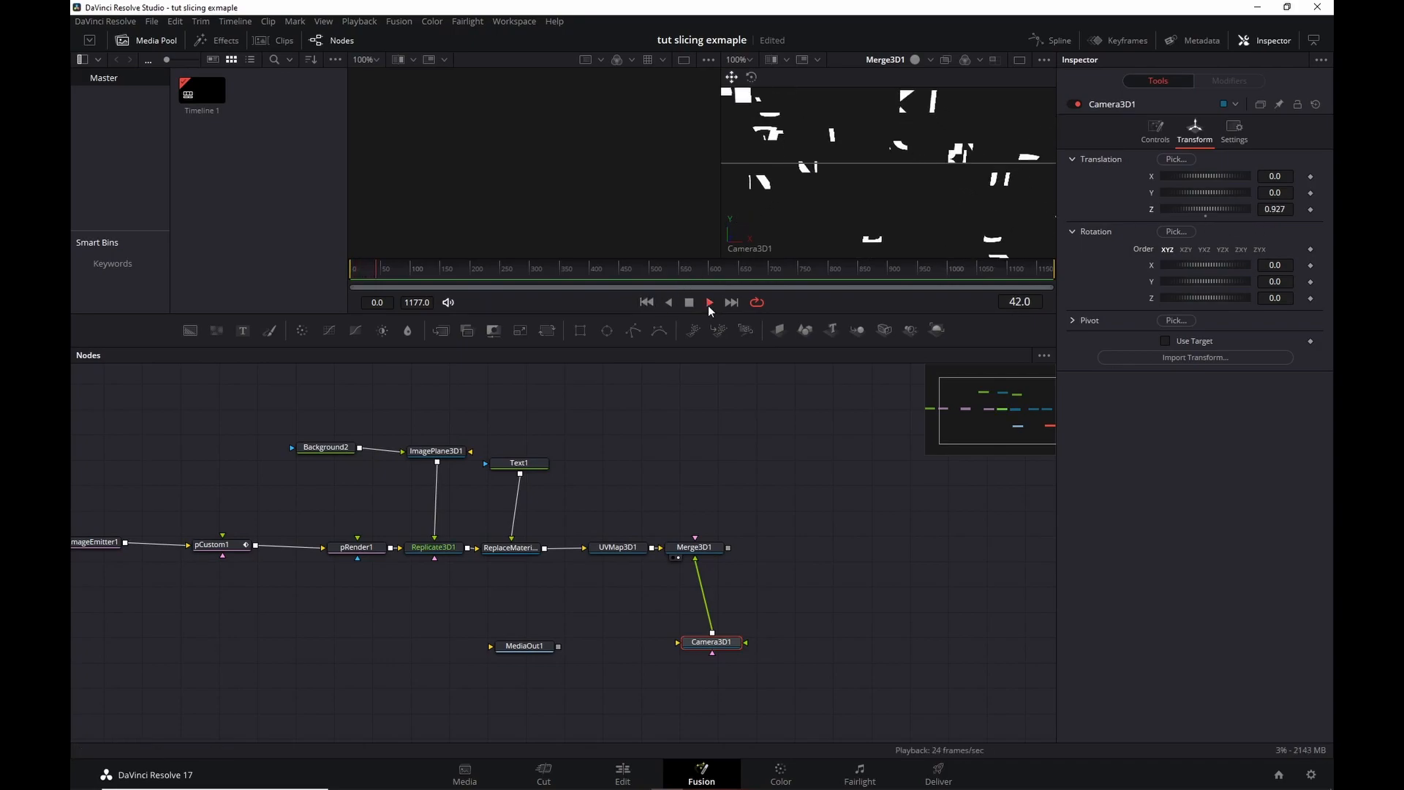
key("alt+space")
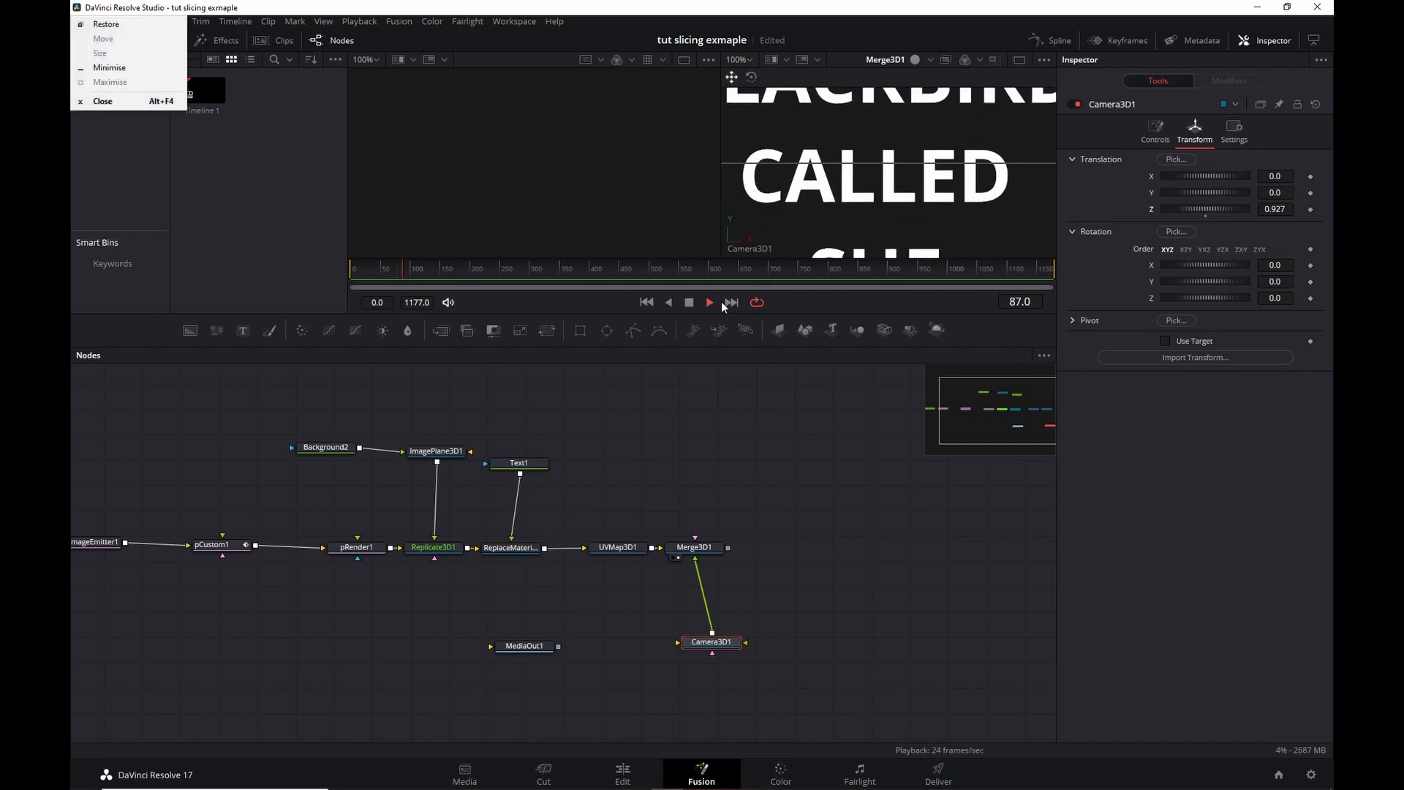
key("Escape")
Pull Camera3D1 back to Z 1.956 and play to check the text framing.
left_click_drag(1205, 209, 1252, 208)
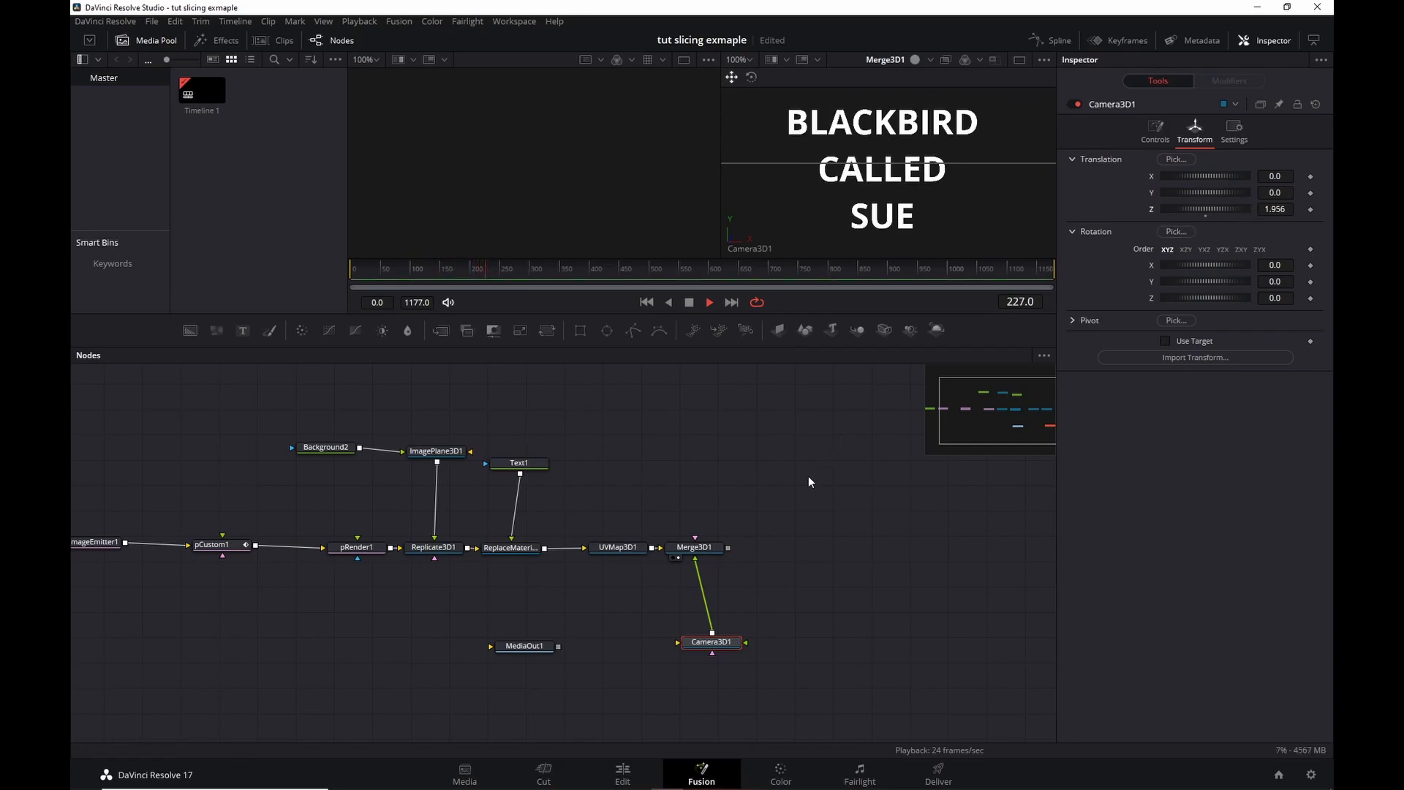
left_click(646, 302)
key("space")
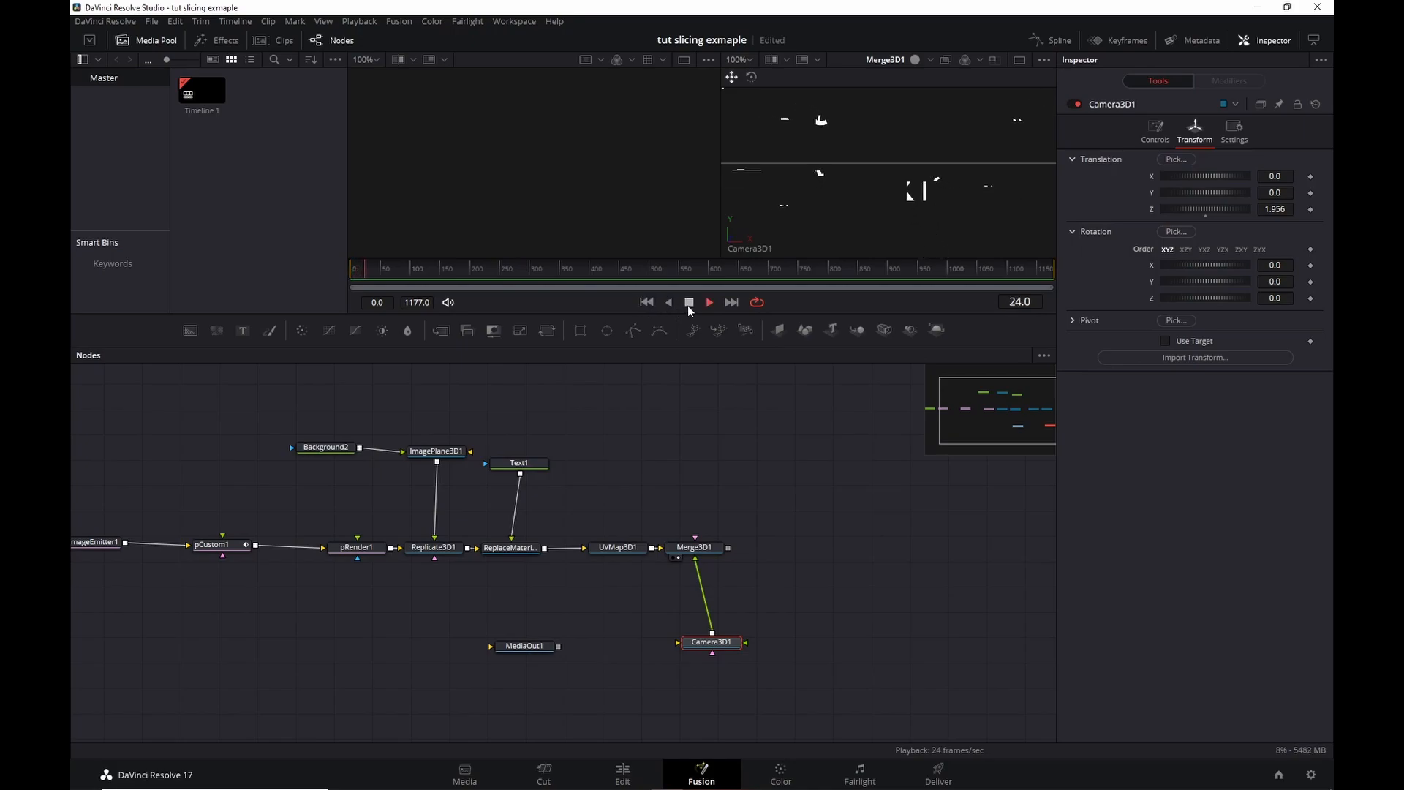
left_click(689, 304)
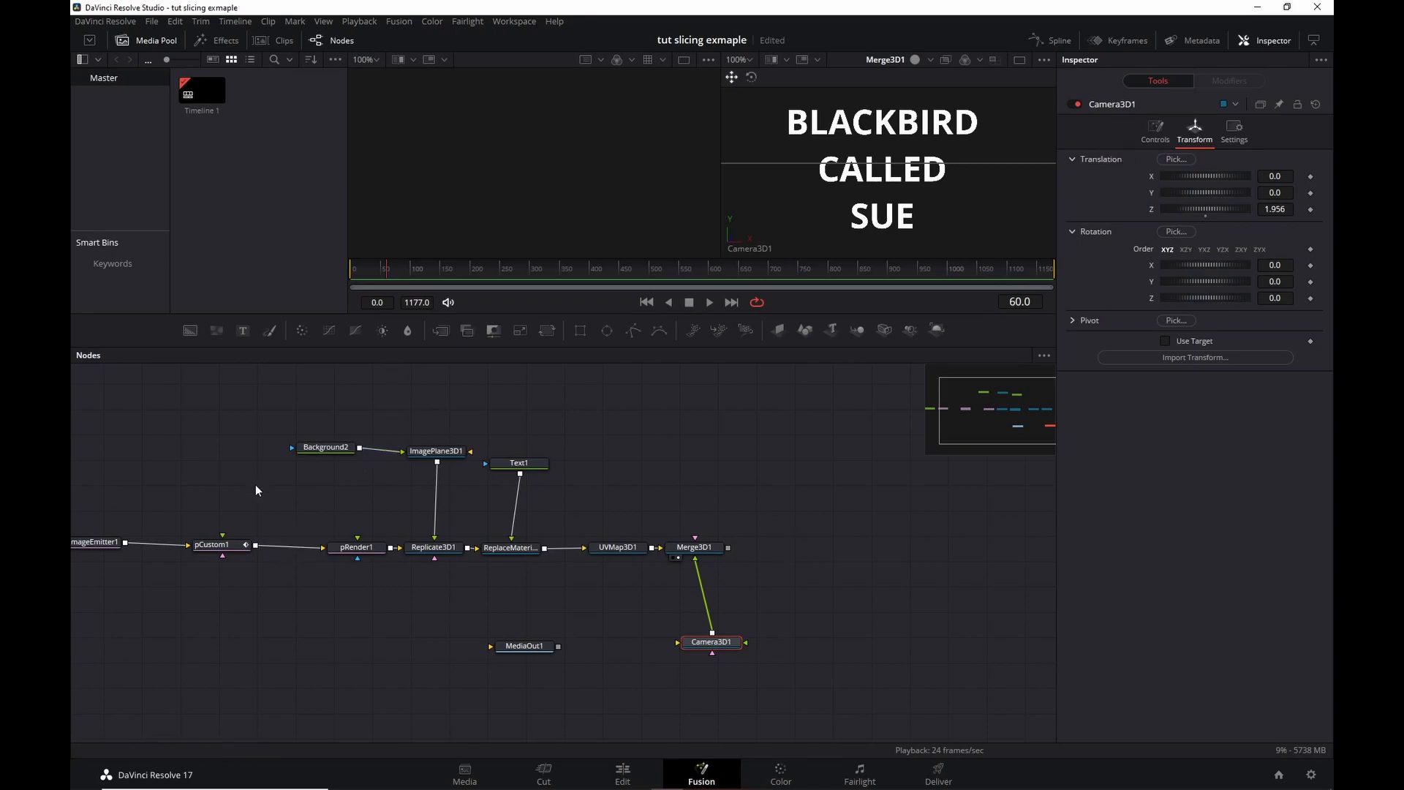
Pan the node graph to Background1 and pImageEmitter1 and inspect the emitter's settings.
left_click_drag(256, 490, 304, 503)
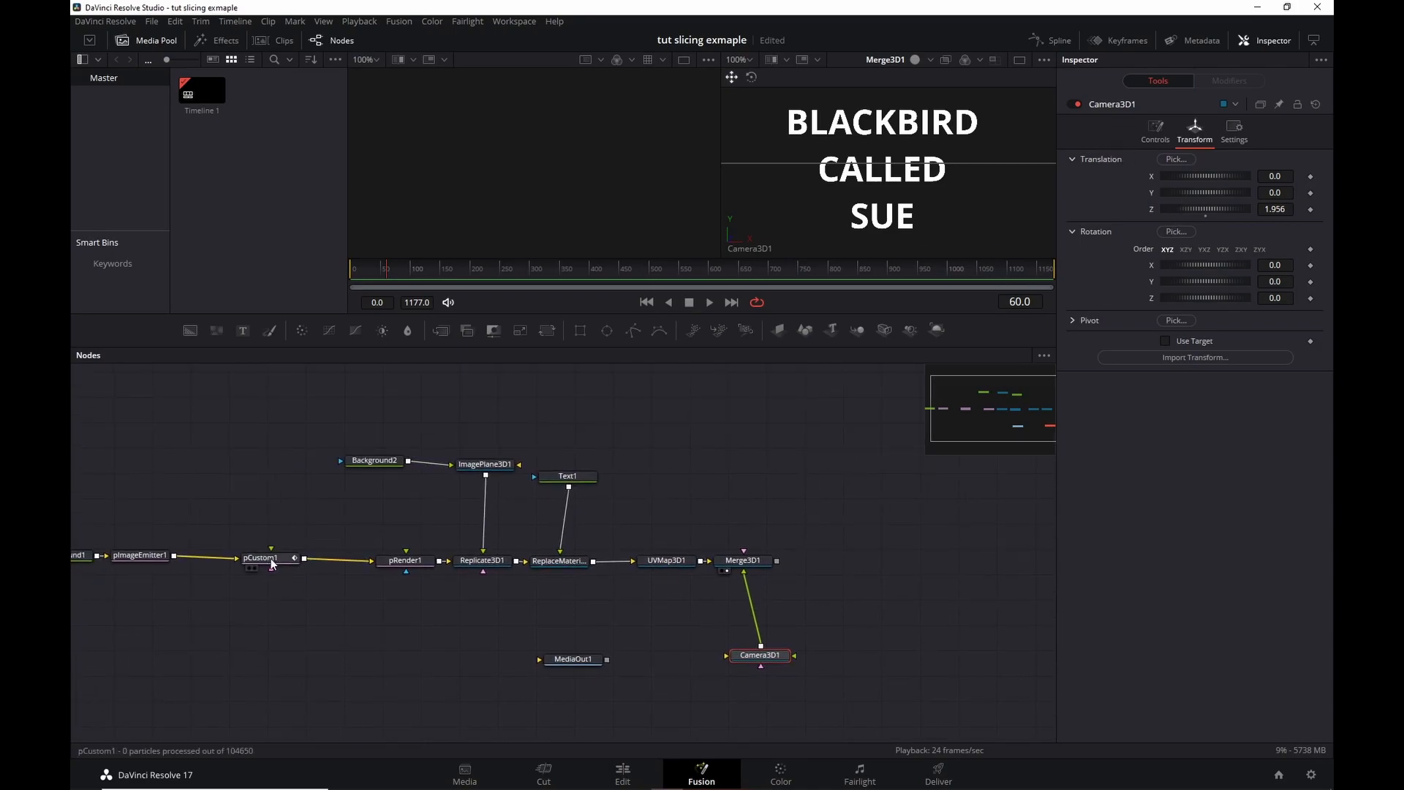
left_click_drag(219, 492, 297, 505)
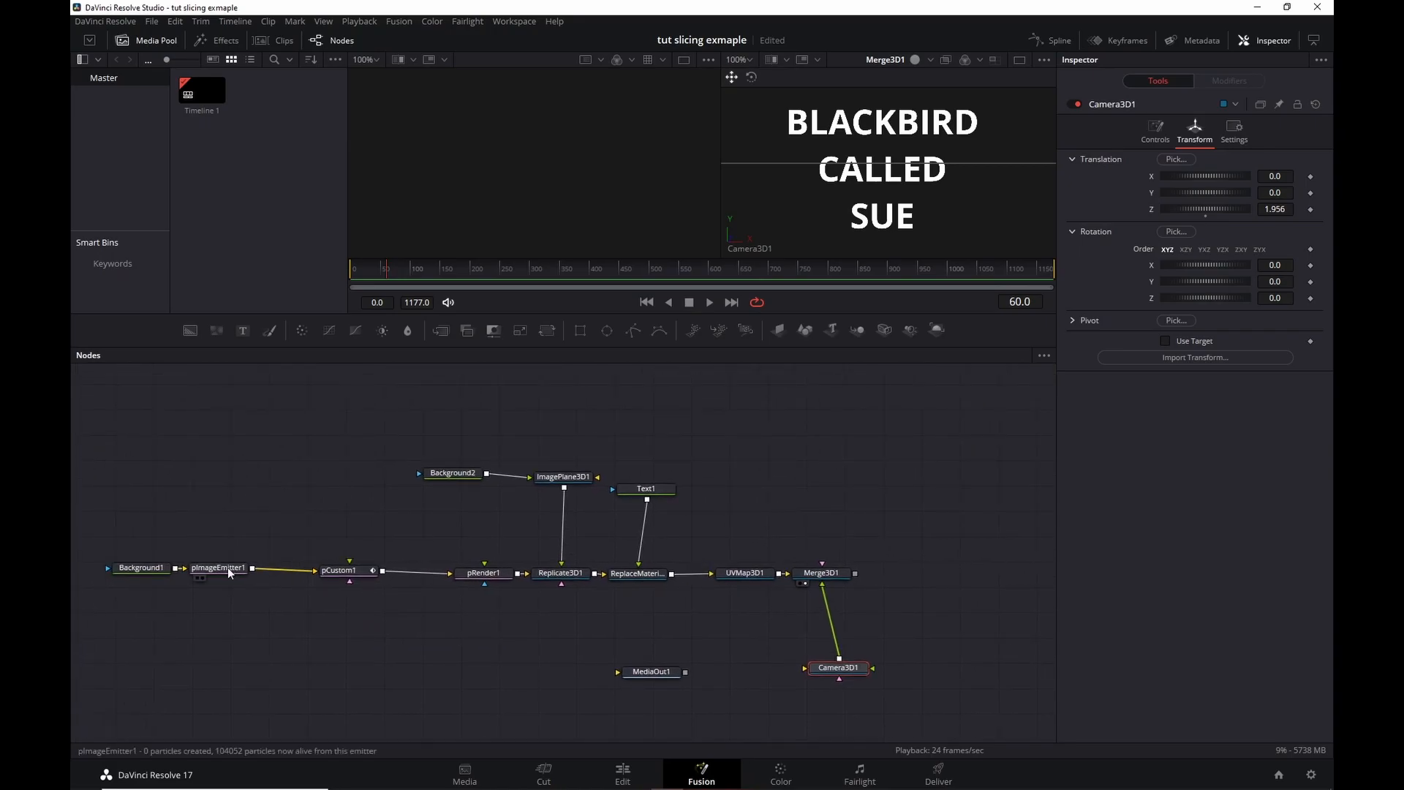
left_click(228, 569)
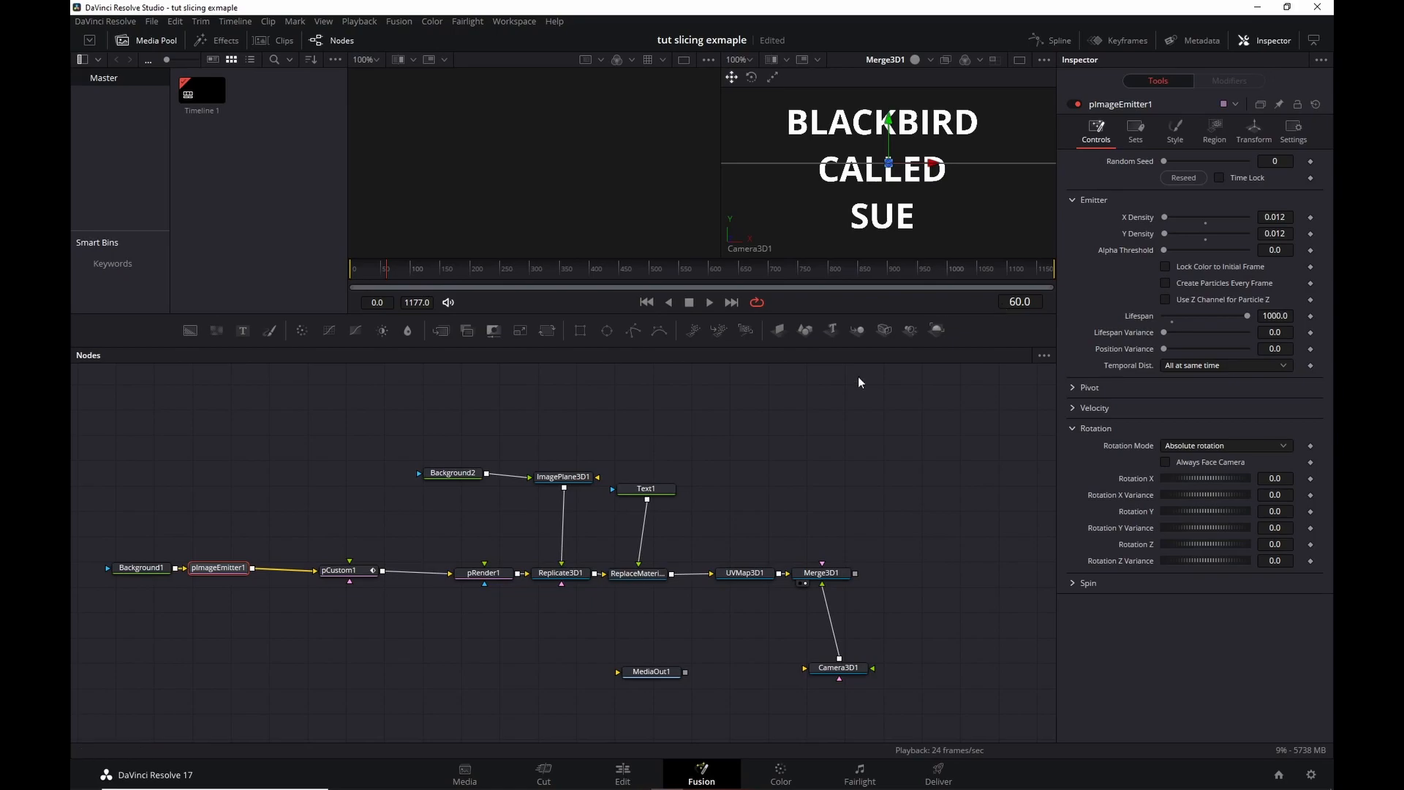
Nudge Camera3D1's Translation X to -0.029, then call up tool search on Merge3D1.
left_click(827, 576)
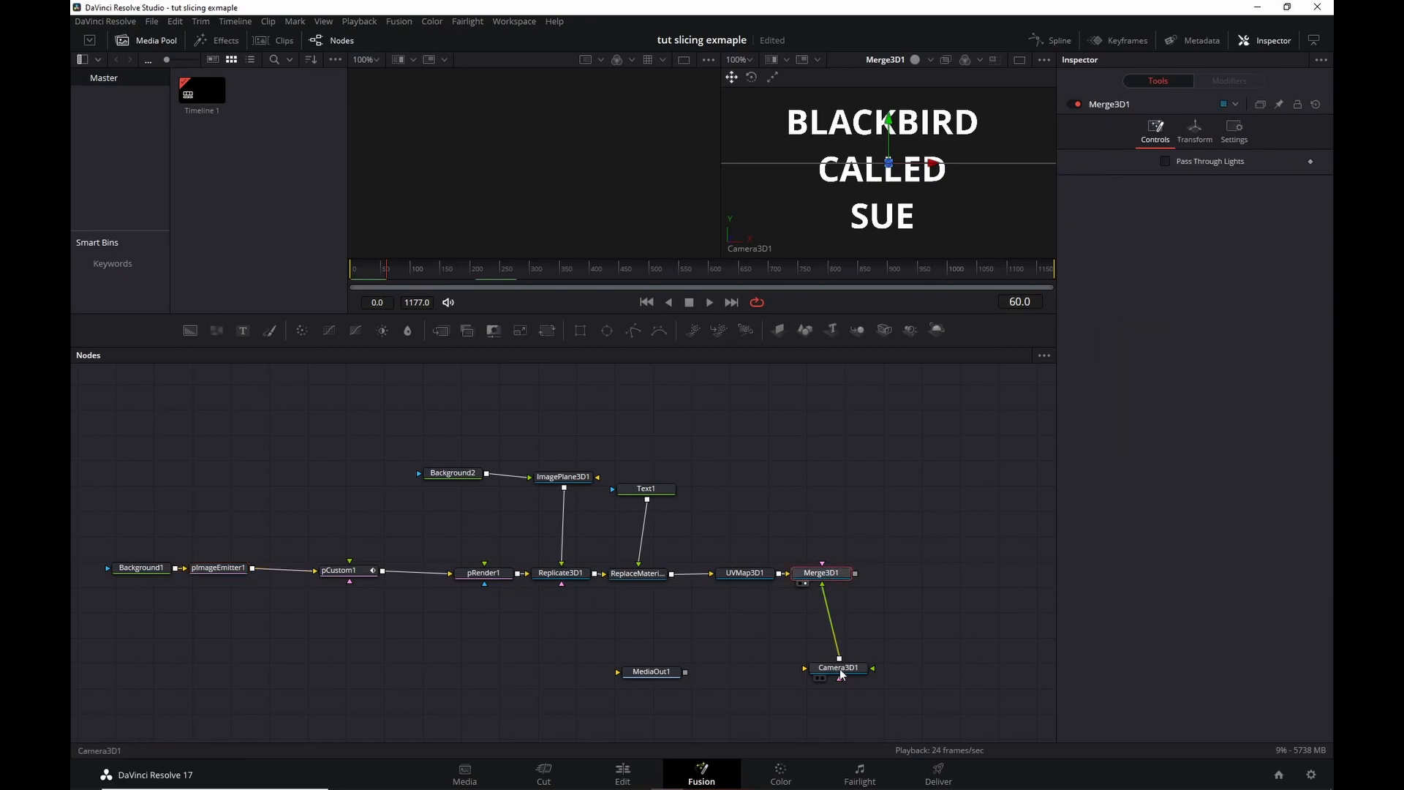
left_click(841, 671)
left_click_drag(1196, 177, 1190, 177)
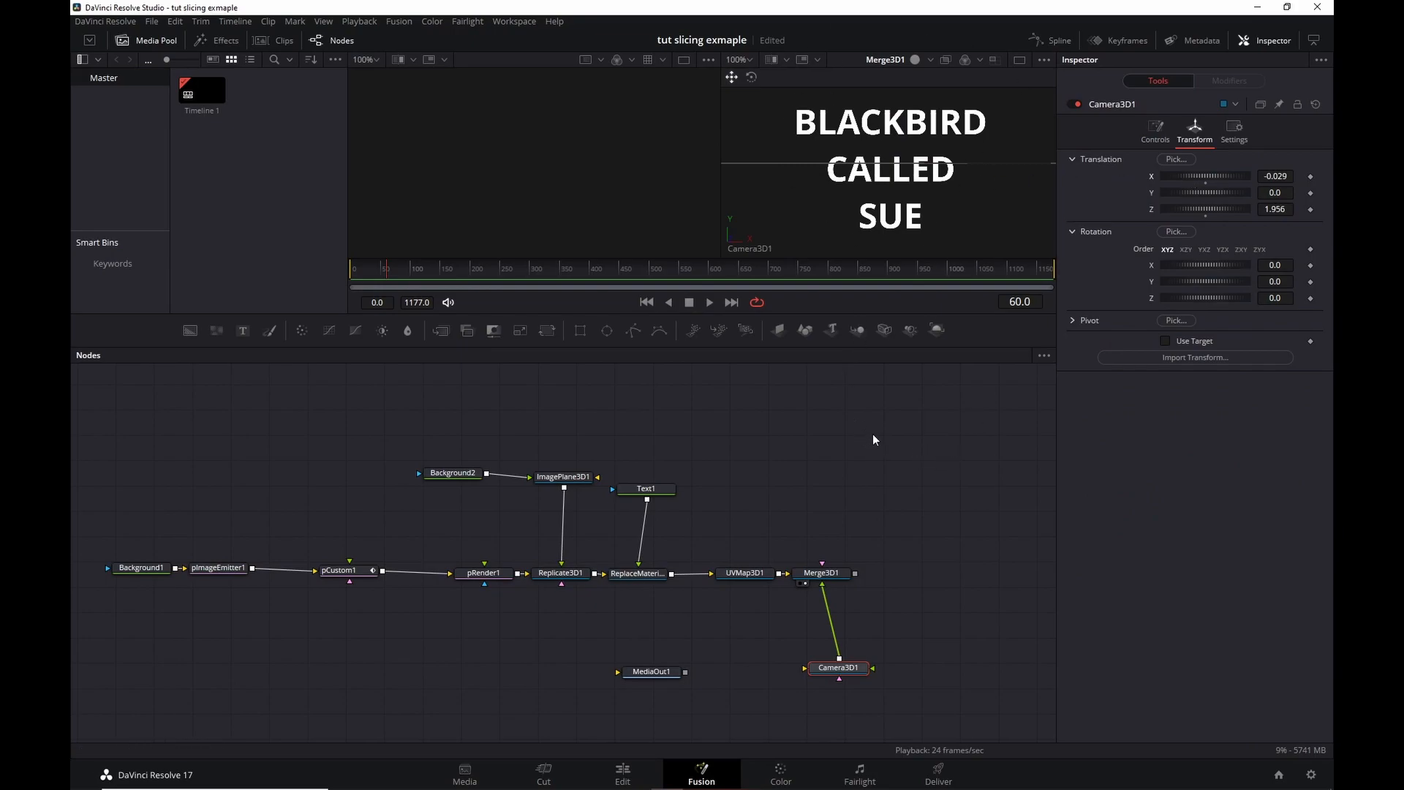
left_click(834, 572)
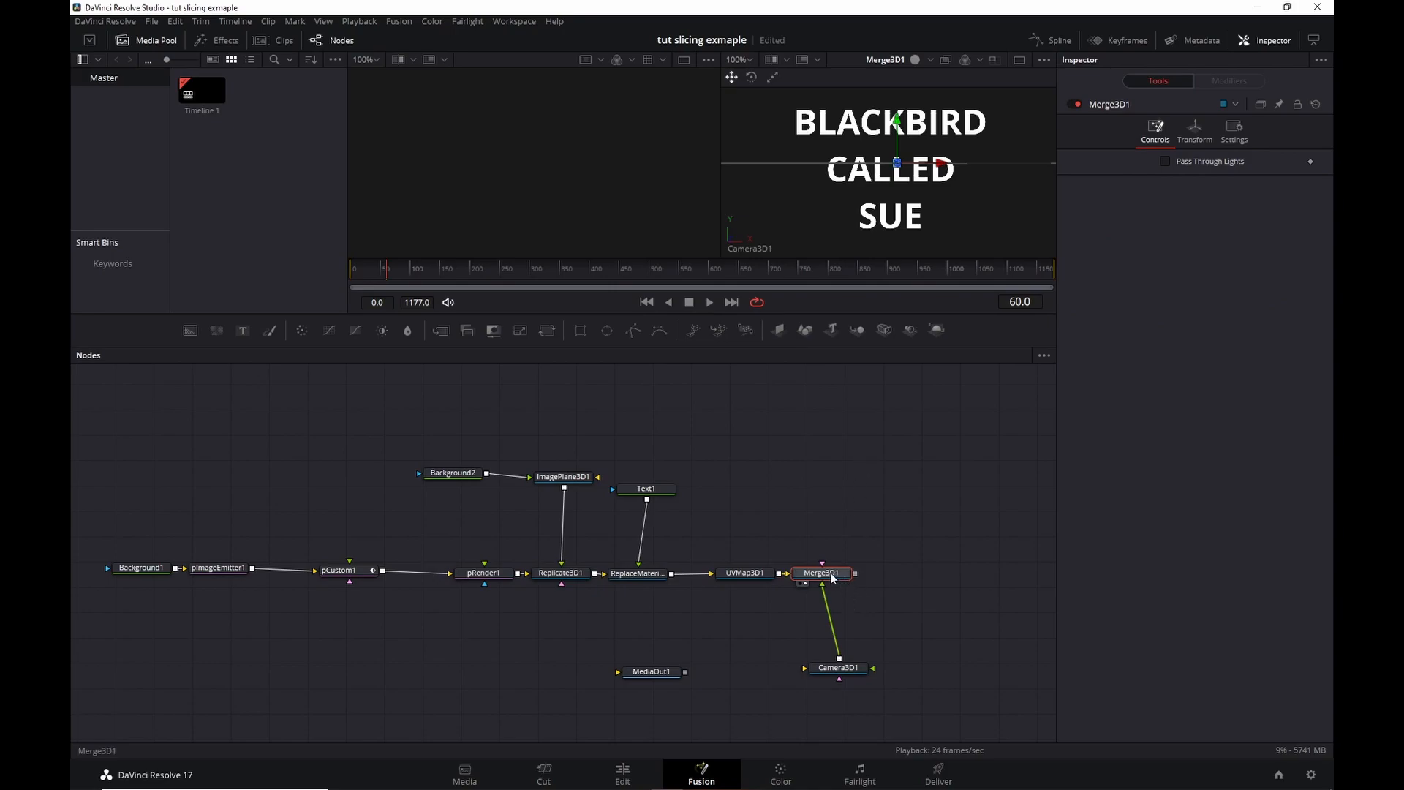
key("shift+space")
Add a Renderer 3D after Merge3D1 with the OpenGL renderer and Sorted (accurate) transparency.
type("rende")
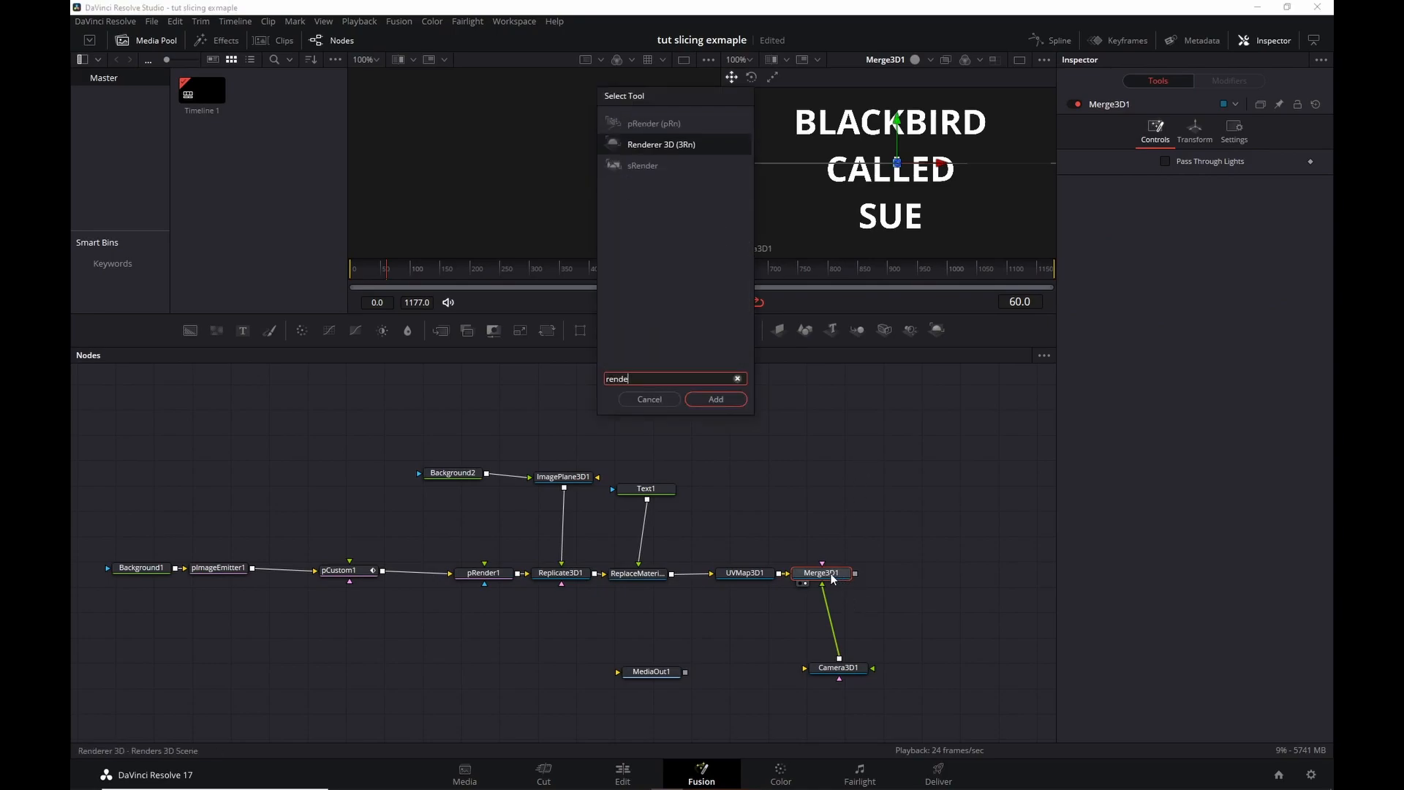
key("Return")
key("2")
left_click(1192, 256)
left_click(1203, 278)
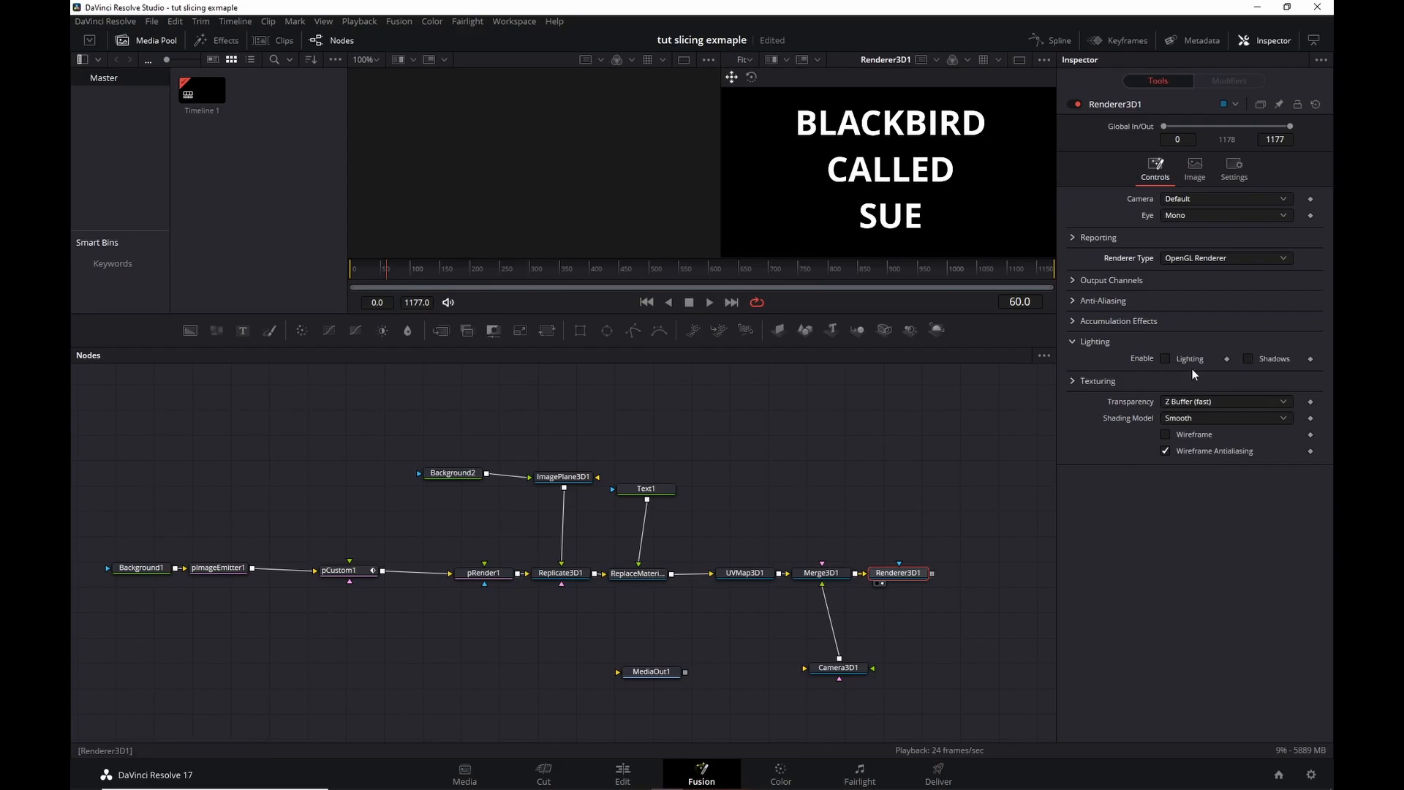
left_click(1195, 401)
left_click(1196, 433)
Enable Accumulation Effects in Renderer3D1 so depth of field can render.
left_click(1074, 320)
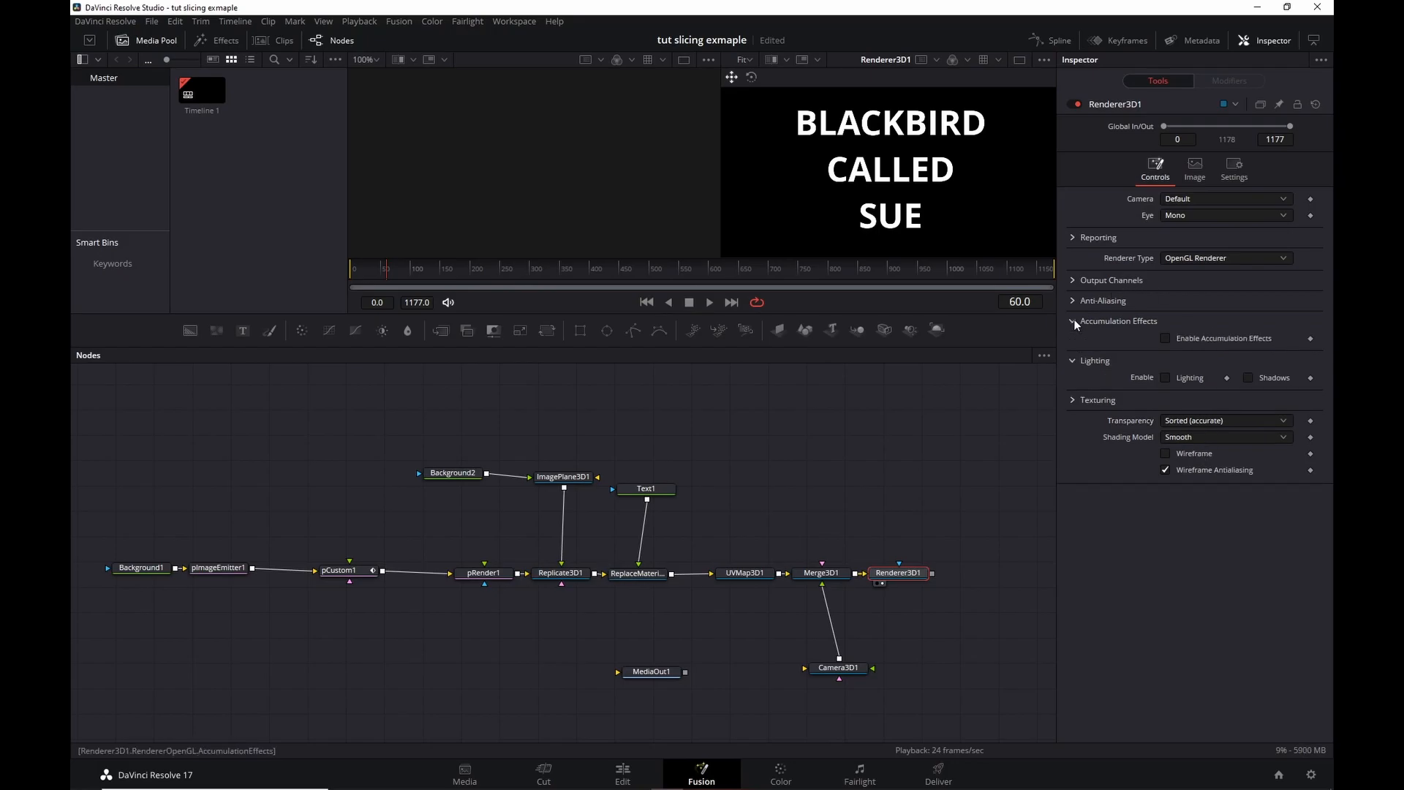
left_click(1166, 338)
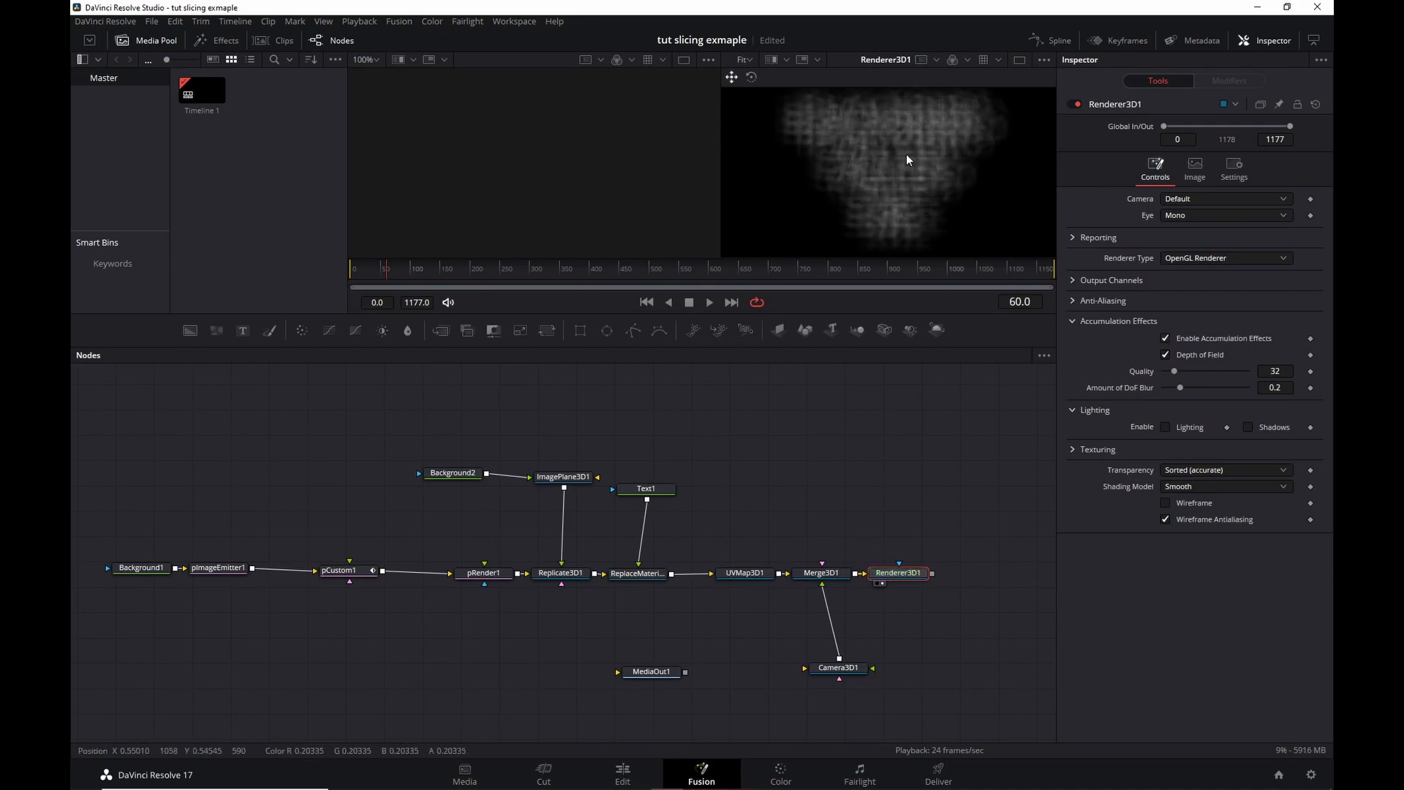
scroll(908, 147, "down", 2)
scroll(922, 133, "up", 1)
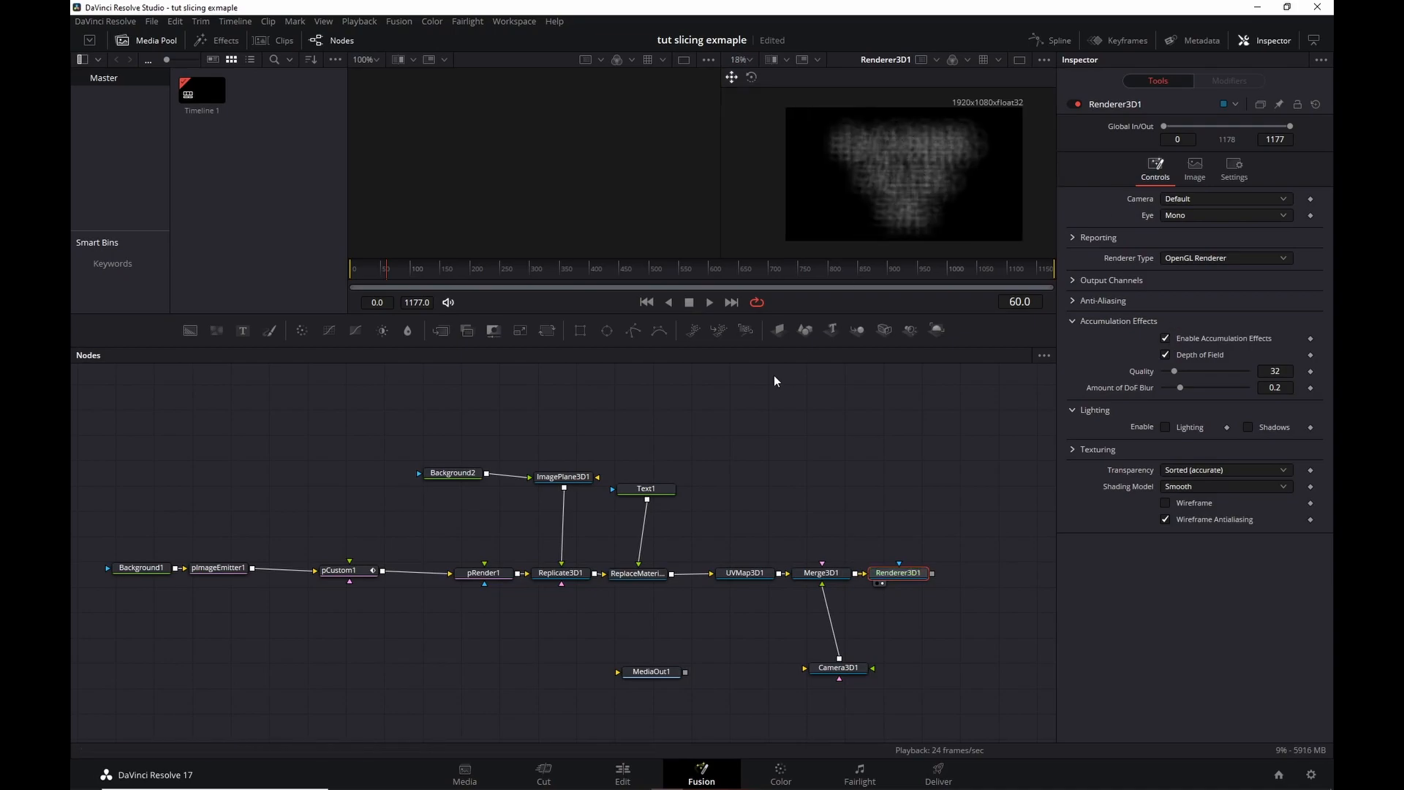
Show Merge3D1's 3D scene in the left viewer and bring up Camera3D1's lens controls.
left_click(802, 583)
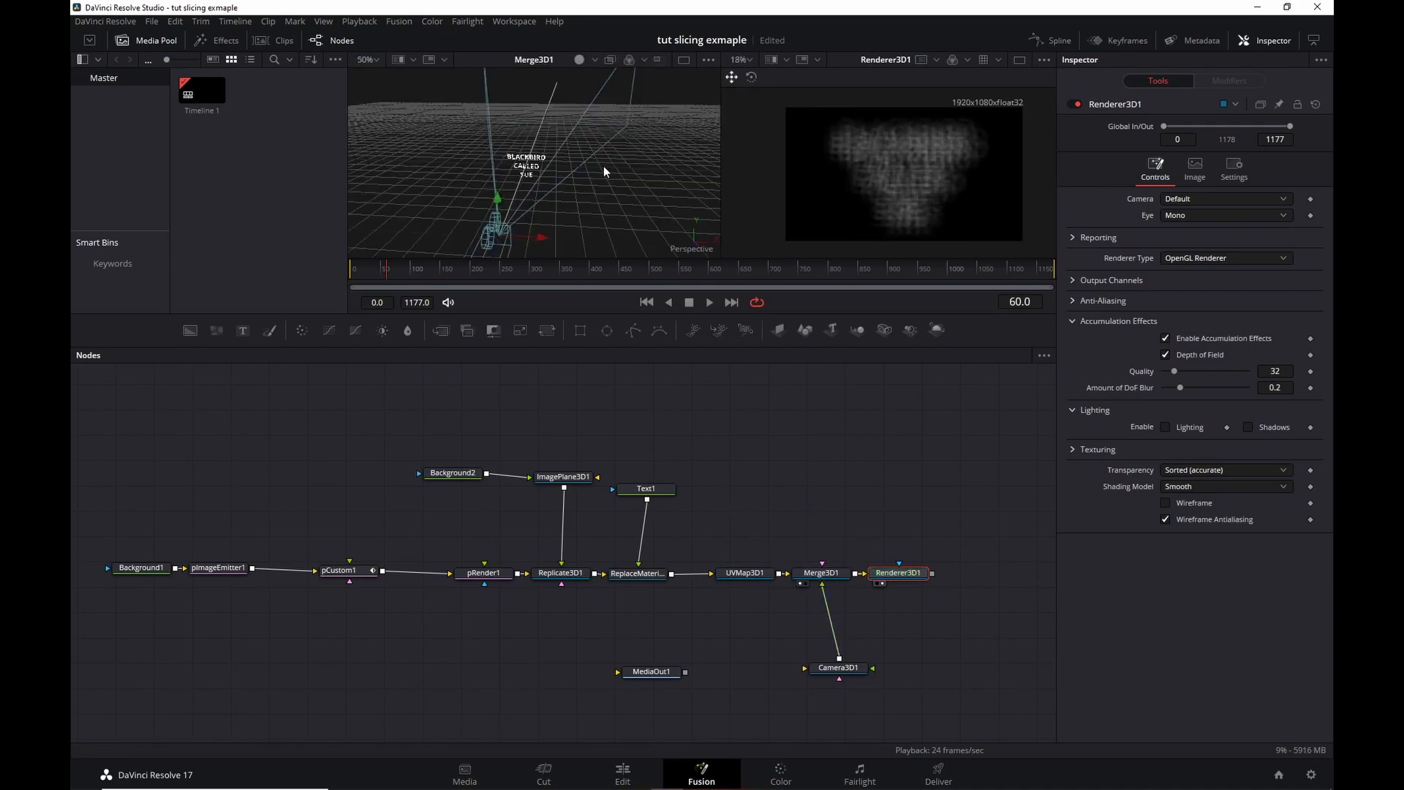
left_click_drag(596, 183, 494, 190)
left_click(841, 667)
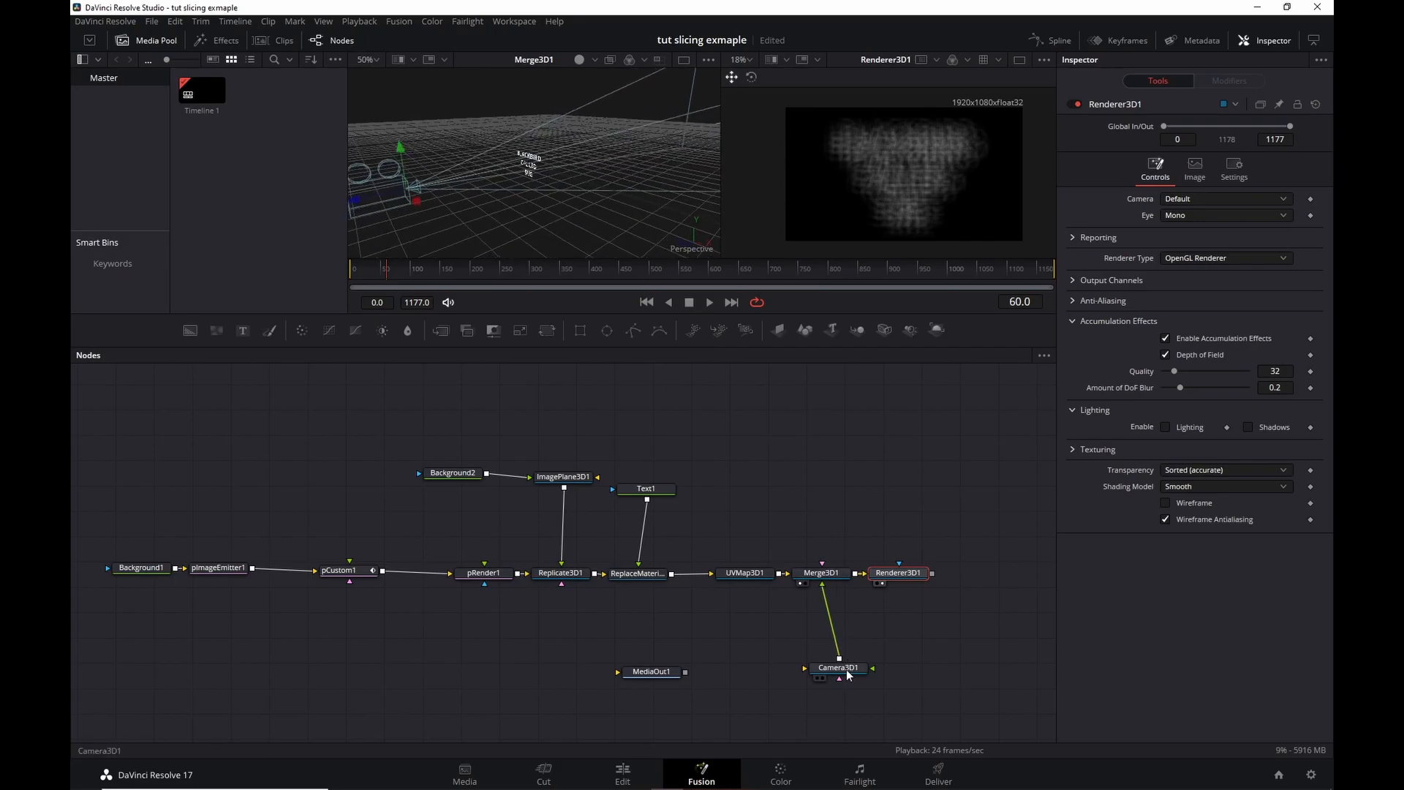
left_click(1155, 132)
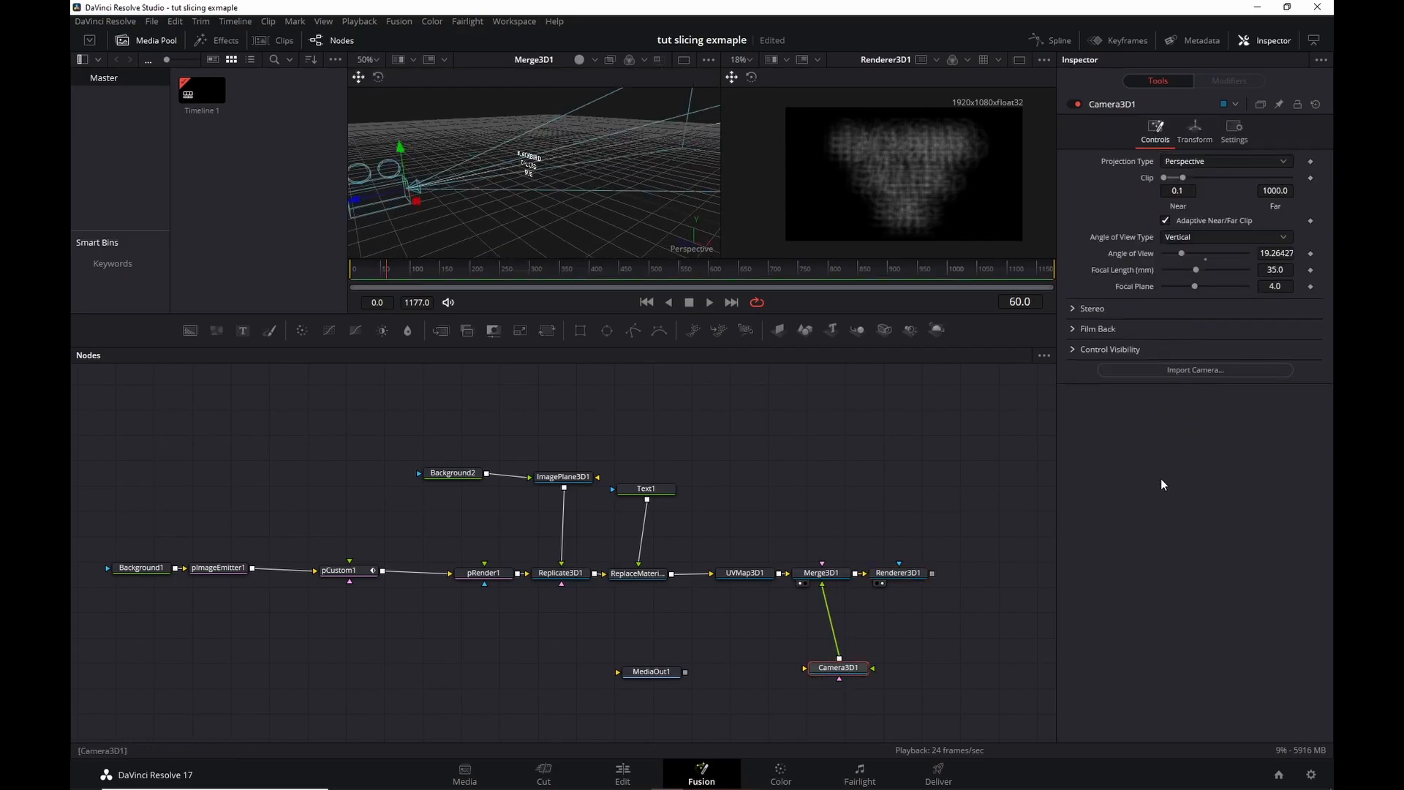
Make Camera3D1's focal plane visible in the viewer and pull it closer to 1.472.
left_click(1073, 348)
left_click(1212, 465)
left_click_drag(653, 178, 599, 155)
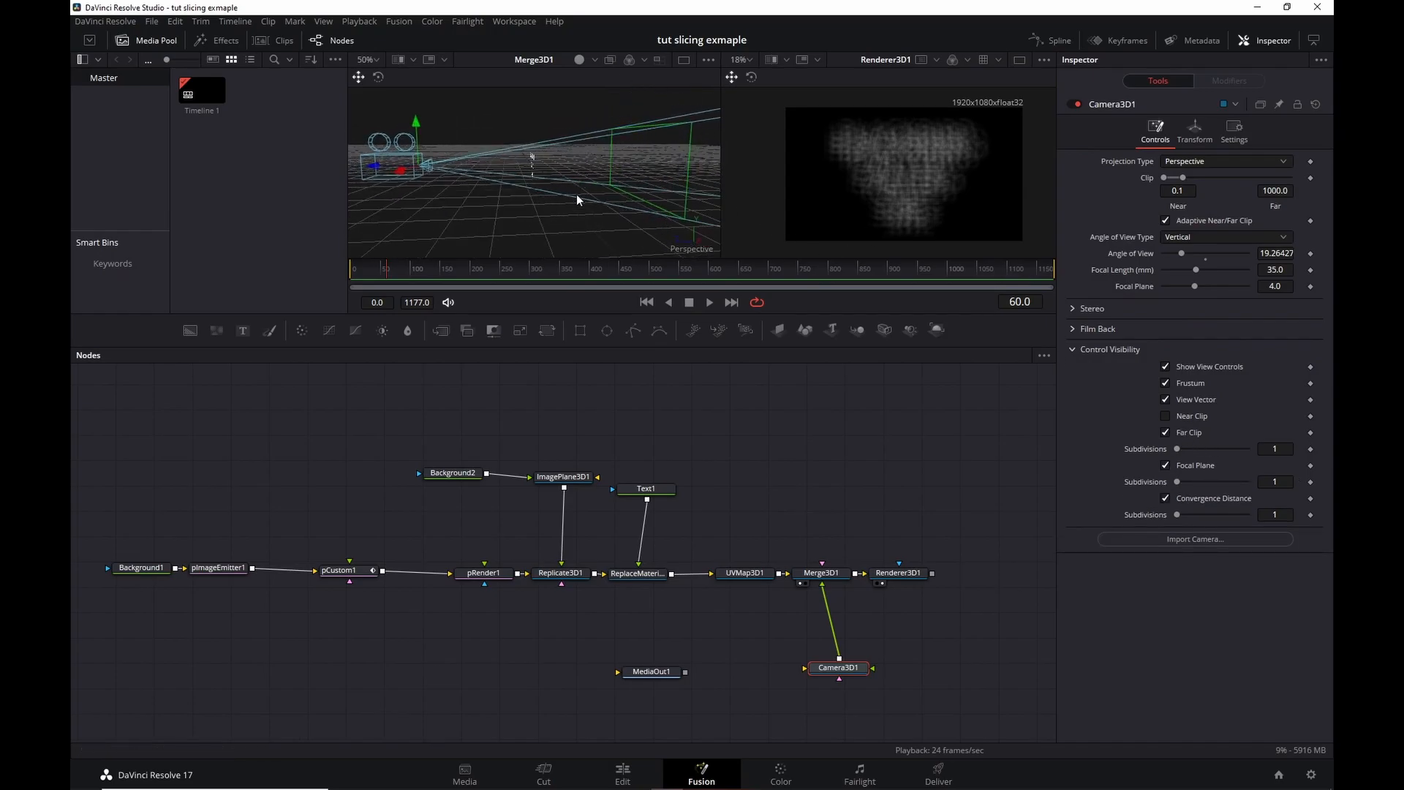
left_click_drag(1192, 283, 1171, 284)
left_click(1170, 283)
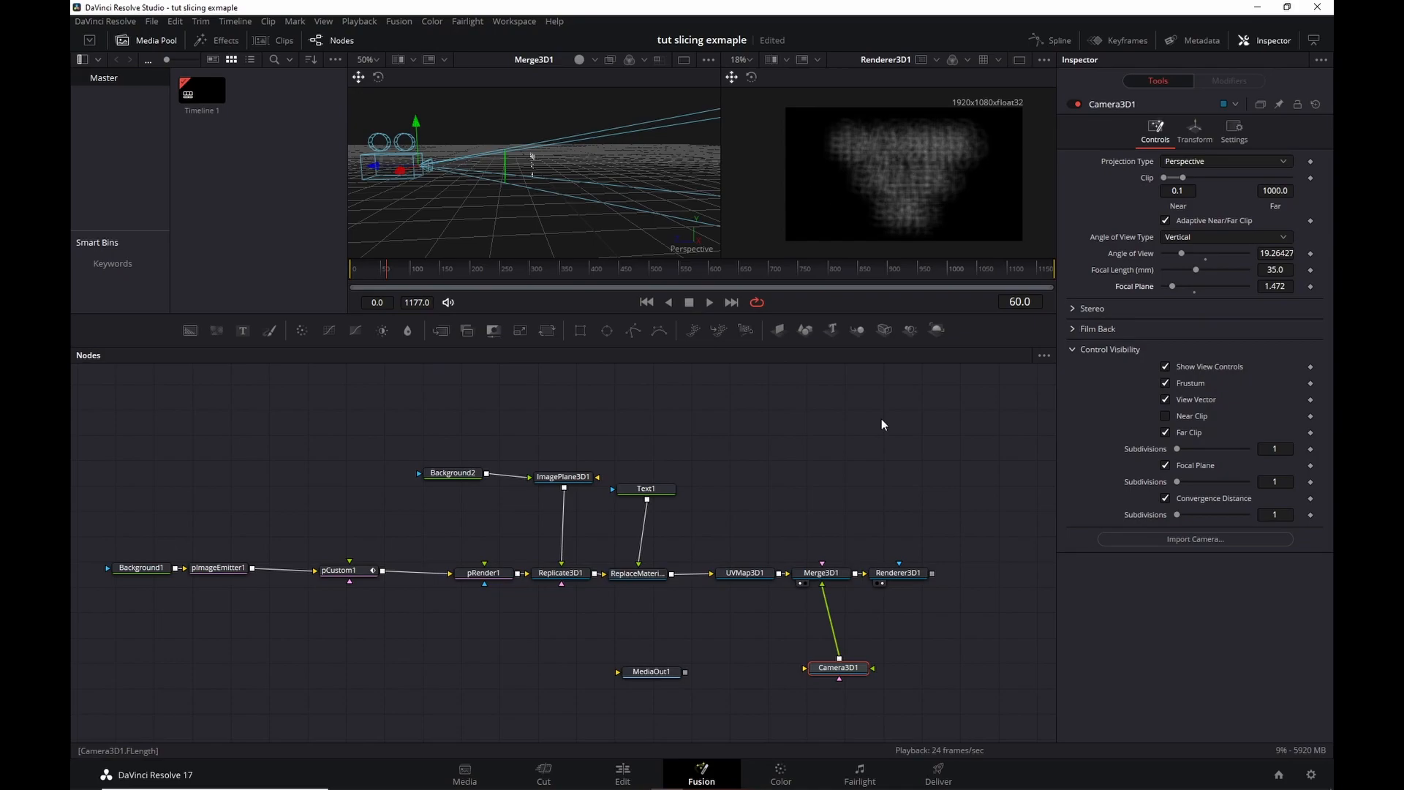
Show Merge3D1 in the right viewer and push the focal plane back toward the text.
left_click_drag(827, 582, 892, 183)
left_click_drag(1173, 286, 1216, 281)
scroll(561, 167, "up", 5)
left_click_drag(558, 162, 578, 162)
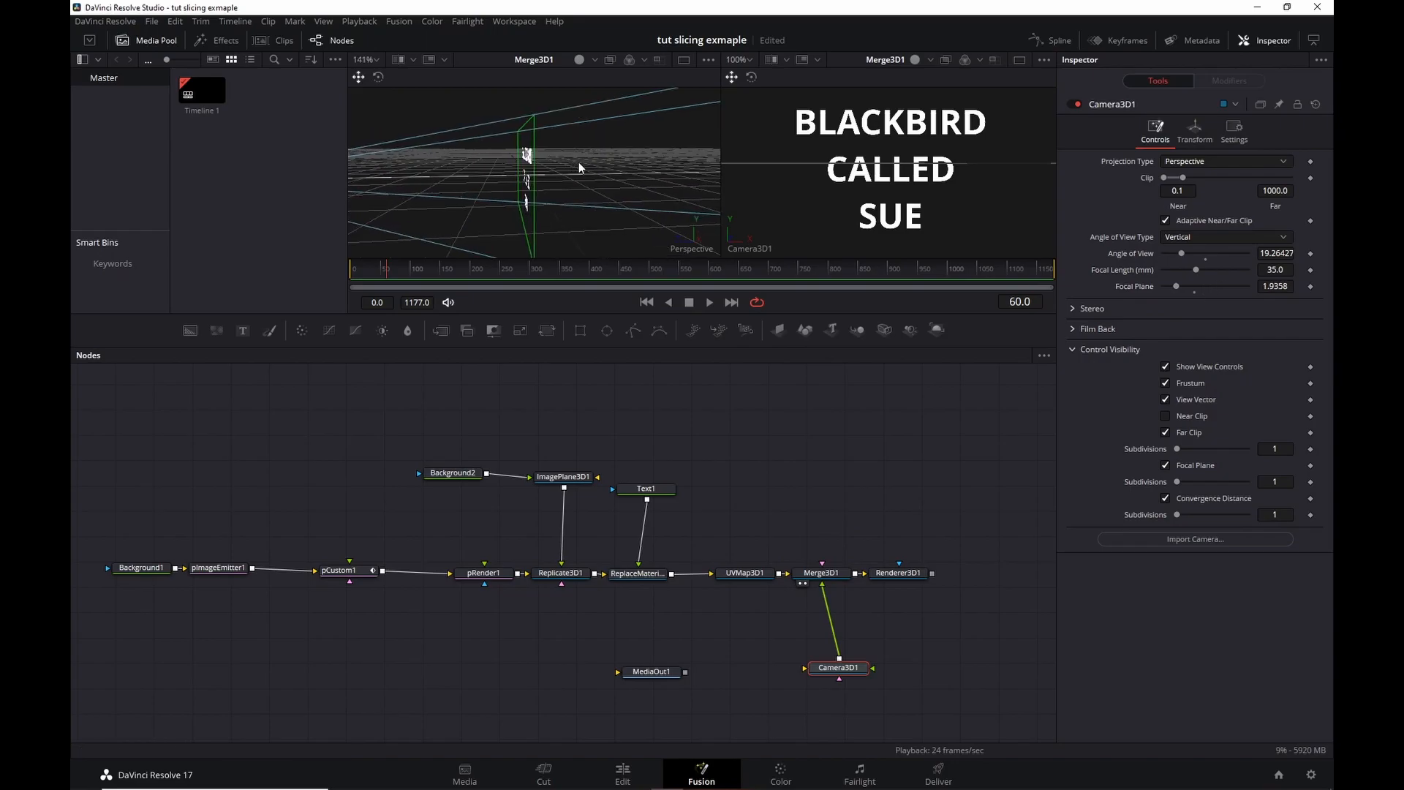
Link Focal Plane by expression to Camera3D1's Translation Z (1.956) and view Renderer3D1's output.
right_click(1139, 285)
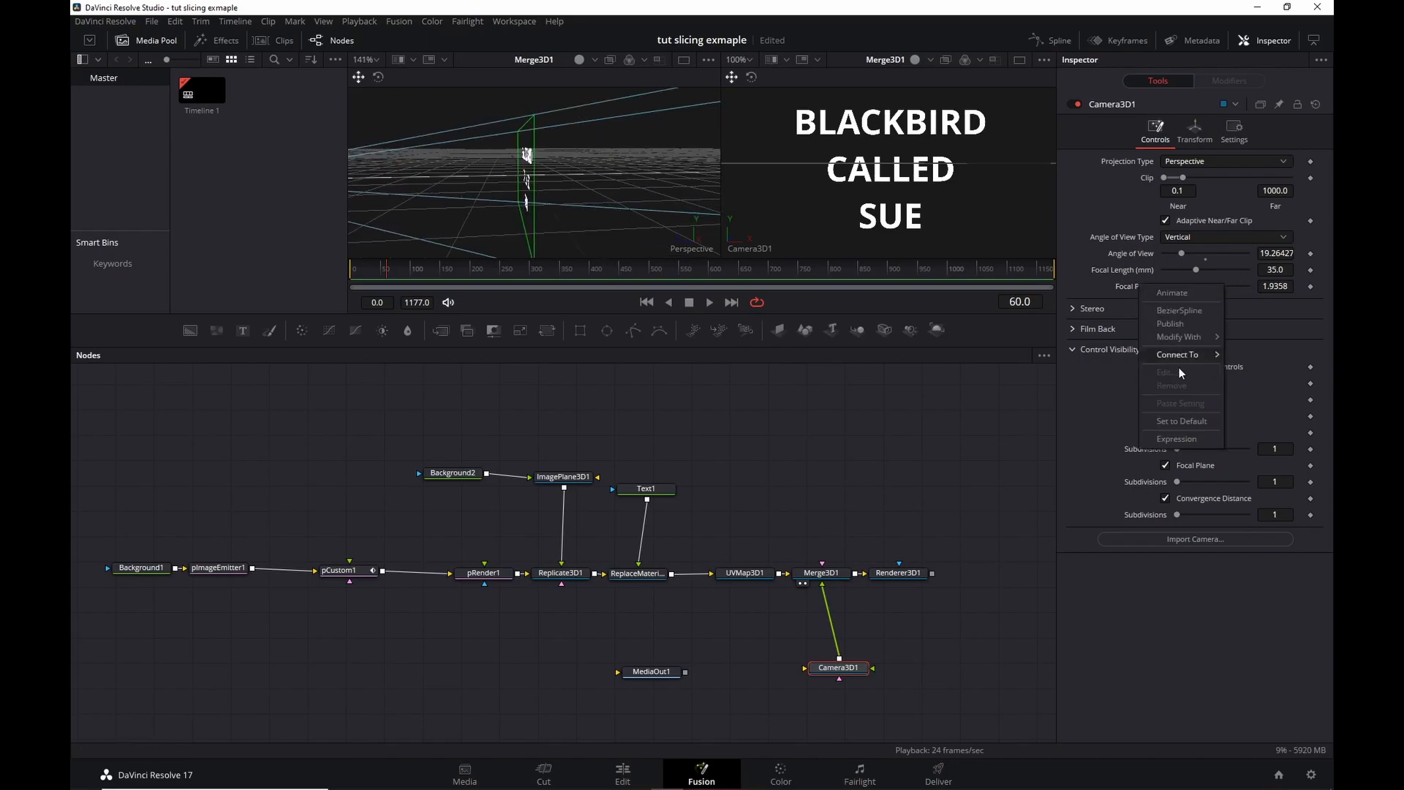
left_click(1191, 439)
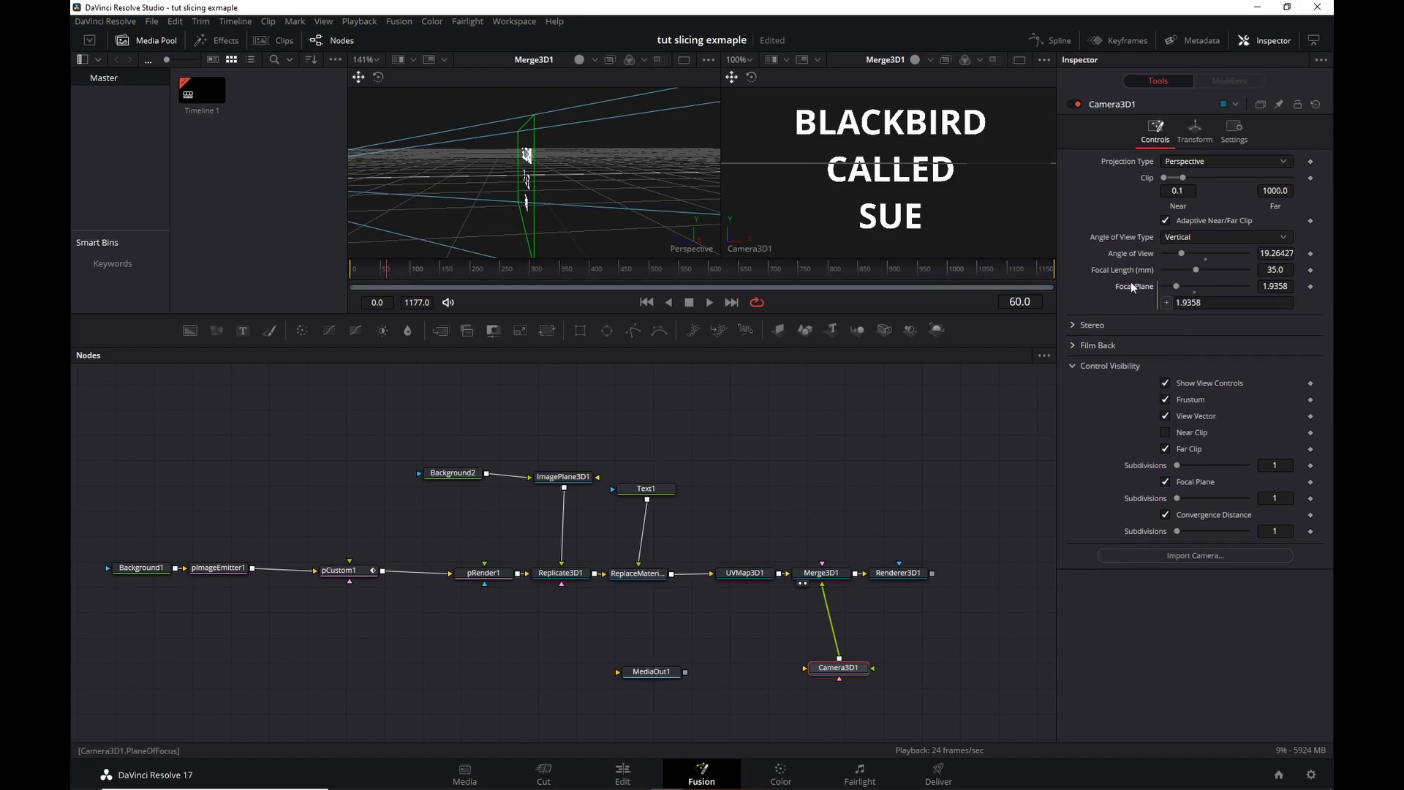
left_click_drag(1167, 302, 1150, 213)
left_click_drag(501, 183, 531, 176)
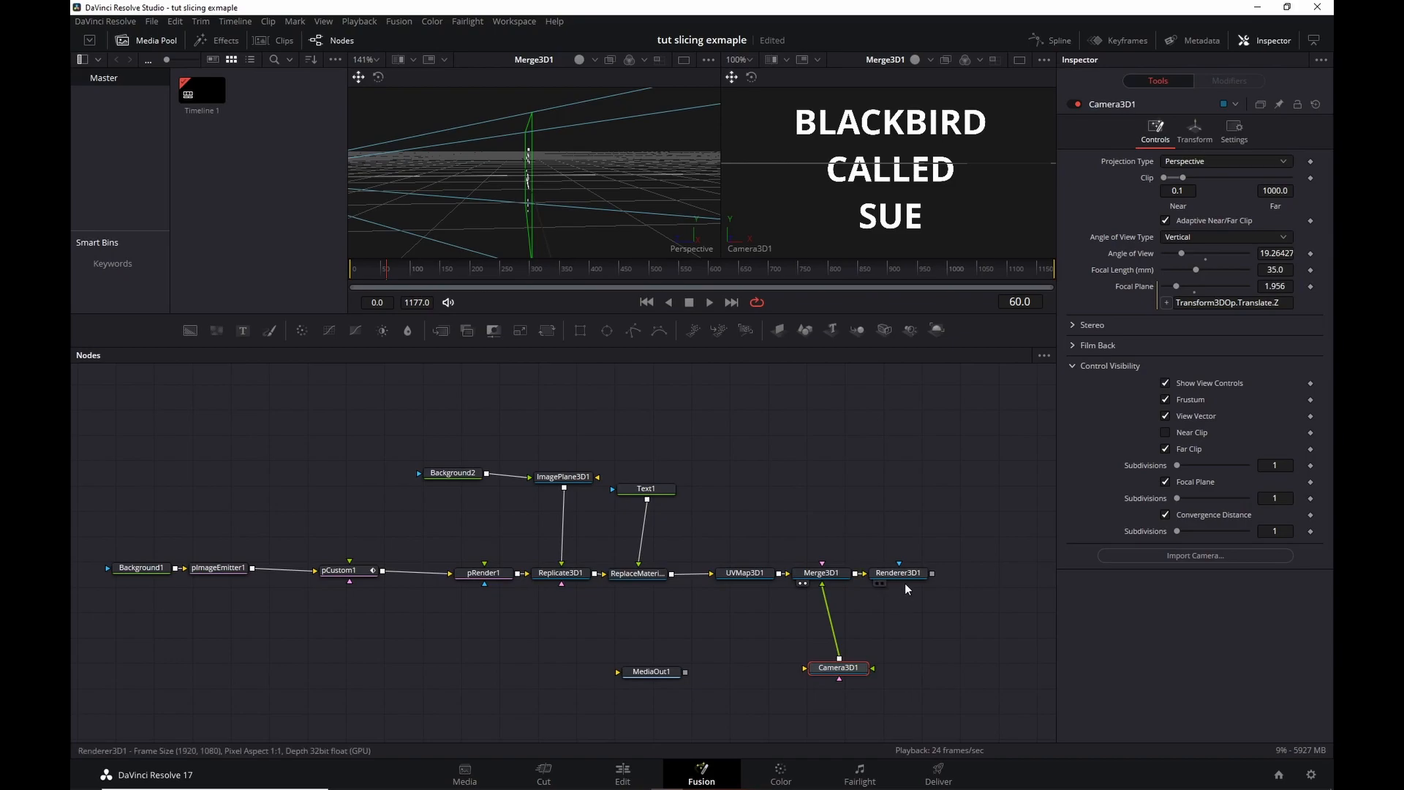
left_click_drag(906, 576, 962, 158)
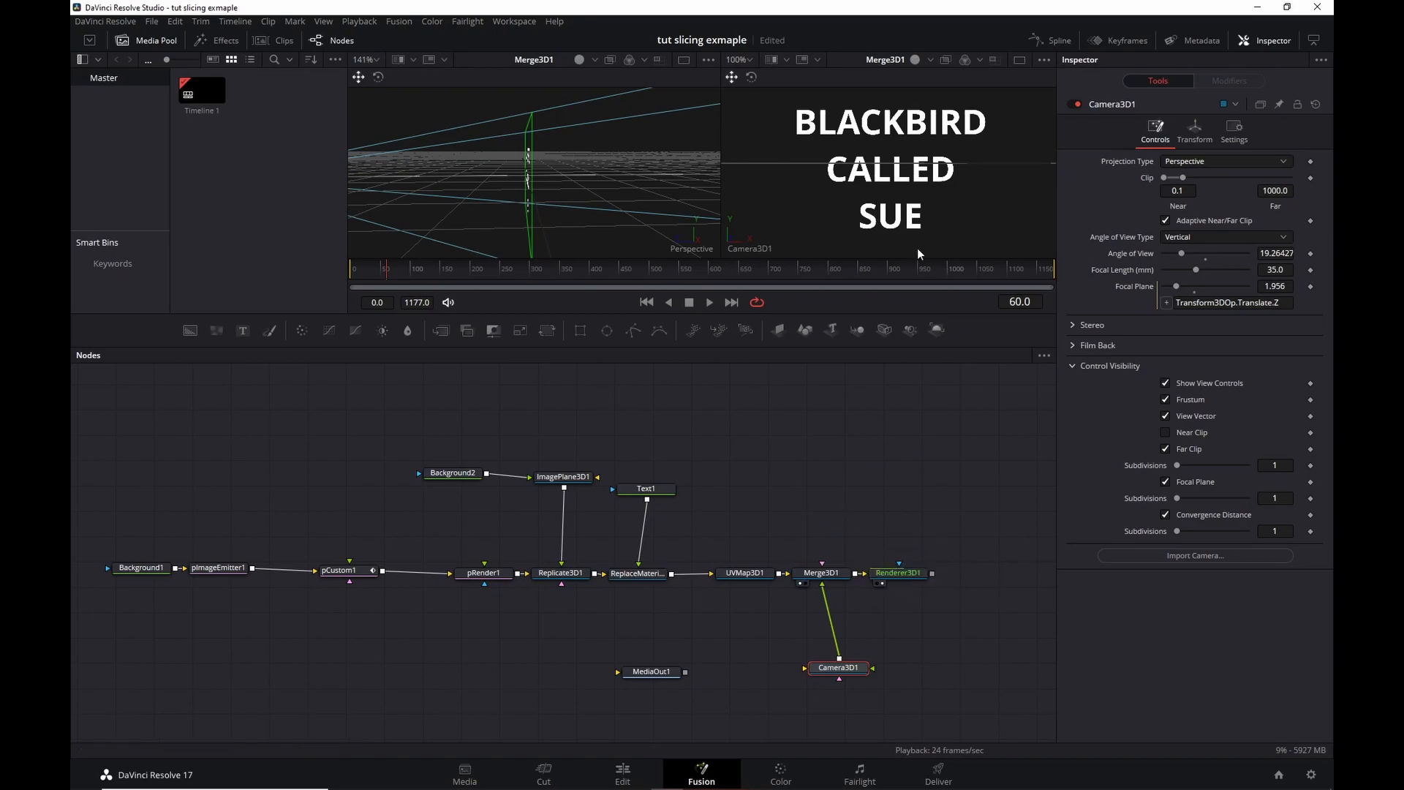
At frame 28, set Renderer3D1's Amount of DoF Blur to 0.02.
scroll(845, 200, "down", 1)
scroll(845, 201, "up", 1)
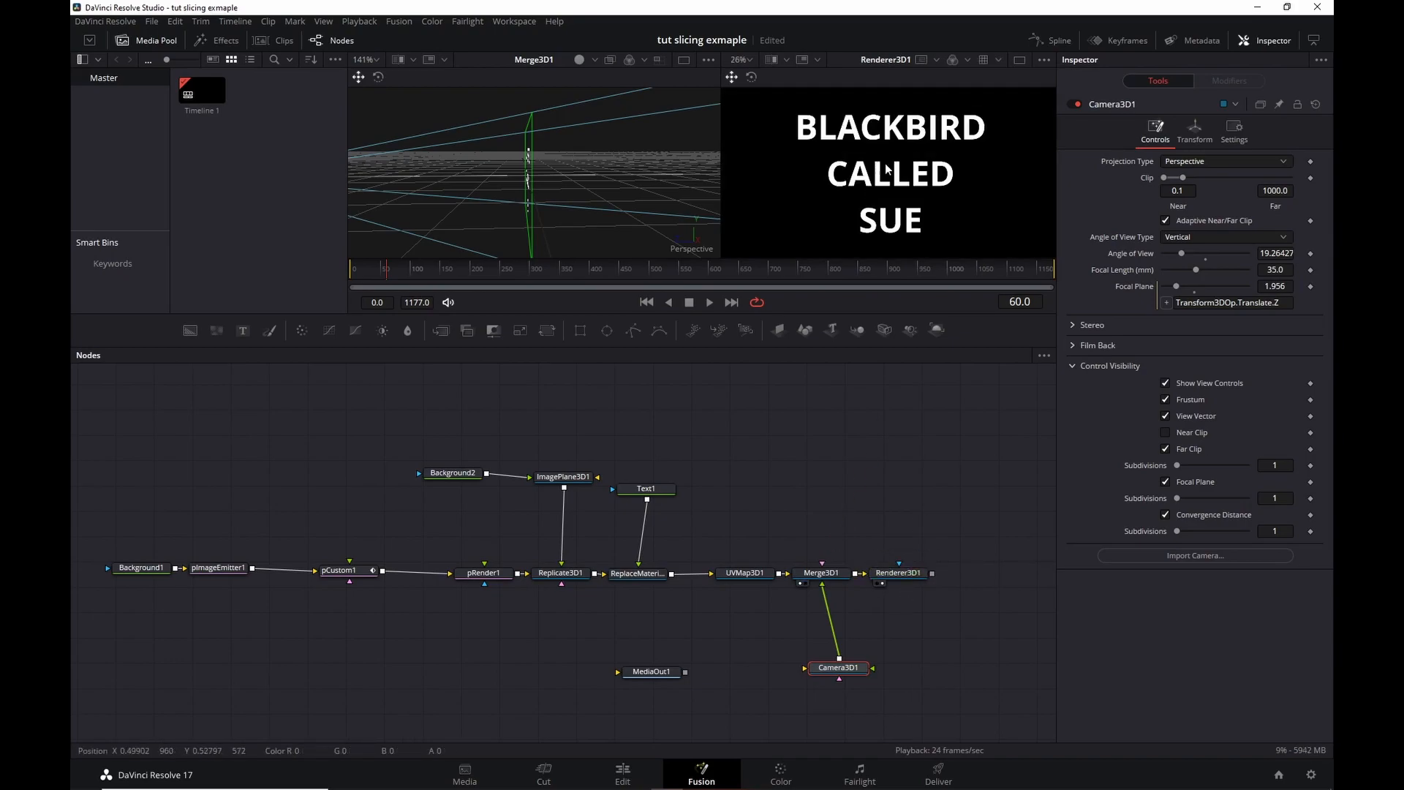
left_click(369, 270)
scroll(932, 157, "up", 3)
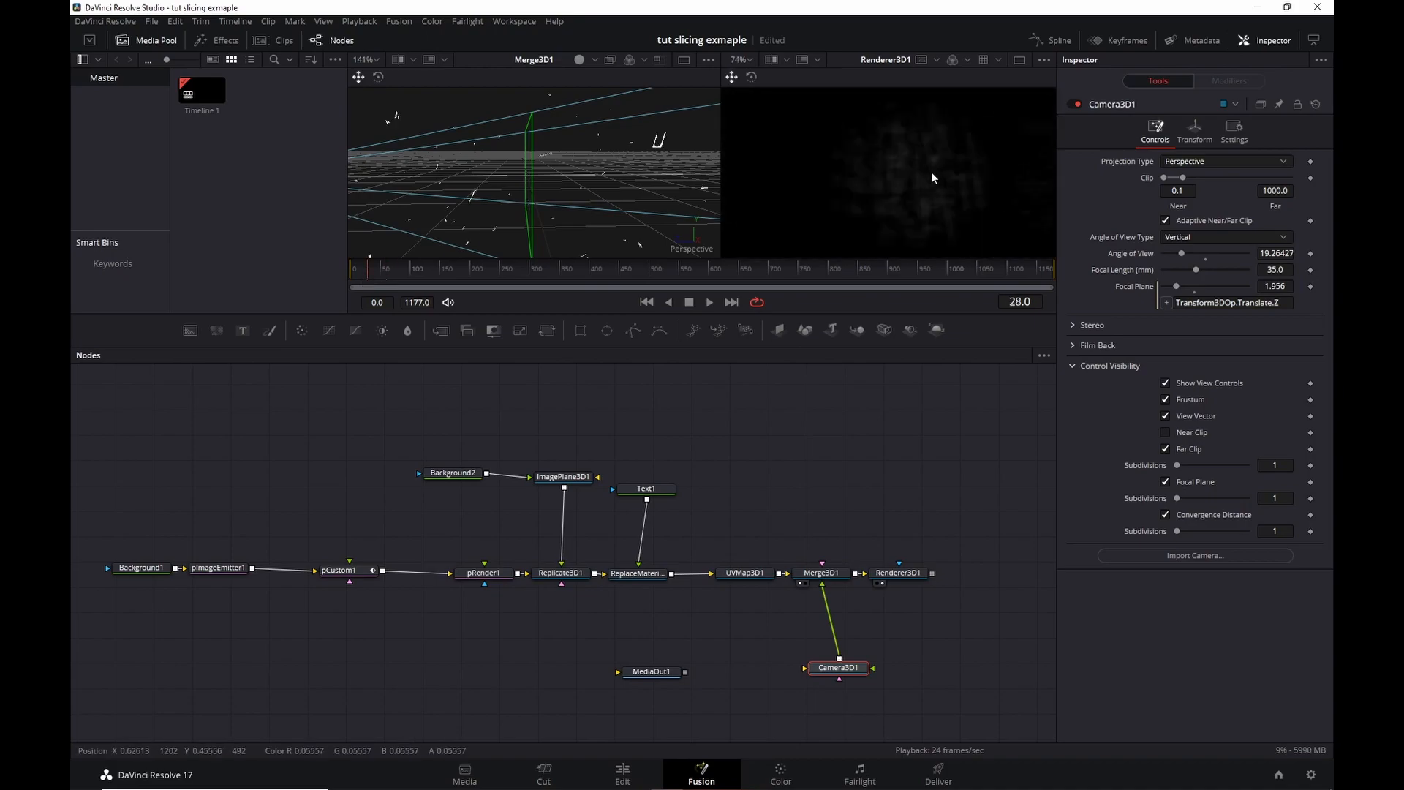
left_click(908, 571)
left_click(1264, 389)
type("0.02")
key("Tab")
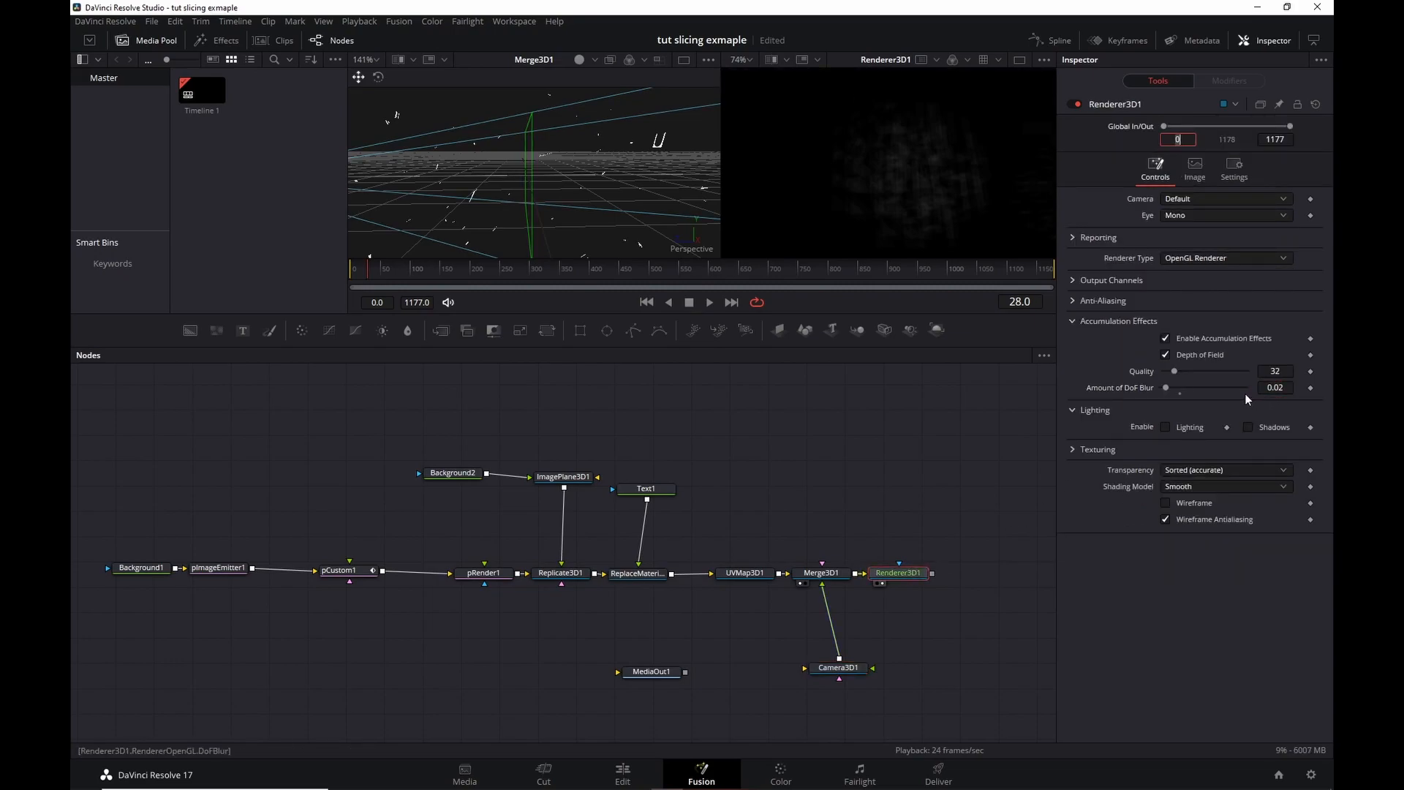
Set the accumulation Quality to 32 instead of 128.
scroll(899, 168, "up", 2)
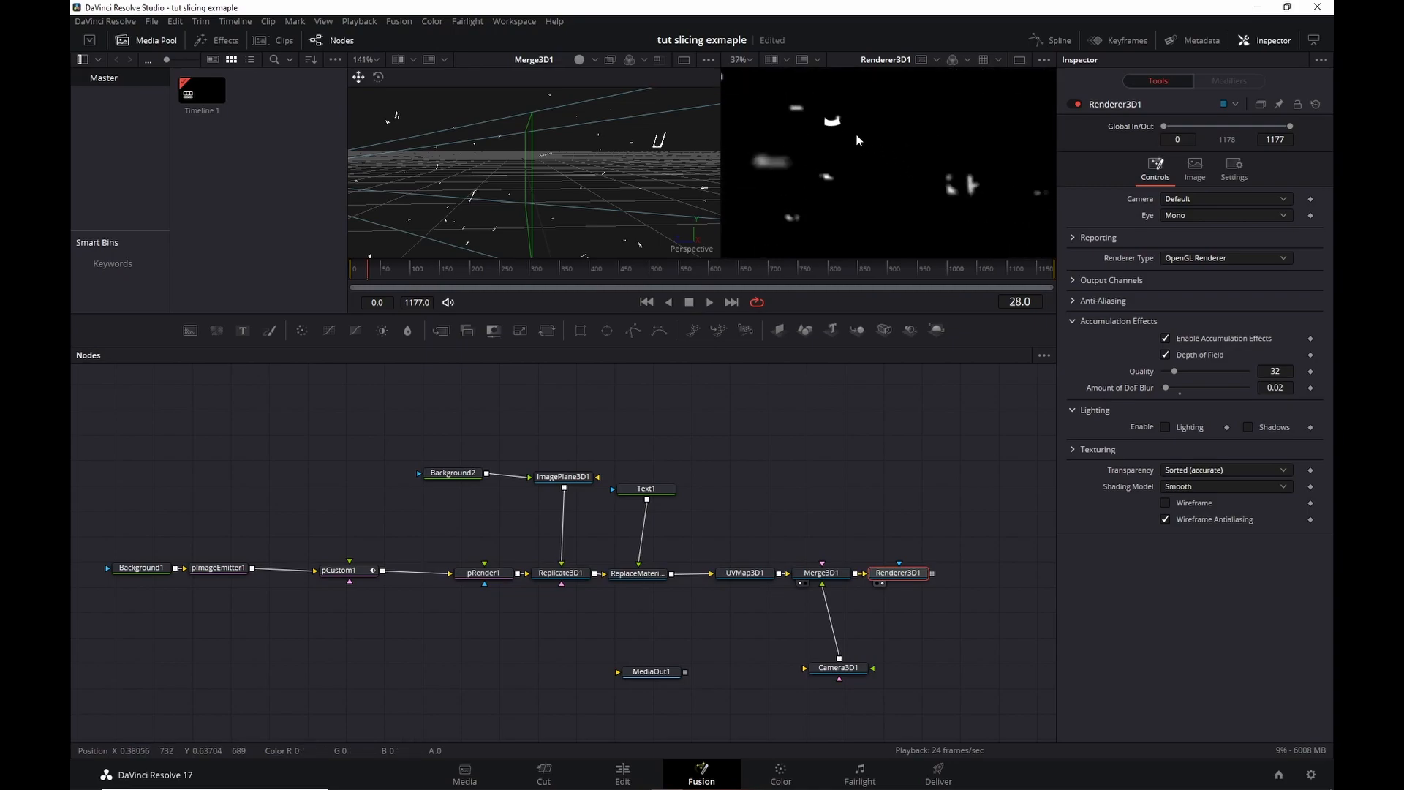
scroll(917, 155, "down", 2)
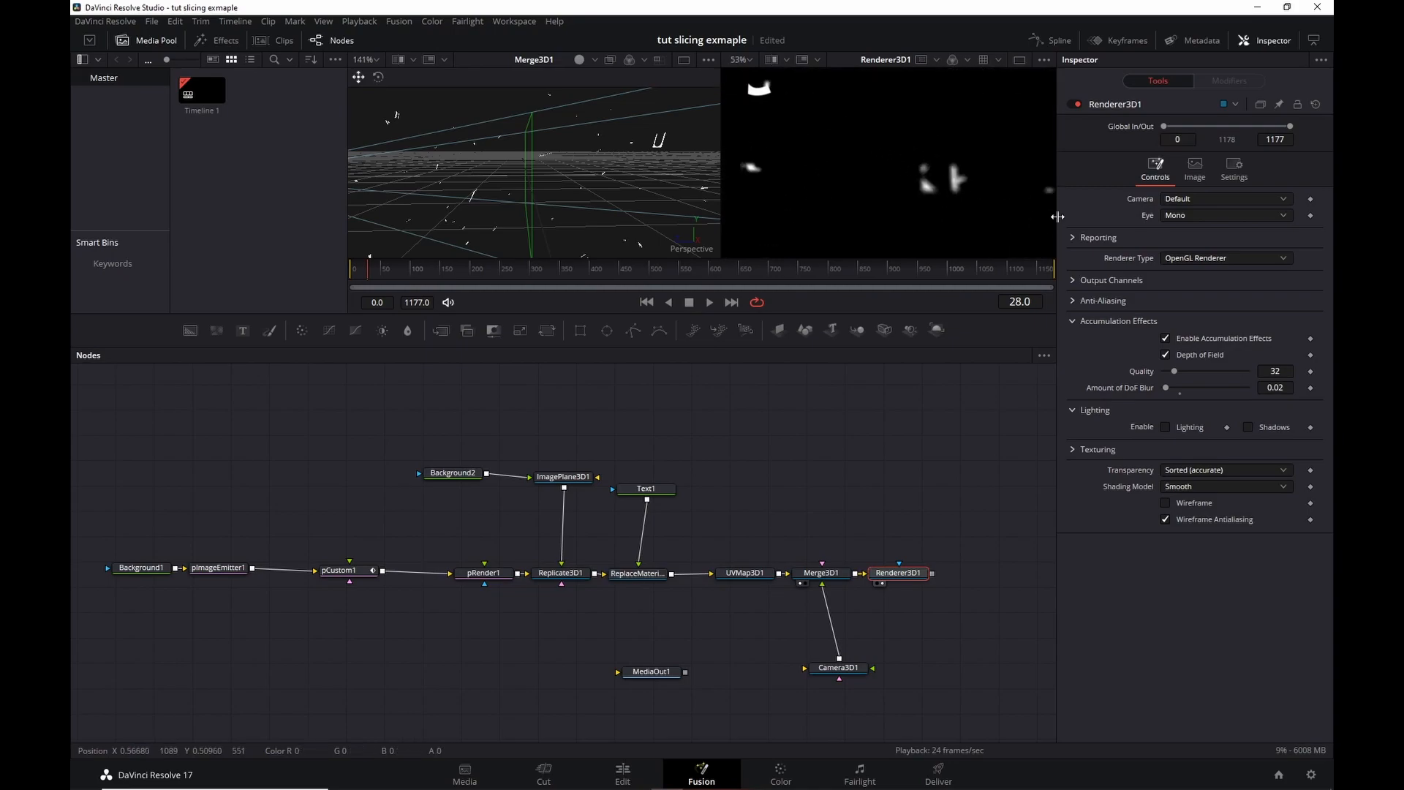
left_click(1274, 370)
type("128")
key("Tab")
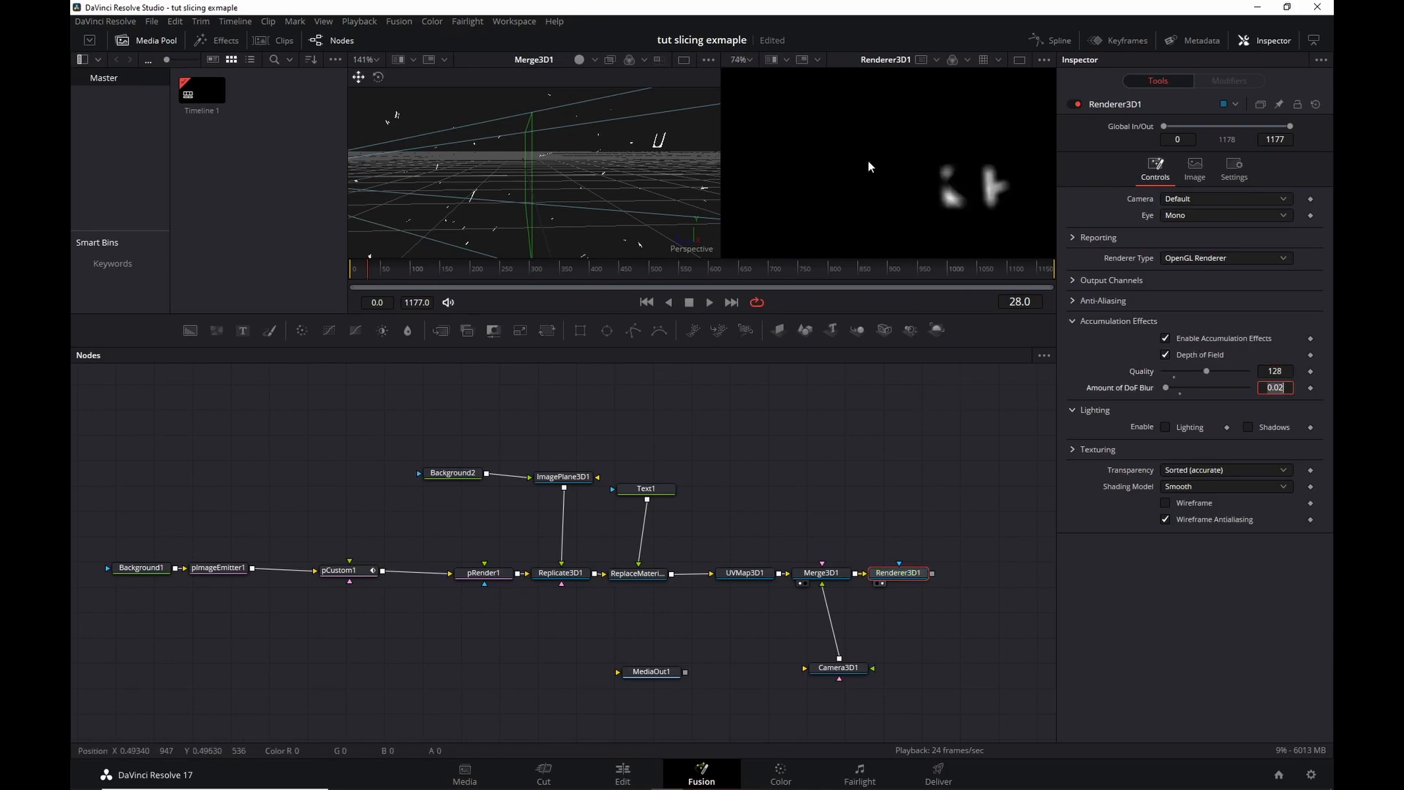
scroll(867, 160, "down", 2)
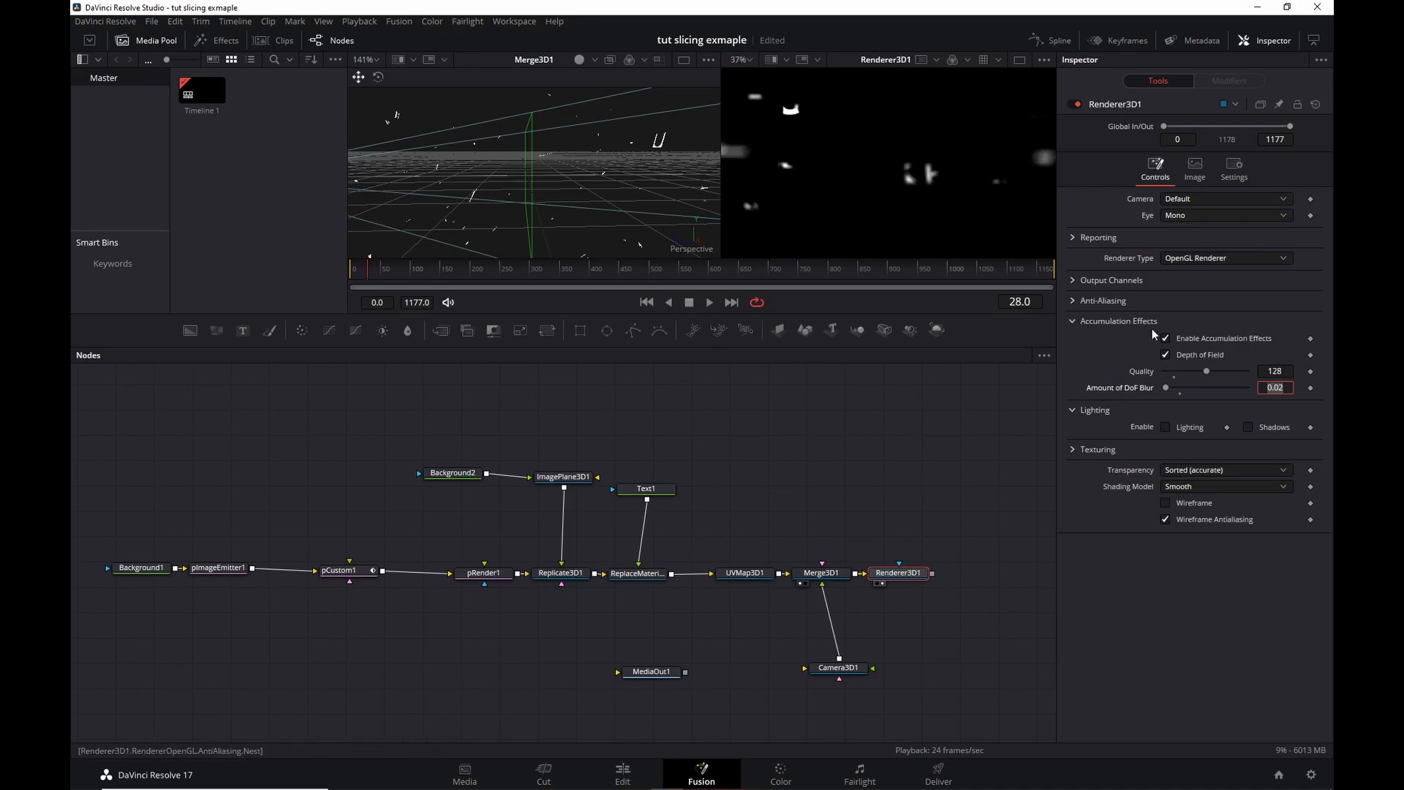
key("ctrl+z")
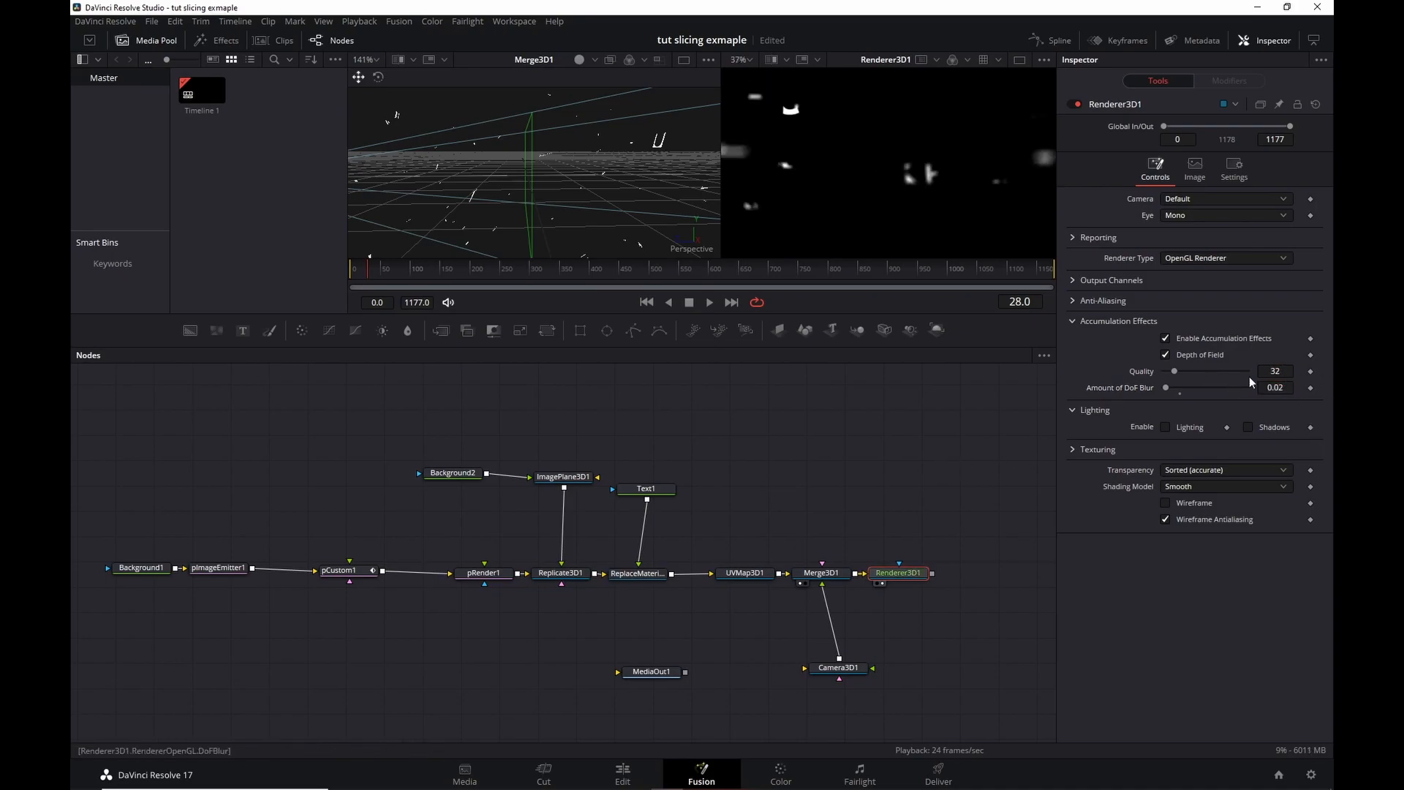
Review Renderer3D1's Settings tab, then expand Output Channels showing RGBA and Vector enabled.
scroll(840, 486, "right", 3)
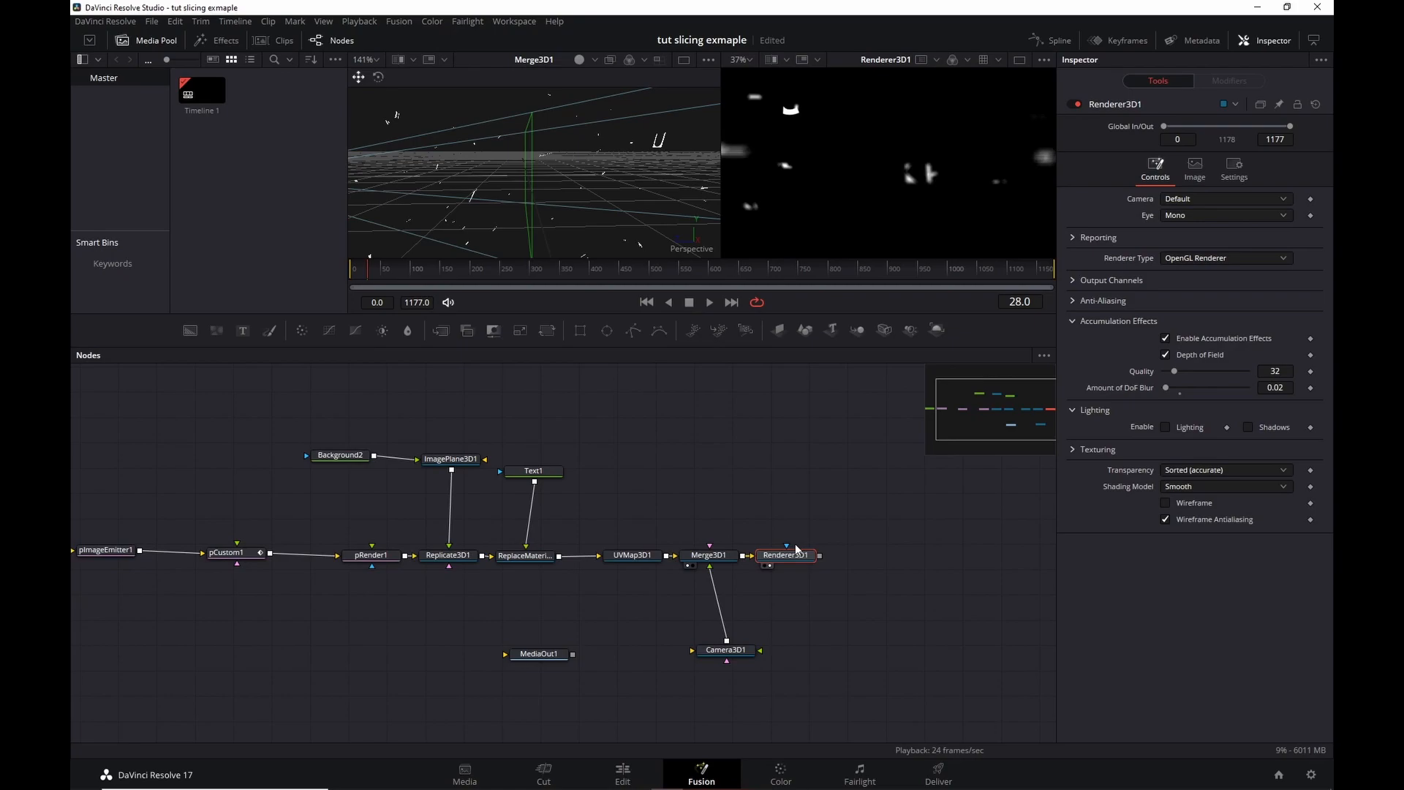
left_click(1234, 169)
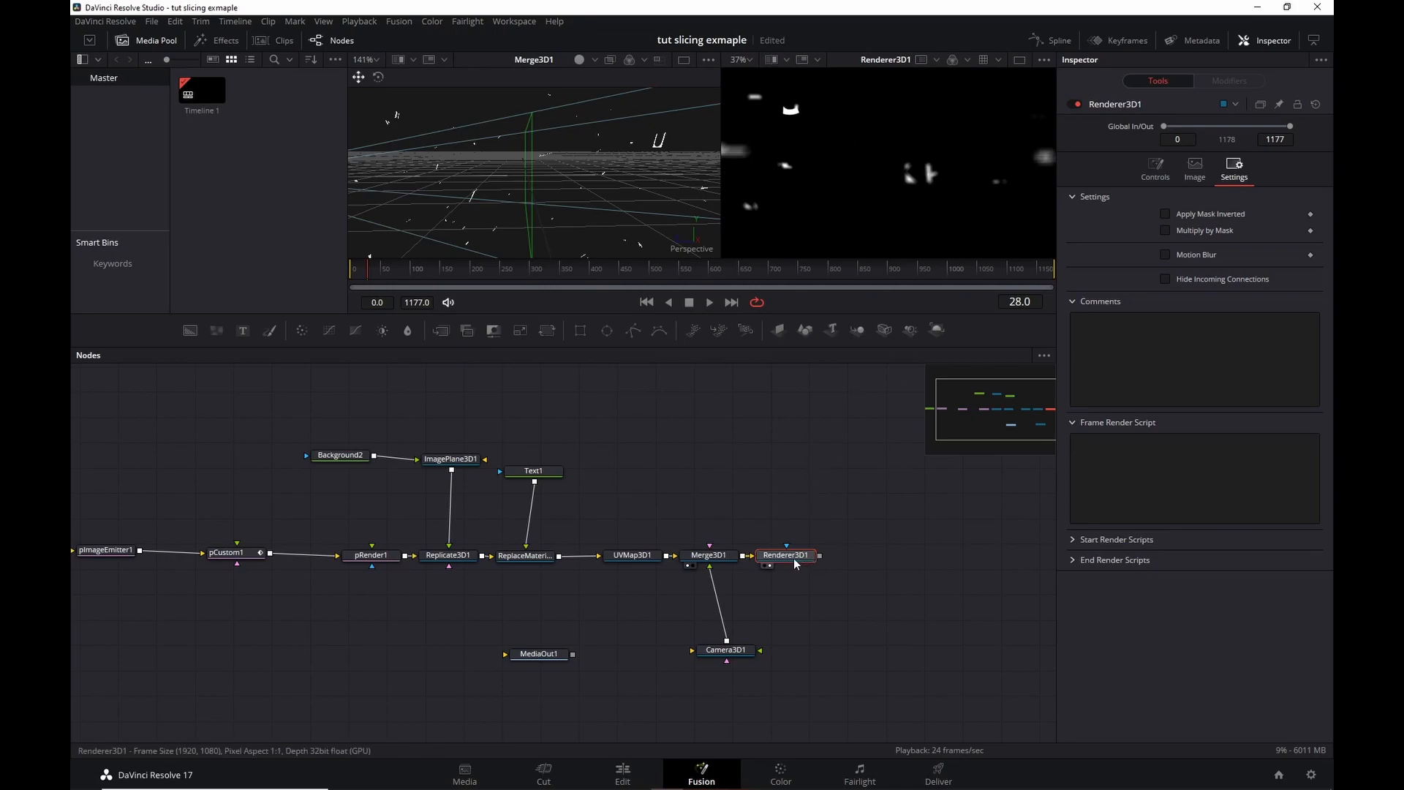
left_click(1154, 176)
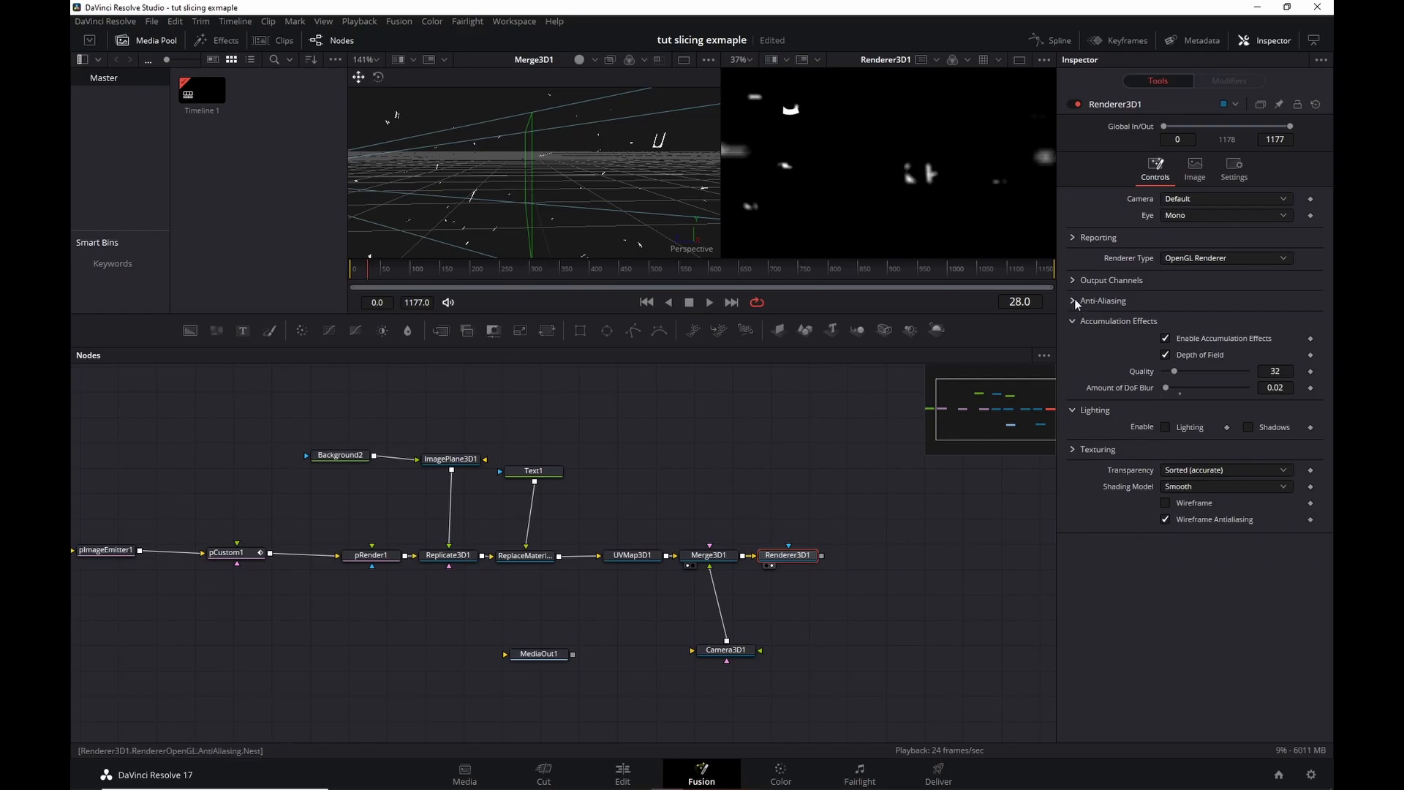
left_click(1072, 279)
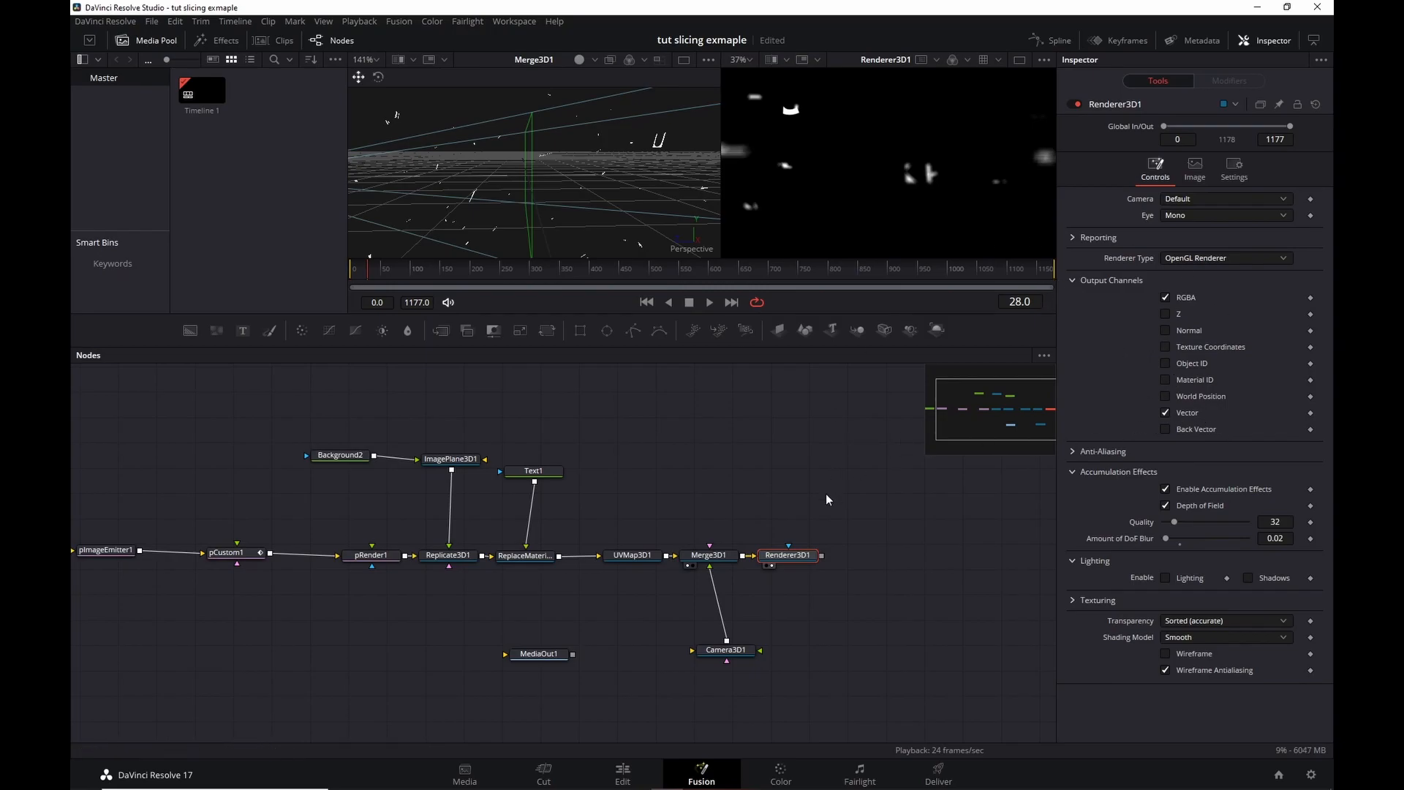
Insert Vector Motion Blur after Renderer3D1 and view its result in the right viewer.
key("shift+space")
type("vector")
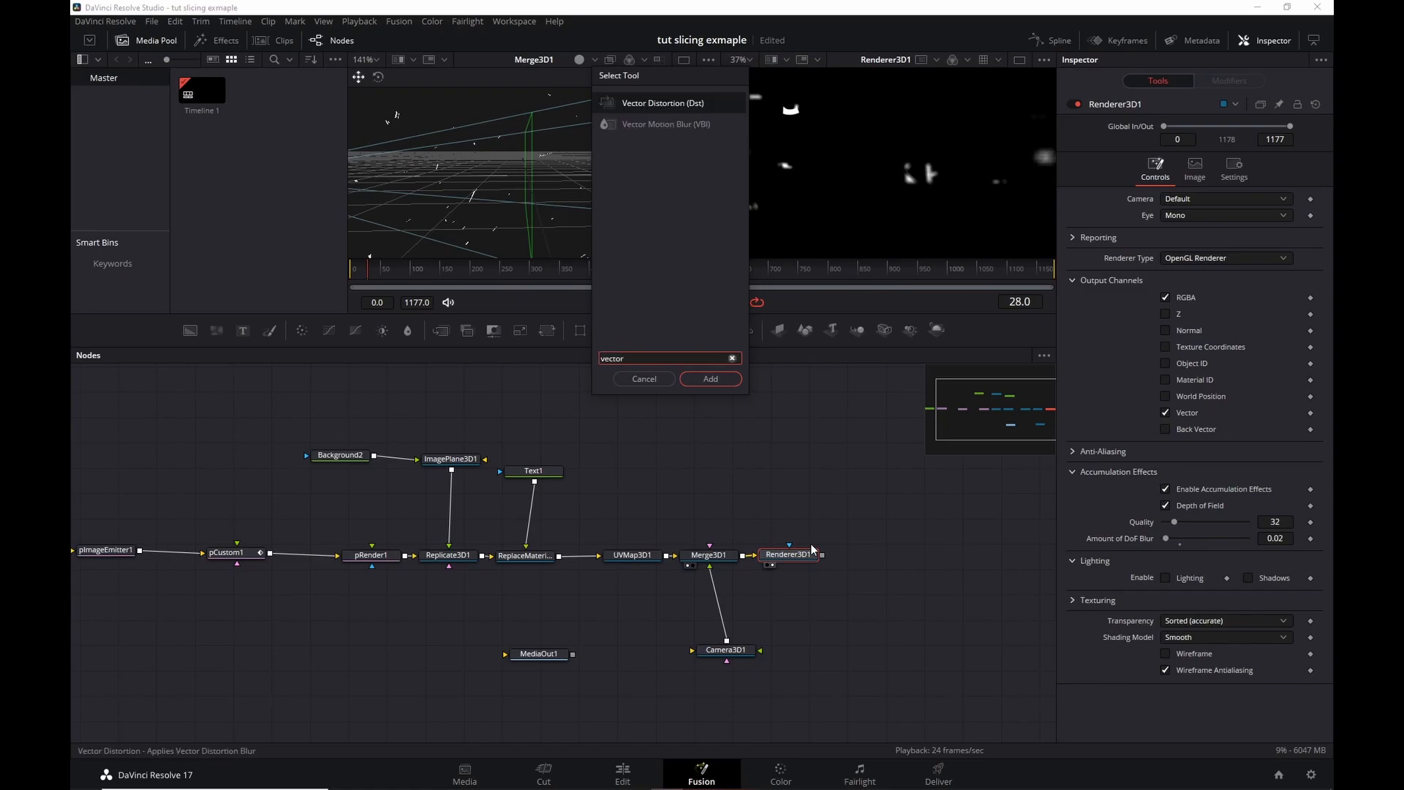
key("Down")
key("Return")
left_click_drag(867, 556, 918, 219)
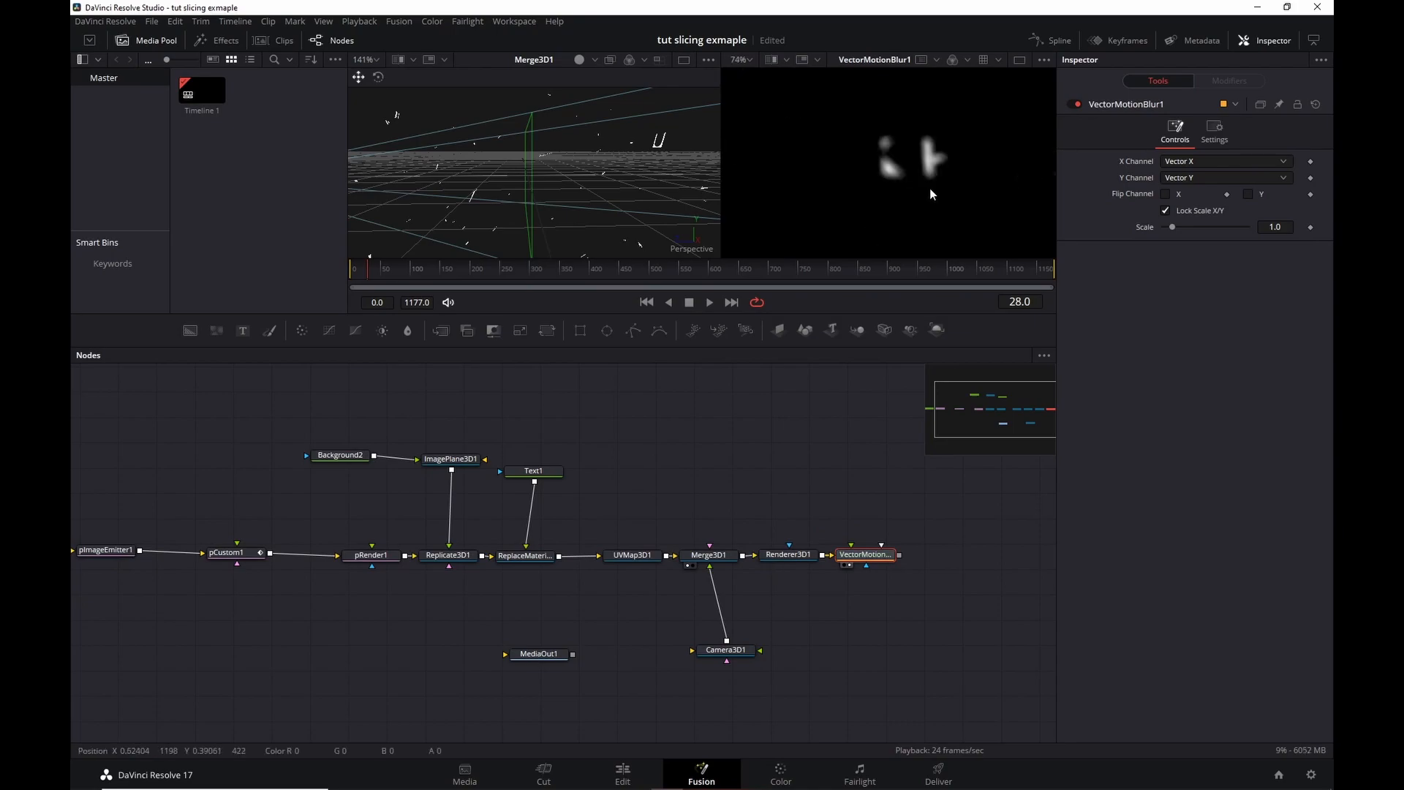
scroll(930, 192, "up", 2)
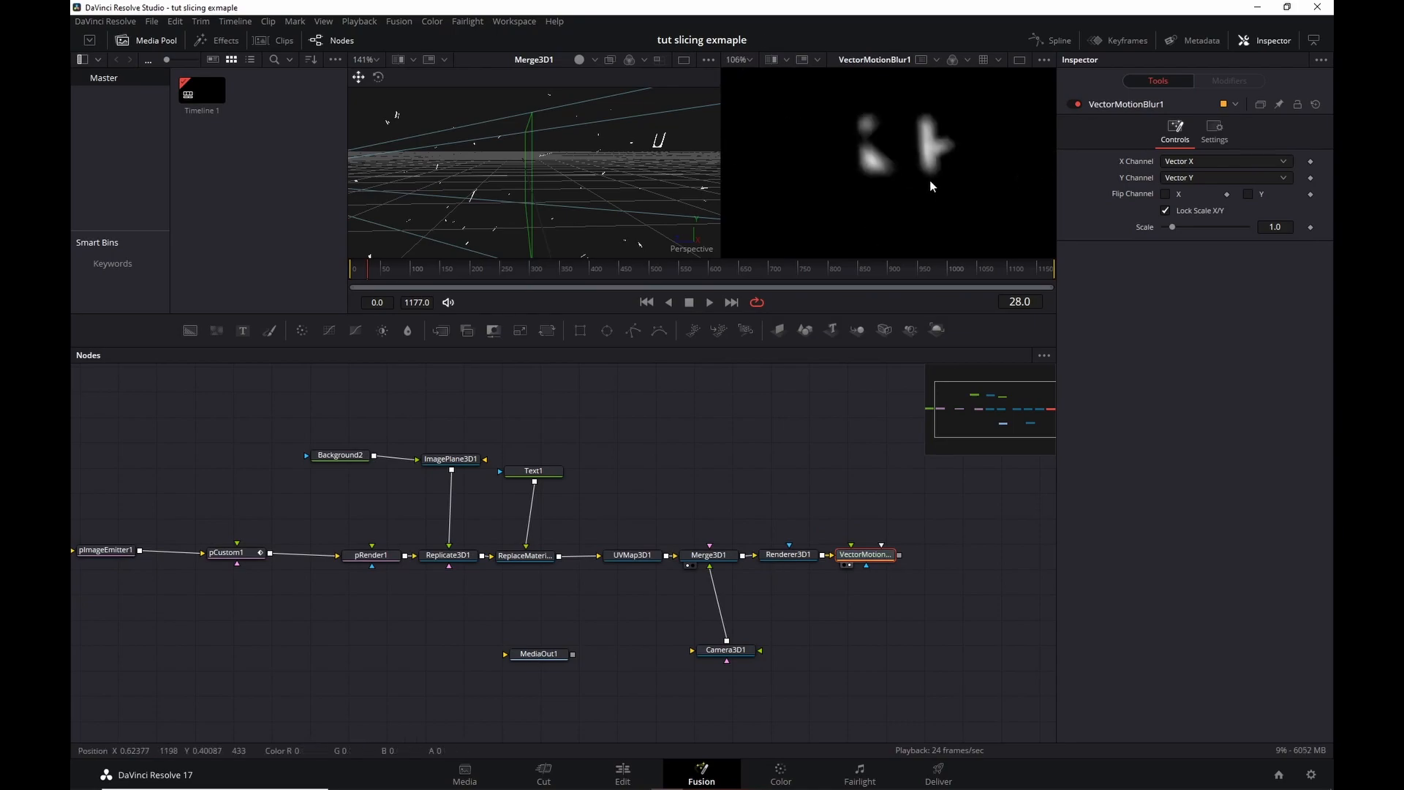
key("ctrl+p")
key("ctrl+p")
key("ctrl+p")
key("ctrl+p")
Set VectorMotionBlur1's Scale to 2.2, inspect the blurred tiles, and shift the node right.
left_click_drag(1171, 227, 1203, 227)
scroll(918, 147, "up", 3)
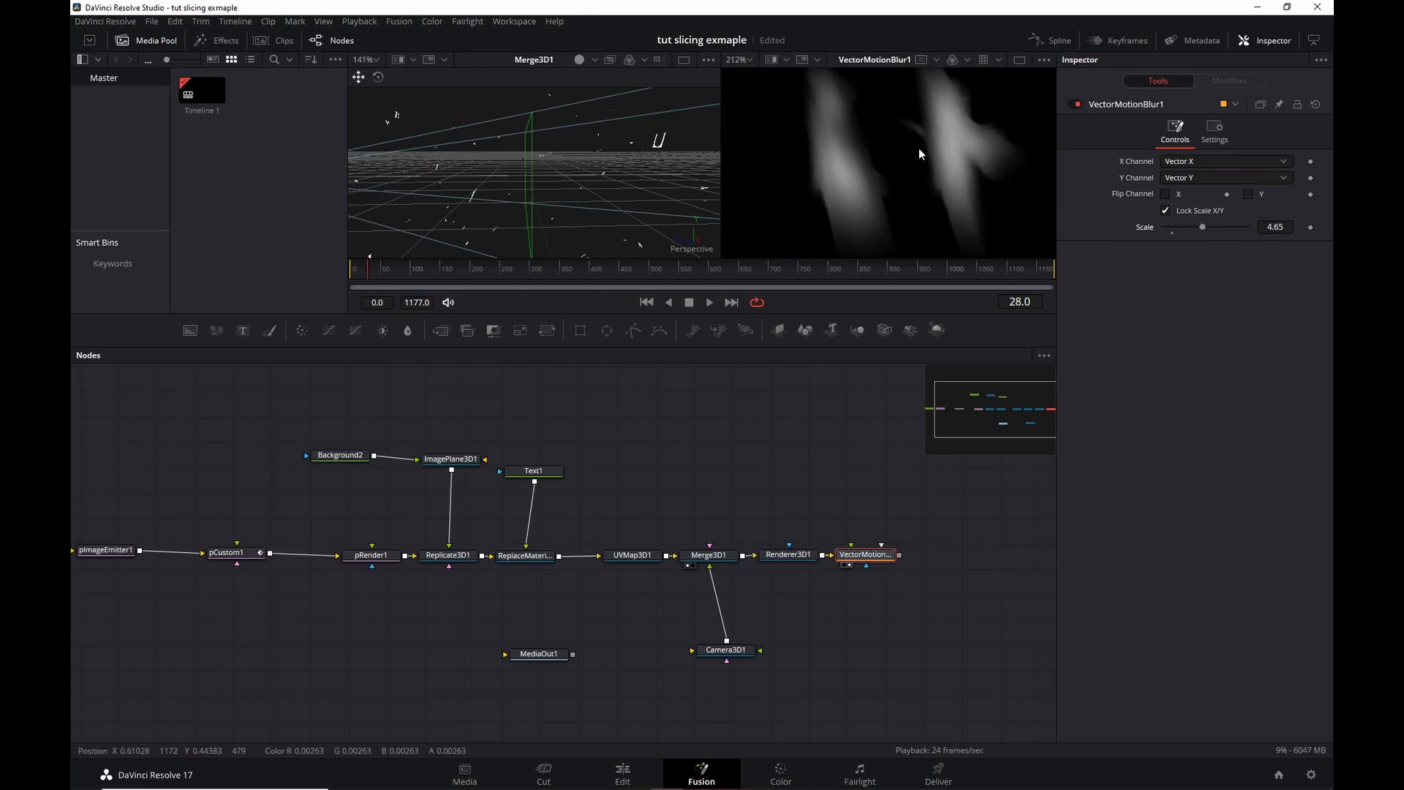
scroll(930, 129, "down", 3)
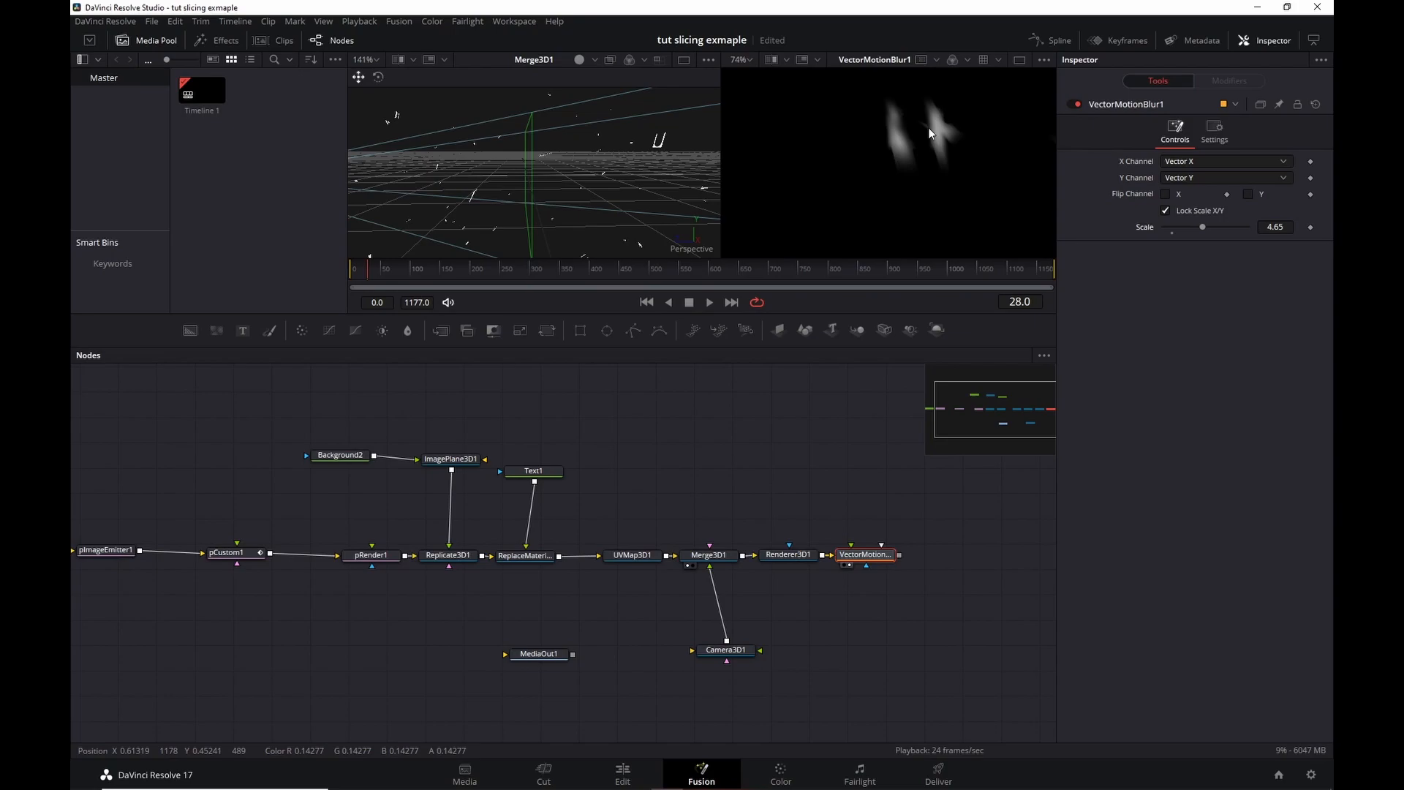
scroll(881, 171, "down", 1)
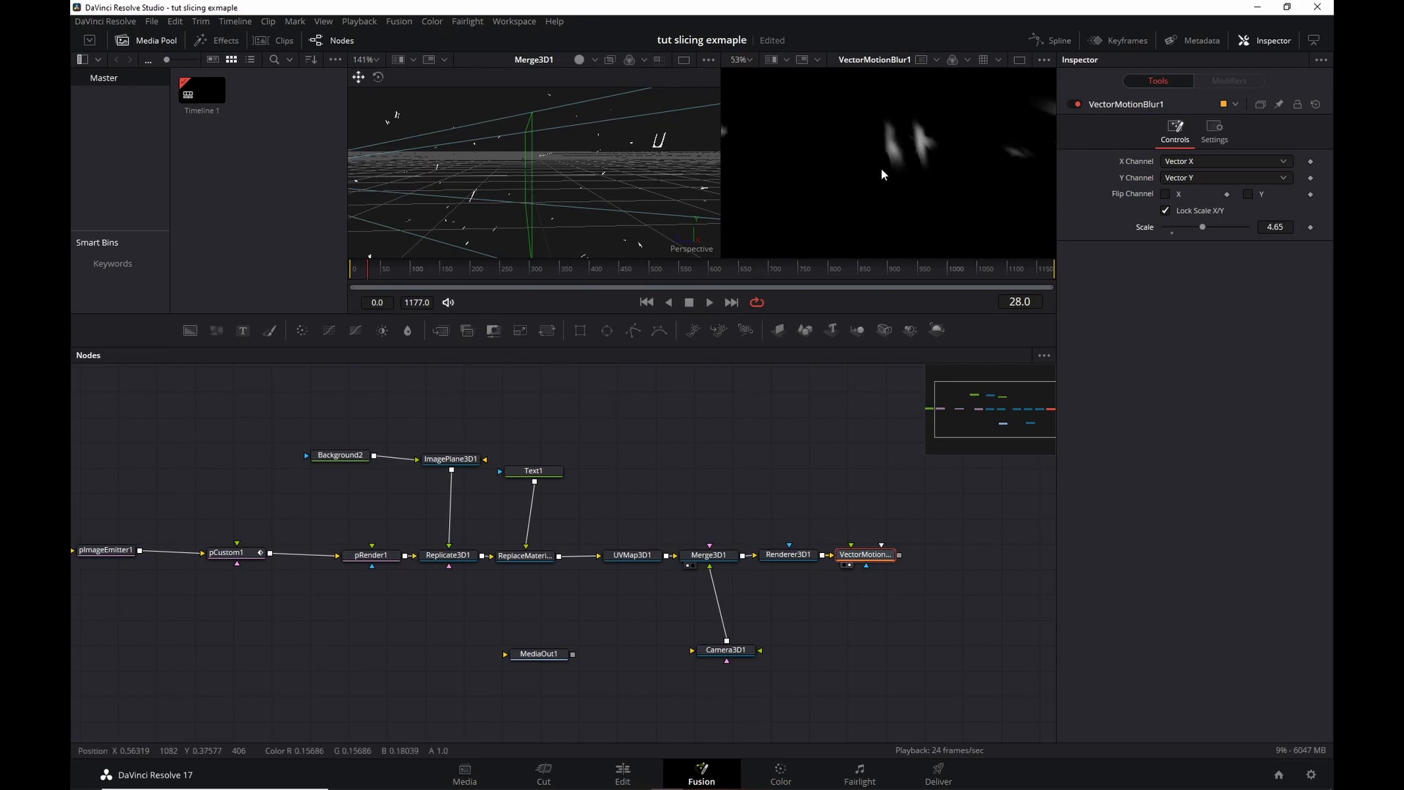
scroll(880, 169, "down", 2)
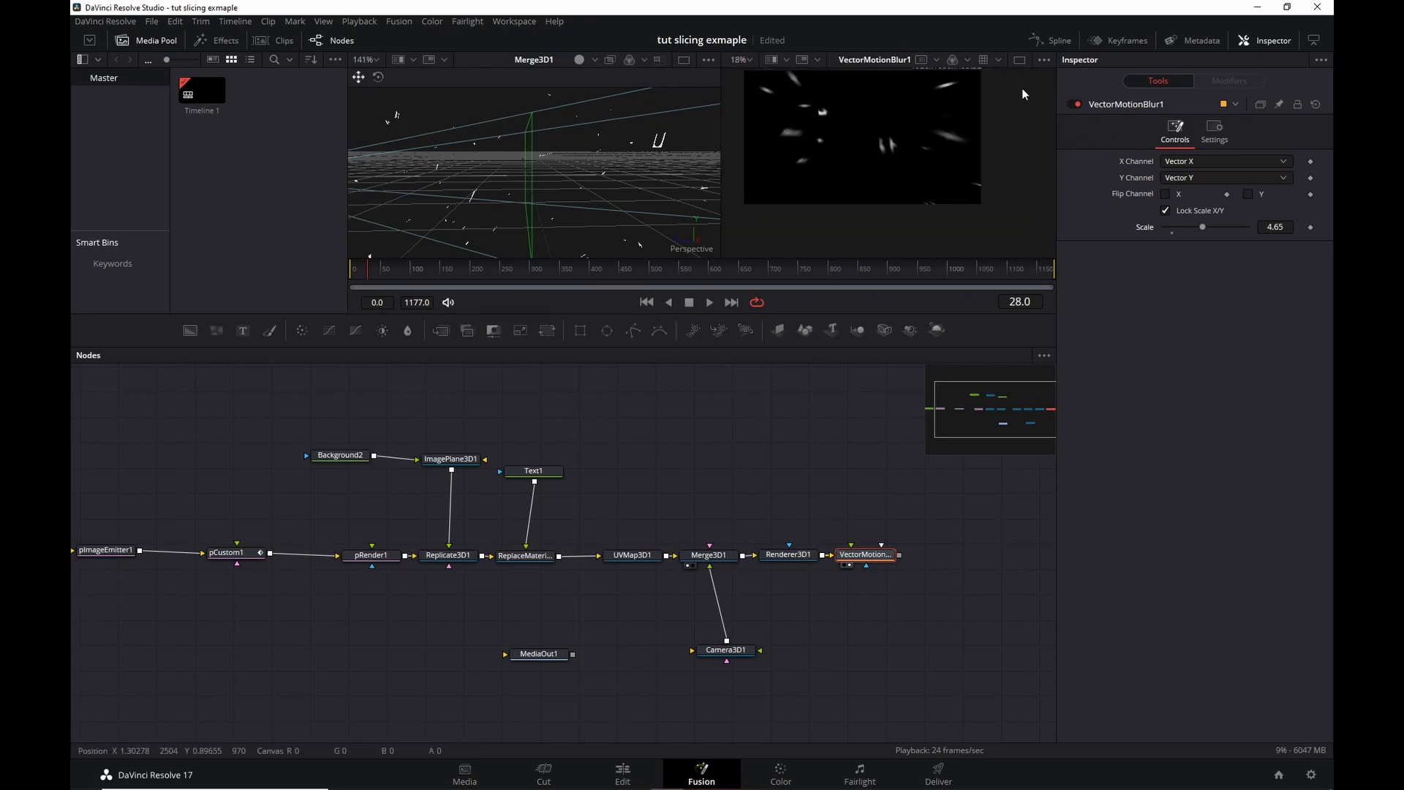
scroll(959, 119, "up", 2)
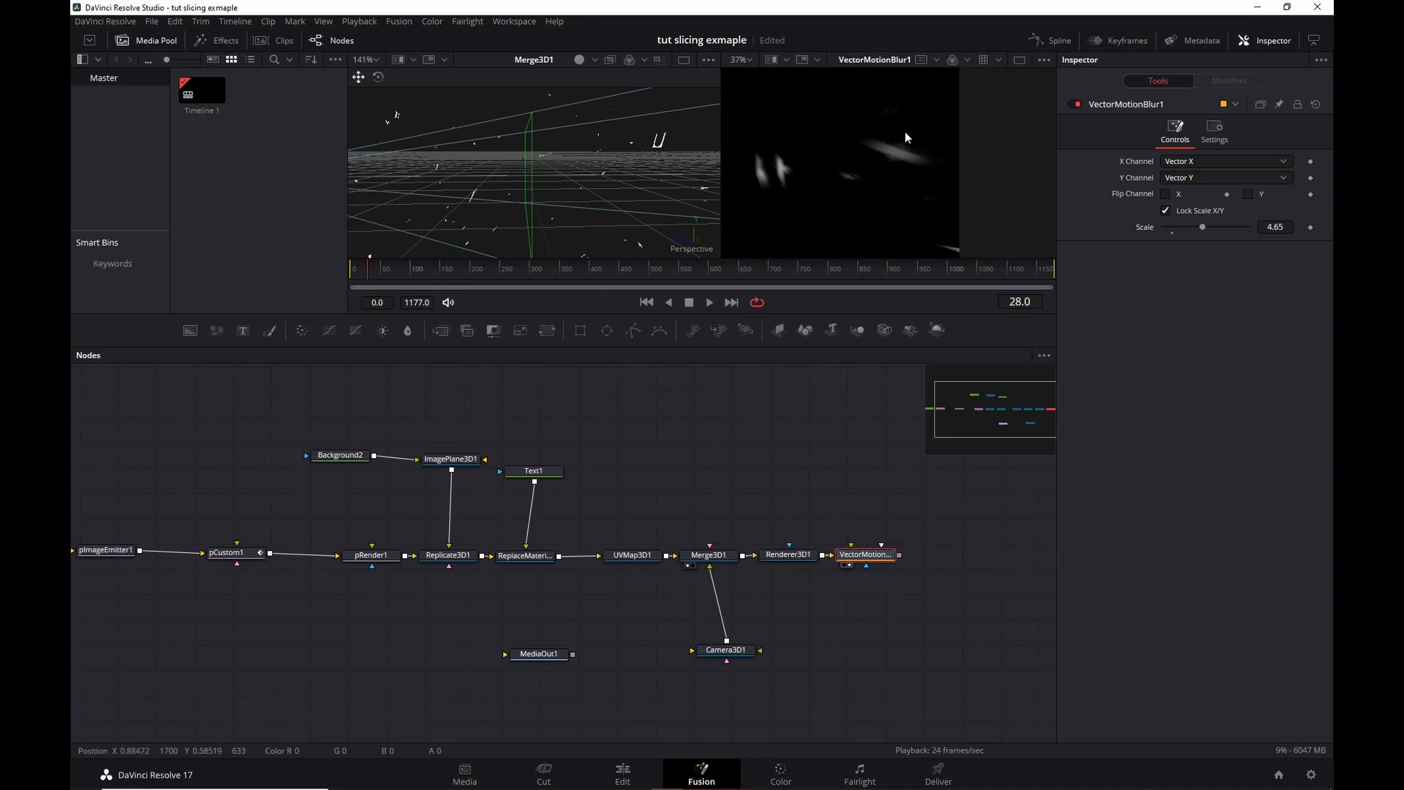
left_click_drag(1201, 226, 1181, 230)
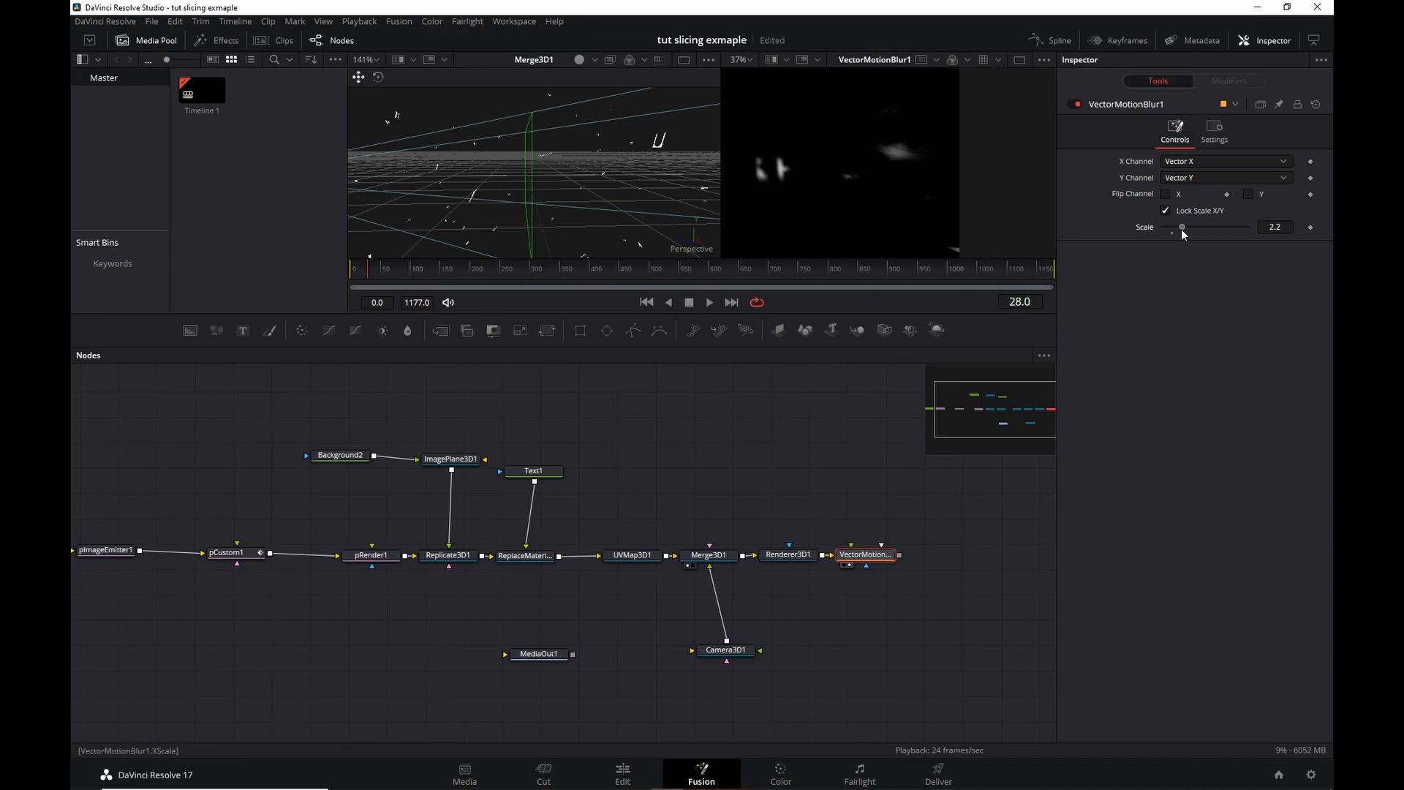
left_click_drag(827, 165, 979, 183)
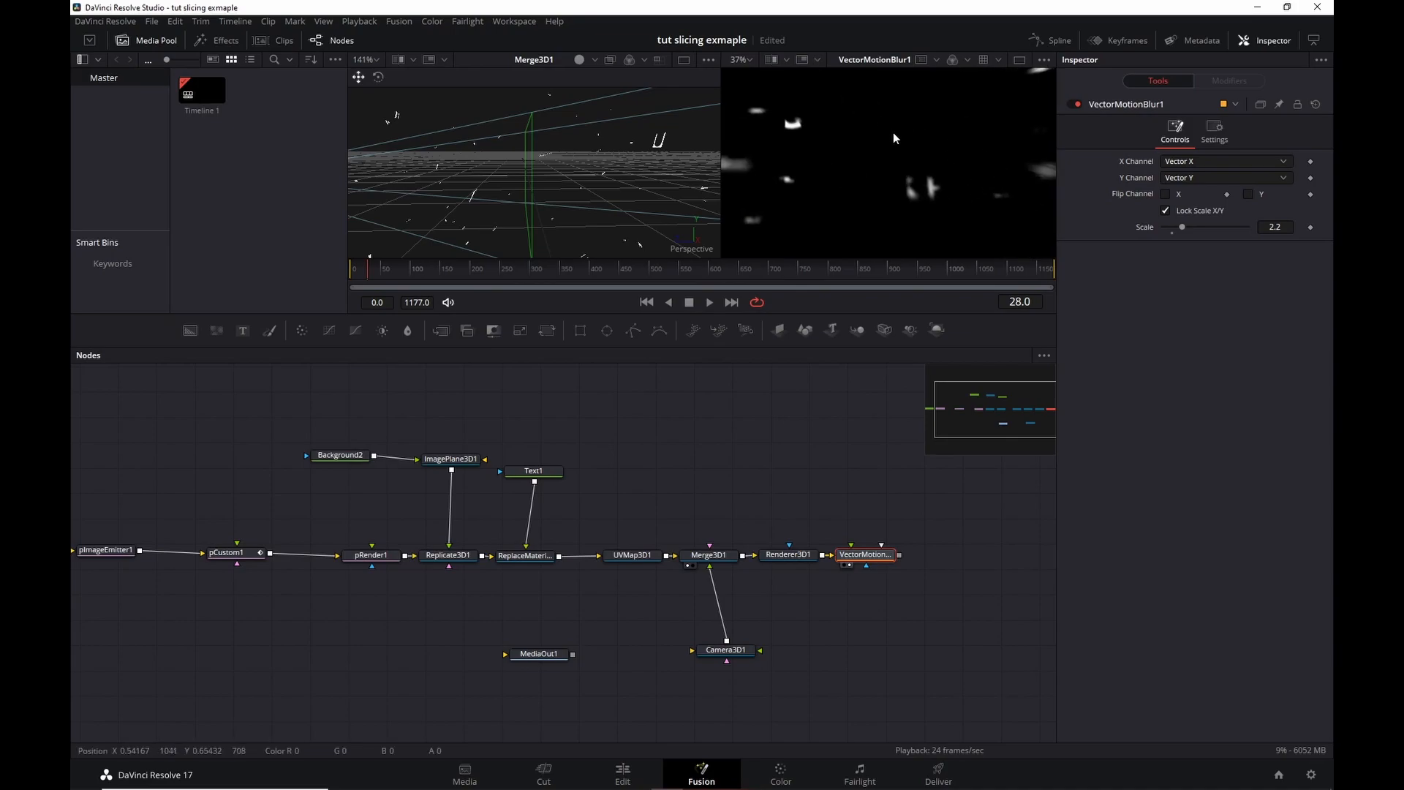
scroll(893, 133, "down", 2)
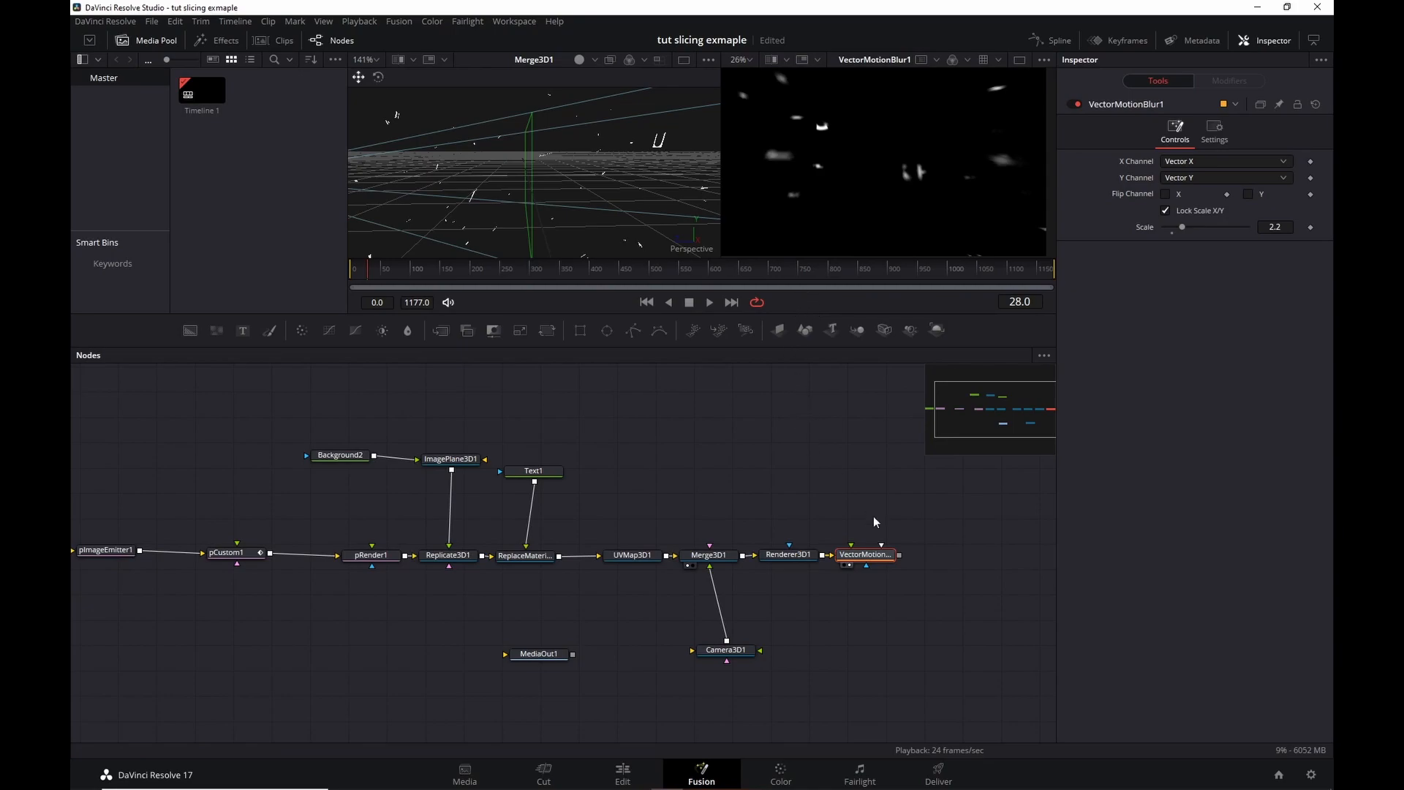
left_click_drag(864, 561, 906, 564)
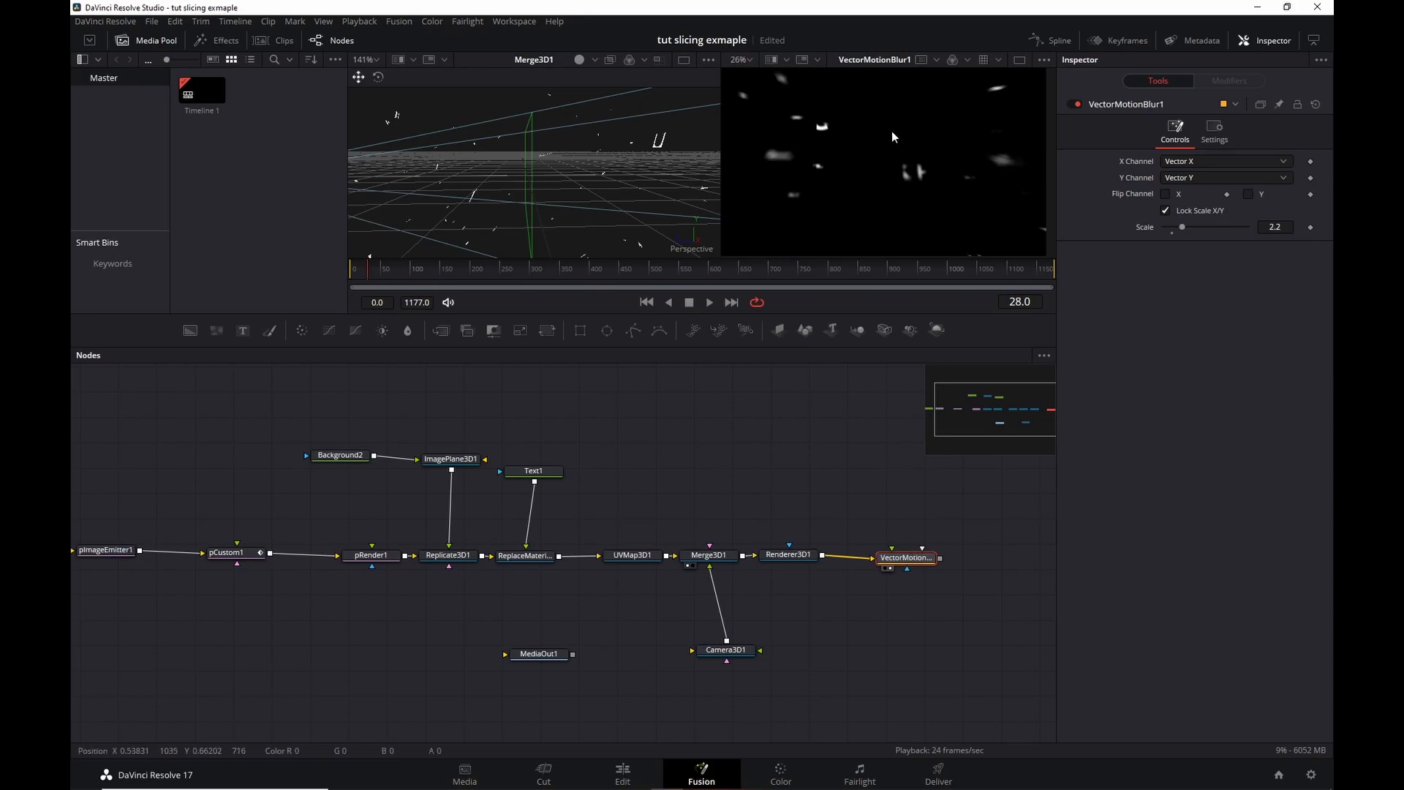
scroll(699, 446, "left", 5)
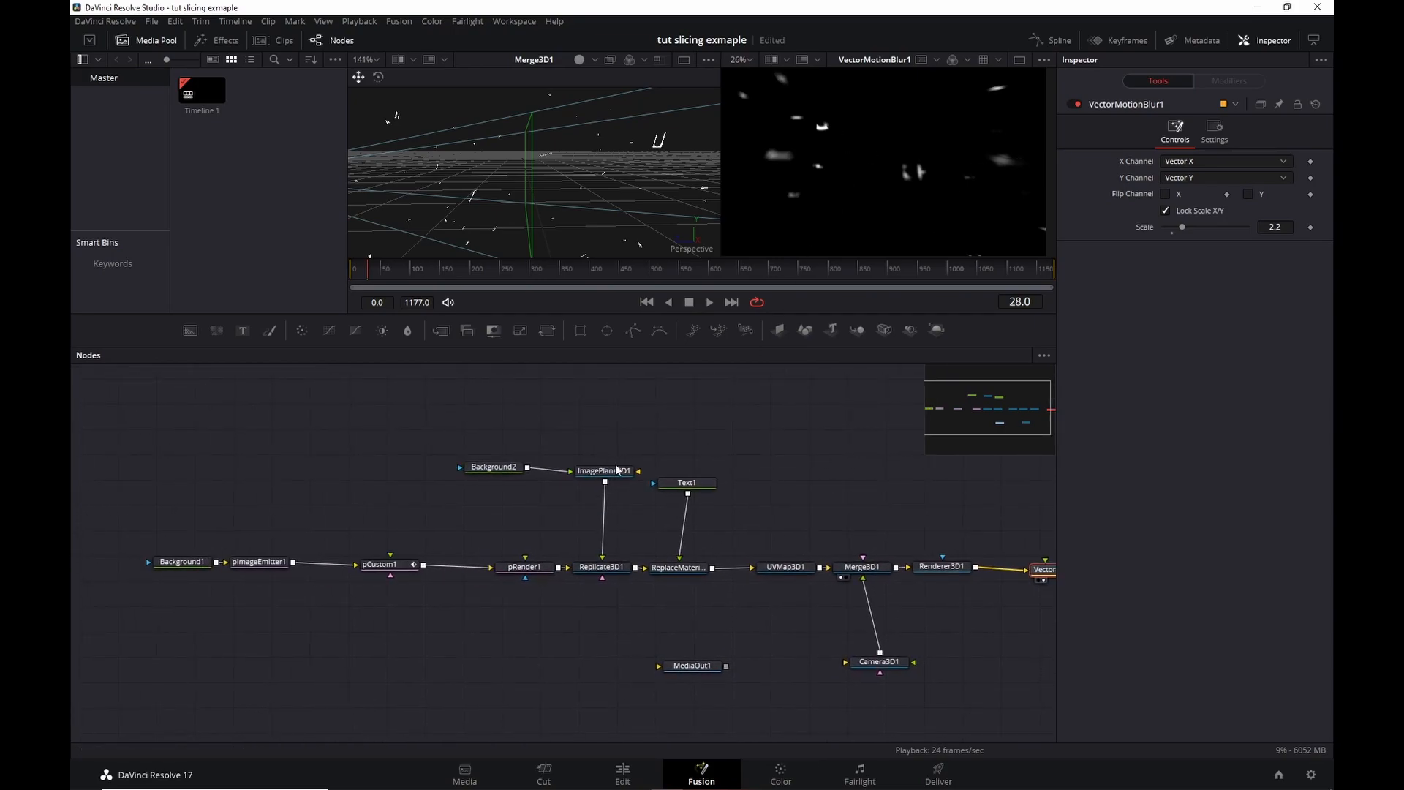
Review pCustom1's Particle expressions, then drag the Text1 node higher above ReplaceMaterial3D1.
left_click(387, 564)
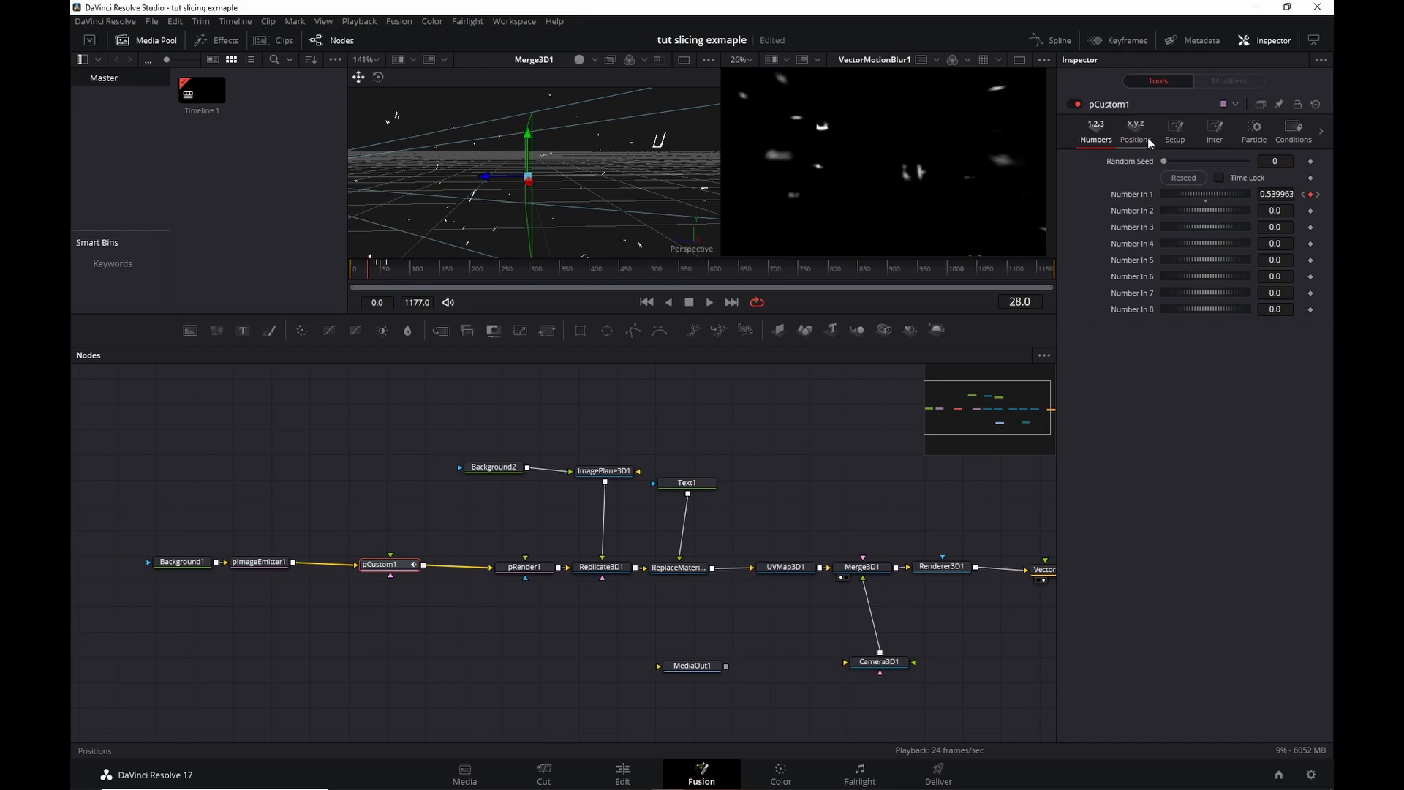
left_click(1253, 132)
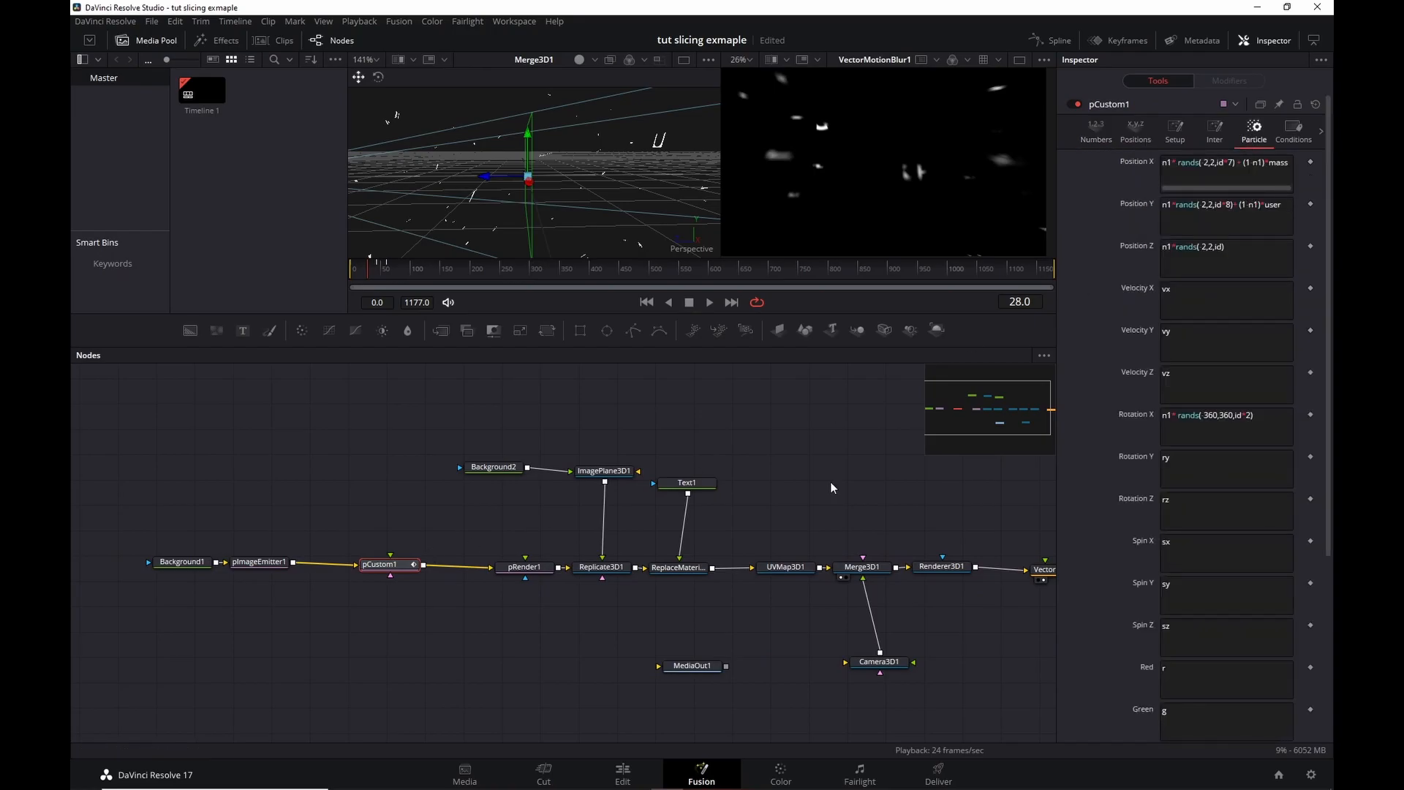
left_click_drag(688, 483, 682, 416)
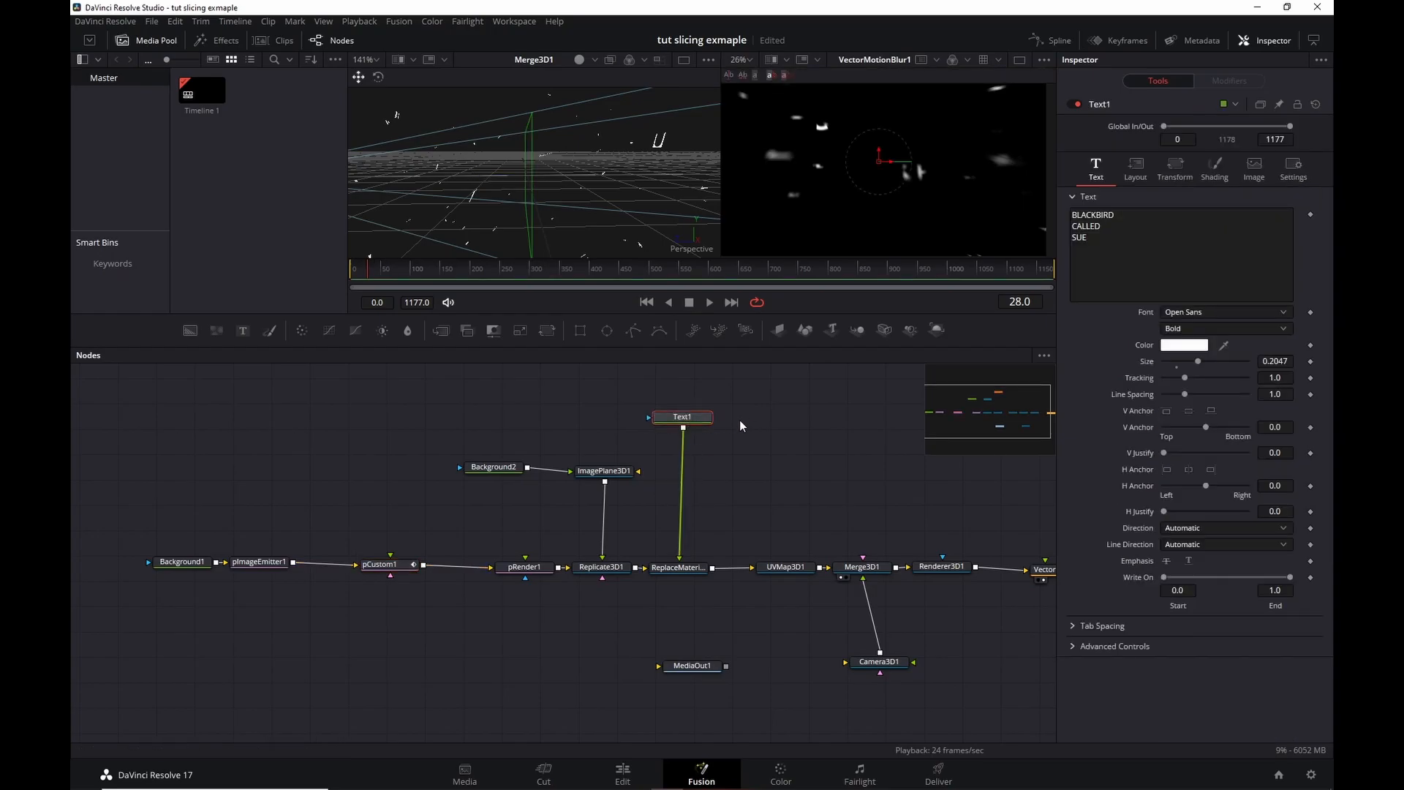
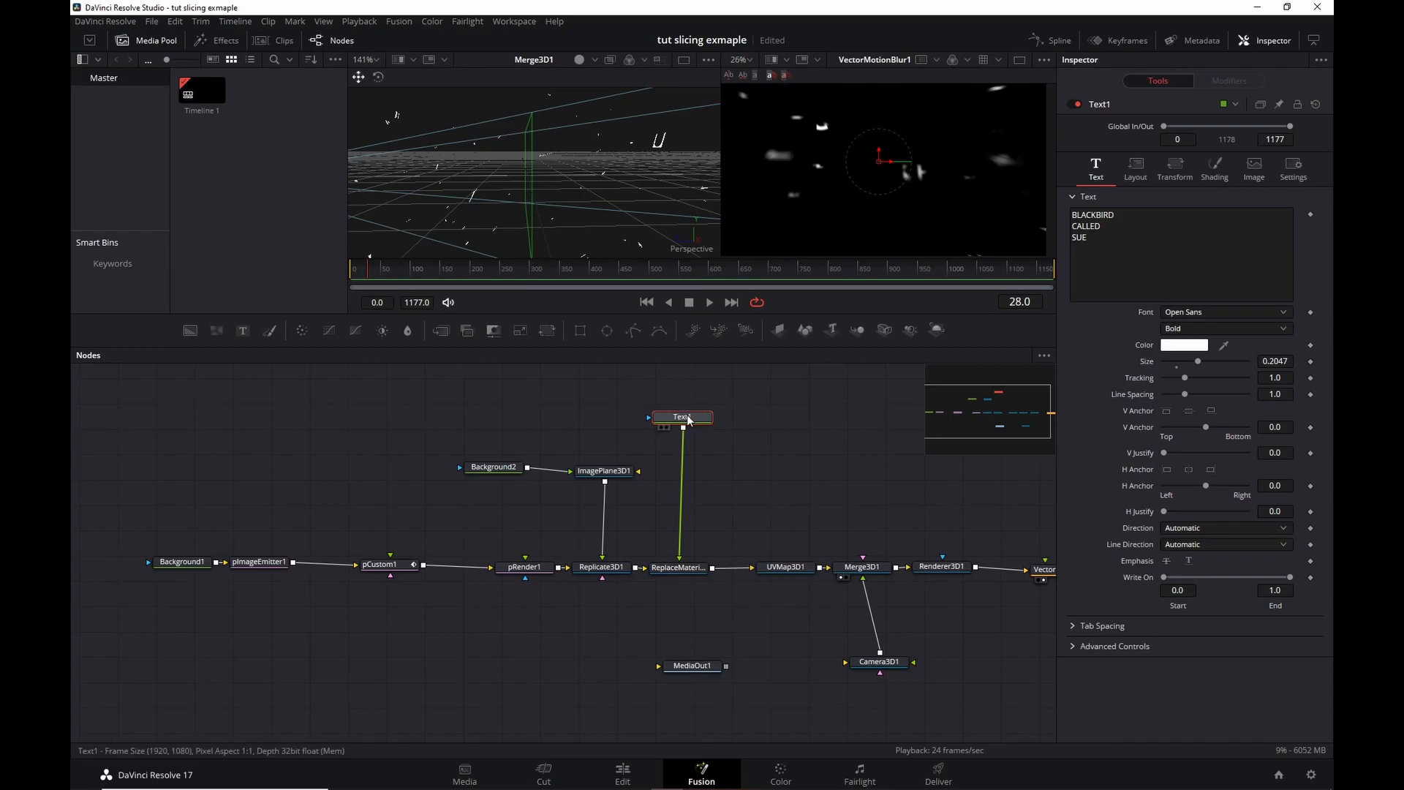
Compare the Background1 and Text1 settings, then pan to the right end of the node graph.
mouse_move(688, 420)
left_click(175, 562)
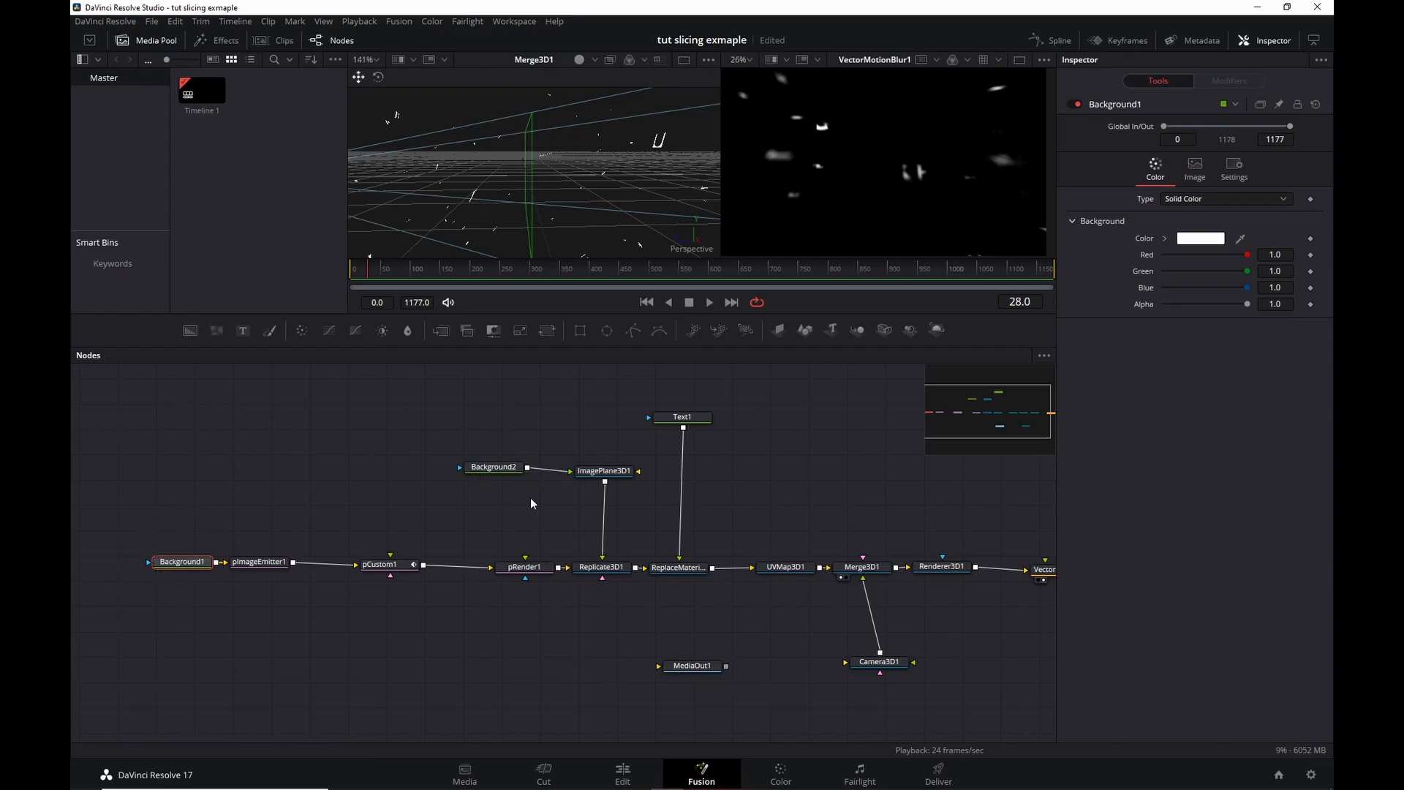
left_click(675, 417)
left_click(201, 561)
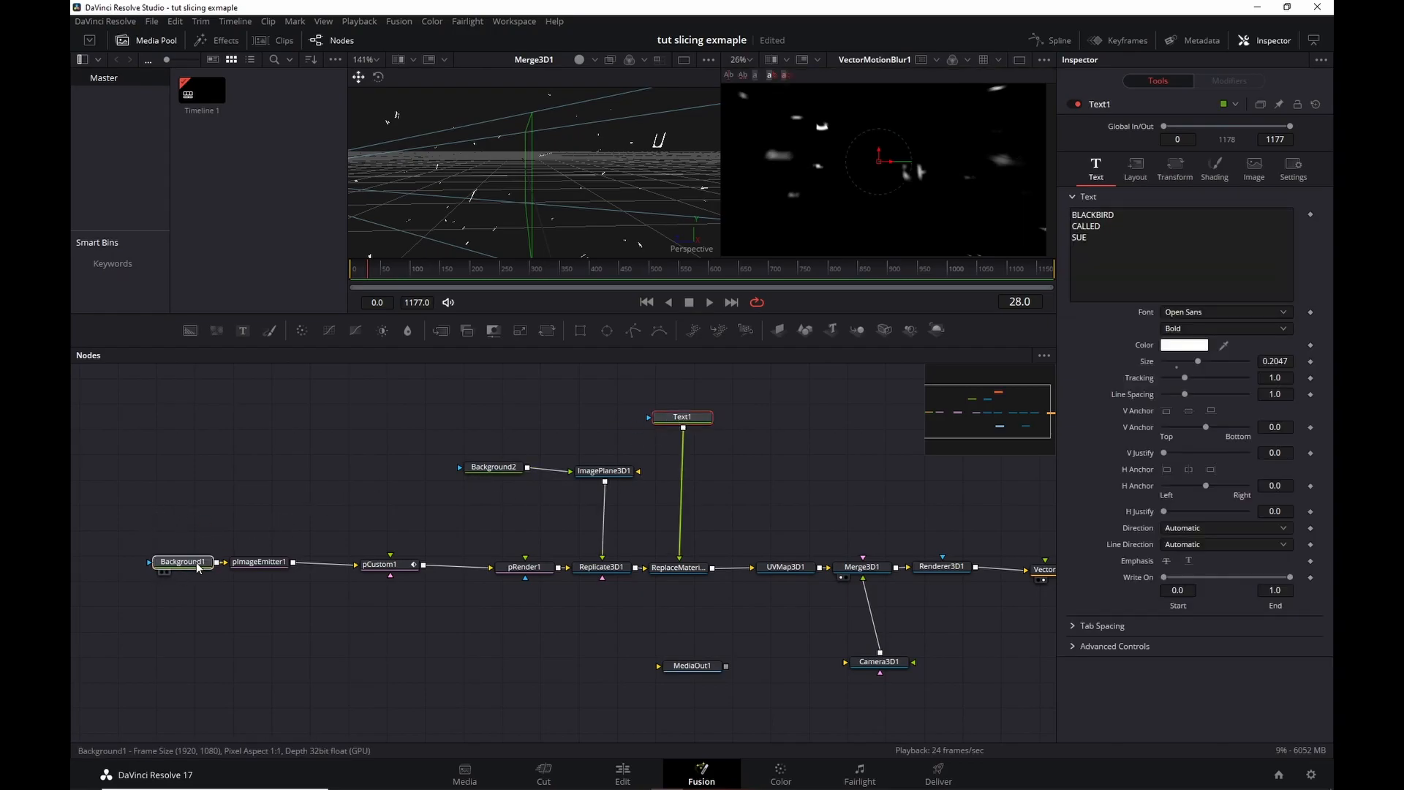
left_click(693, 421)
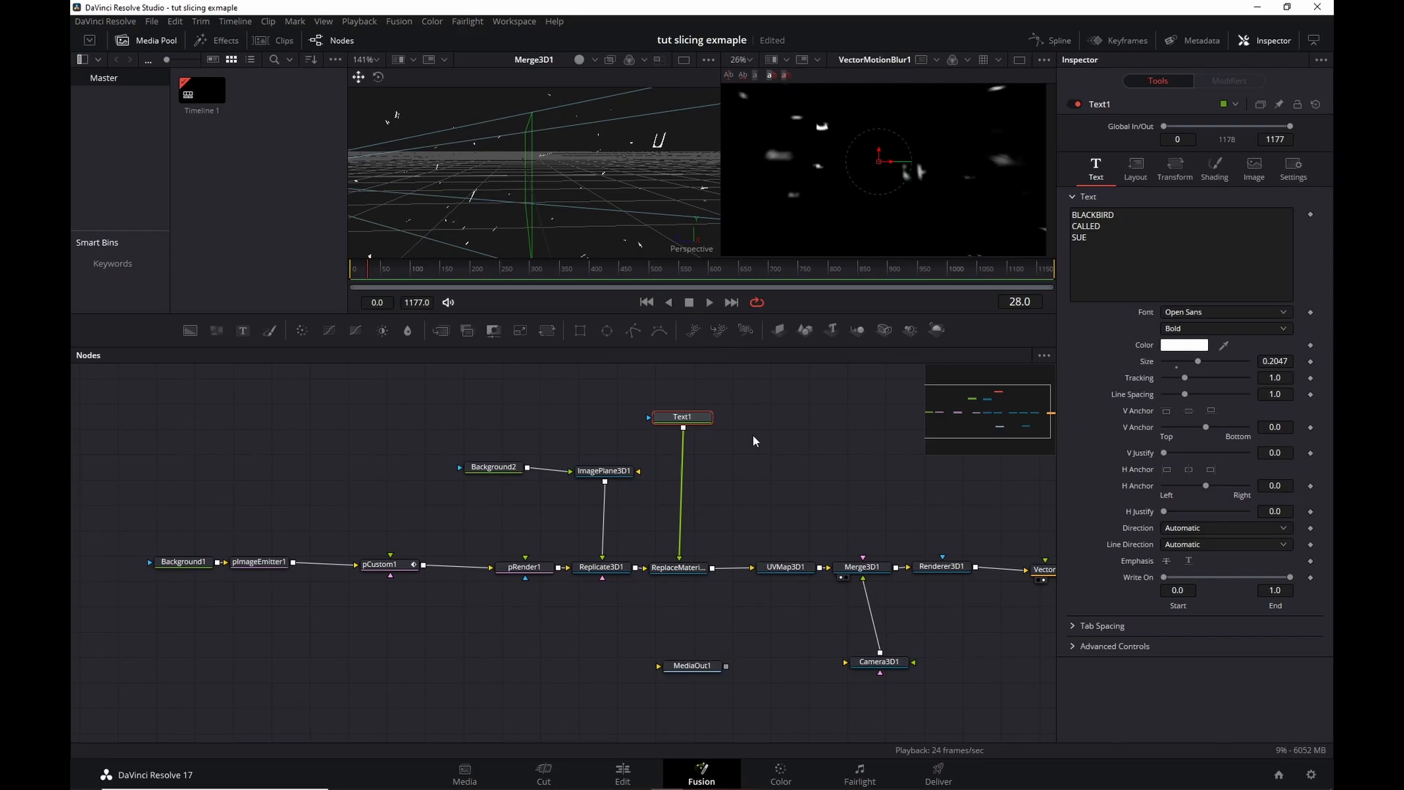
left_click_drag(764, 439, 628, 428)
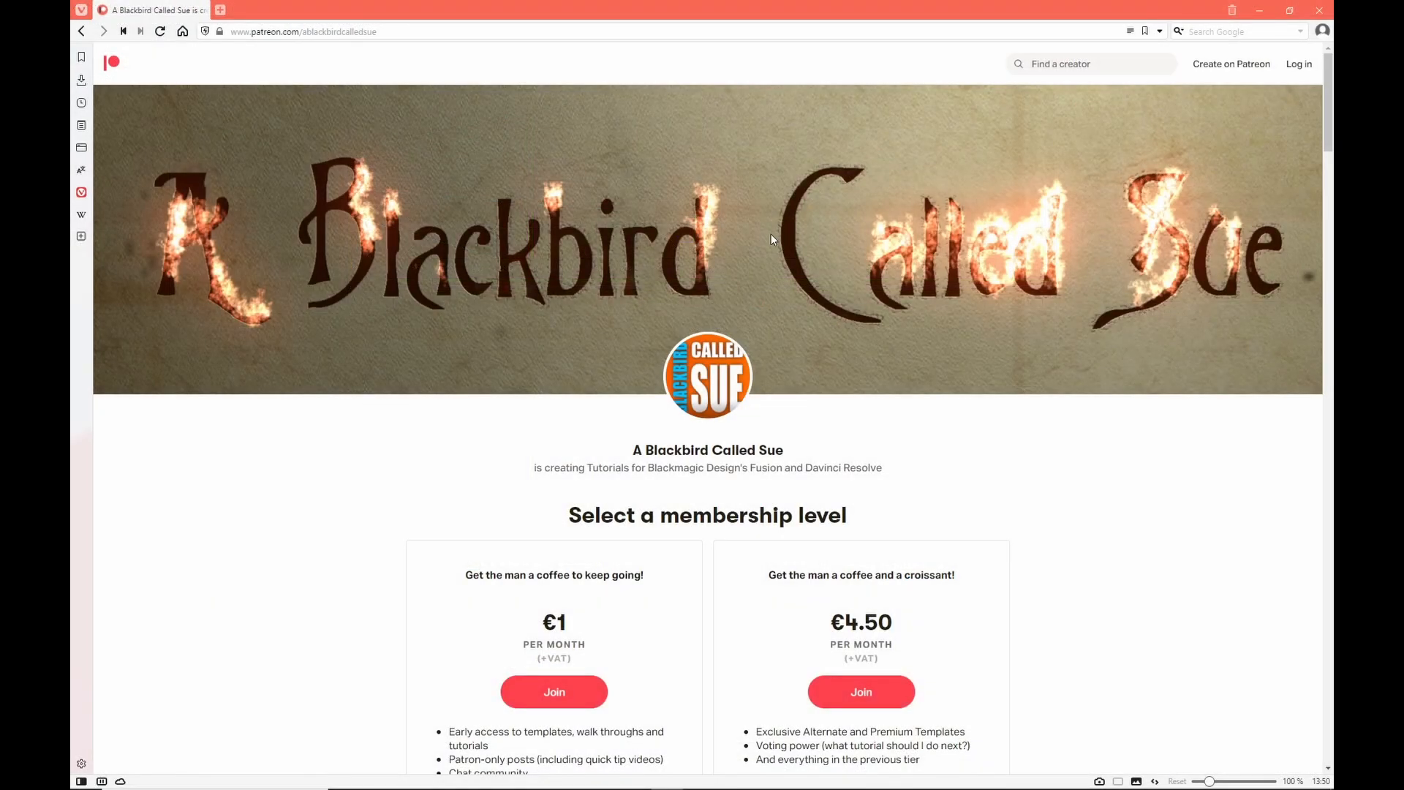
Scroll the Patreon creator page past the membership tiers to the Recent posts list.
scroll(1090, 265, "down", 6)
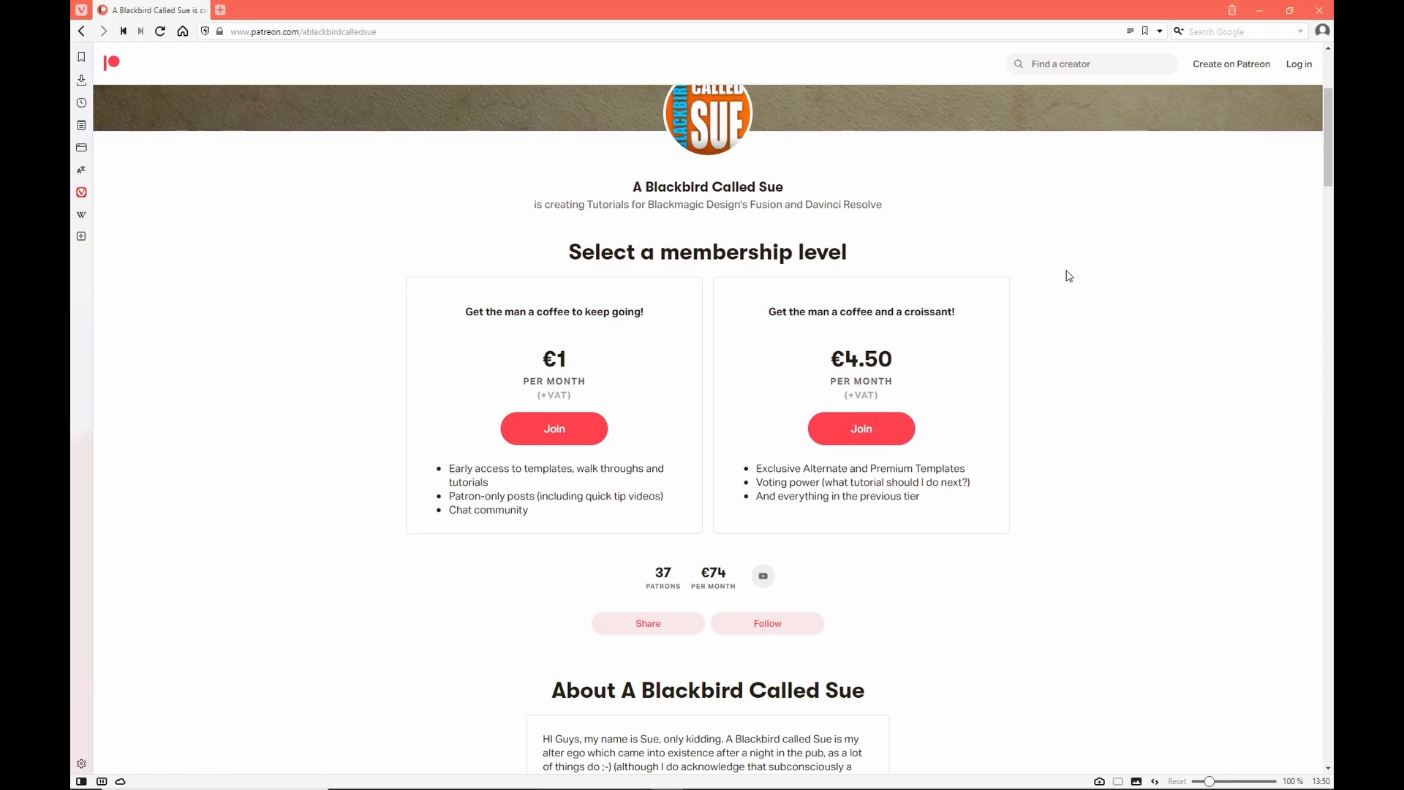
scroll(1067, 276, "down", 9)
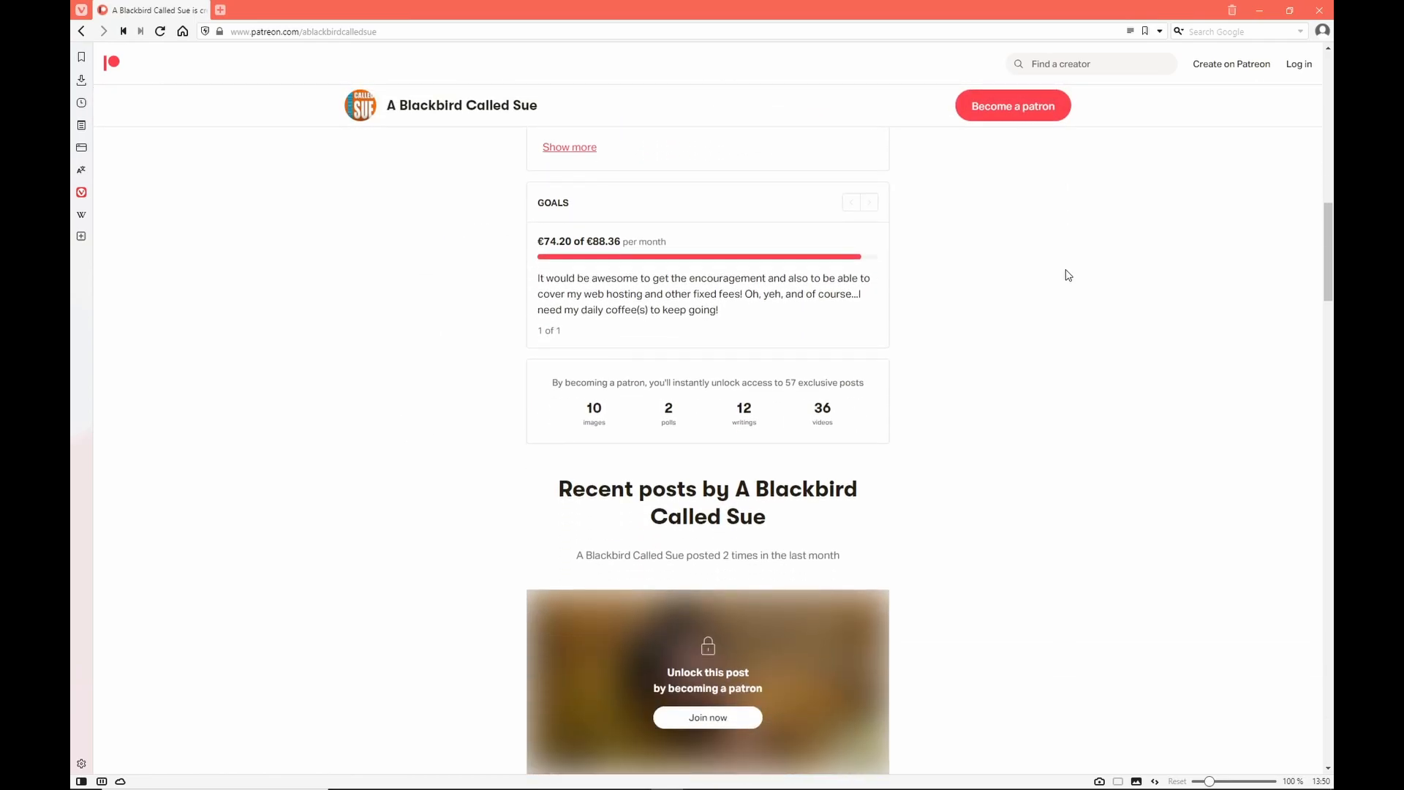
scroll(1067, 275, "down", 2)
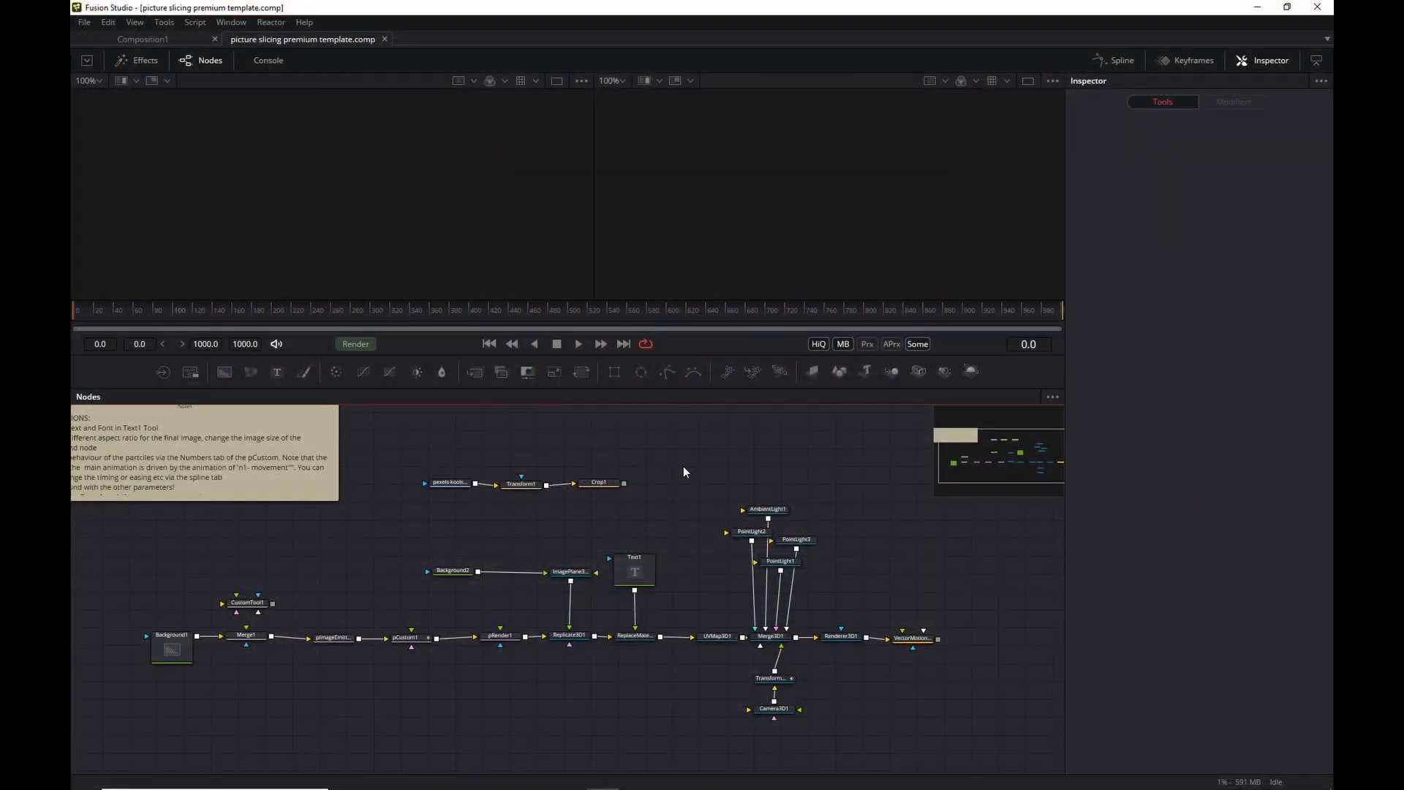
Recentre the node graph and play the template animation once.
left_click_drag(683, 472, 752, 478)
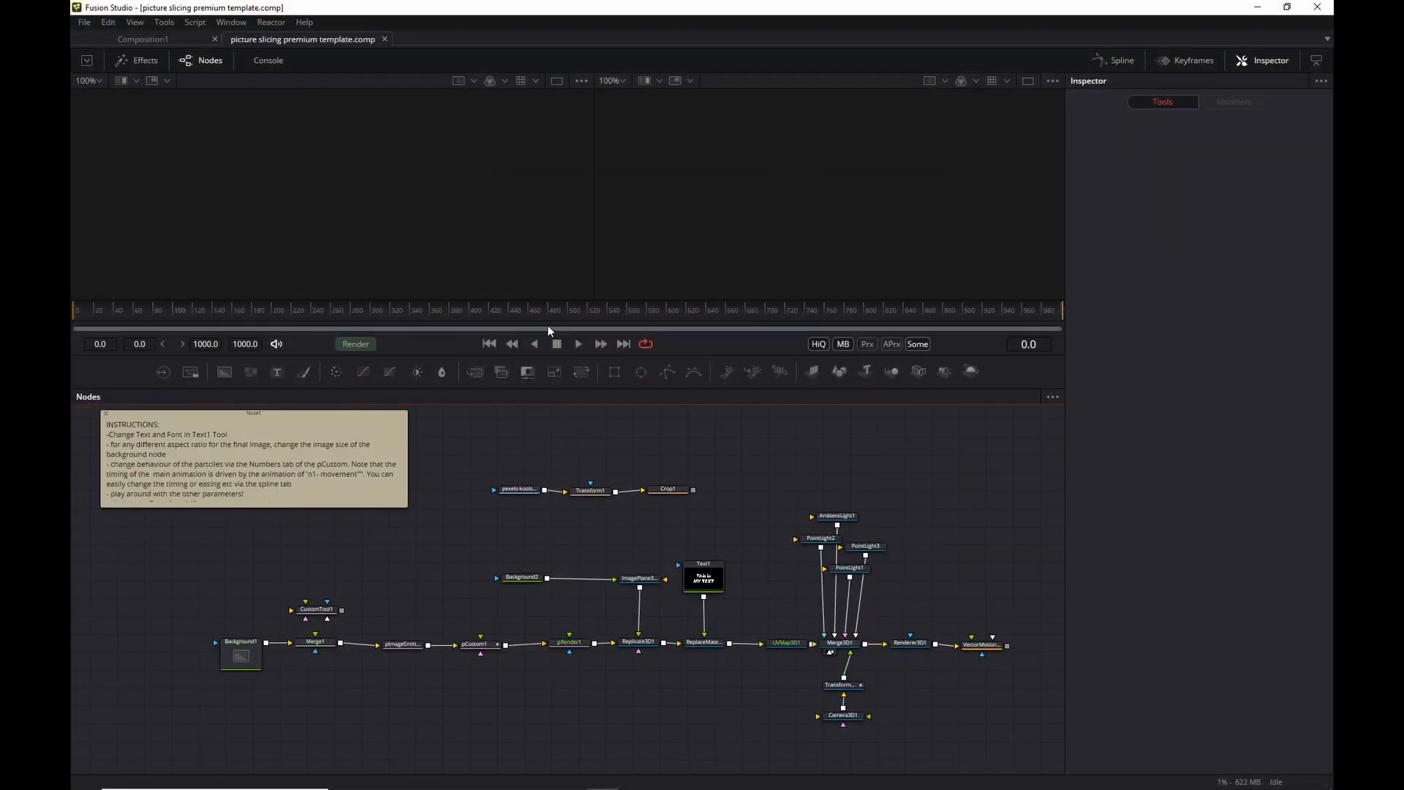
key("space")
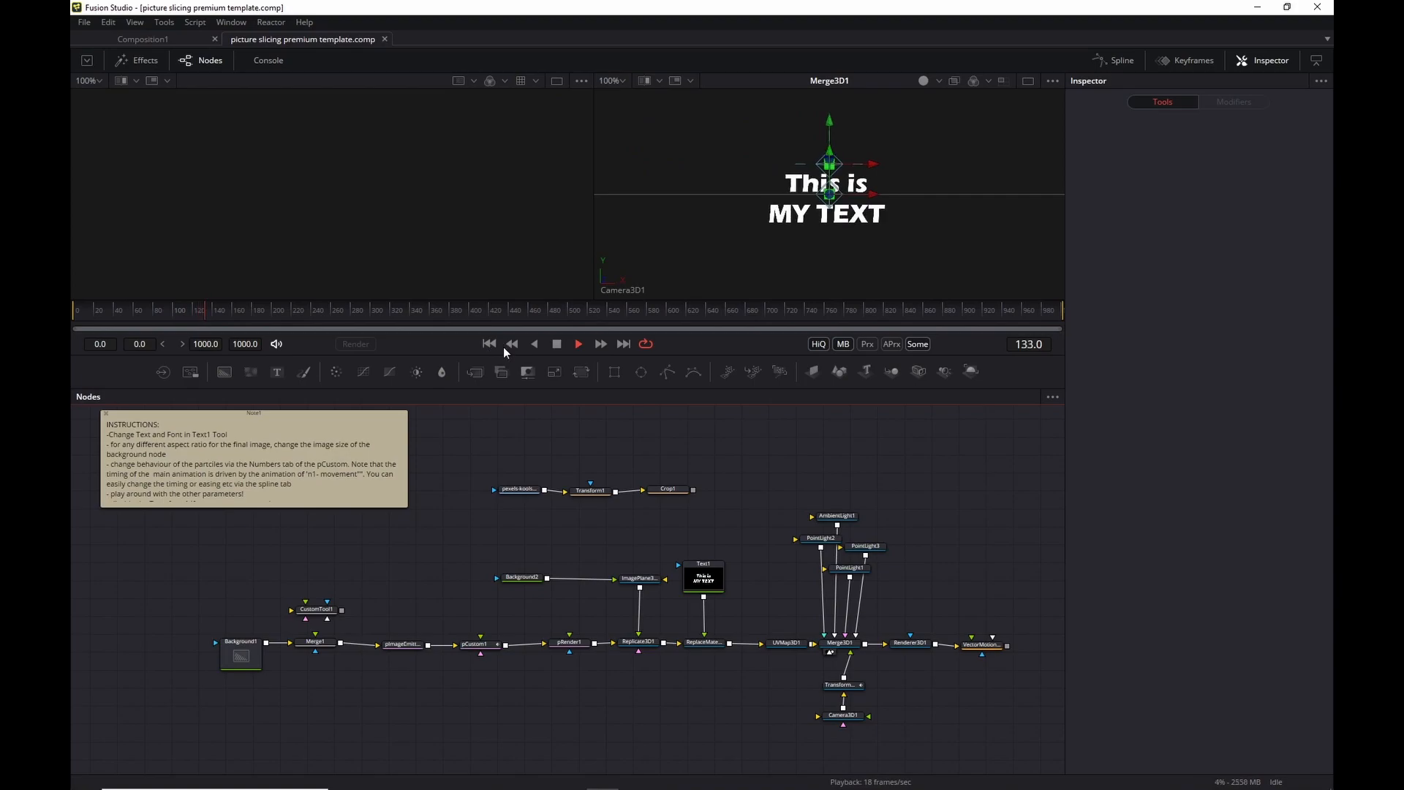
key("space")
Bypass Transform3D1 with Ctrl+P, replay from the start, and scrub back to frame 63.
left_click(839, 684)
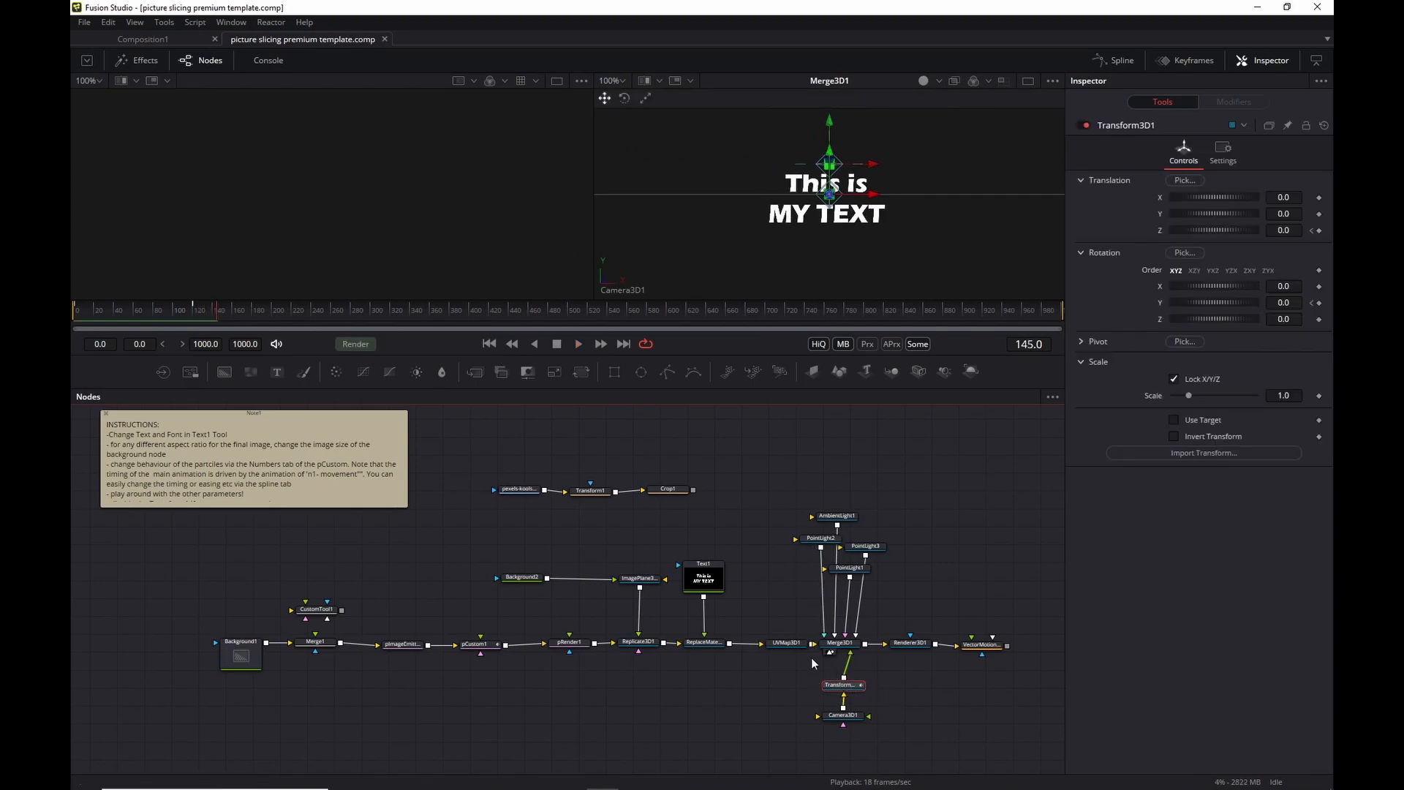
key("ctrl+p")
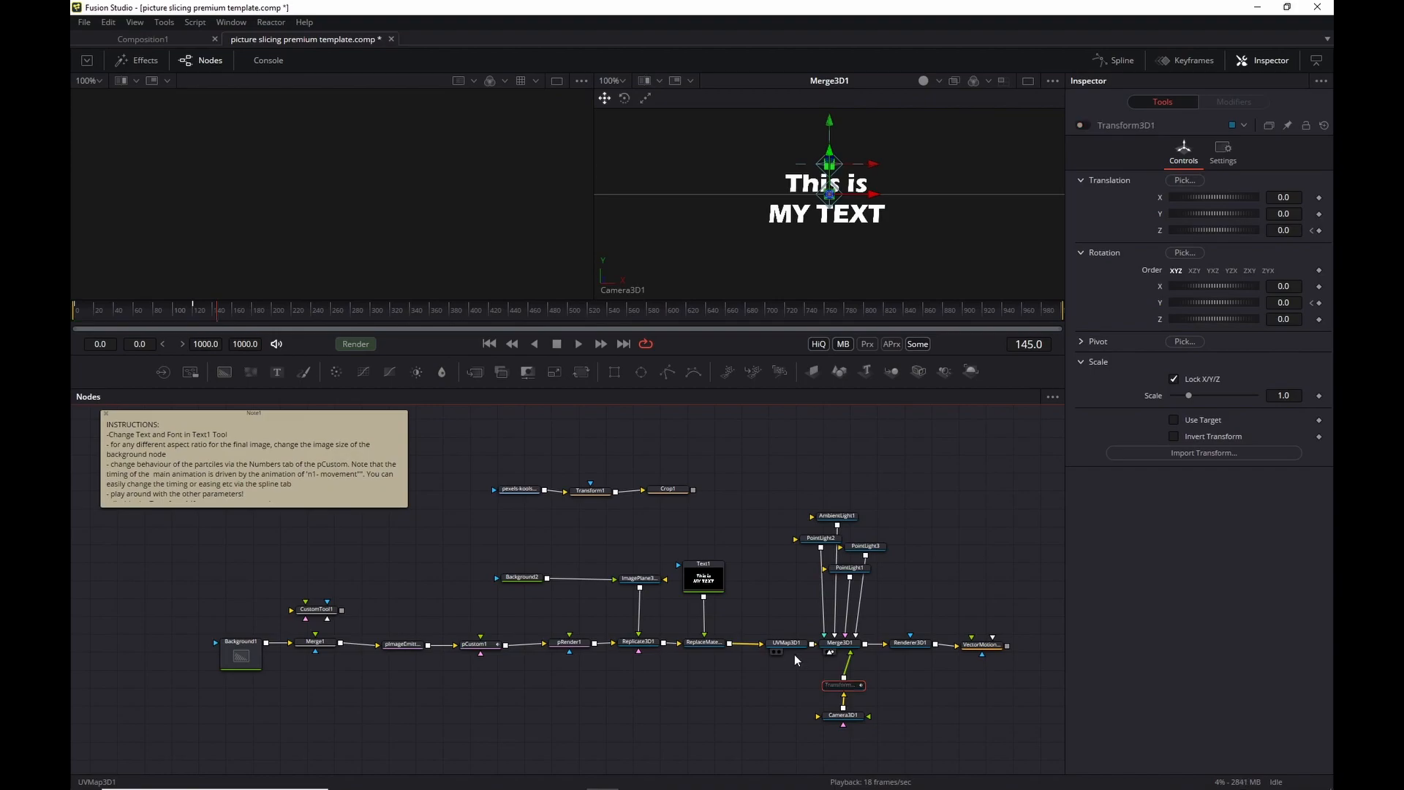
left_click(489, 343)
left_click(579, 344)
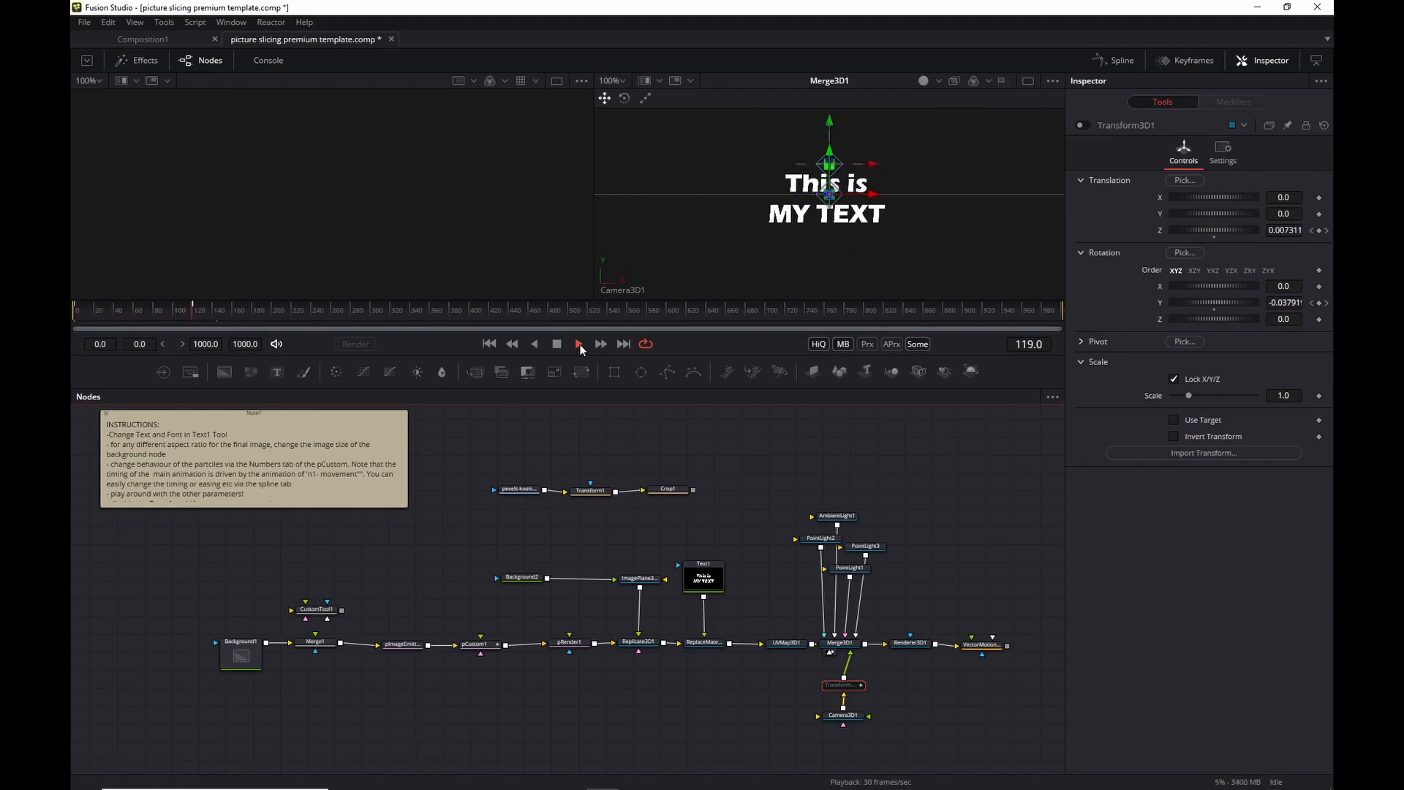
key("alt+f")
left_click(810, 436)
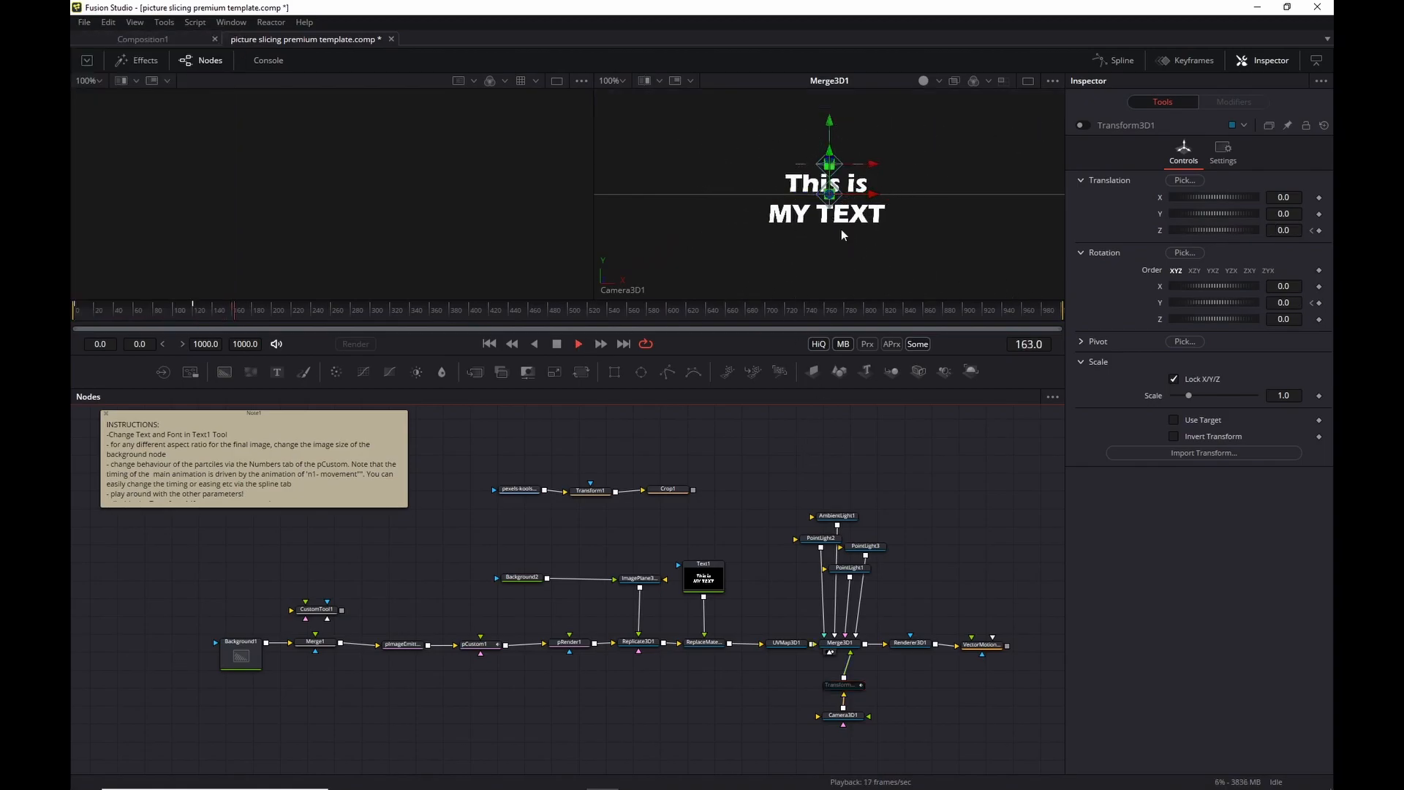
left_click_drag(235, 306, 164, 310)
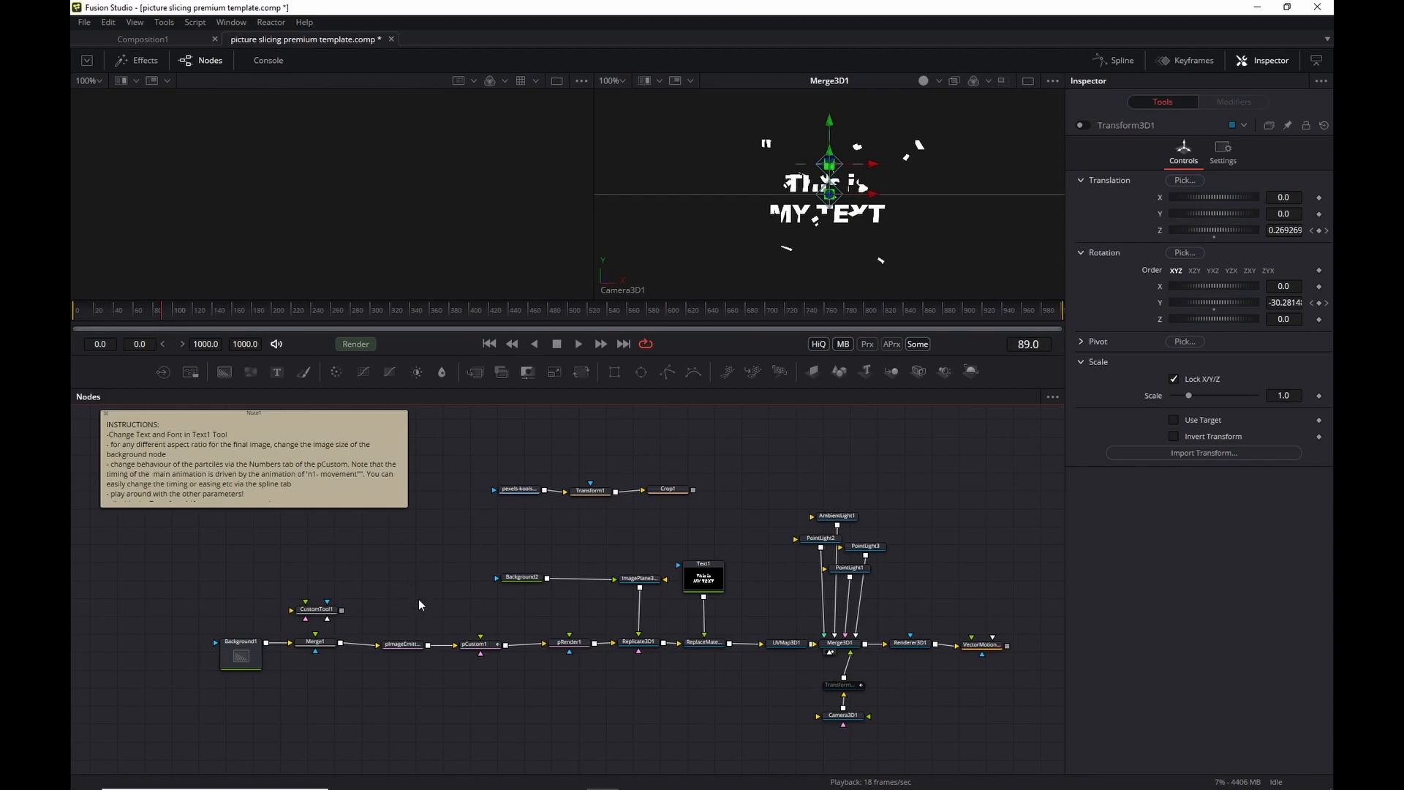
left_click(480, 650)
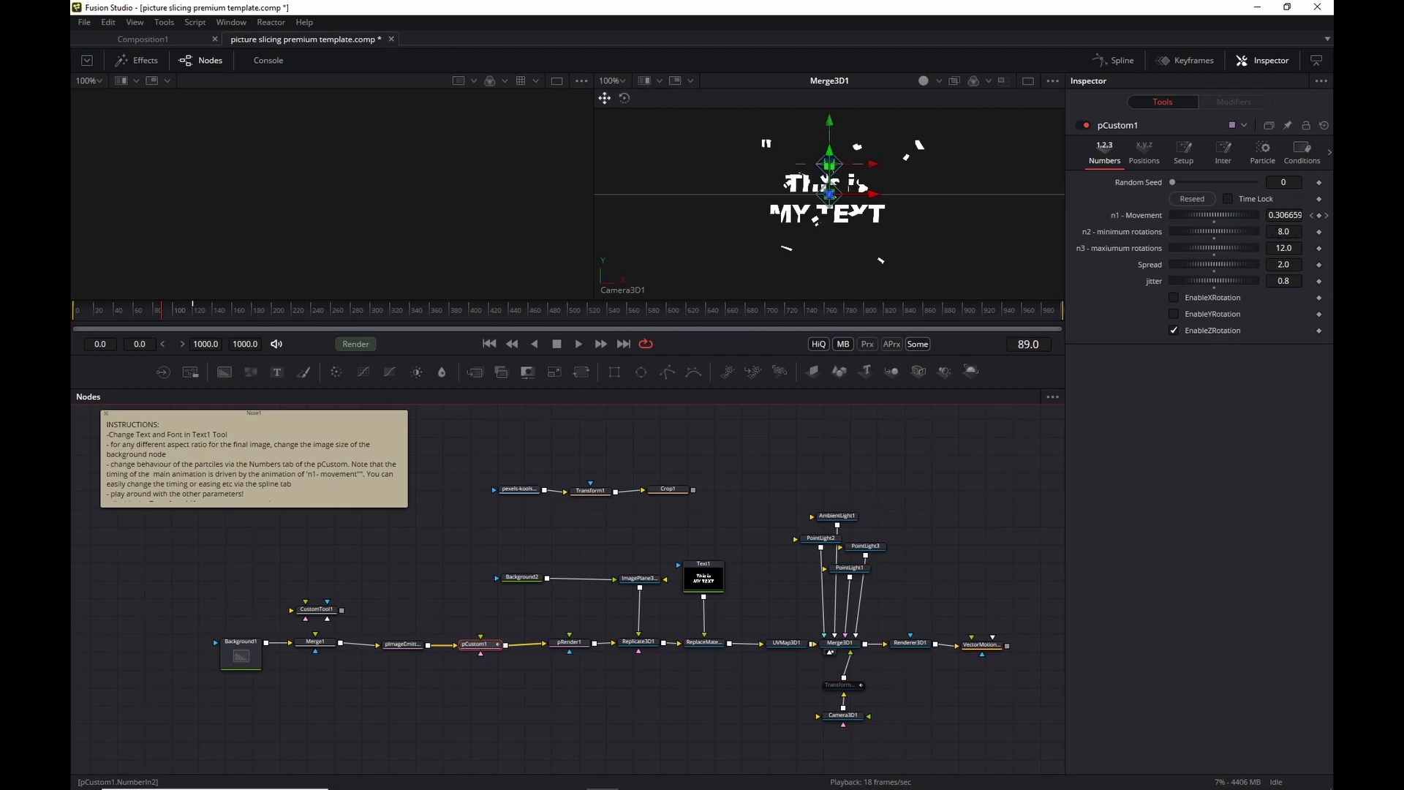
key("Tab")
left_click(1283, 281)
type("0")
key("Tab")
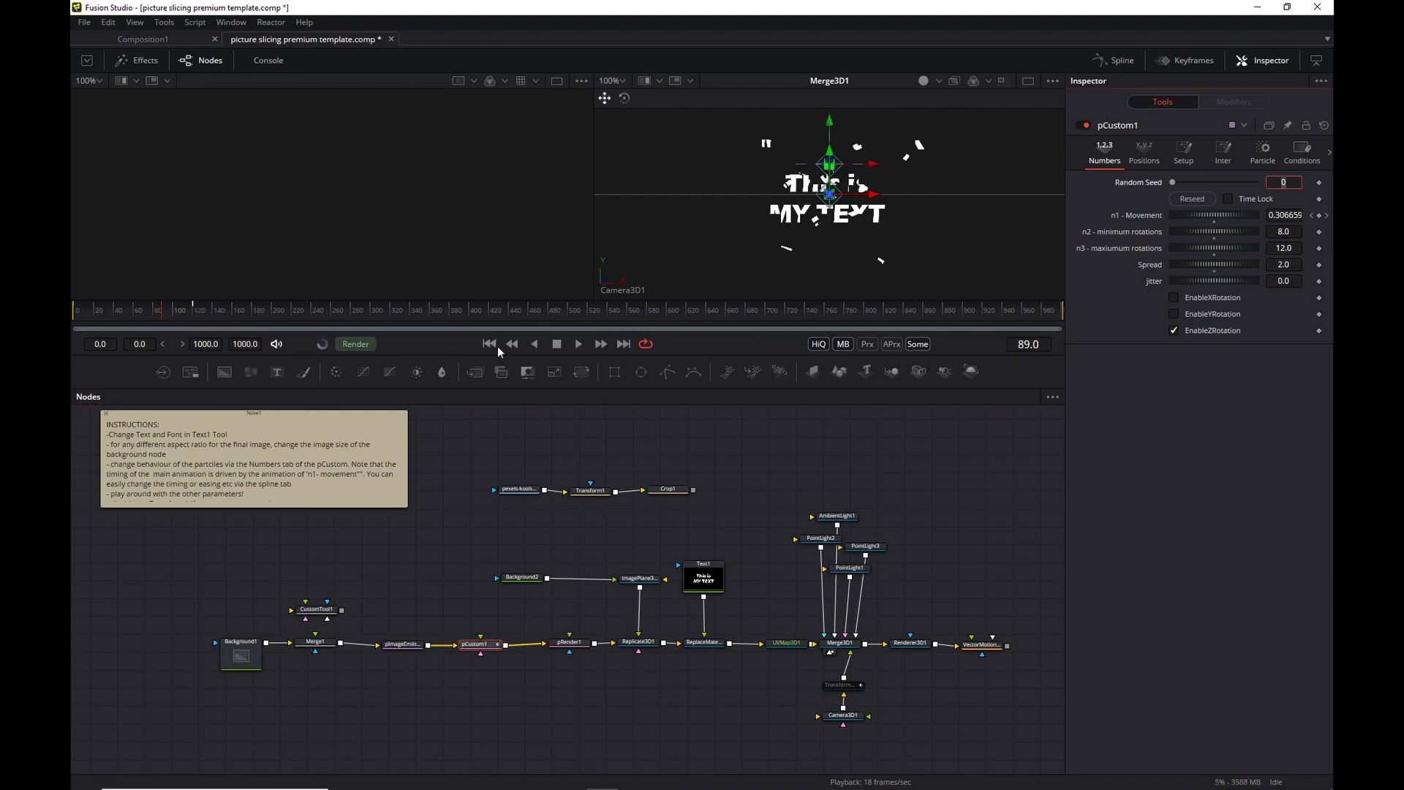
left_click(487, 344)
left_click(578, 344)
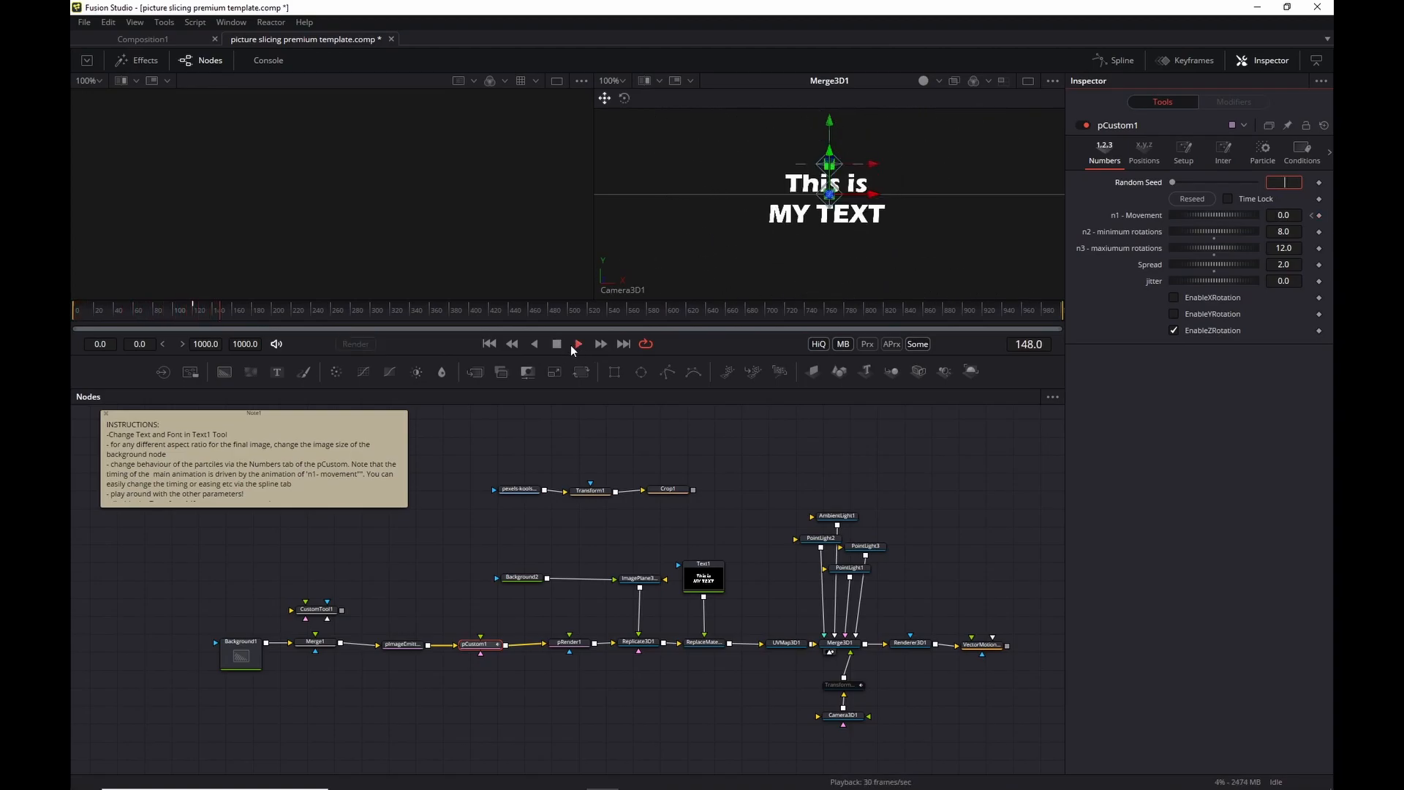
left_click(557, 344)
left_click(1297, 281)
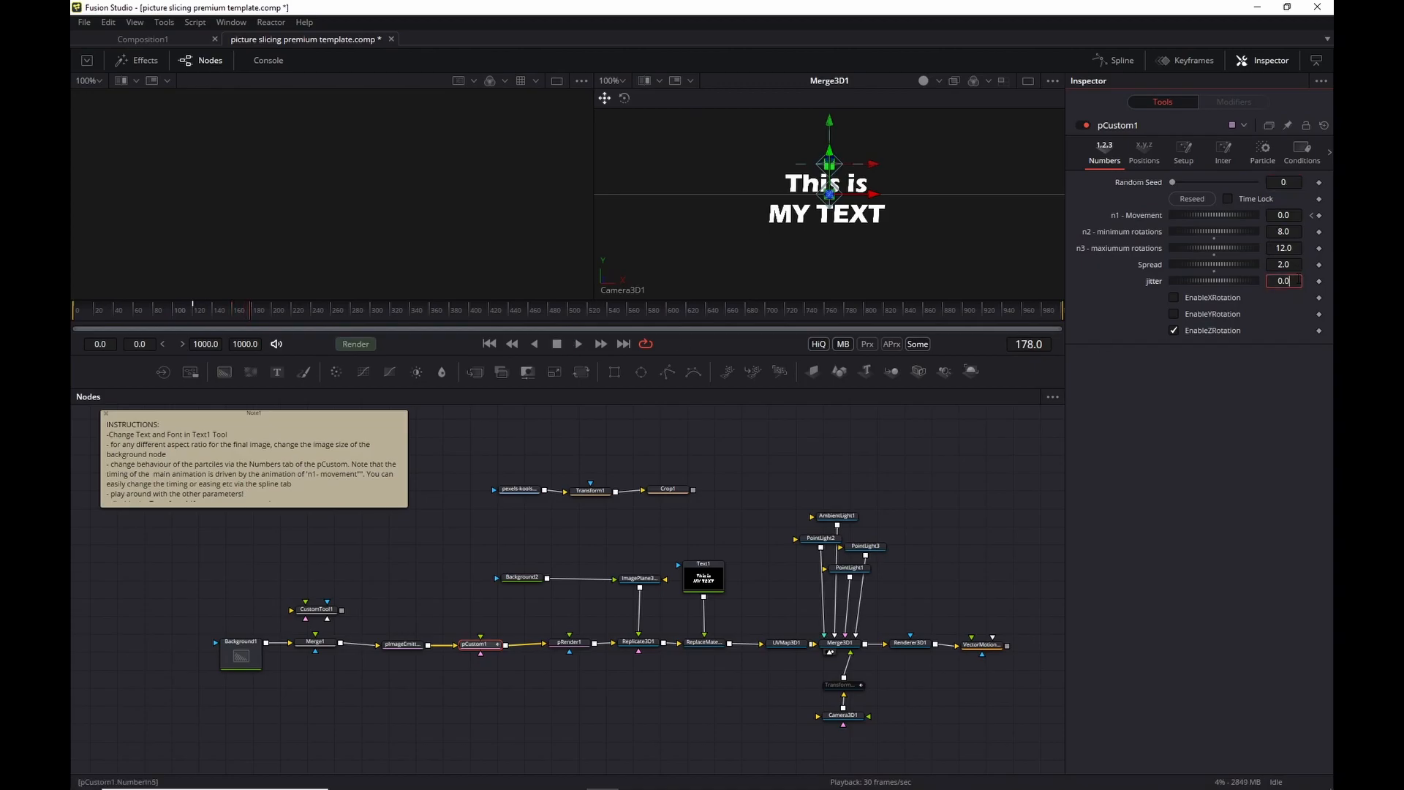
key("BackSpace")
type("8")
key("Tab")
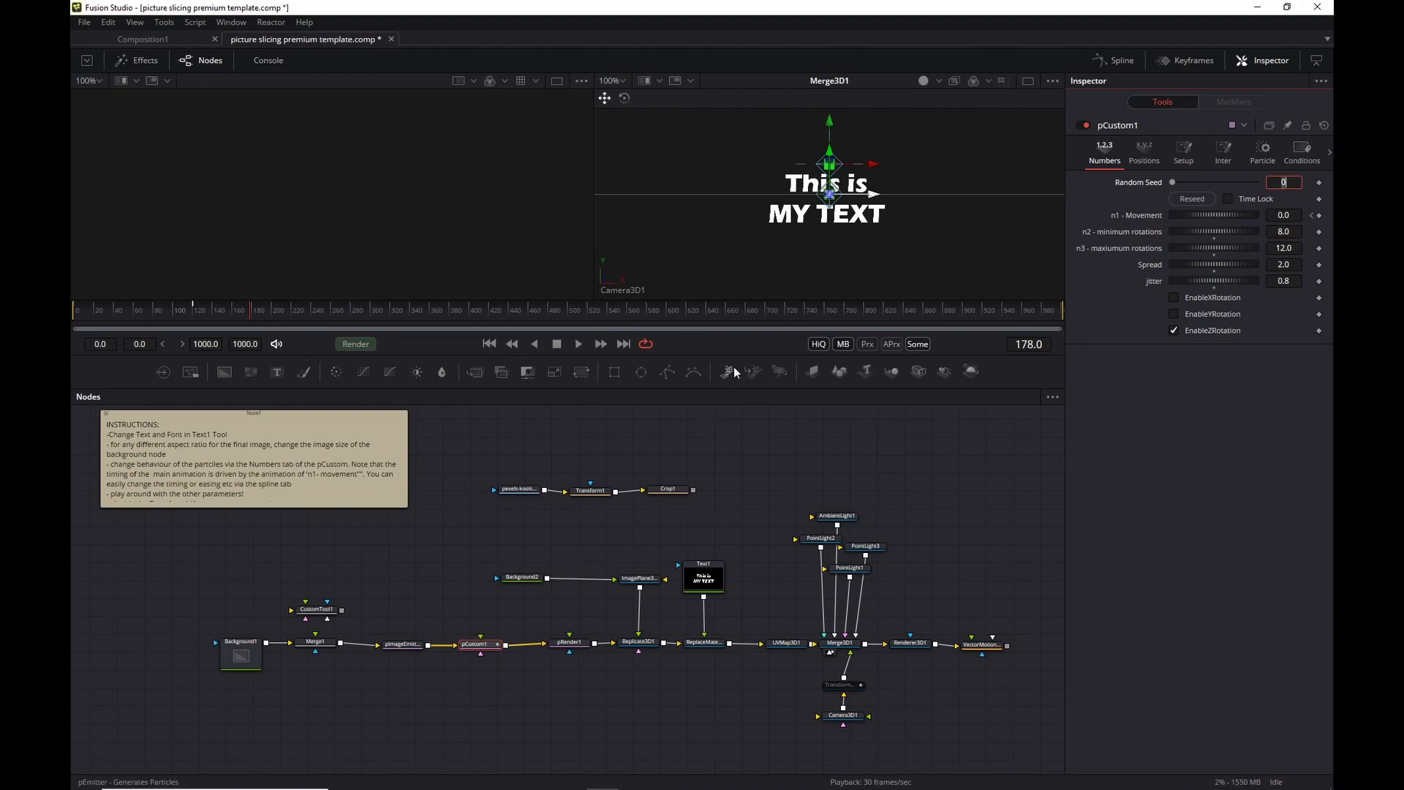
Enable Text1's Red Outline shading element, then unplug Text1's link from ReplaceMaterial3D1.
left_click(691, 573)
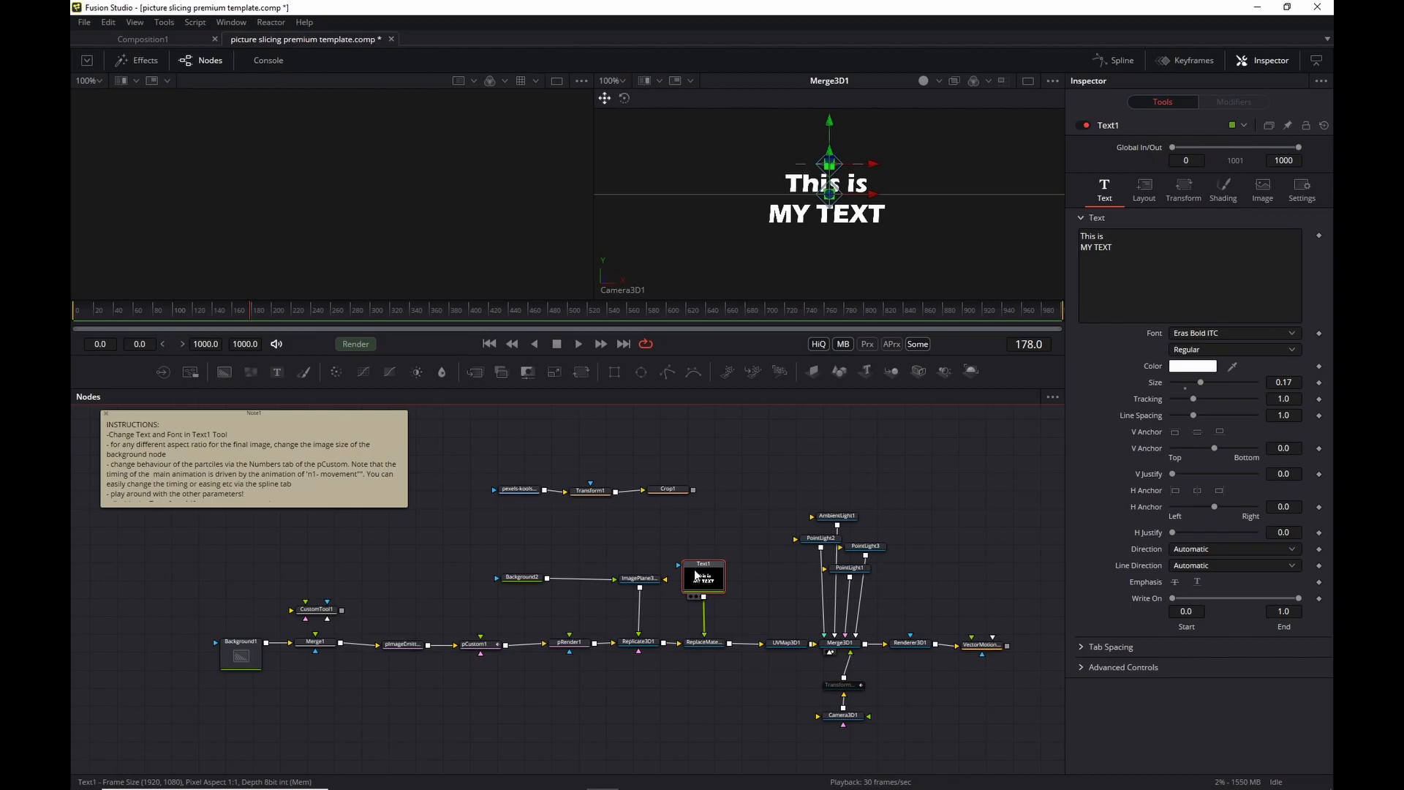
left_click_drag(696, 569, 701, 533)
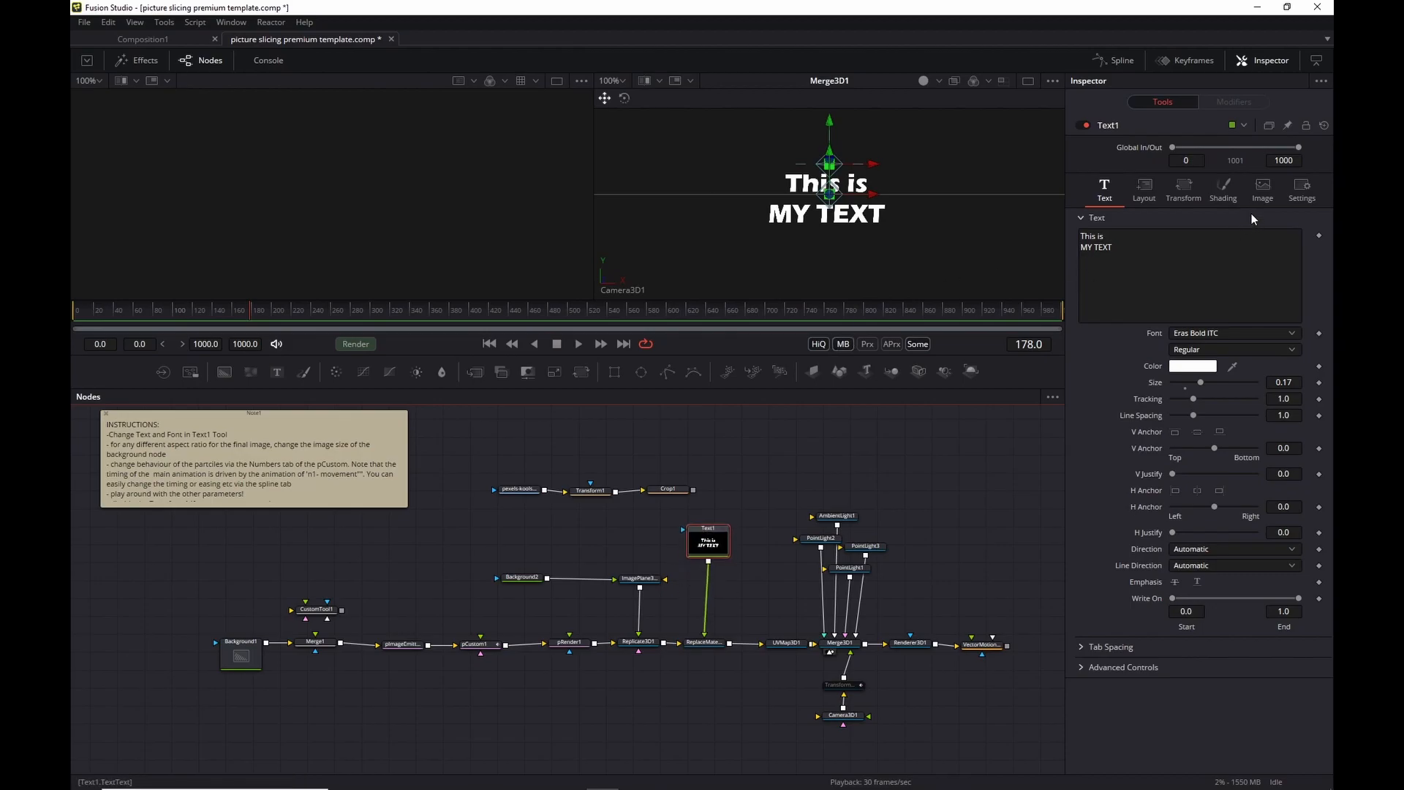
left_click(1223, 192)
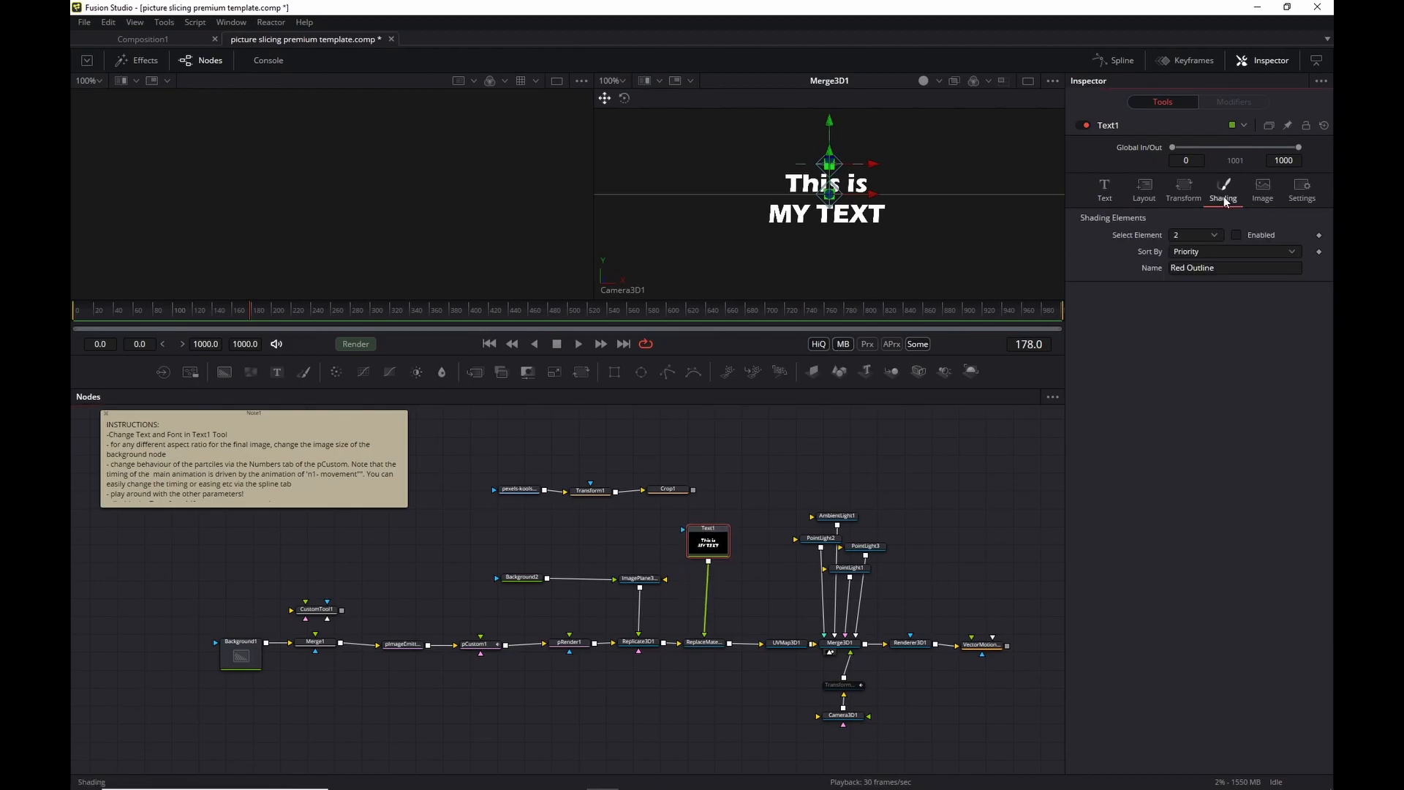
left_click(1237, 234)
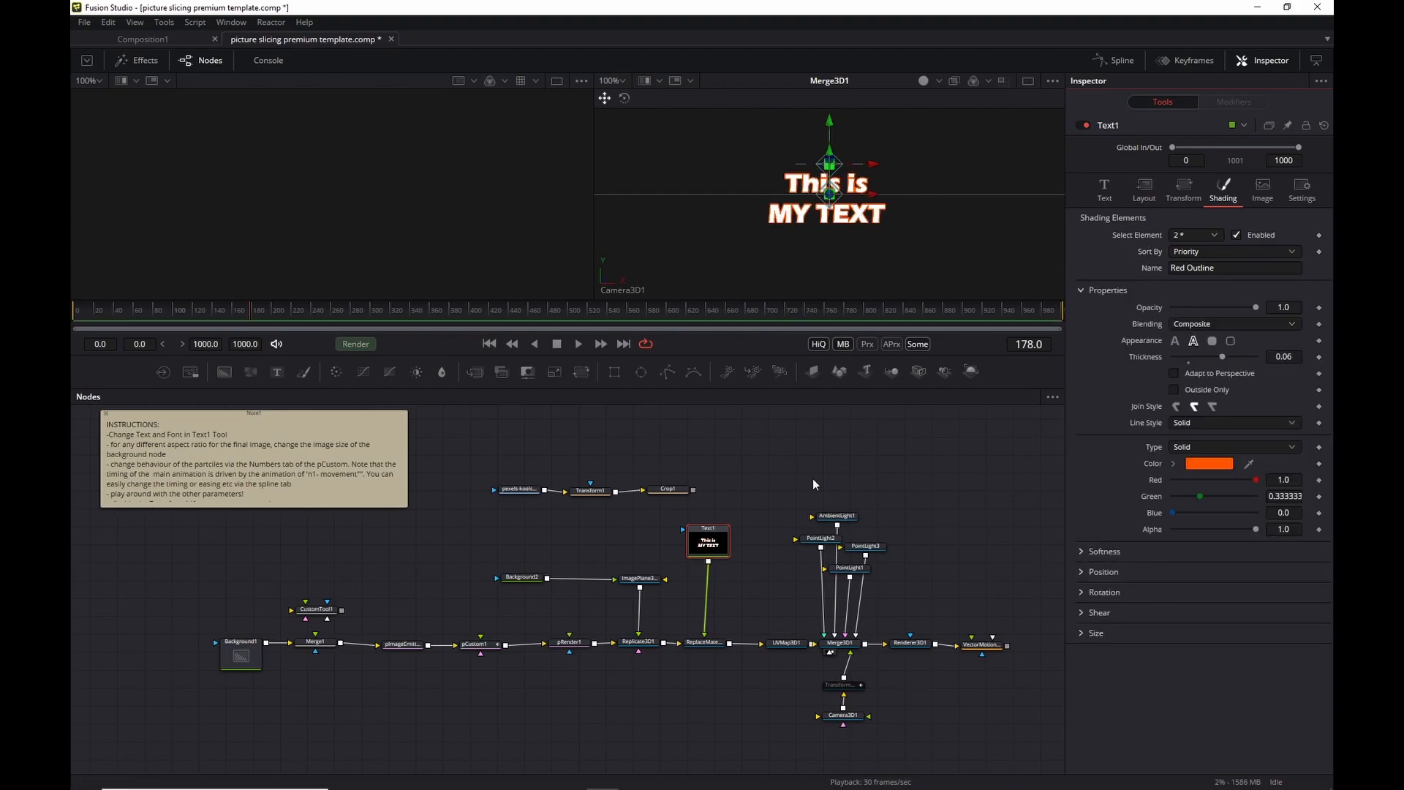
left_click_drag(706, 633, 743, 602)
left_click_drag(694, 489, 704, 635)
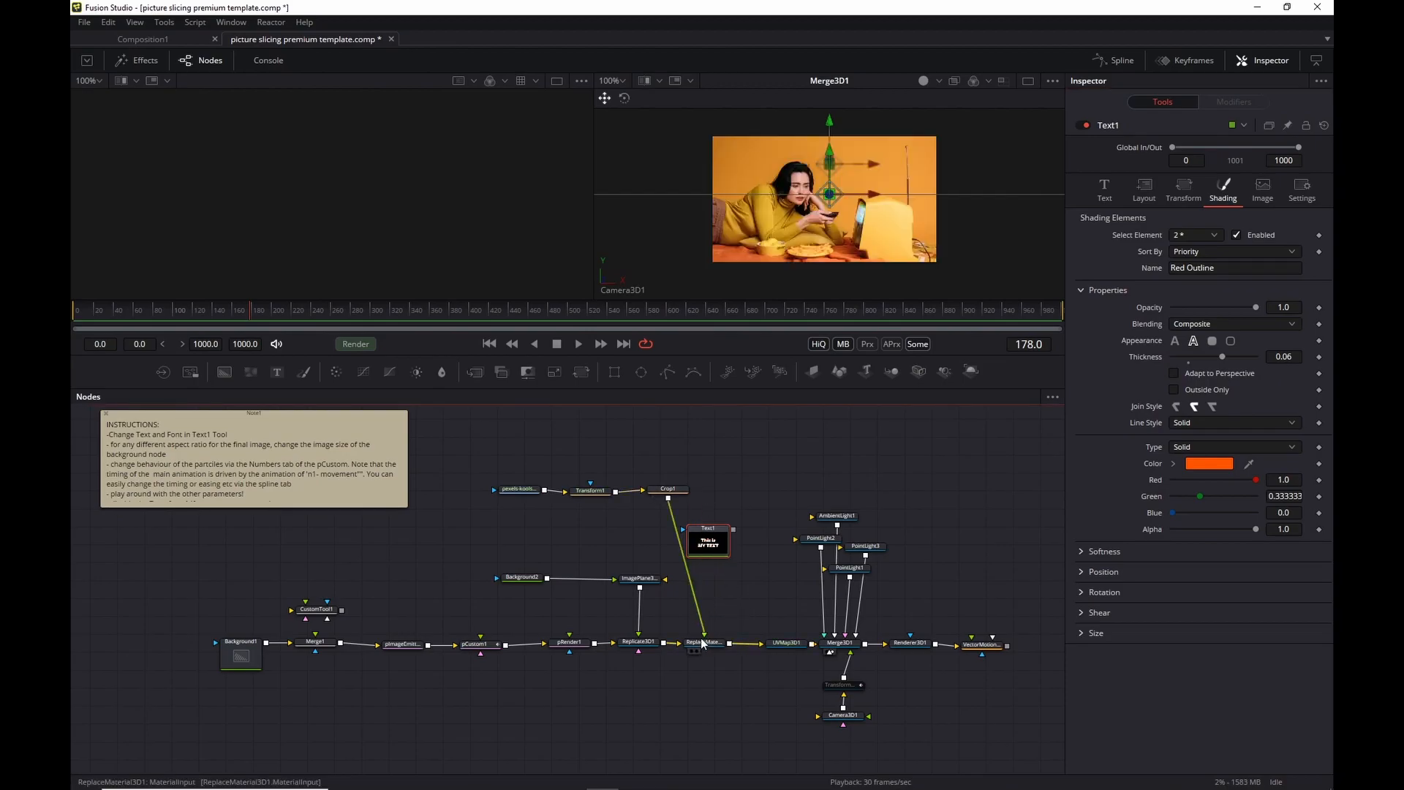
Switch the 3D viewer to Perspective, orbit side-on, and play the photo tiles reassembling.
right_click(615, 291)
left_click(669, 332)
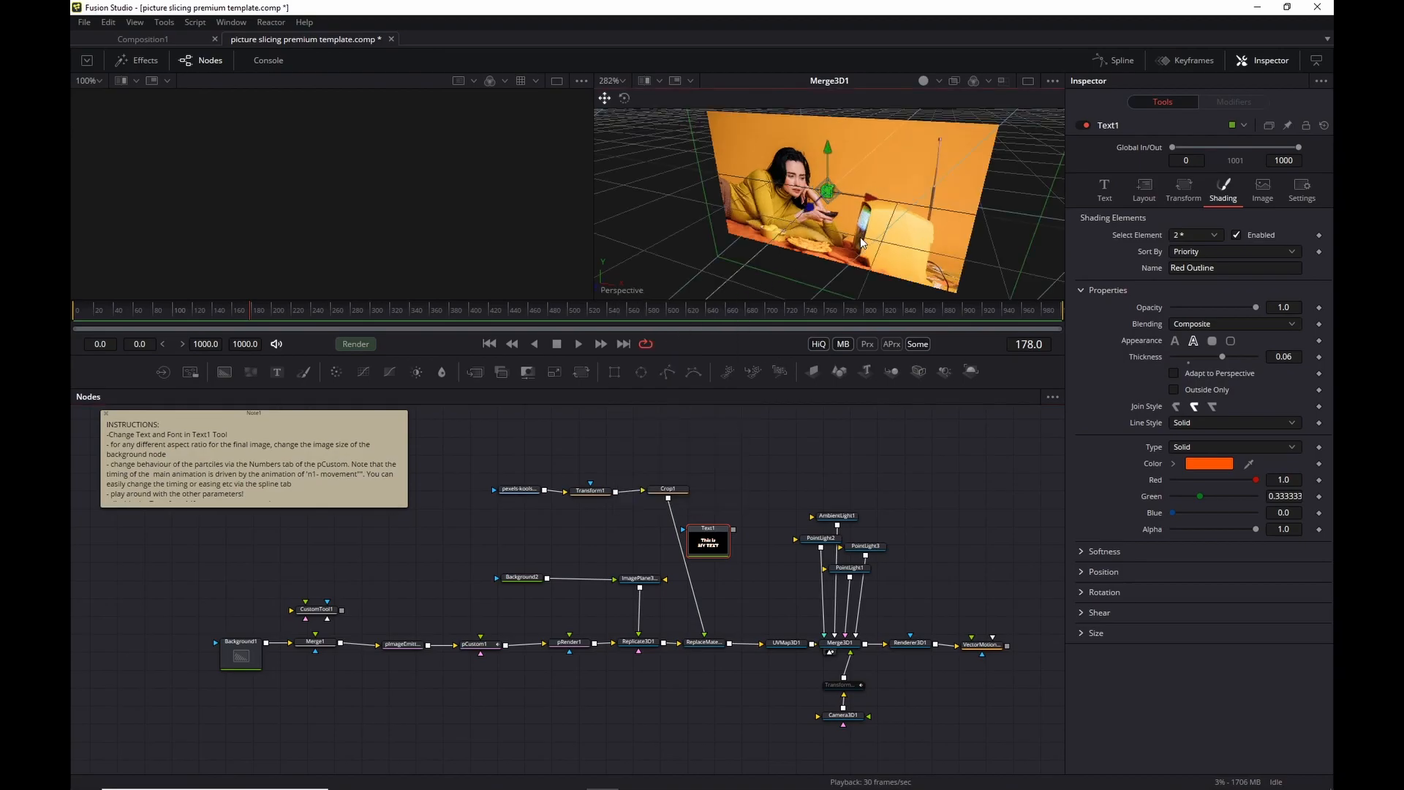
left_click_drag(858, 239, 705, 160)
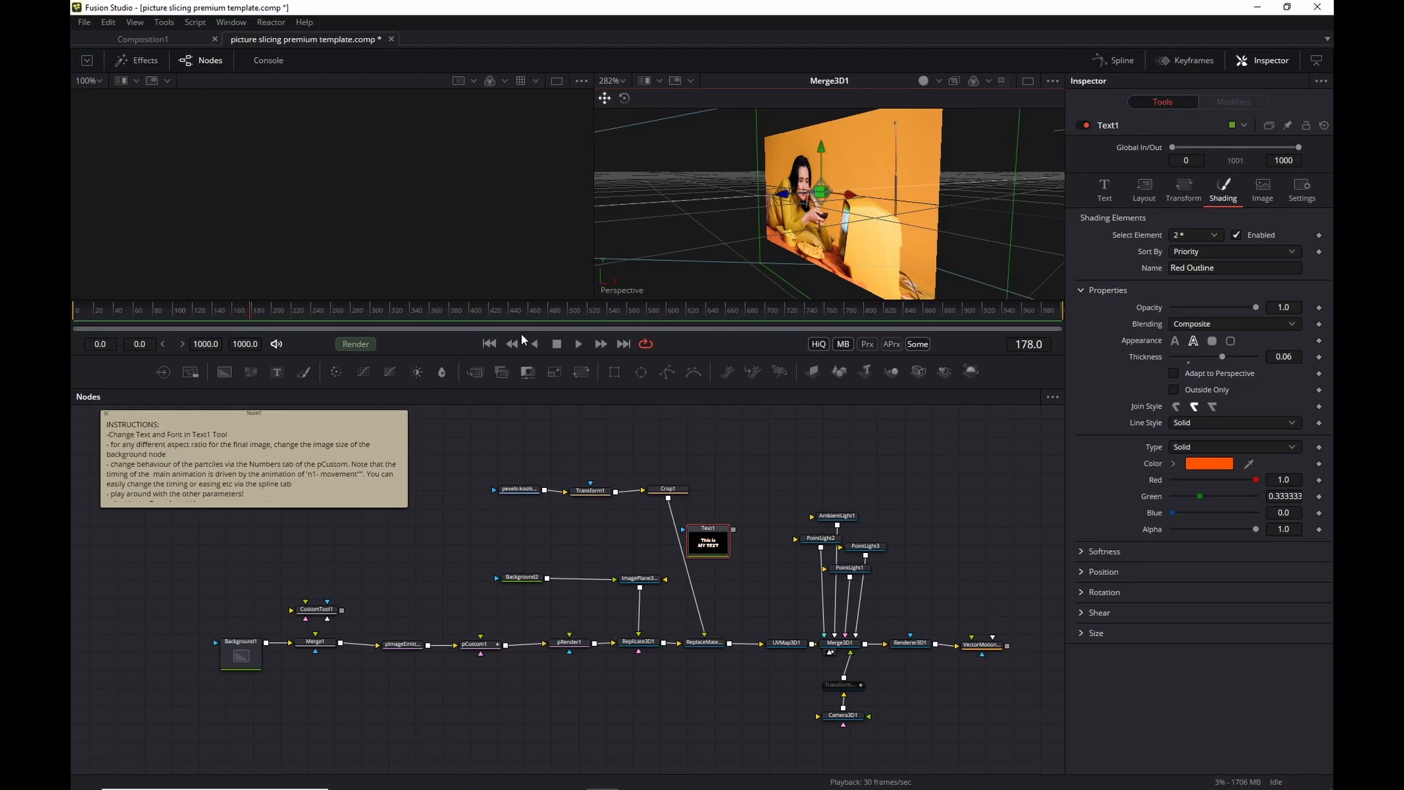
left_click(489, 344)
left_click(578, 343)
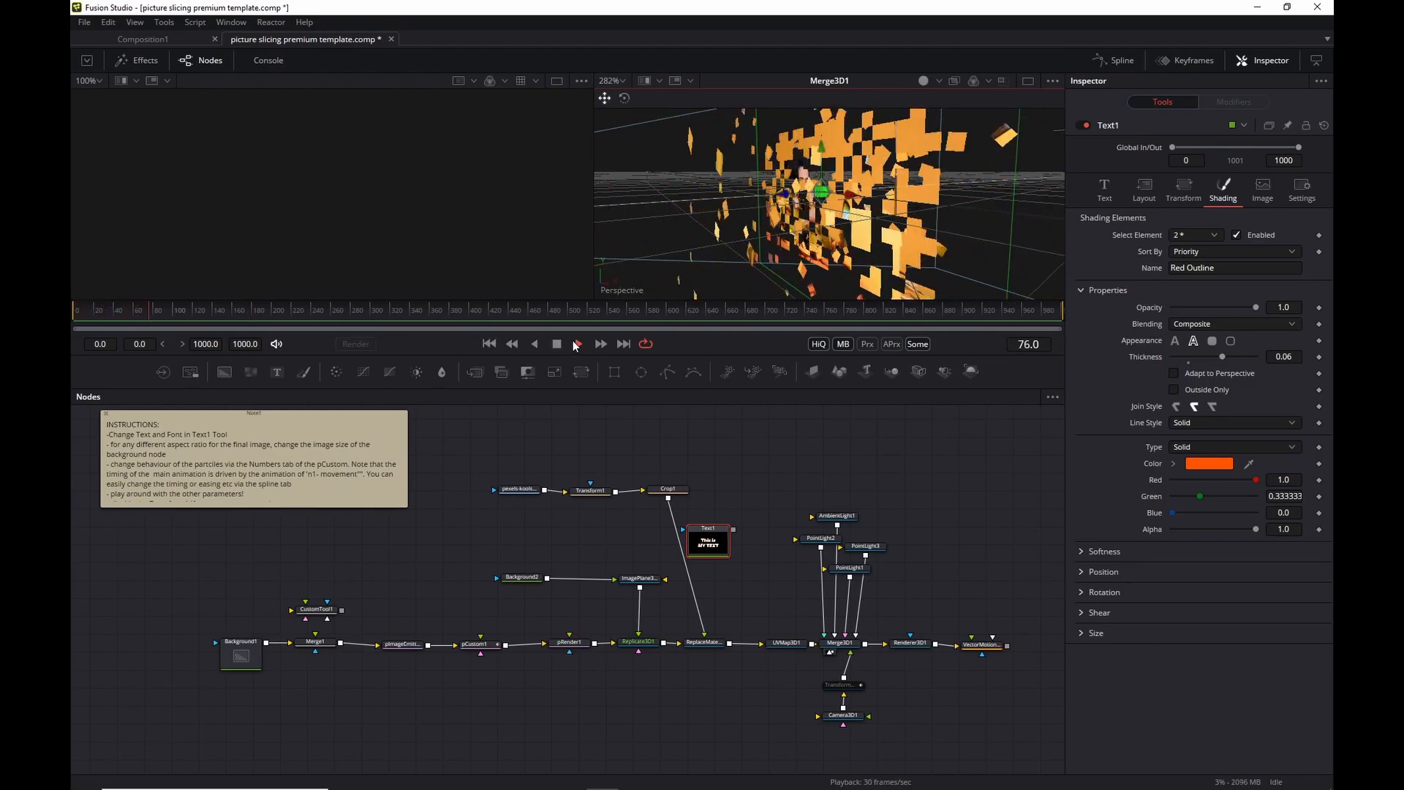
left_click(547, 344)
left_click(488, 344)
key("space")
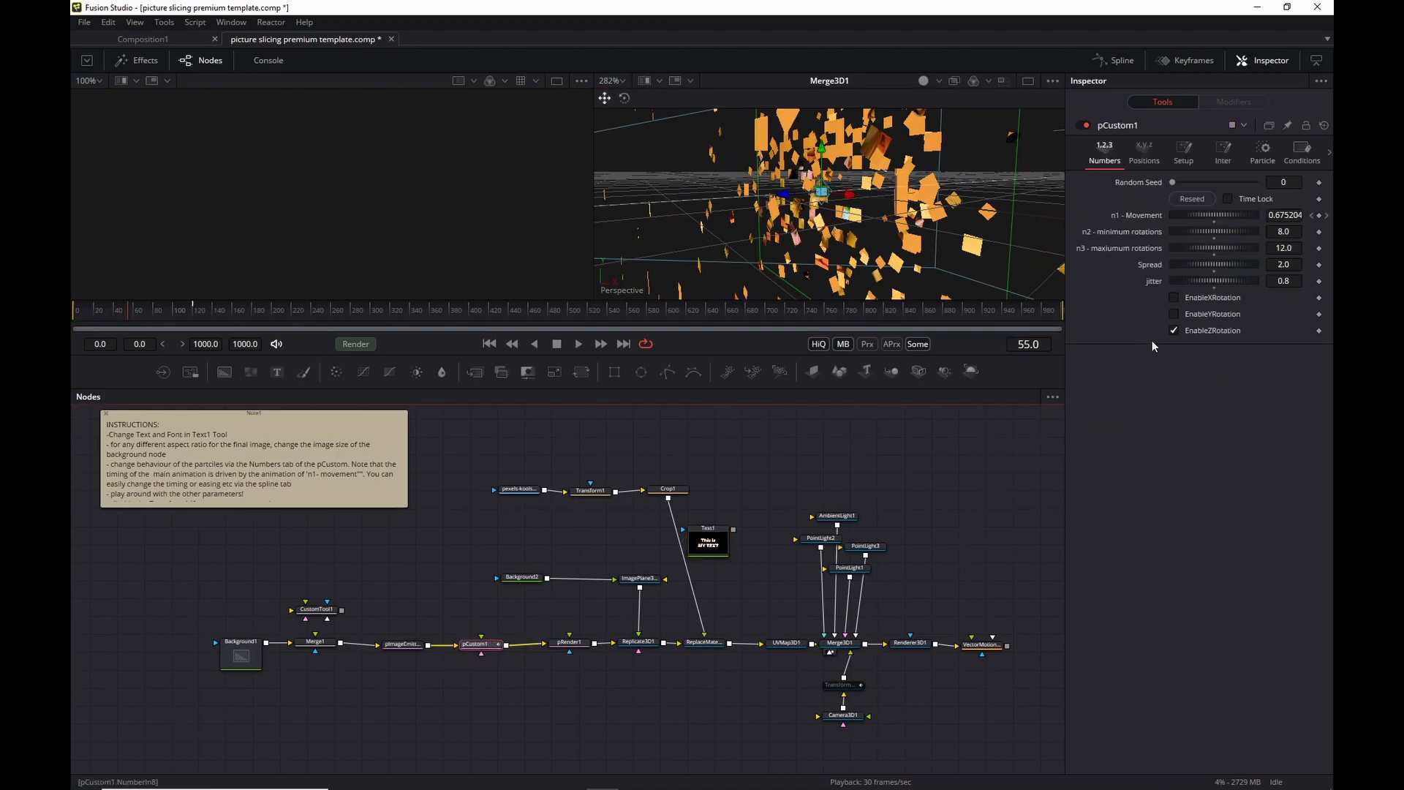
Tick EnableXRotation and EnableYRotation on pCustom1, replay, and show its animated parameters in Spline.
left_click(1173, 314)
left_click(1173, 298)
left_click(489, 344)
left_click(578, 344)
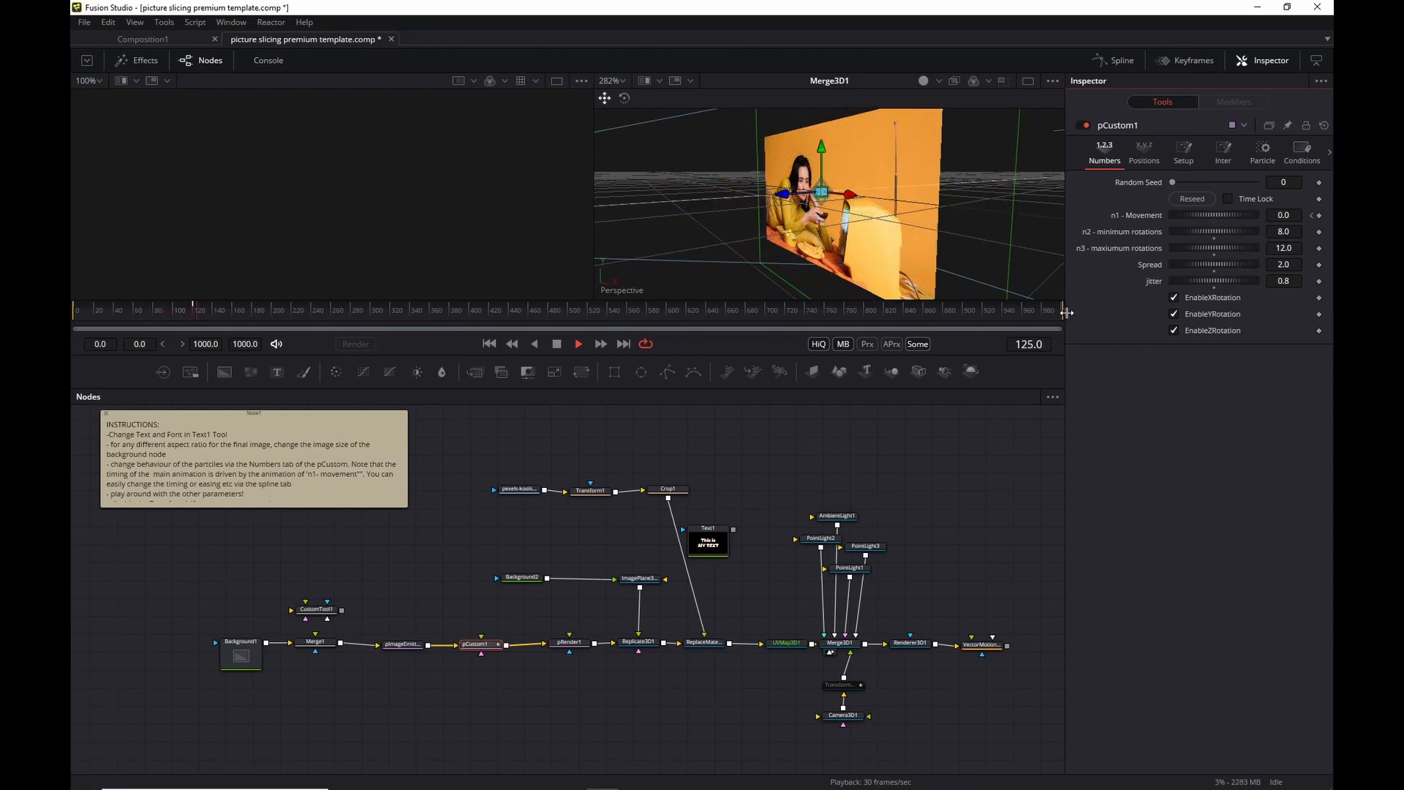
key("space")
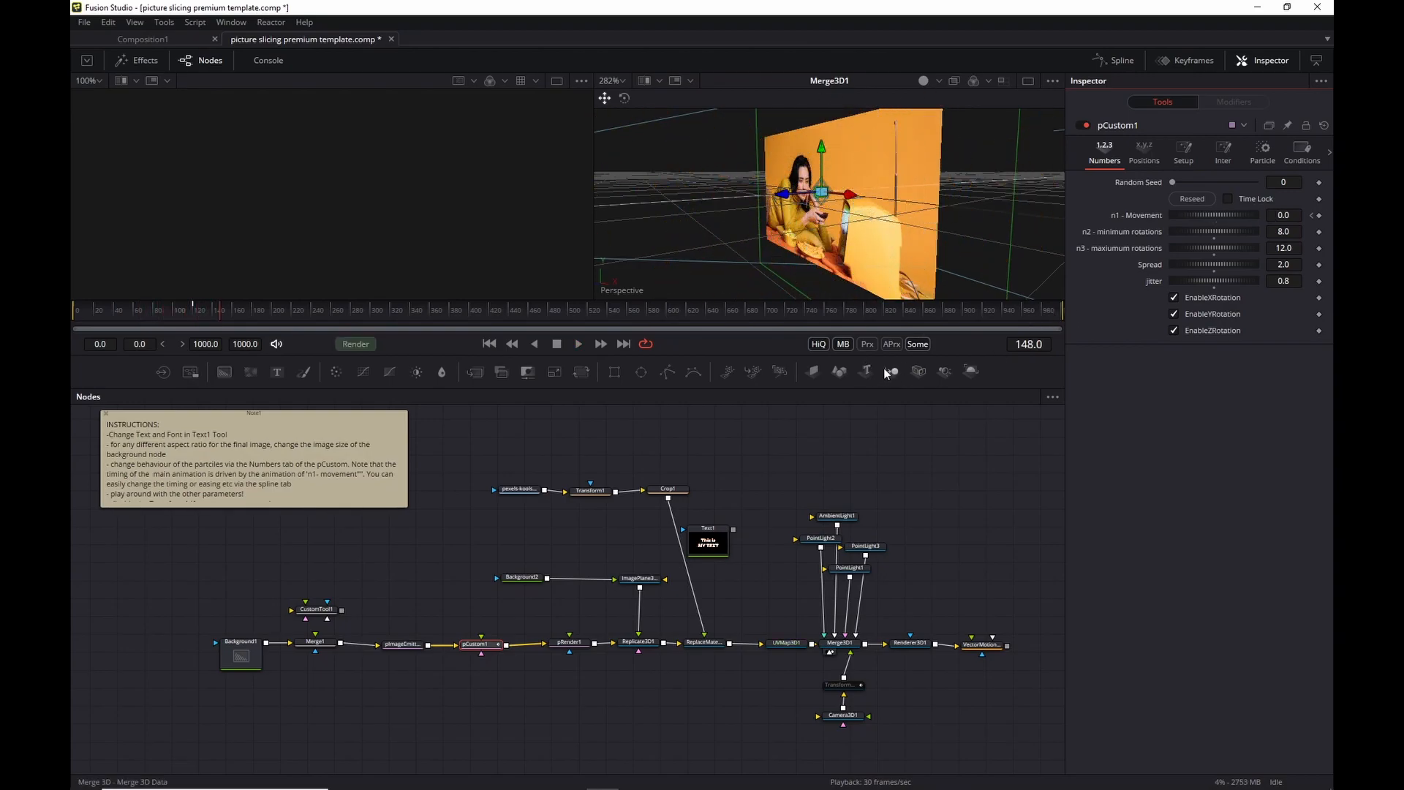
left_click(481, 645)
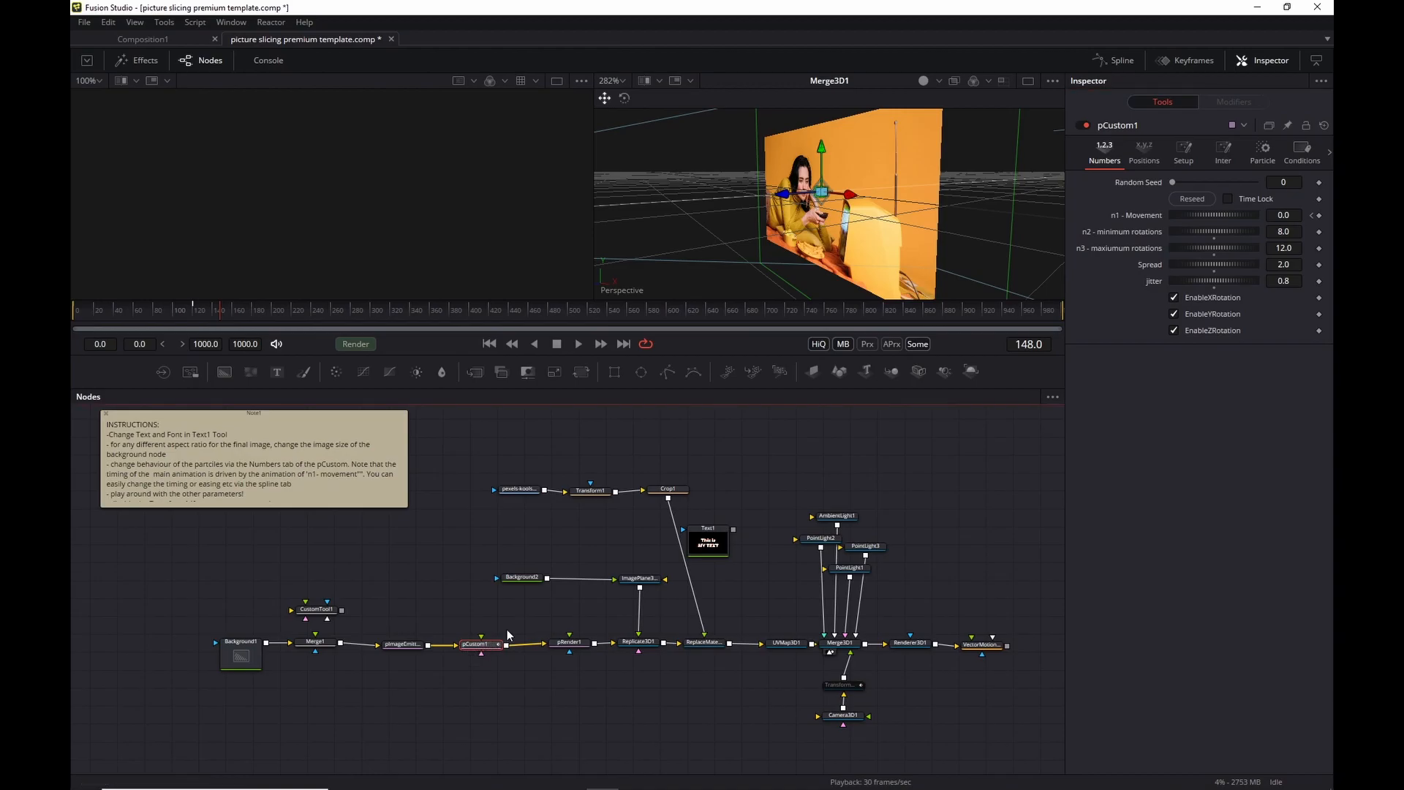
left_click(1105, 61)
Show the n1 - Movement curve and drag its keyframe handle into a gentler ease-in.
scroll(941, 663, "down", 1)
left_click(907, 637)
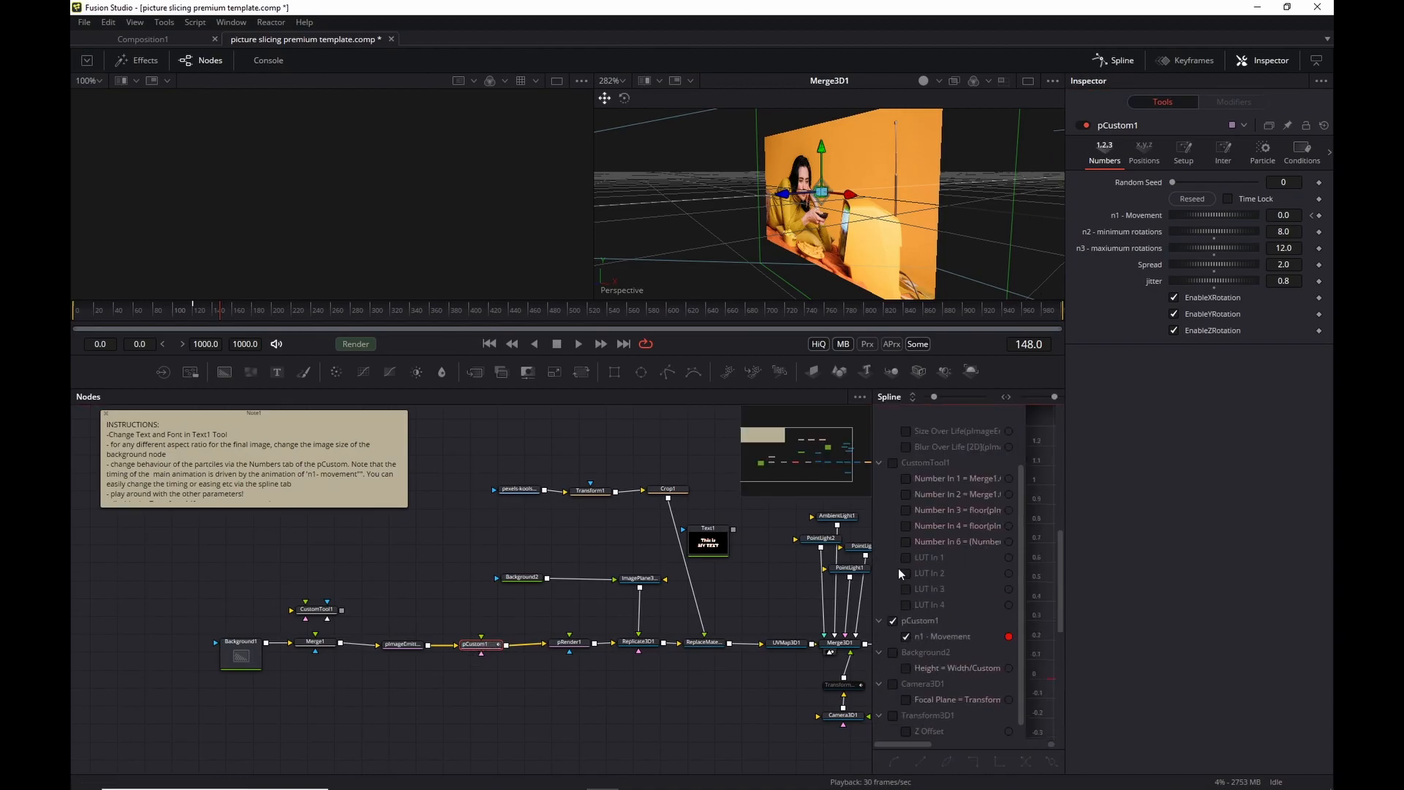
left_click_drag(873, 518, 498, 517)
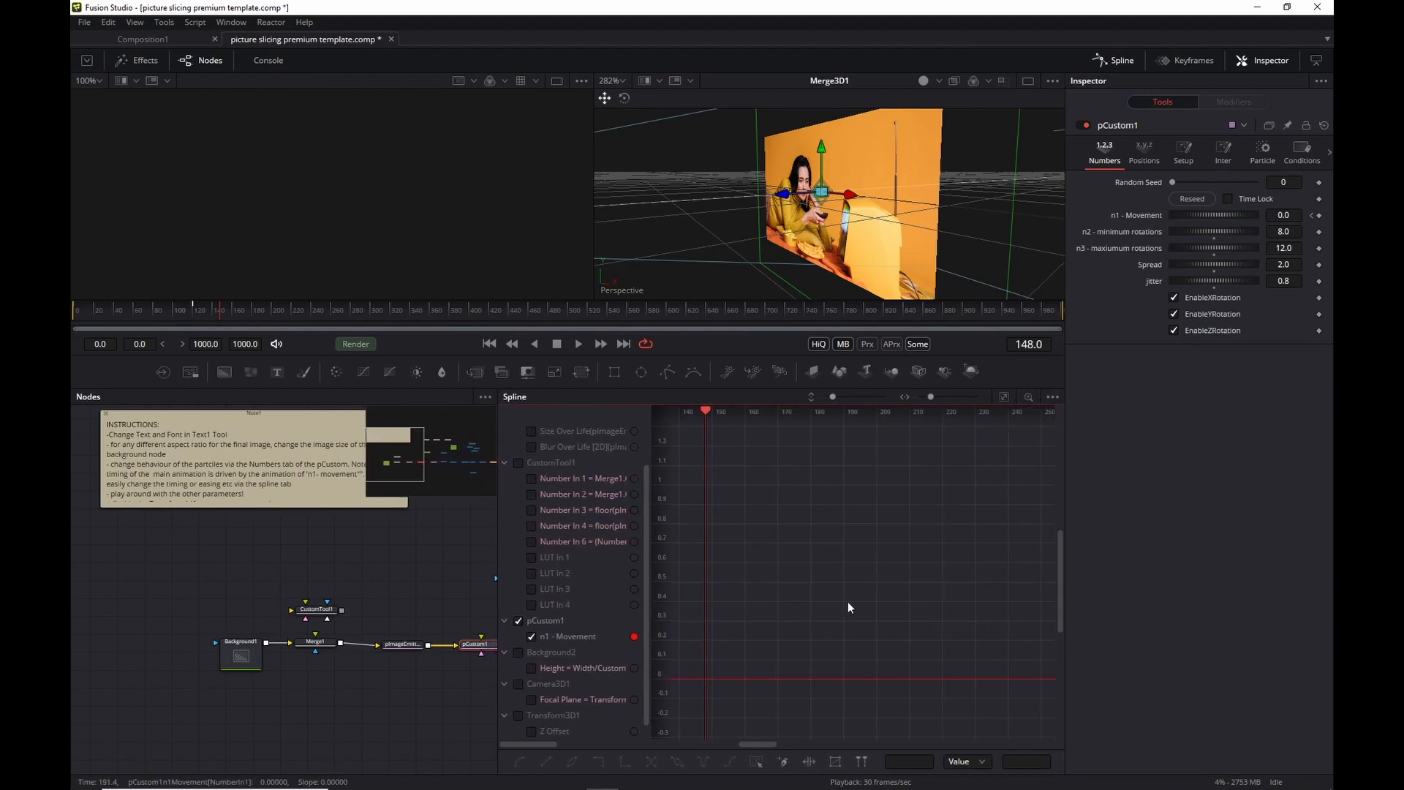
scroll(833, 591, "down", 10)
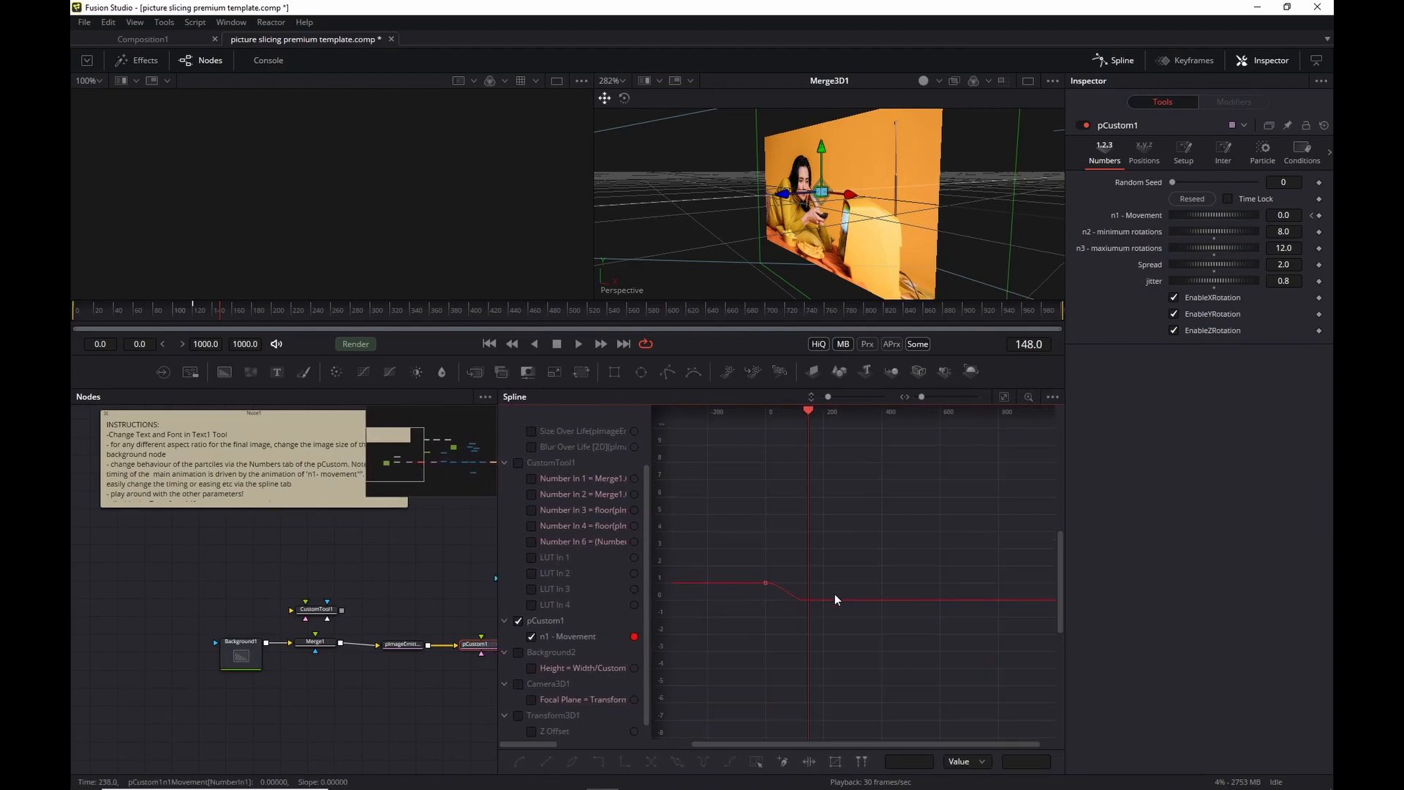
left_click_drag(750, 558, 845, 631)
scroll(773, 608, "up", 6)
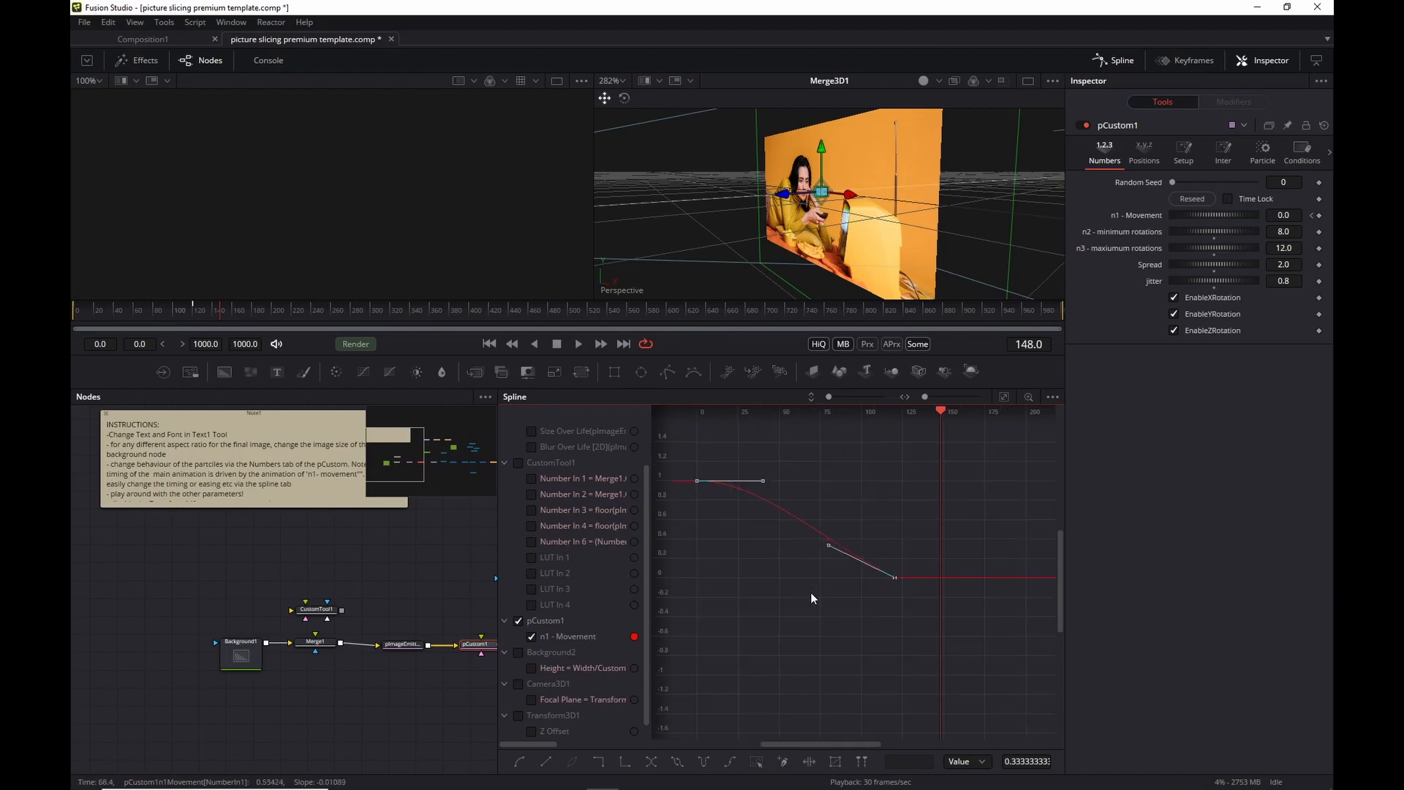
left_click_drag(828, 546, 743, 577)
Preview the new timing from frame 0, then close the Spline panel.
left_click(489, 344)
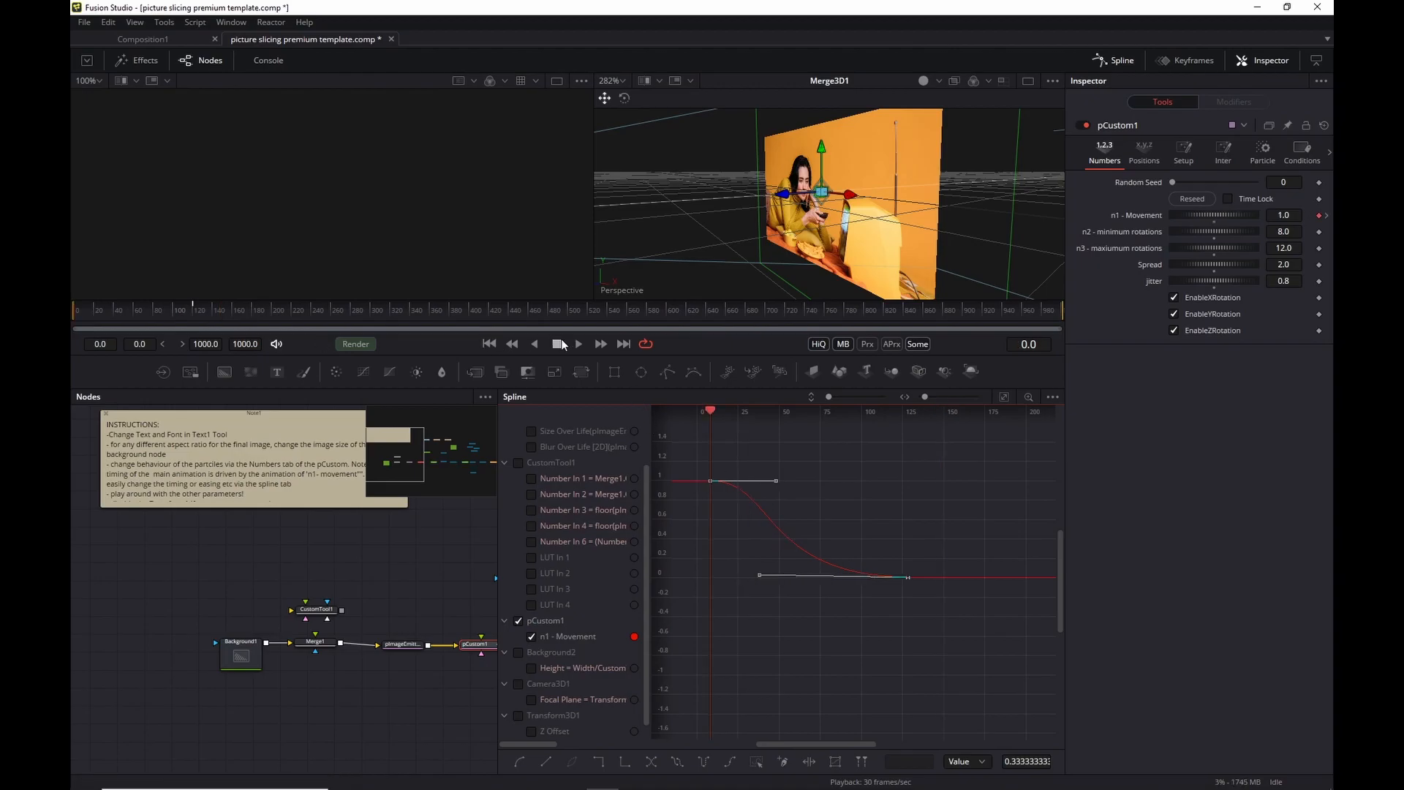
left_click(578, 344)
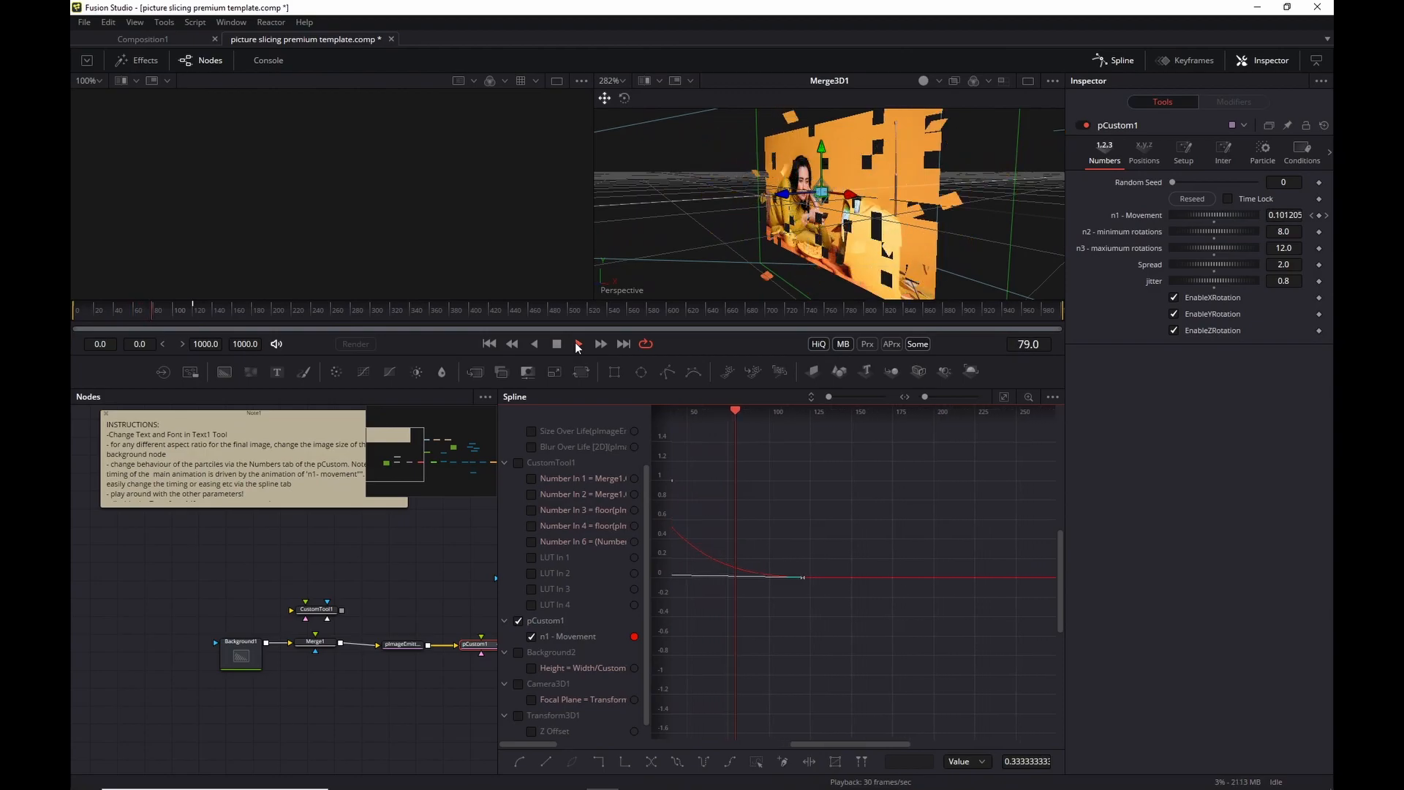
key("space")
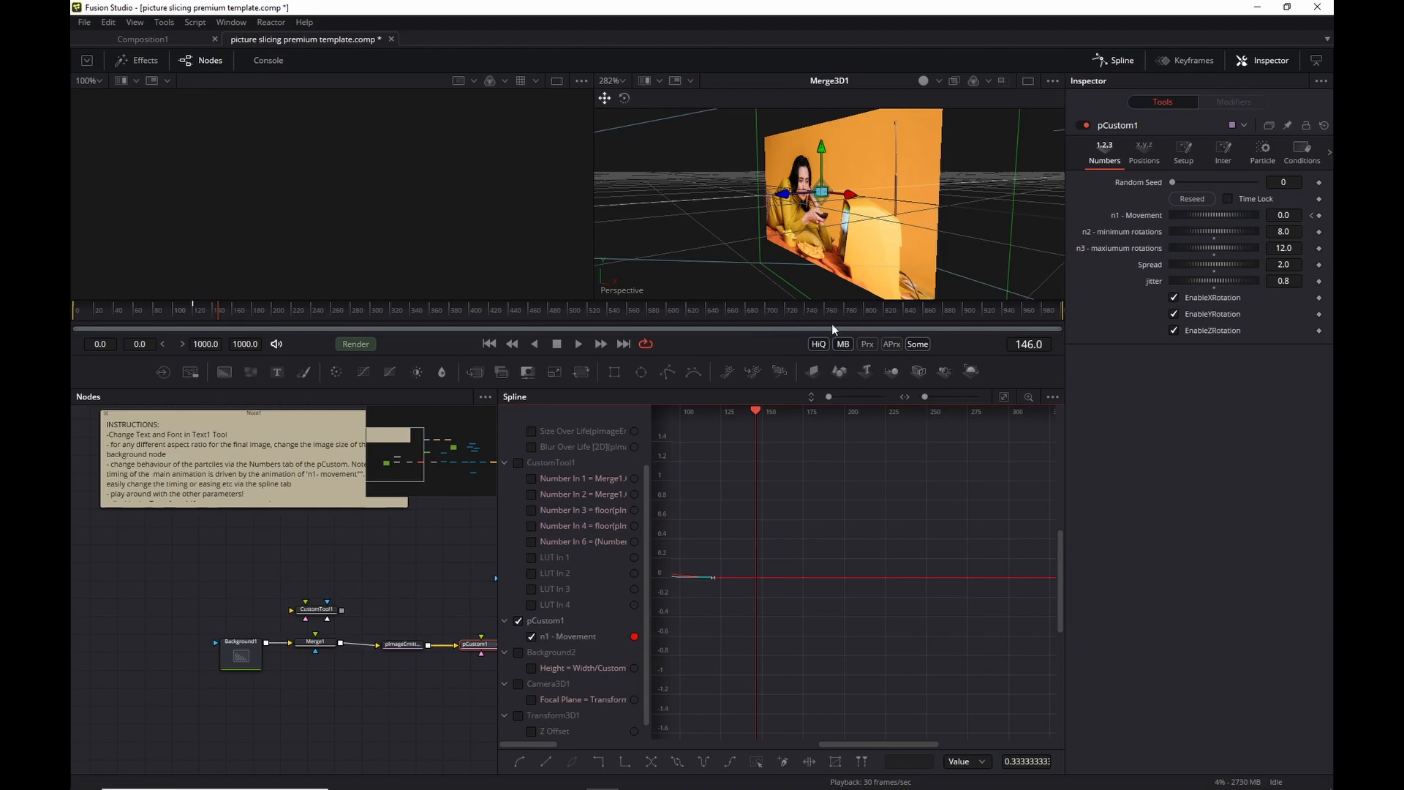
left_click(1093, 64)
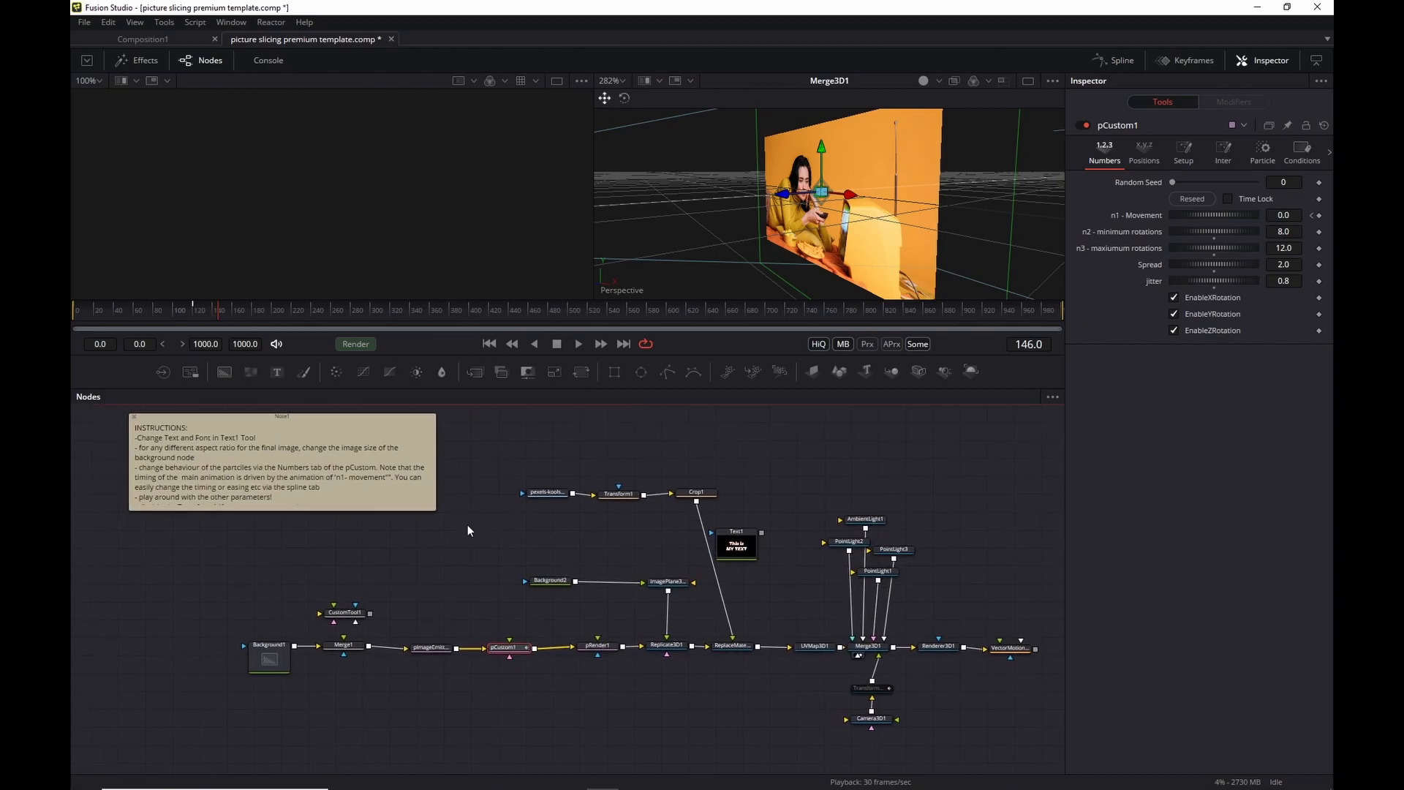
Go to frame 0 and view Background1 in the left viewer, Replicate3D1 in the right.
left_click(667, 646)
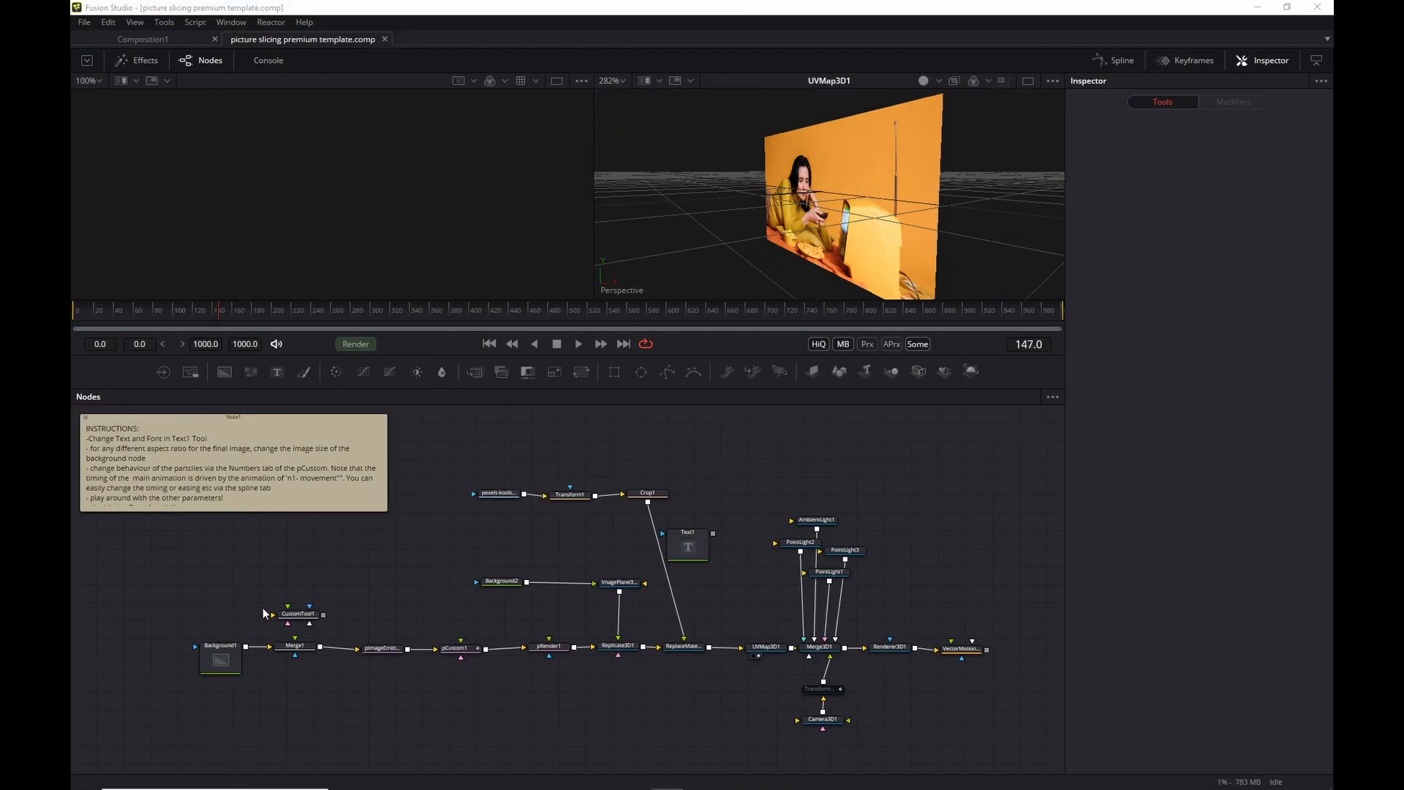
left_click(211, 651)
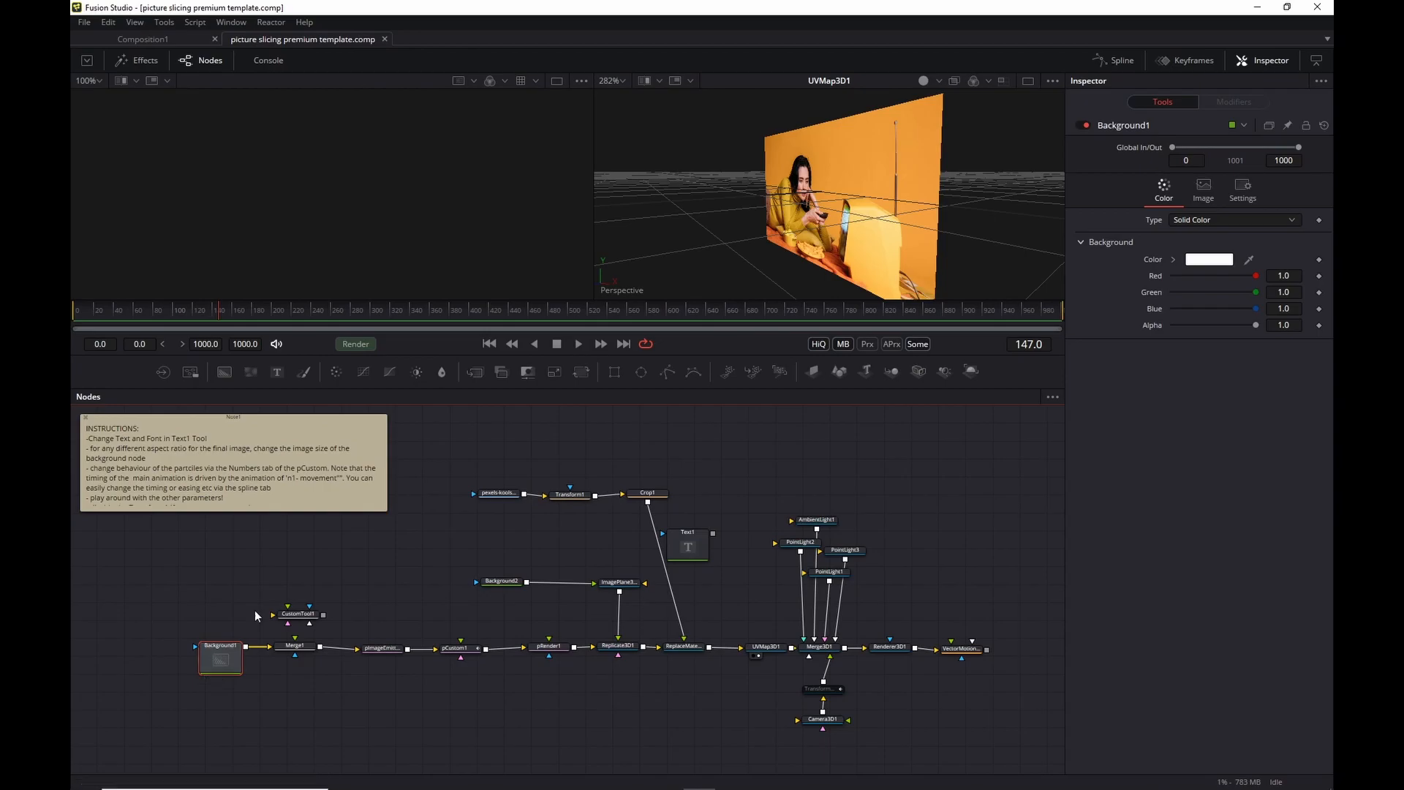
left_click(490, 344)
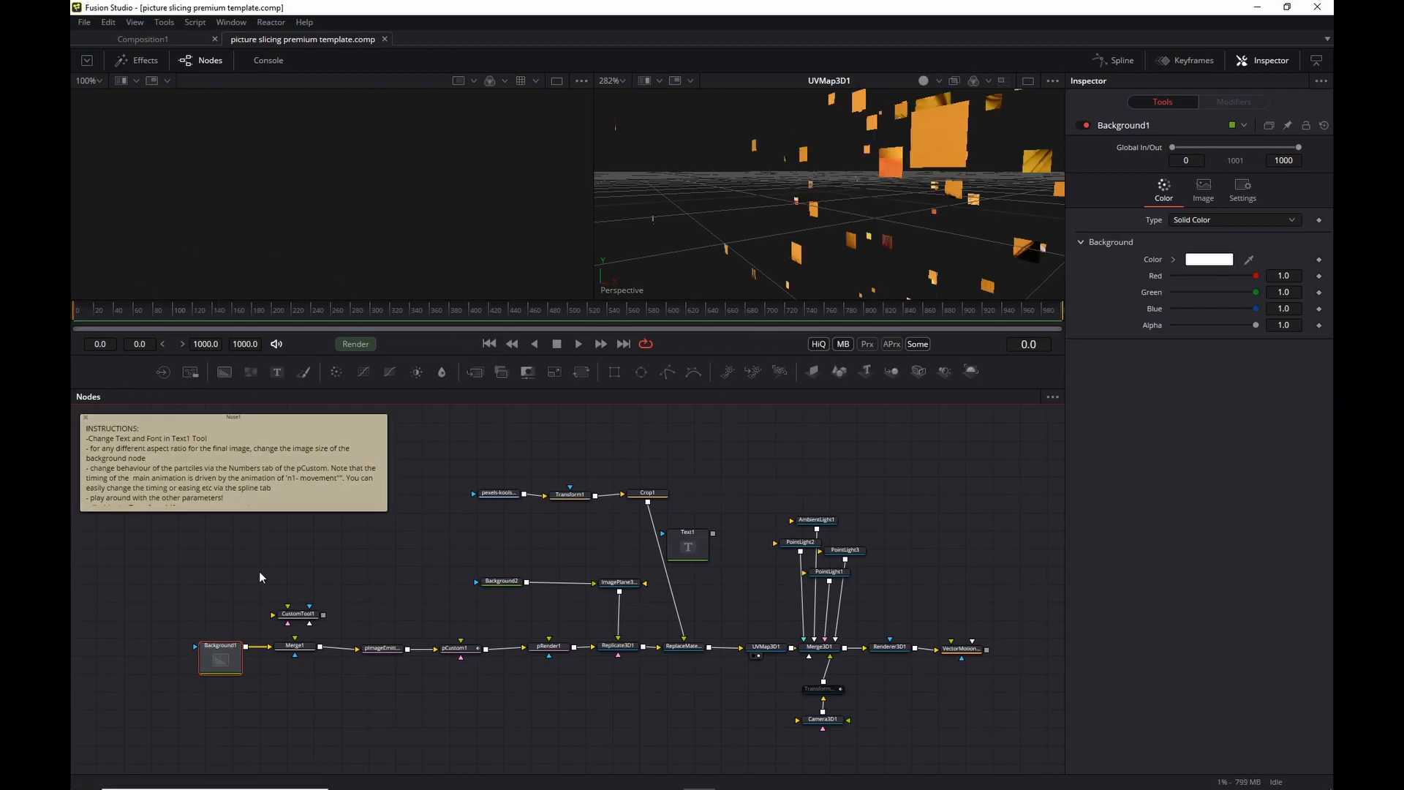
left_click_drag(220, 657, 307, 144)
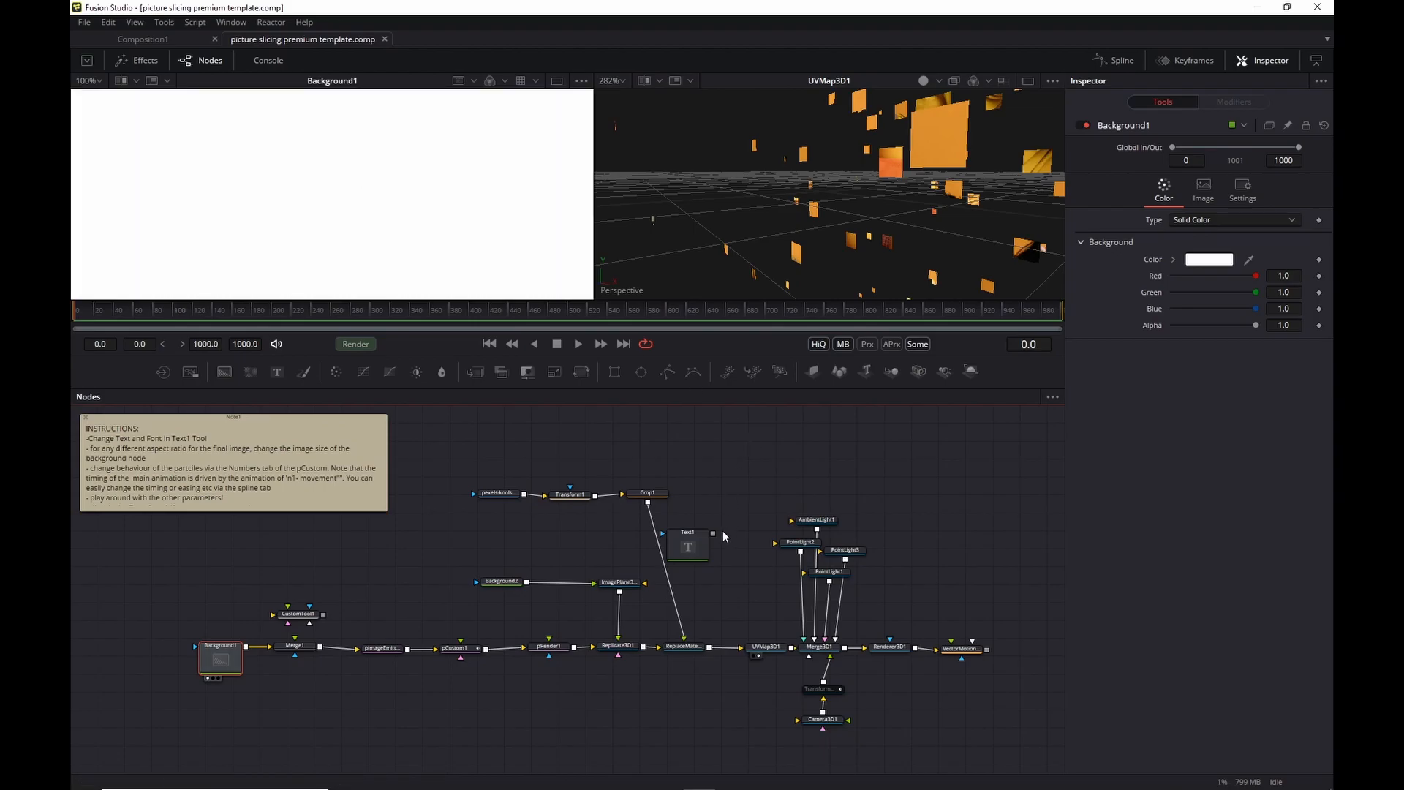
left_click_drag(618, 646, 782, 218)
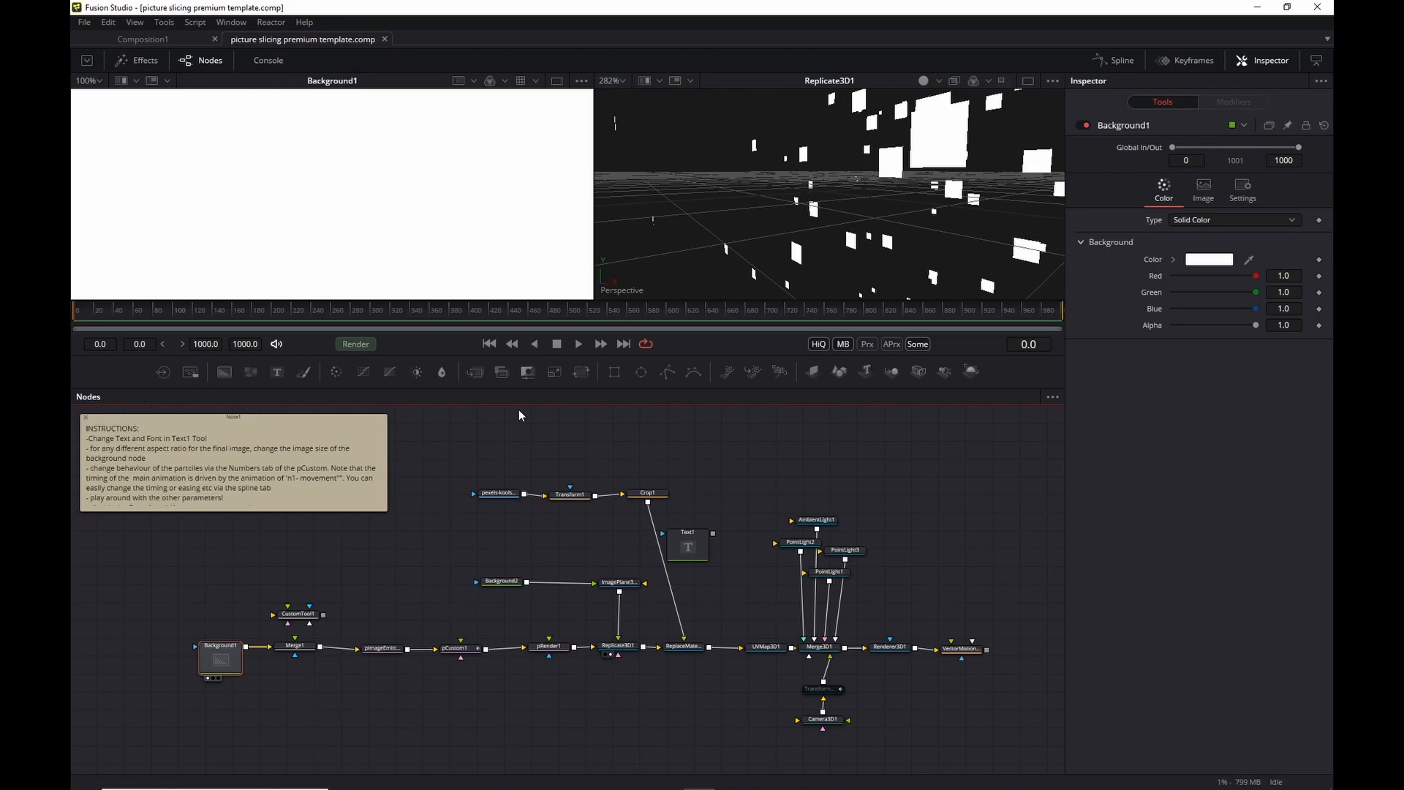
scroll(419, 210, "down", 3)
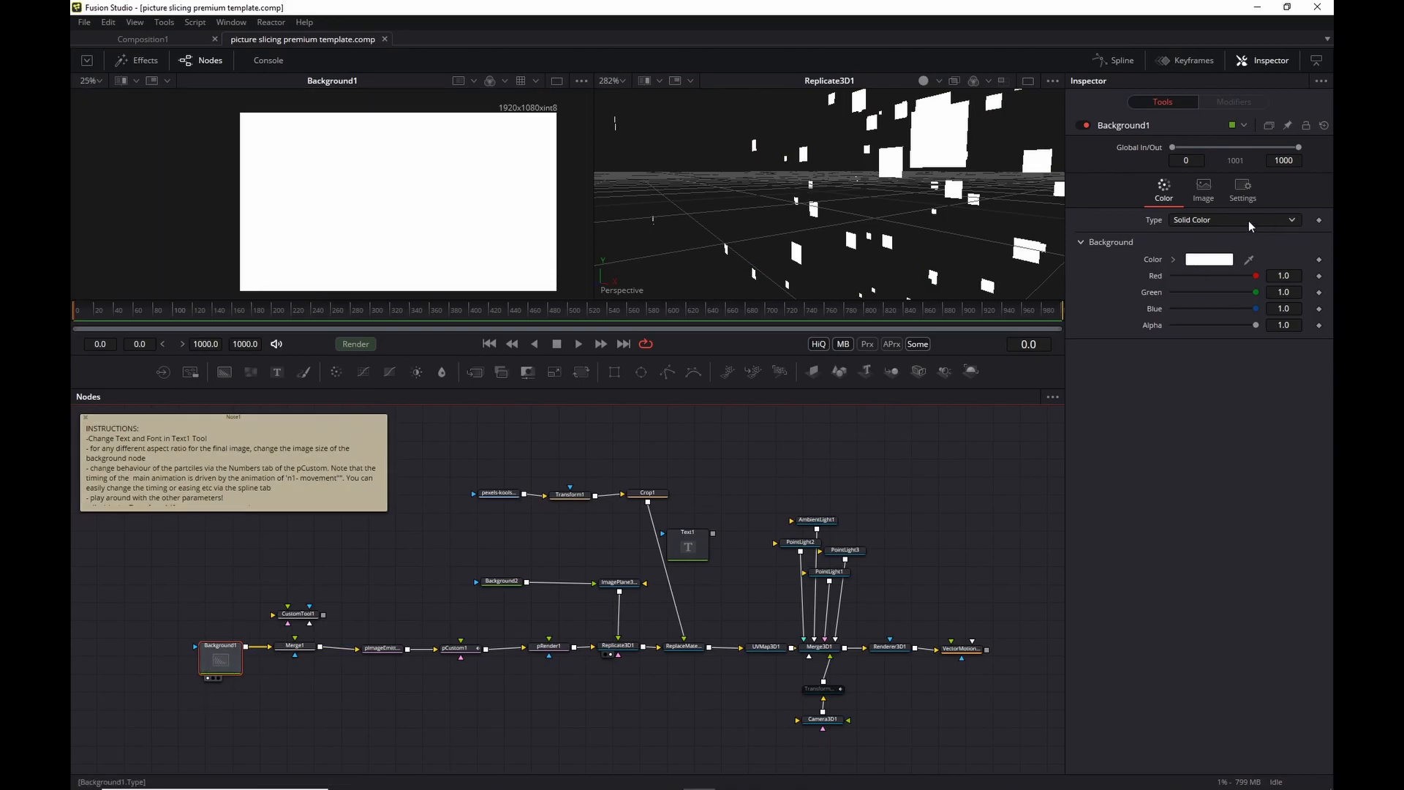
Set Background1's Image tab Width to 1080 and Height to 1920.
left_click(1216, 191)
left_click(1290, 259)
type("1080")
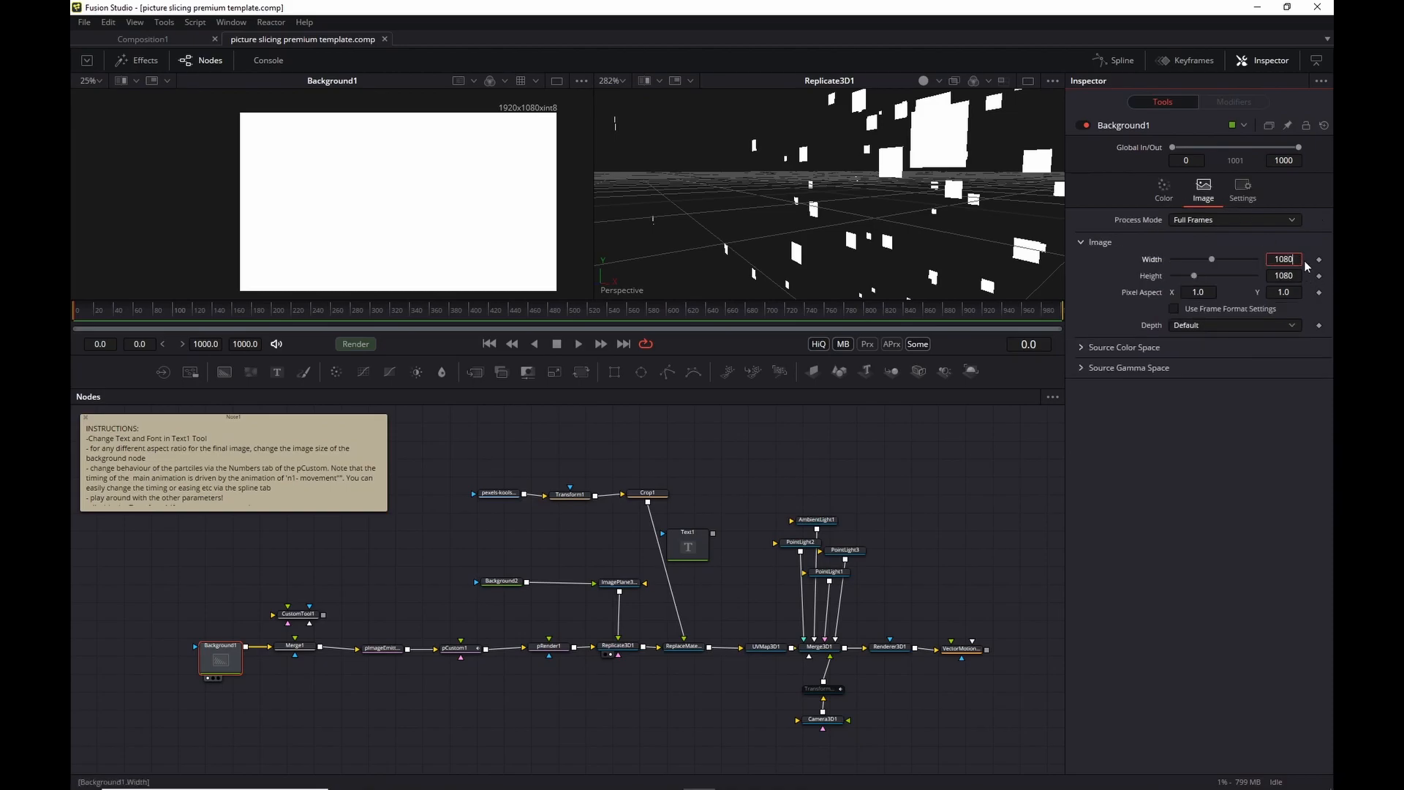
key("Tab")
type("1920")
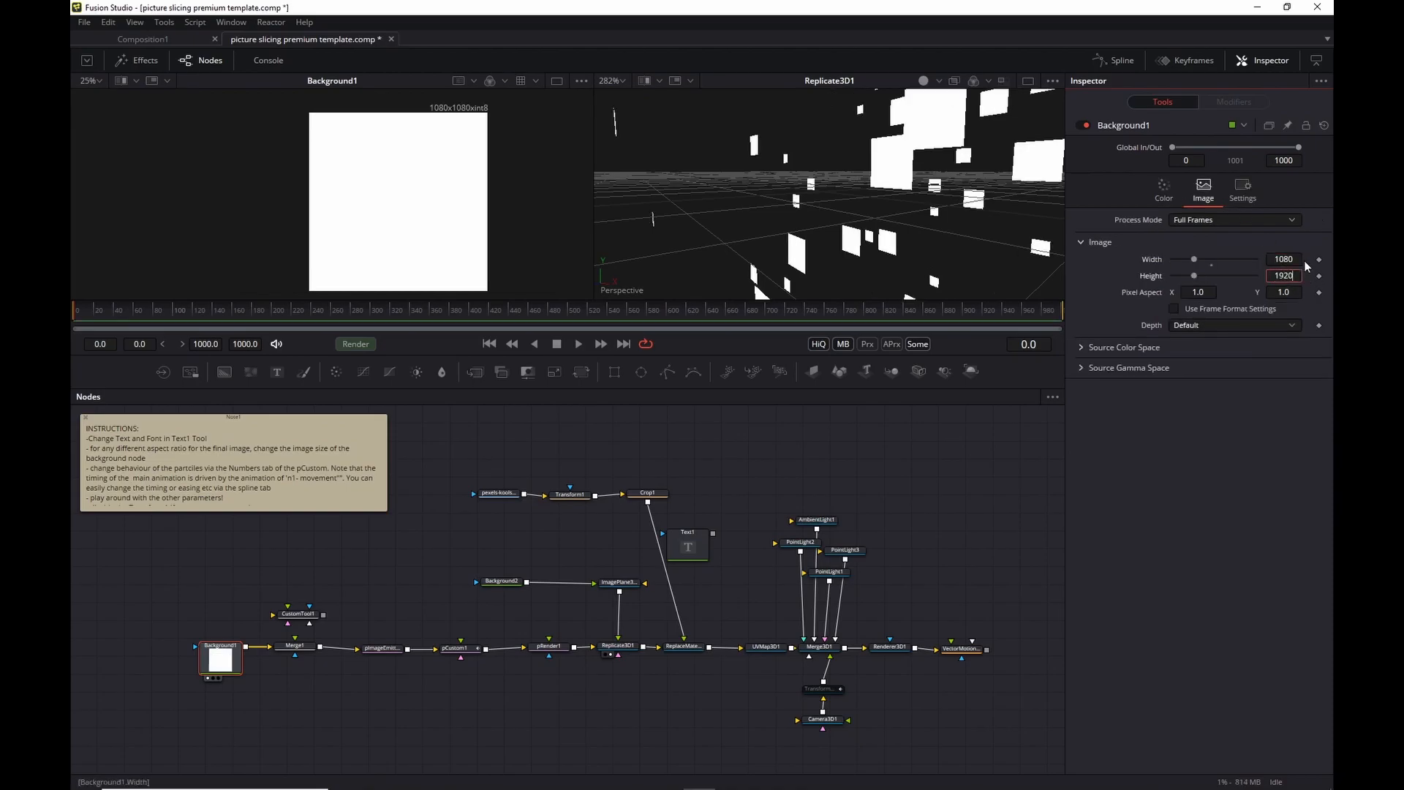
key("Tab")
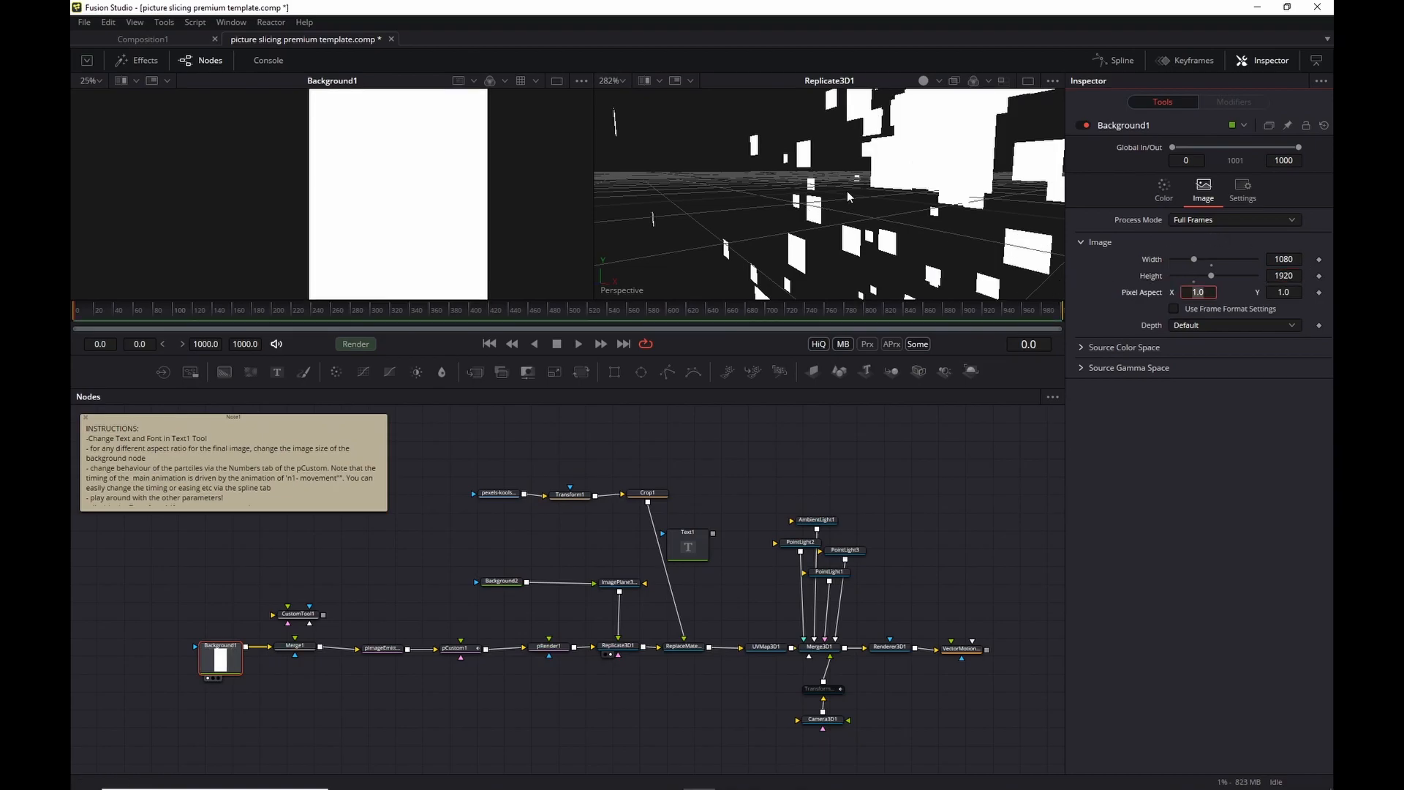
scroll(848, 196, "down", 3)
scroll(933, 183, "down", 4)
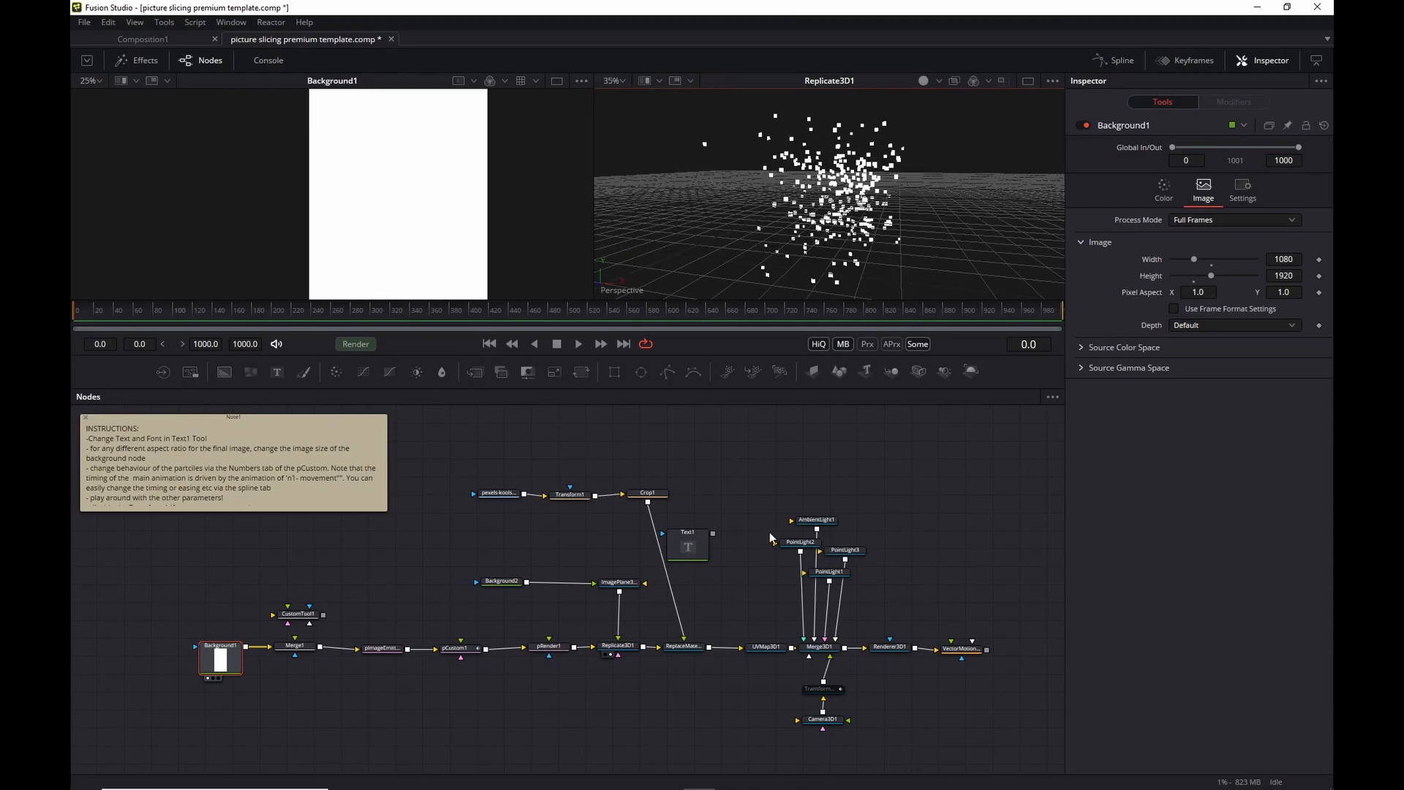
Disconnect Crop1 from ReplaceMaterial3D1 and connect Text1's output in its place.
left_click(692, 532)
left_click_drag(691, 533, 726, 500)
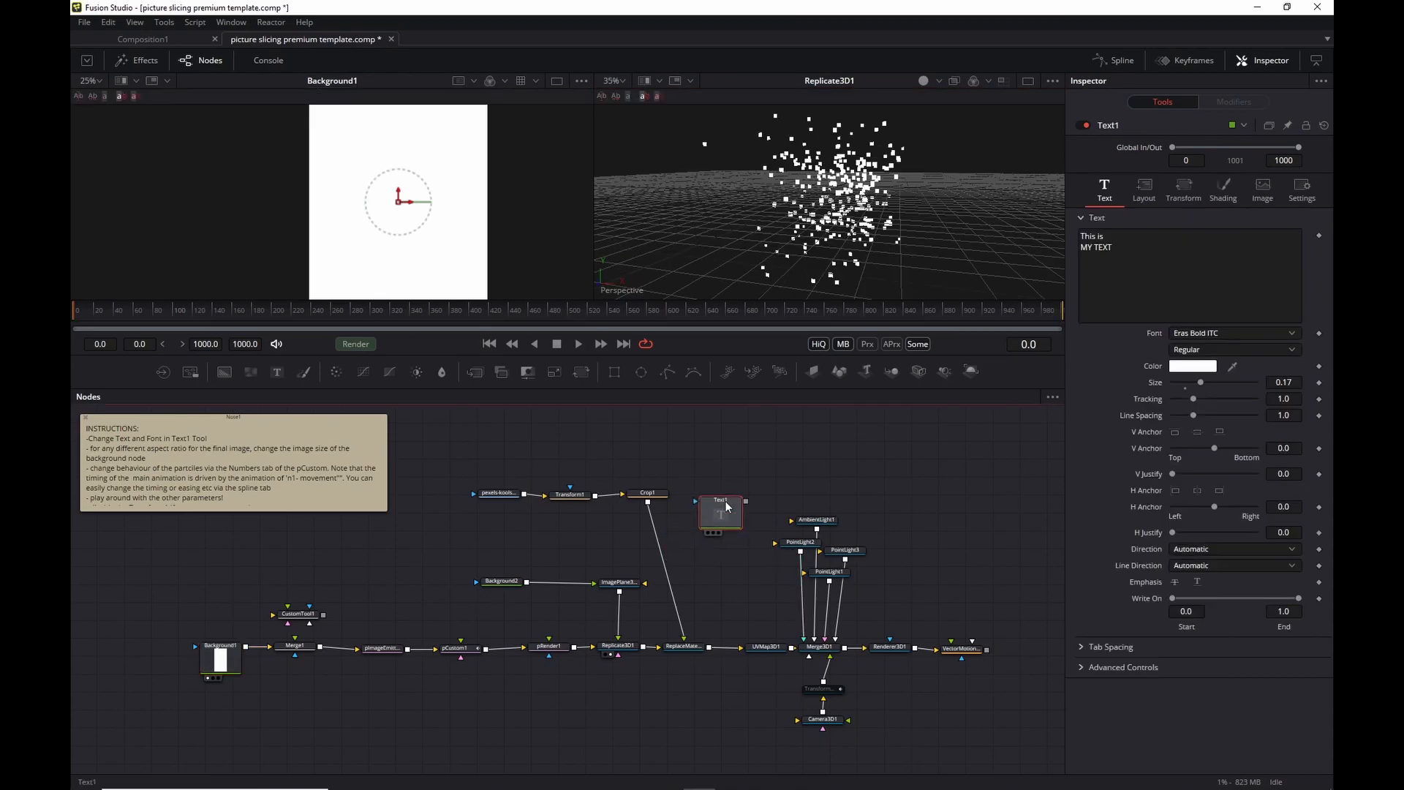
left_click_drag(691, 637, 698, 610)
left_click_drag(745, 500, 688, 650)
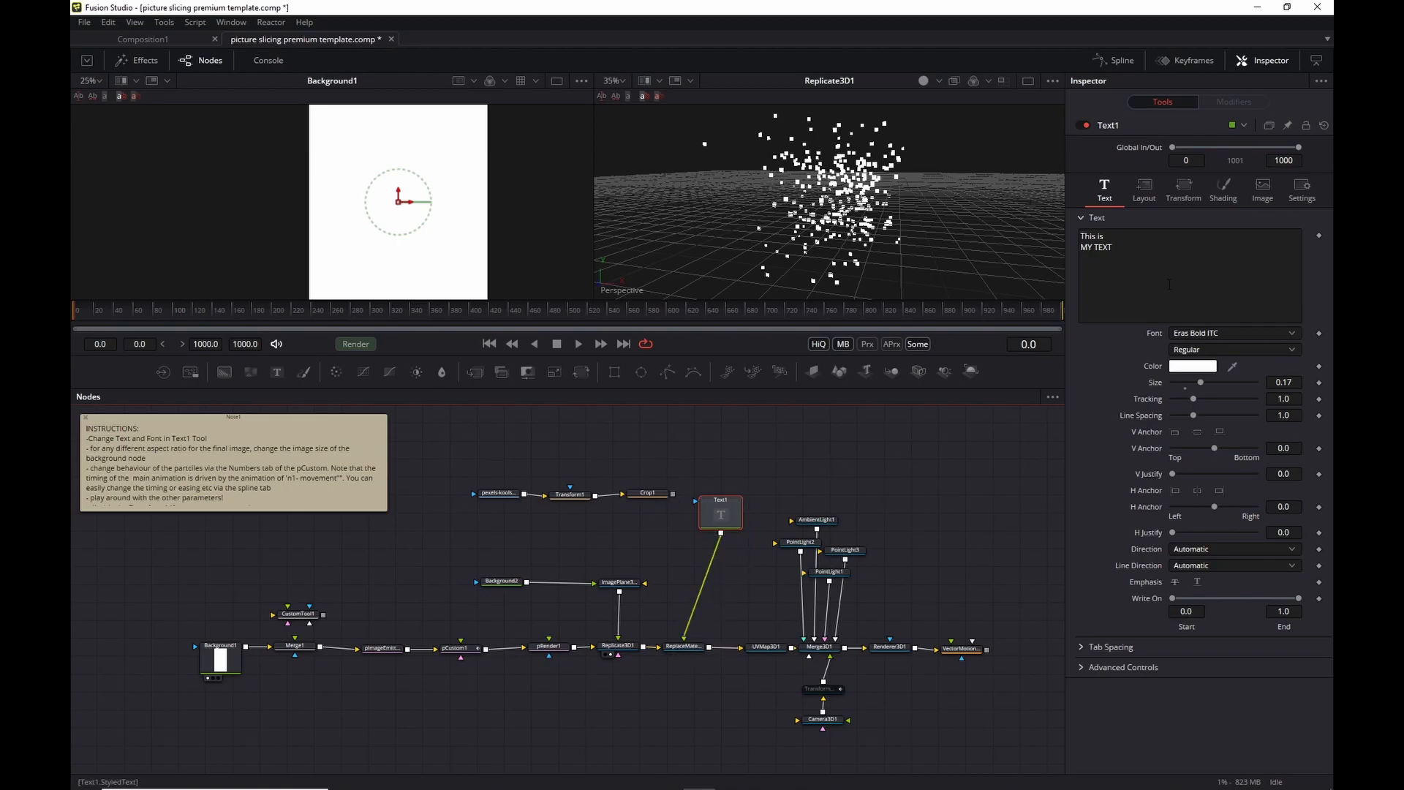
Size Text1 to 1080 by 1920 in its Image tab, then play the animation.
left_click(1269, 191)
left_click(1292, 258)
type("10")
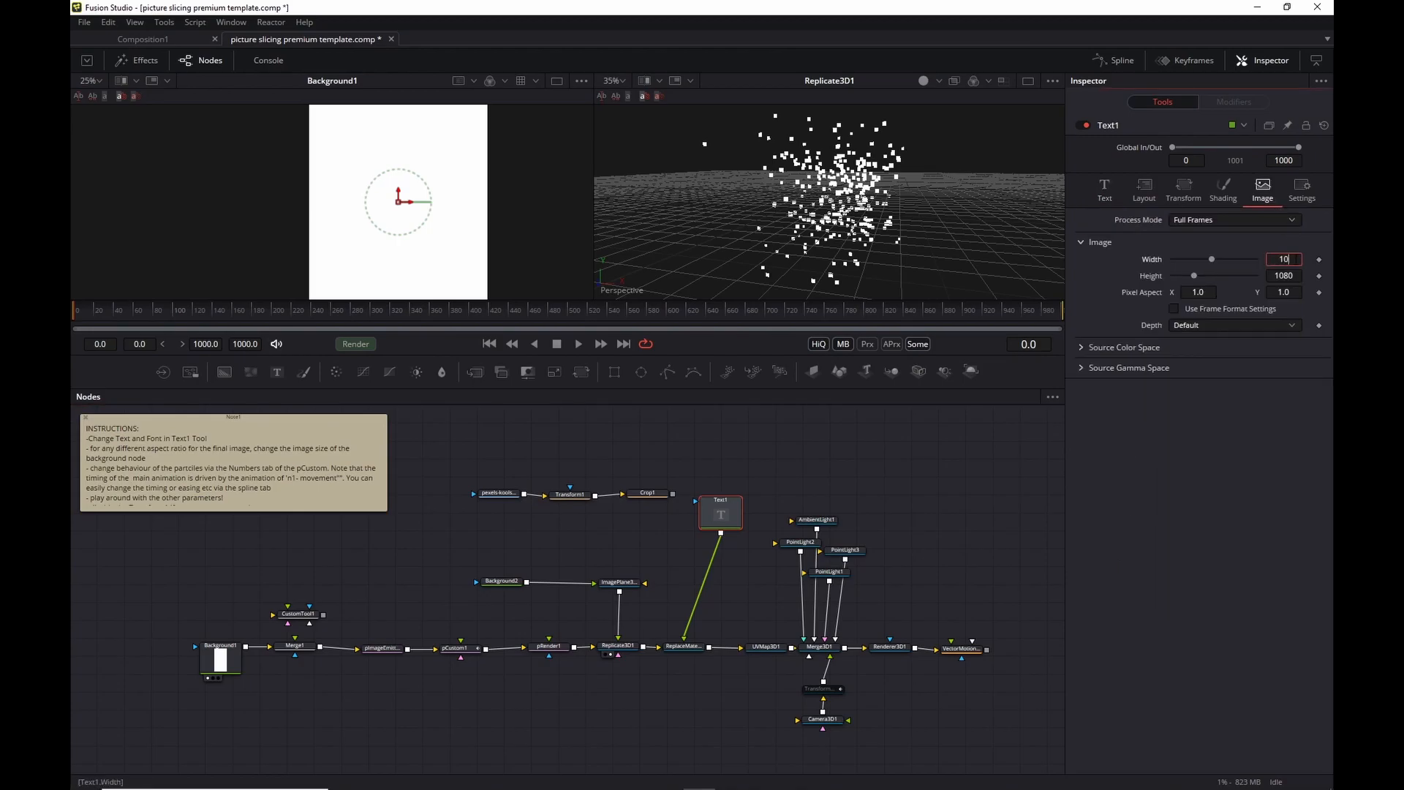
type("809")
key("Tab")
key("shift+Tab")
key("BackSpace")
key("Tab")
type("1920")
key("Tab")
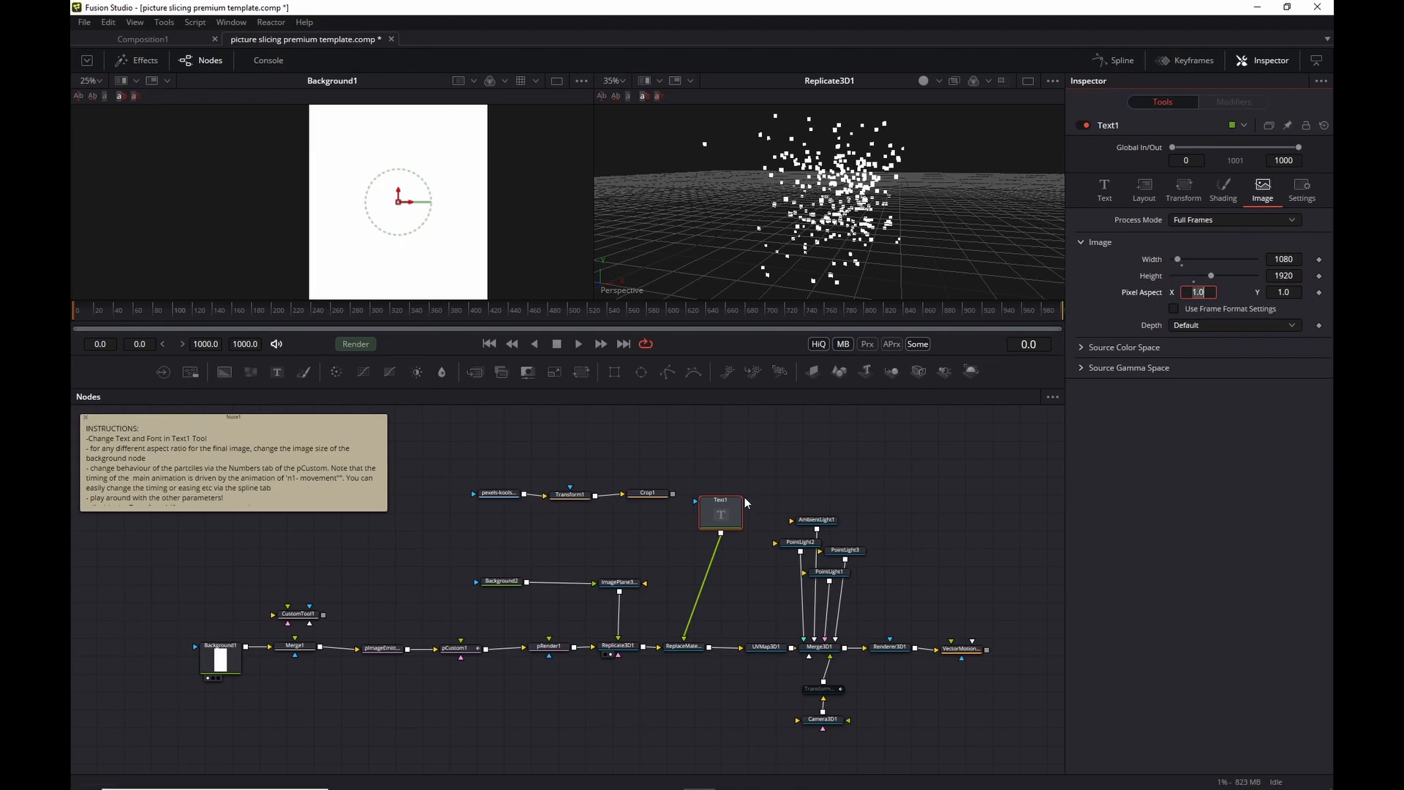
left_click(579, 344)
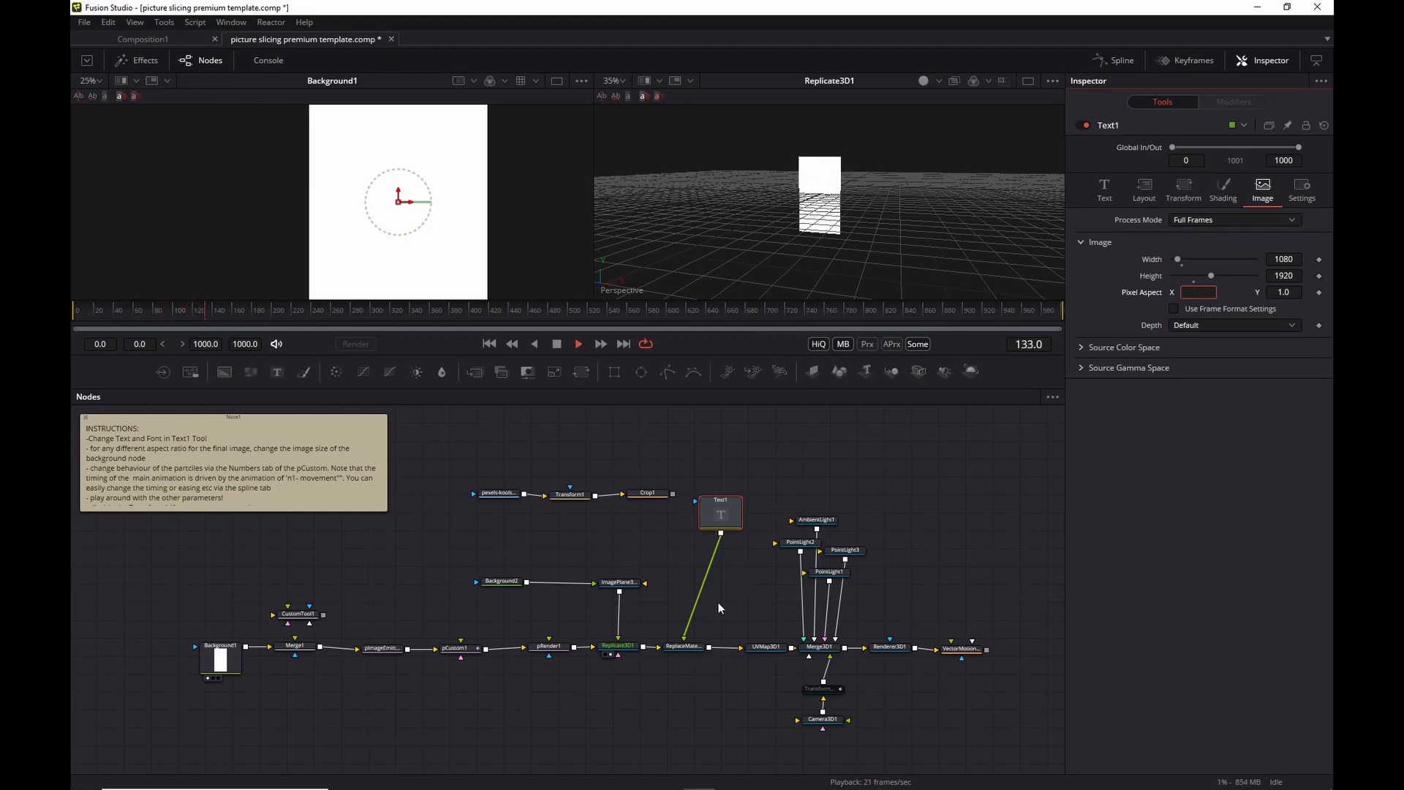
View UVMap3D1 in the right viewer, zoom on 'This is MY TEXT' playing, then select UVMap3D1.
left_click_drag(773, 639, 838, 166)
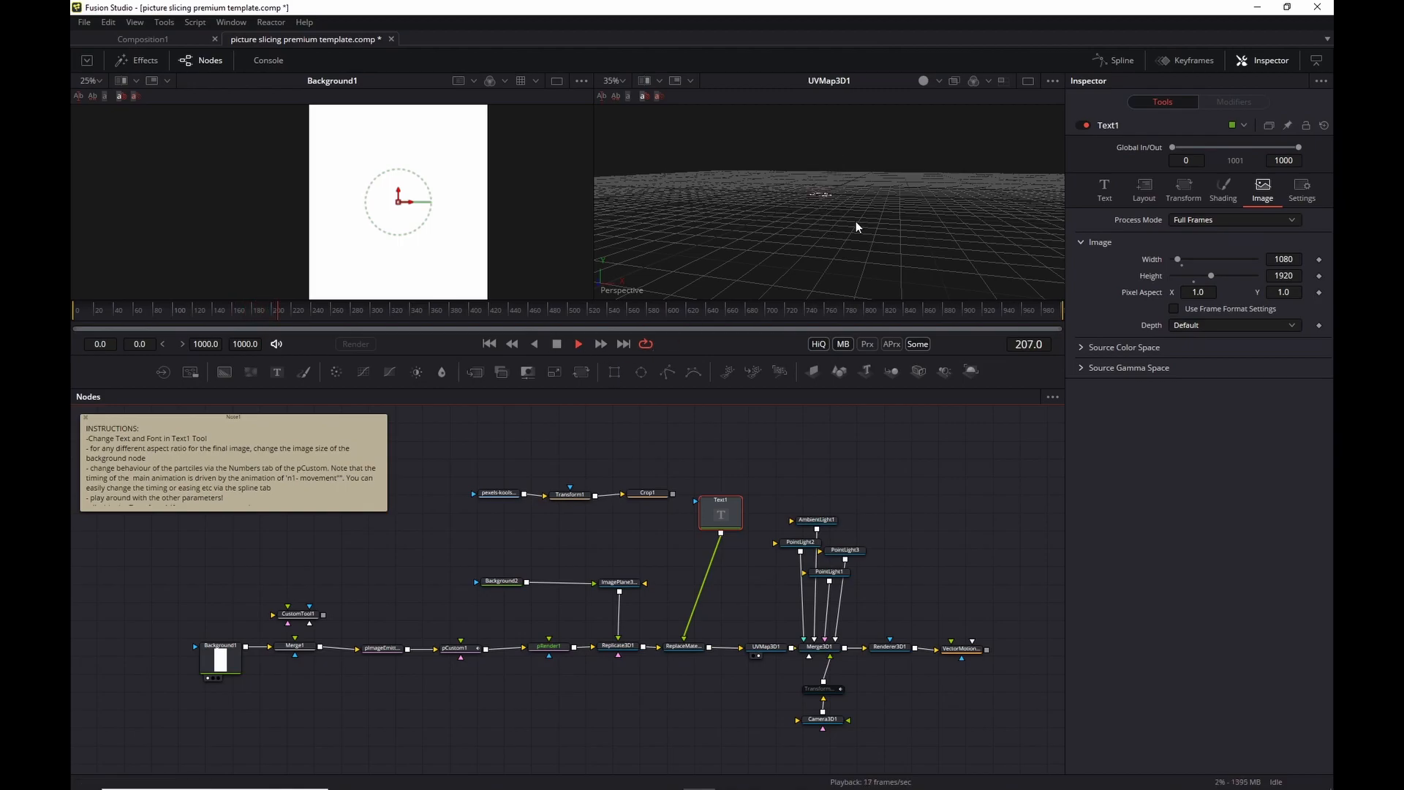
scroll(844, 212, "up", 3)
left_click(556, 344)
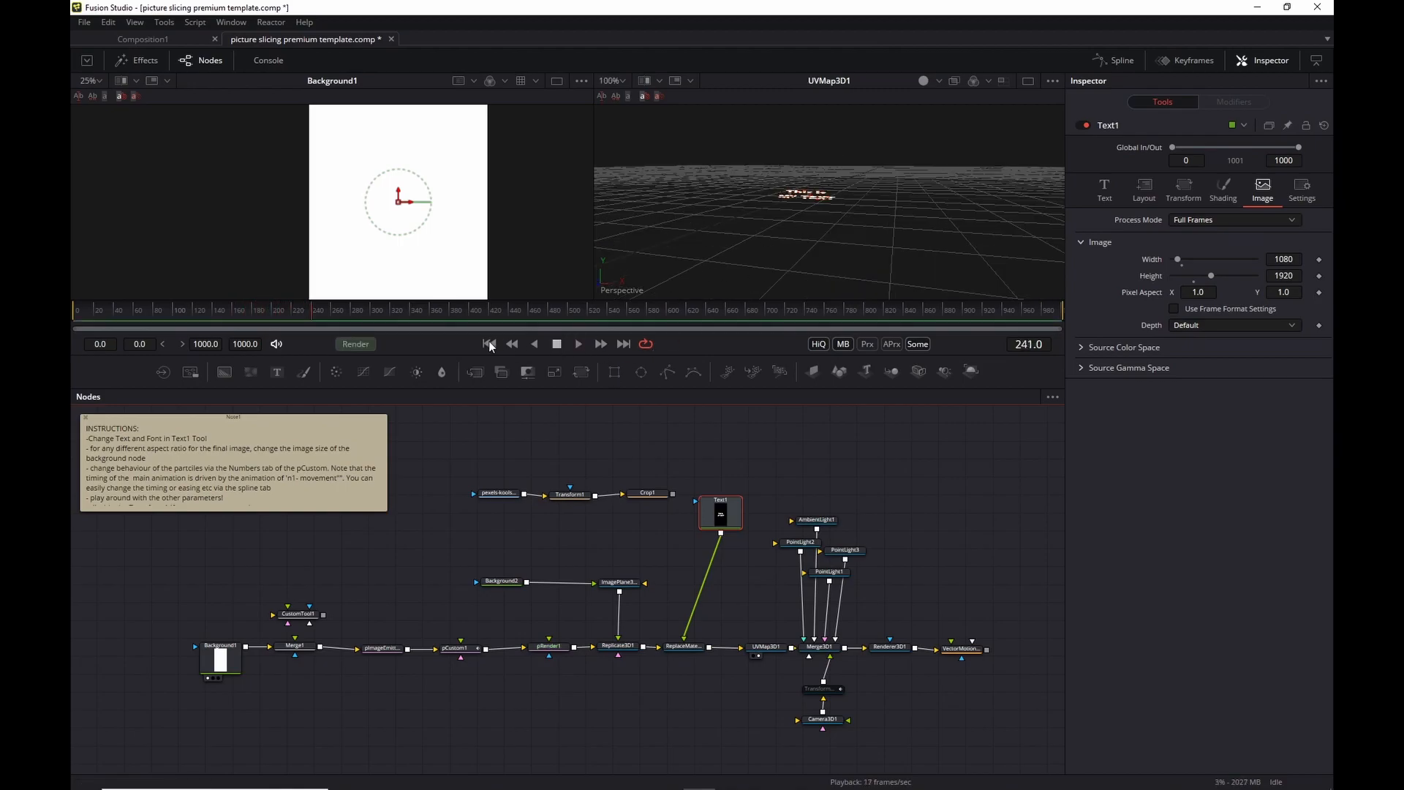
scroll(800, 214, "up", 5)
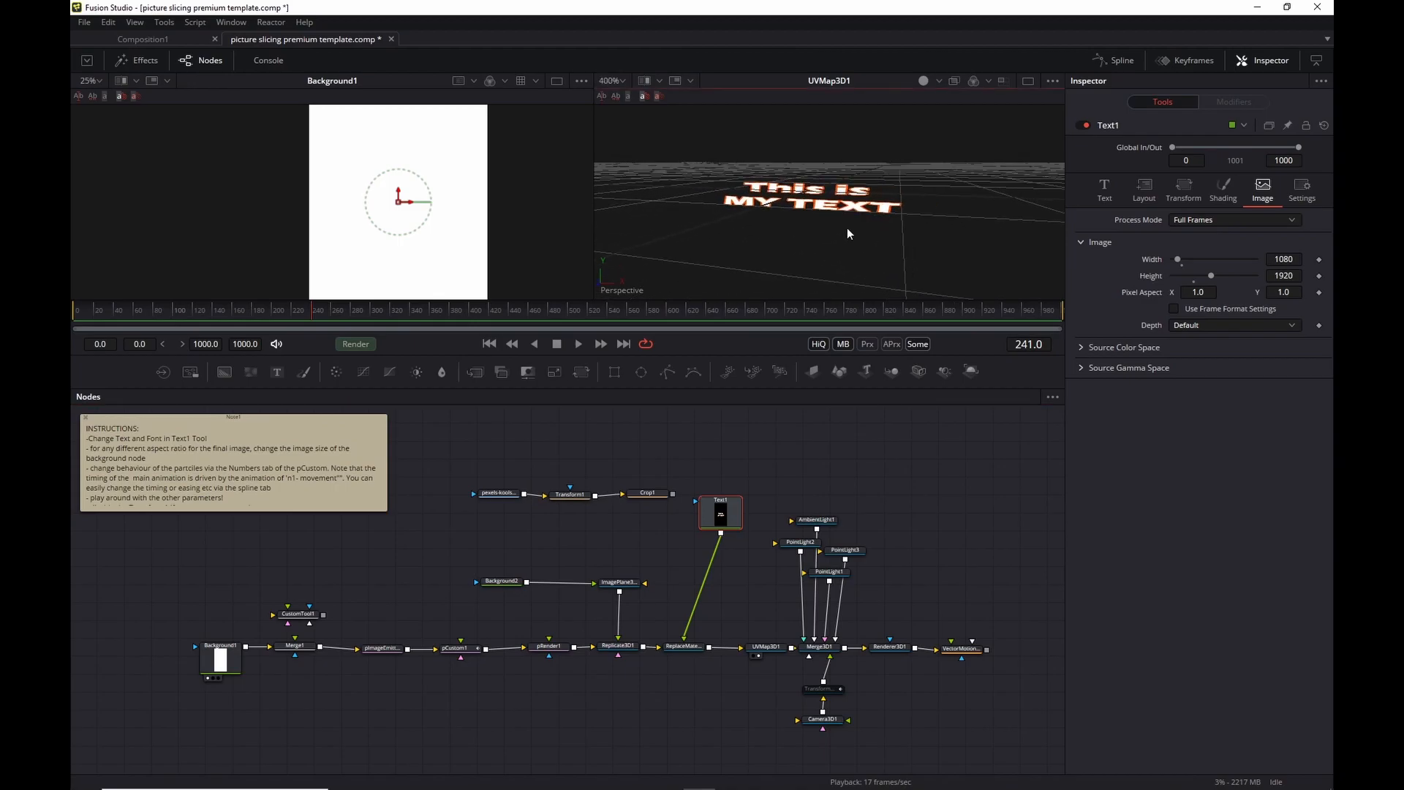
key("space")
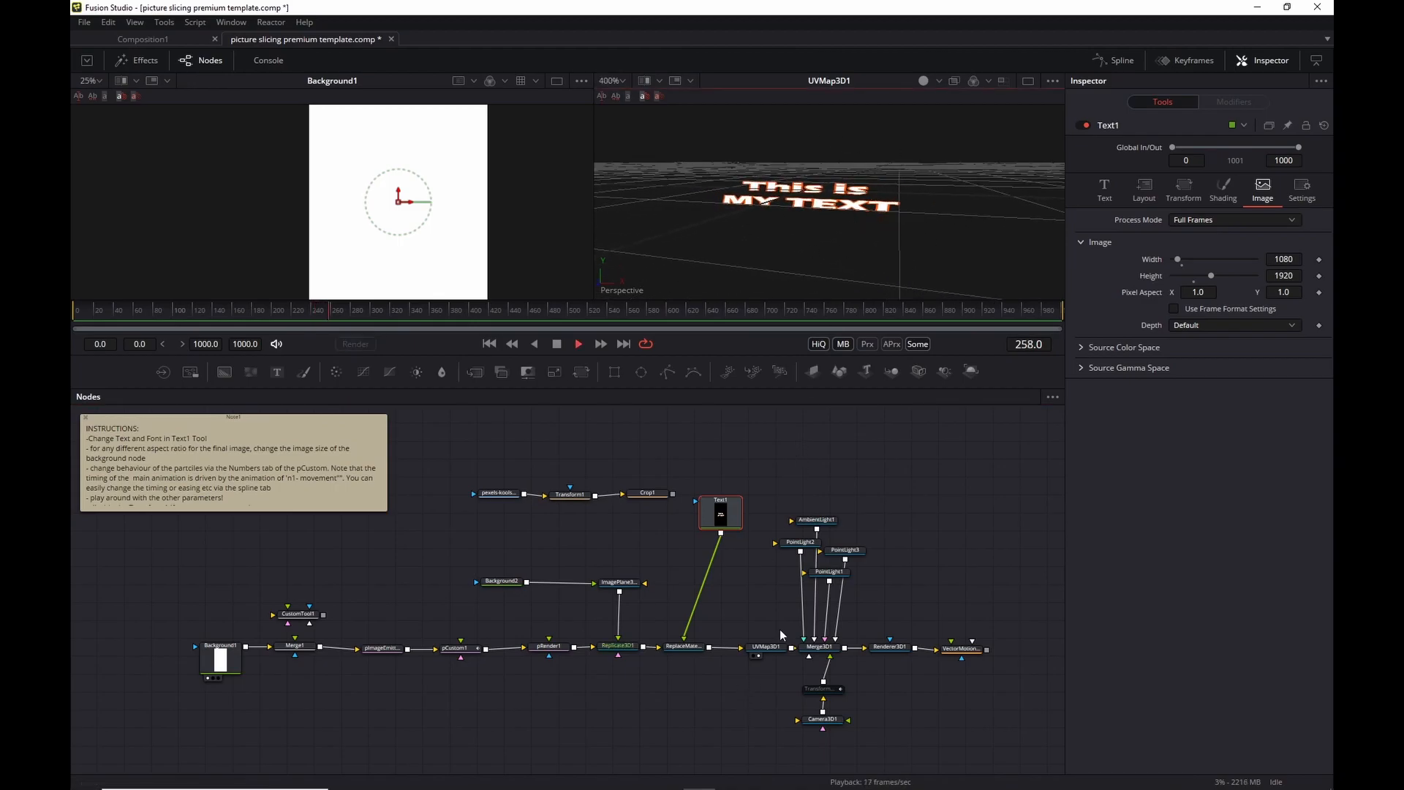
left_click(768, 647)
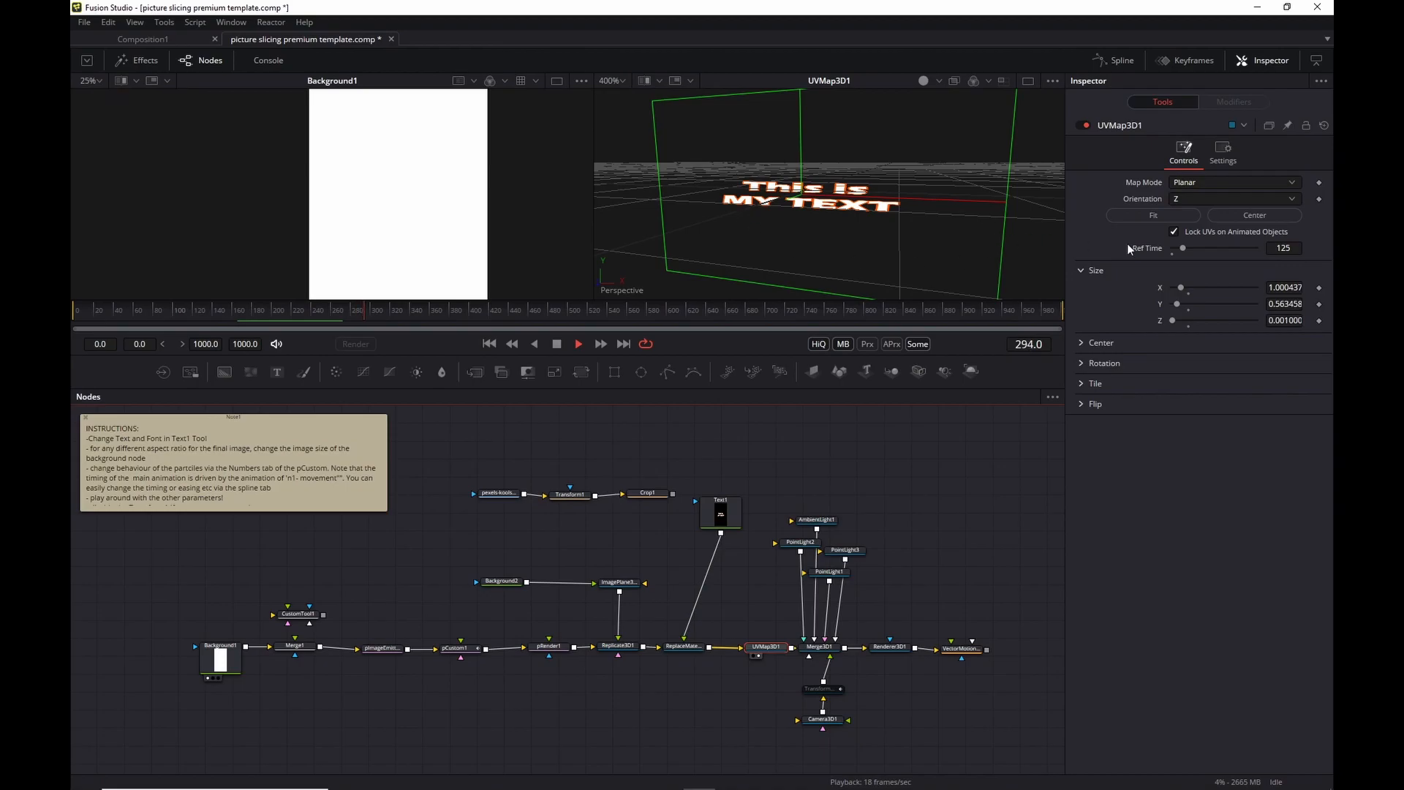
Click Fit on UVMap3D1's planar map so Size Y becomes about 1.778, then replay.
left_click(1159, 217)
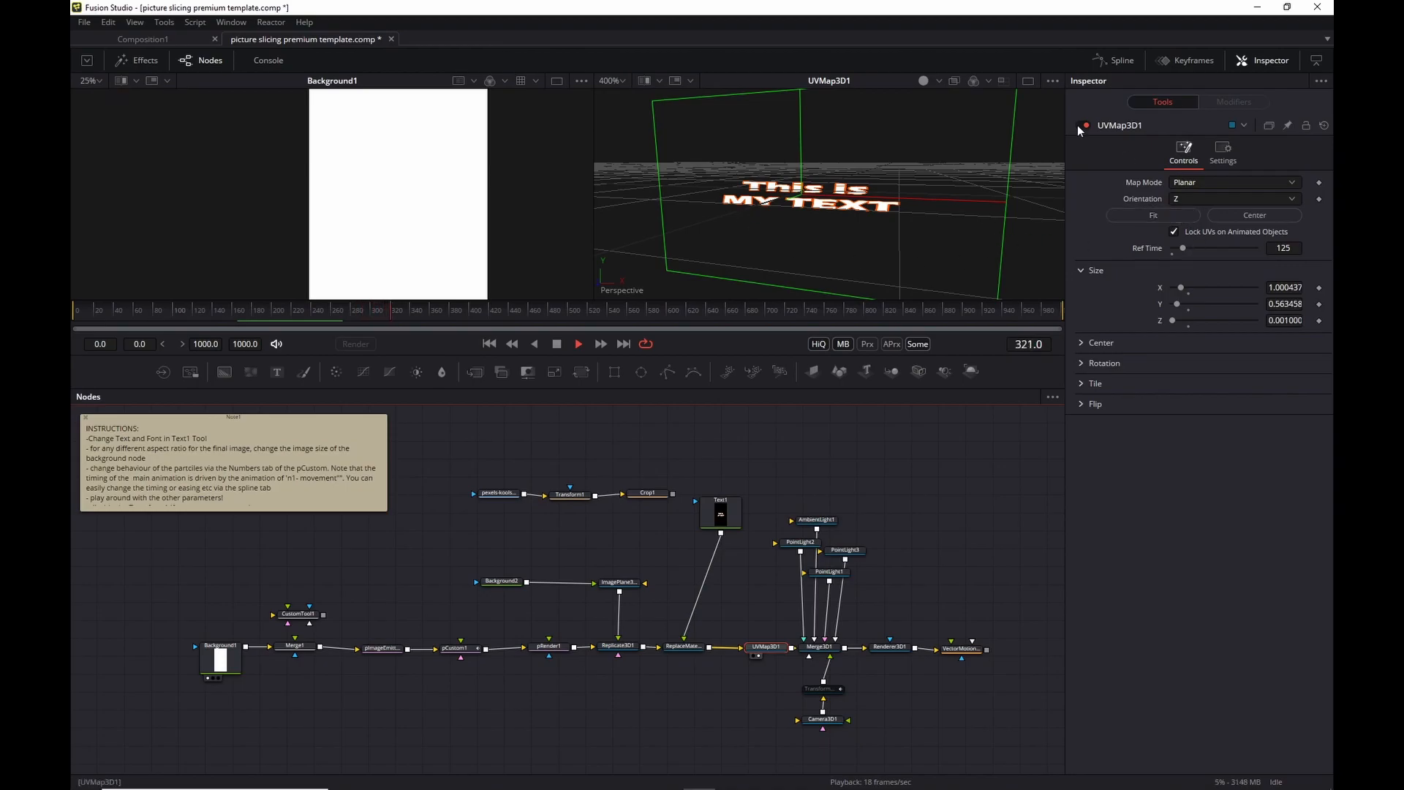
left_click(1152, 217)
left_click(1152, 216)
scroll(805, 210, "down", 5)
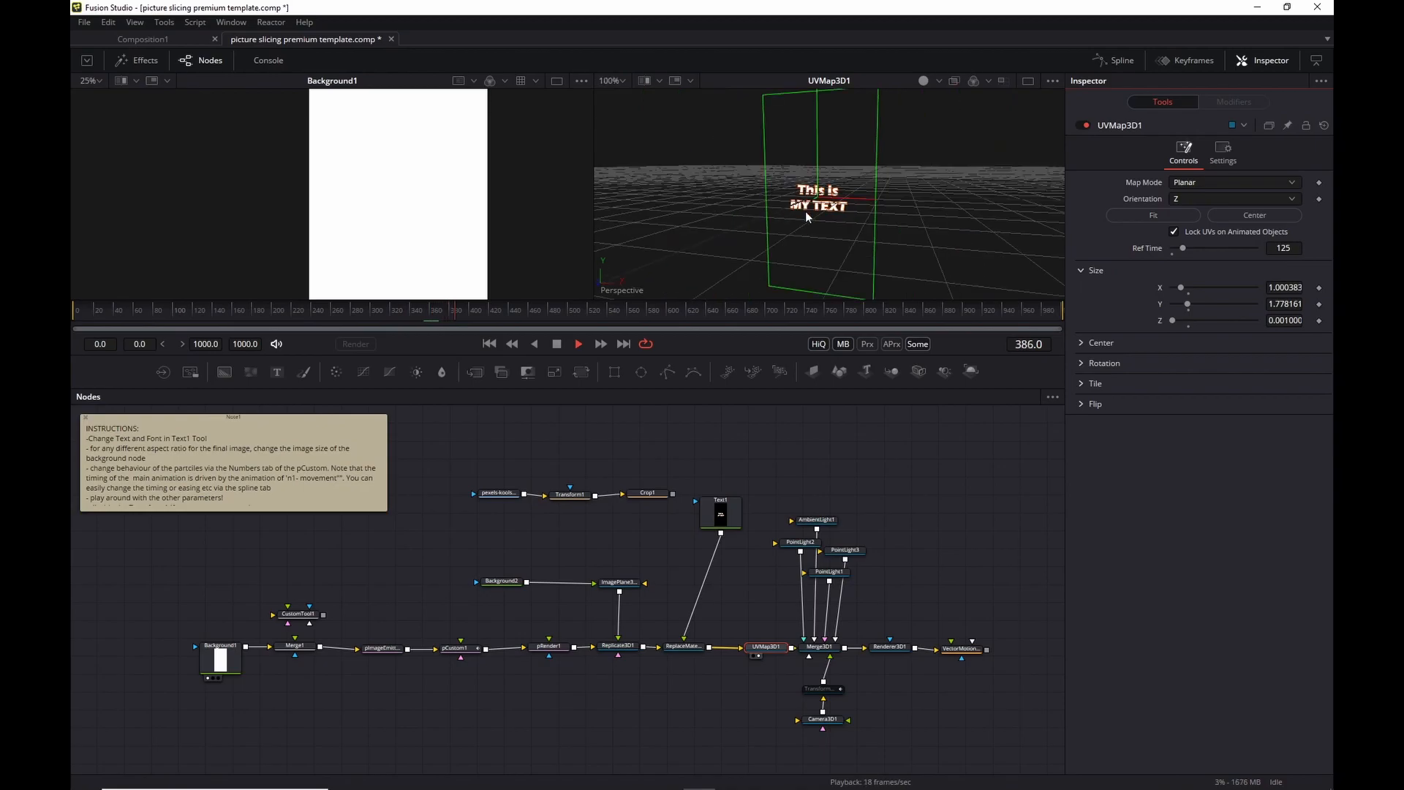
left_click(490, 343)
key("space")
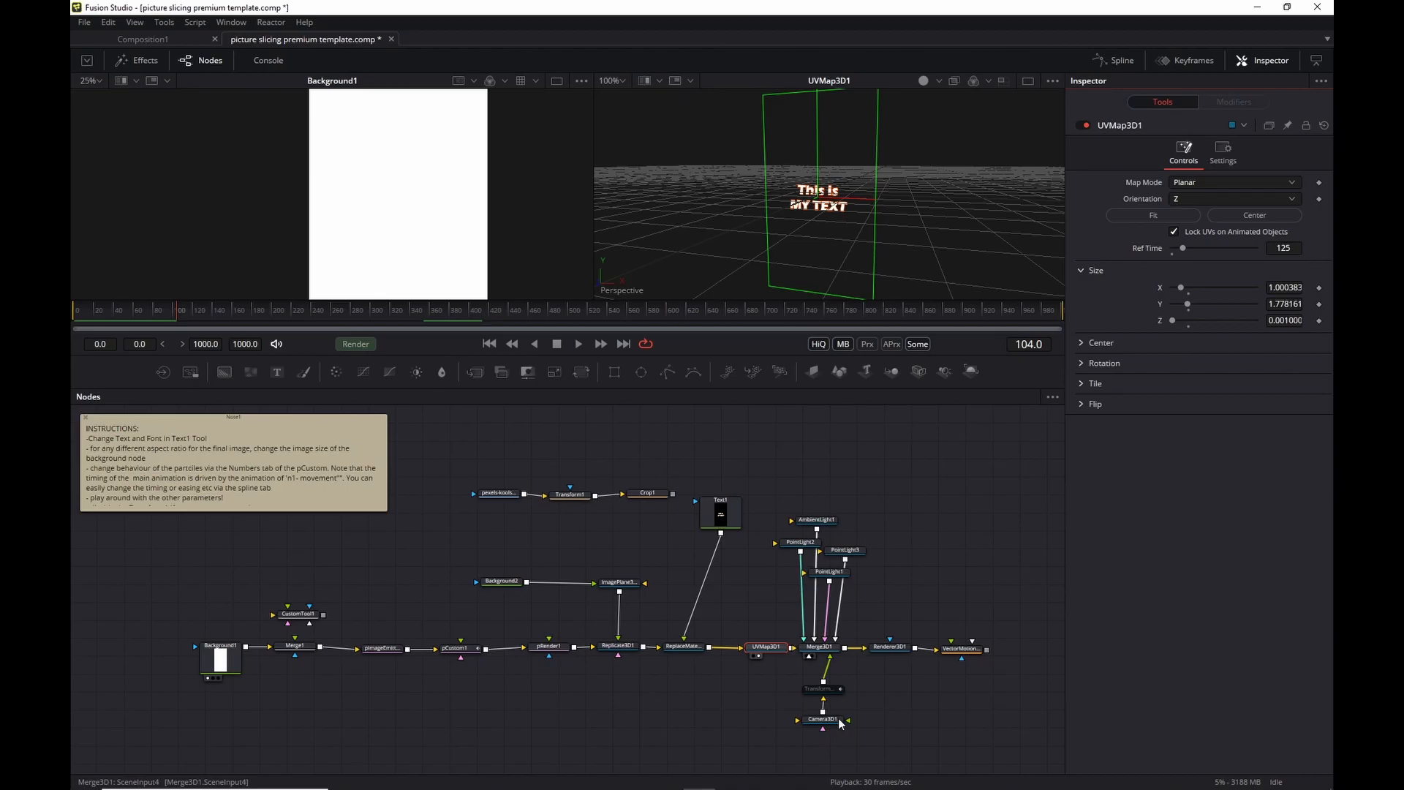
Pan the node graph and select Renderer3D1 to show its OpenGL Renderer settings.
left_click(753, 648)
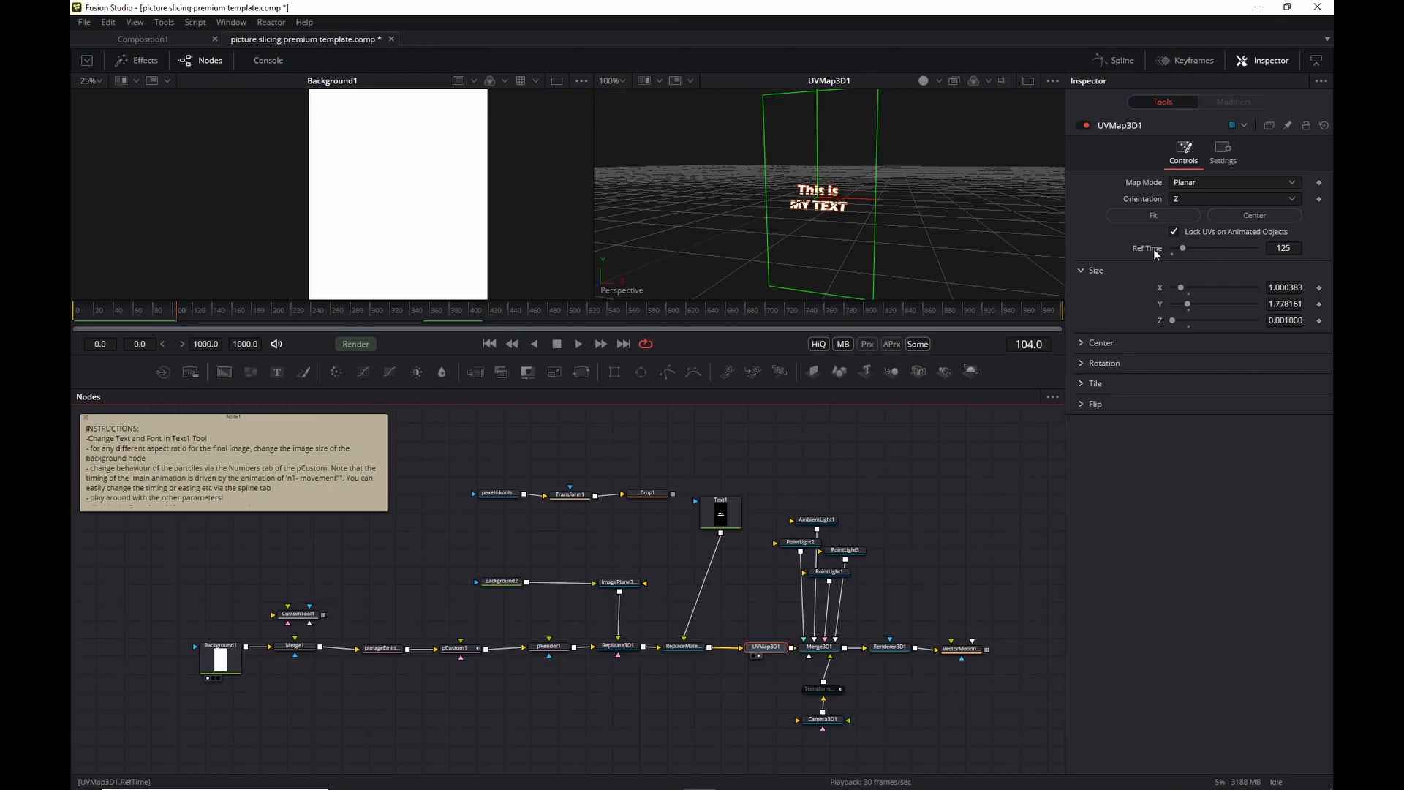
left_click(962, 551)
left_click_drag(962, 551, 822, 558)
left_click(771, 610)
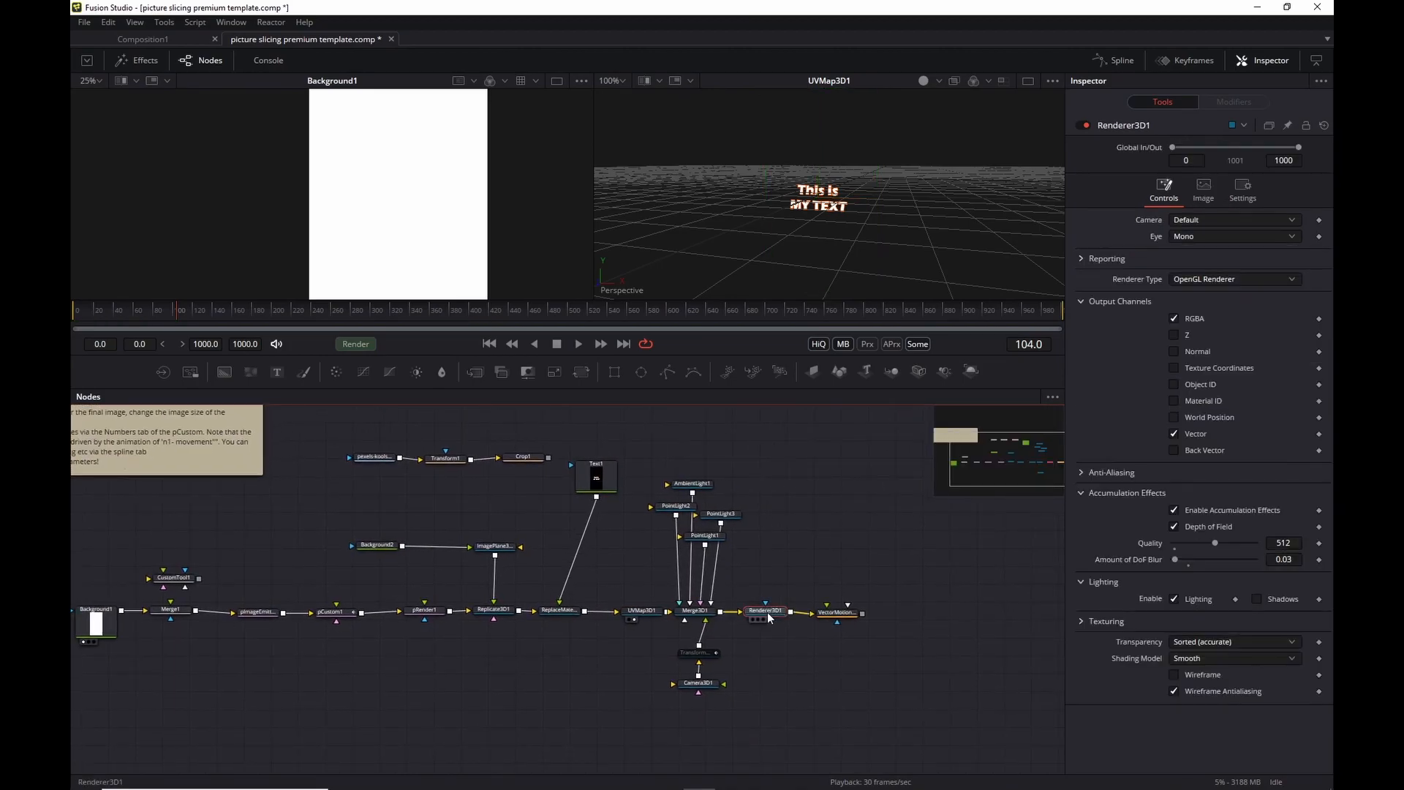